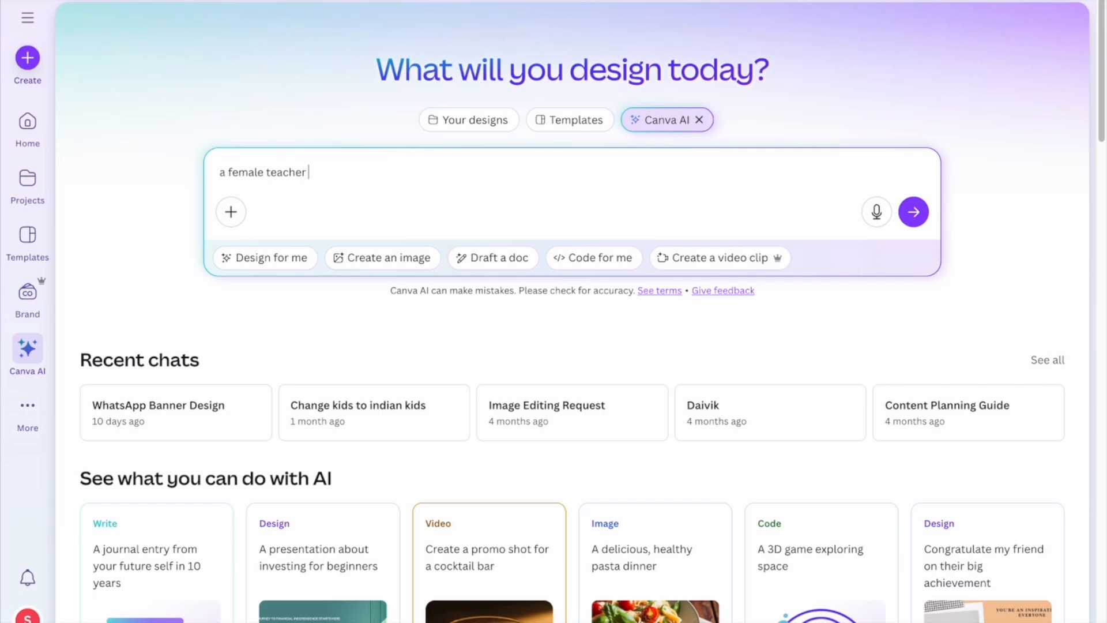
# Send Canva AI a prompt for a modern Indian female teacher welcoming students before a new topic.
pyautogui.write('ing in front of he')
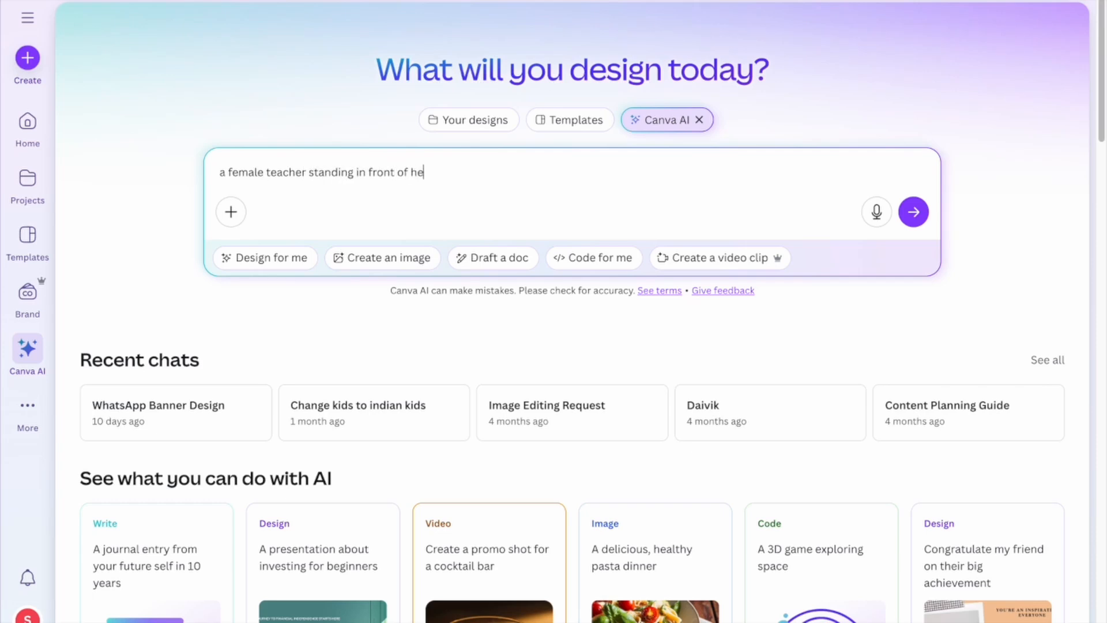
pyautogui.write('r students and welcome')
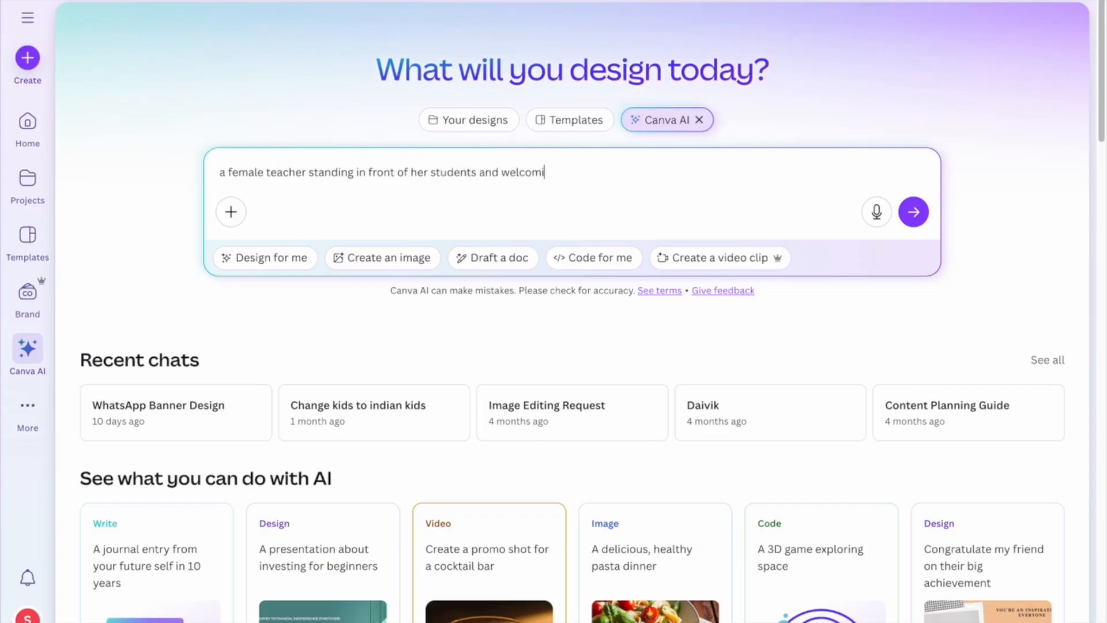
pyautogui.write('ng them to start explaining abo')
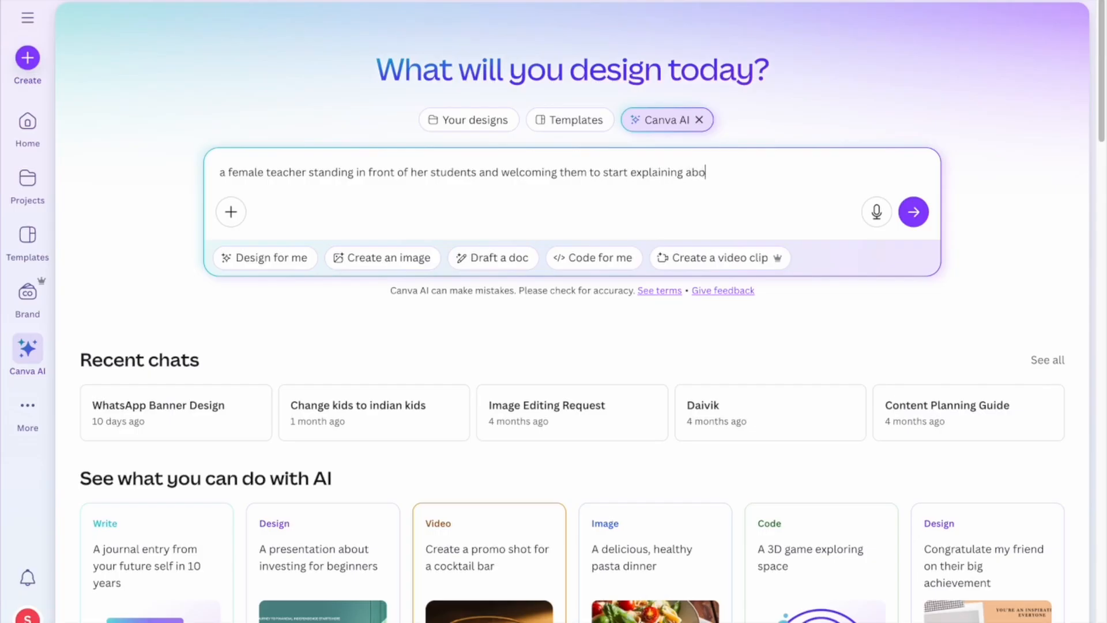
pyautogui.write('ut a new topic. teacher i')
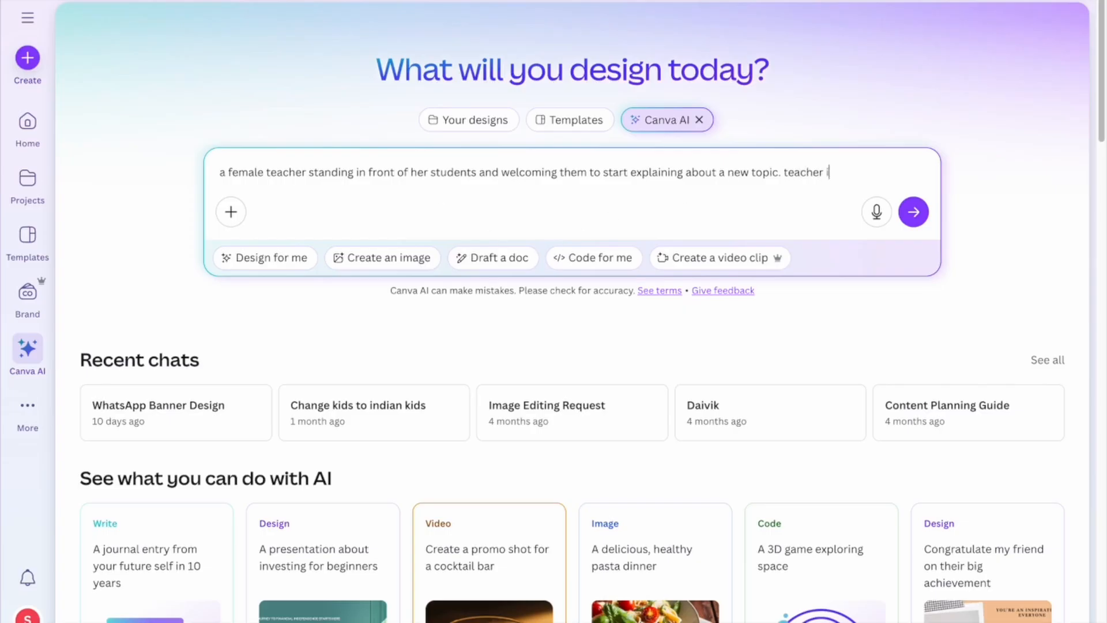
pyautogui.write('s modern, and indian')
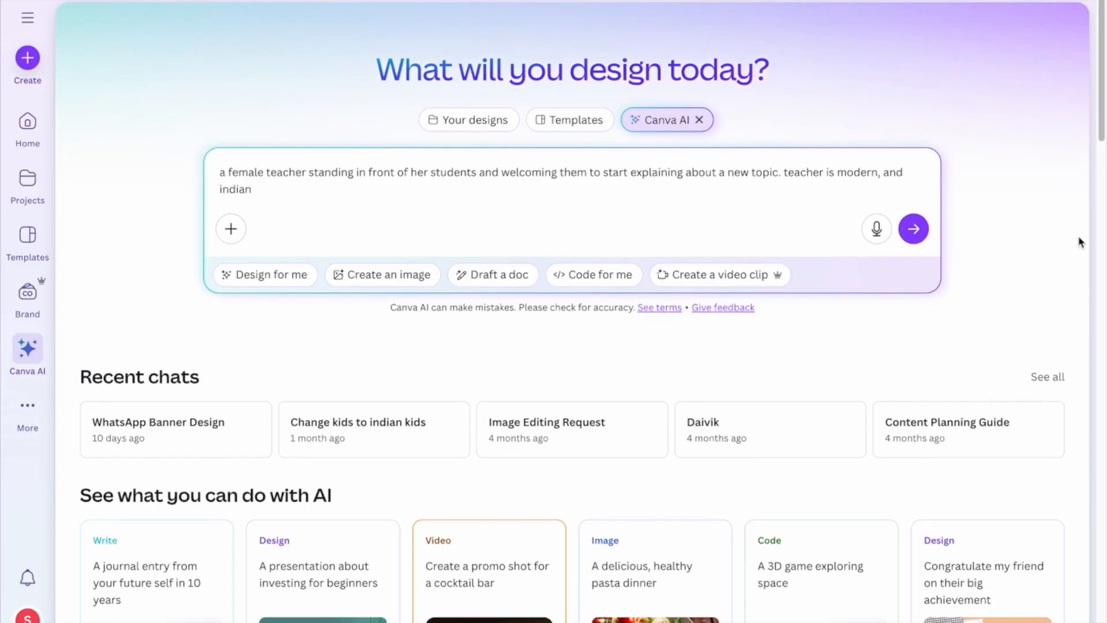
pyautogui.click(914, 228)
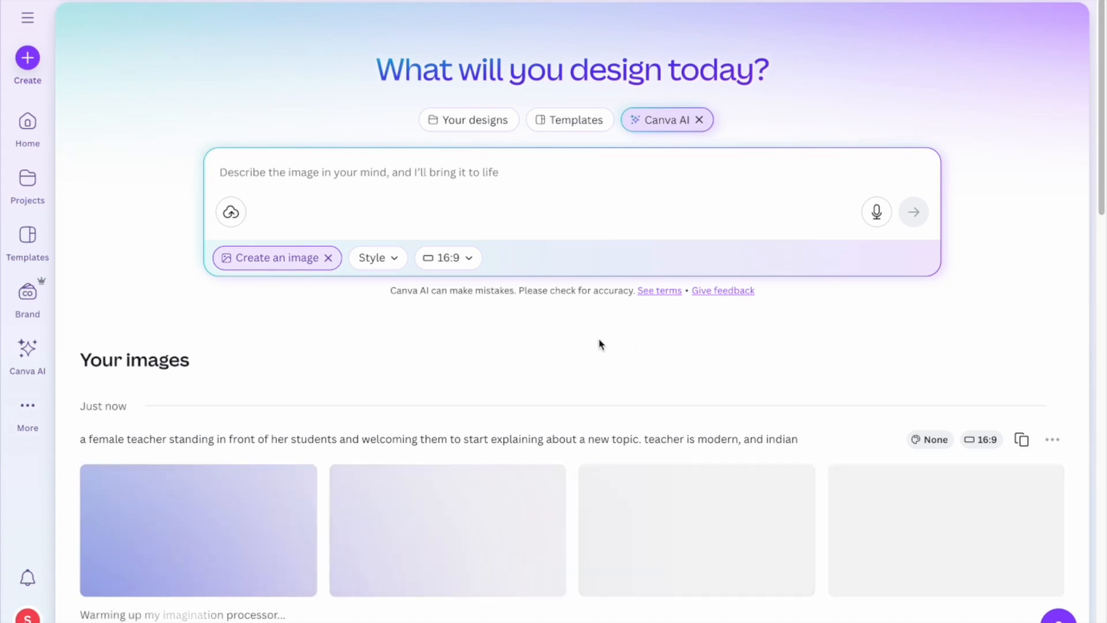
# Browse the four generated teacher images and open the third one in detail.
pyautogui.scroll(-1, 557, 388)
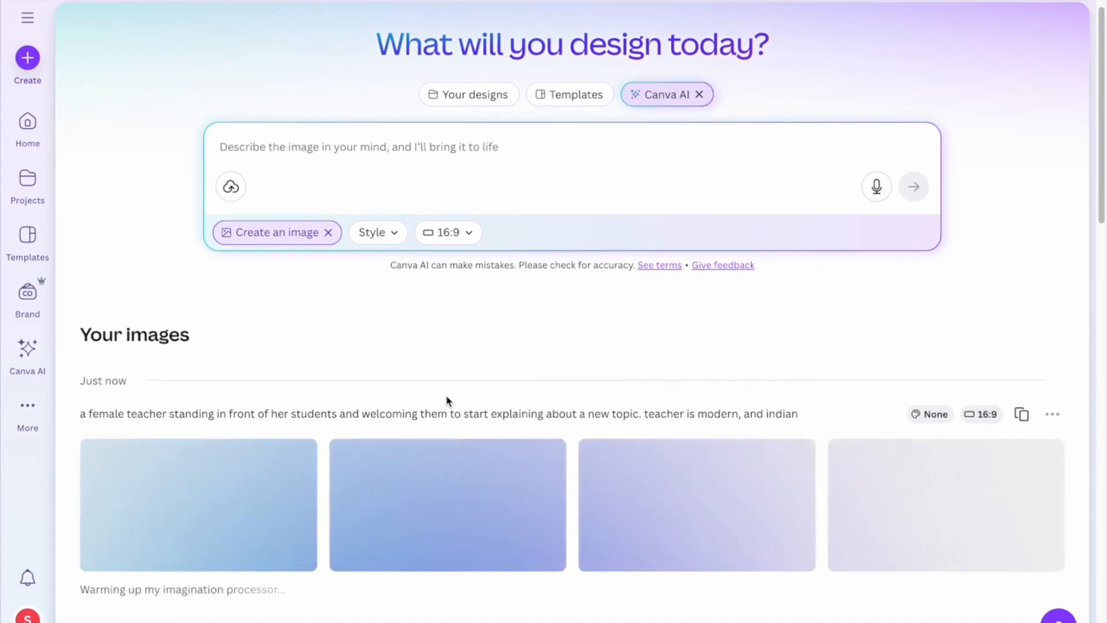
pyautogui.scroll(-3, 447, 400)
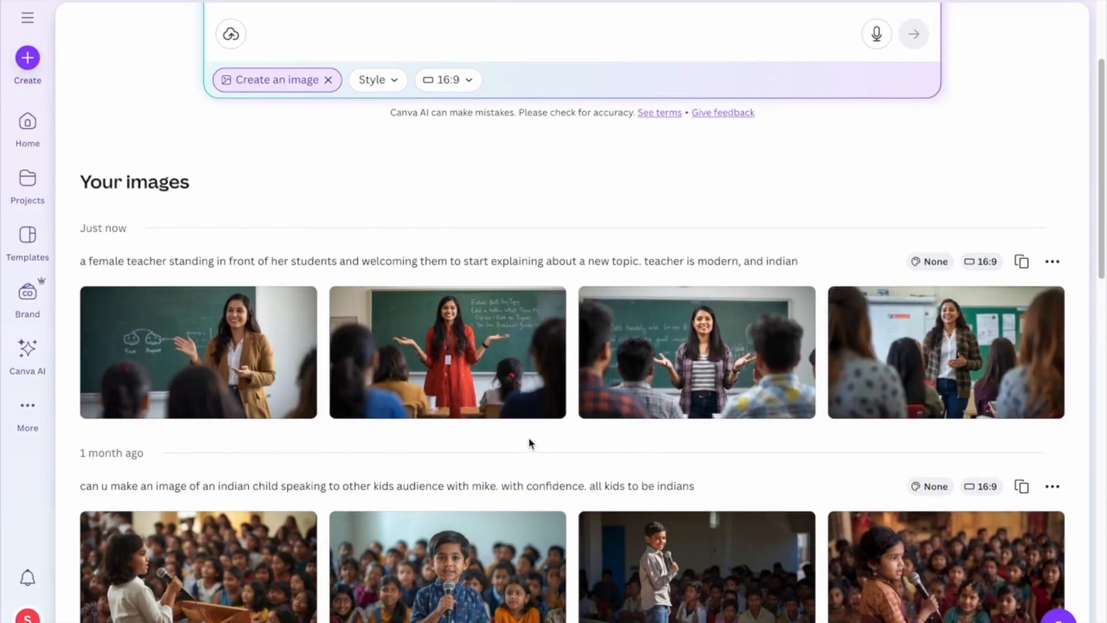
pyautogui.scroll(3, 529, 441)
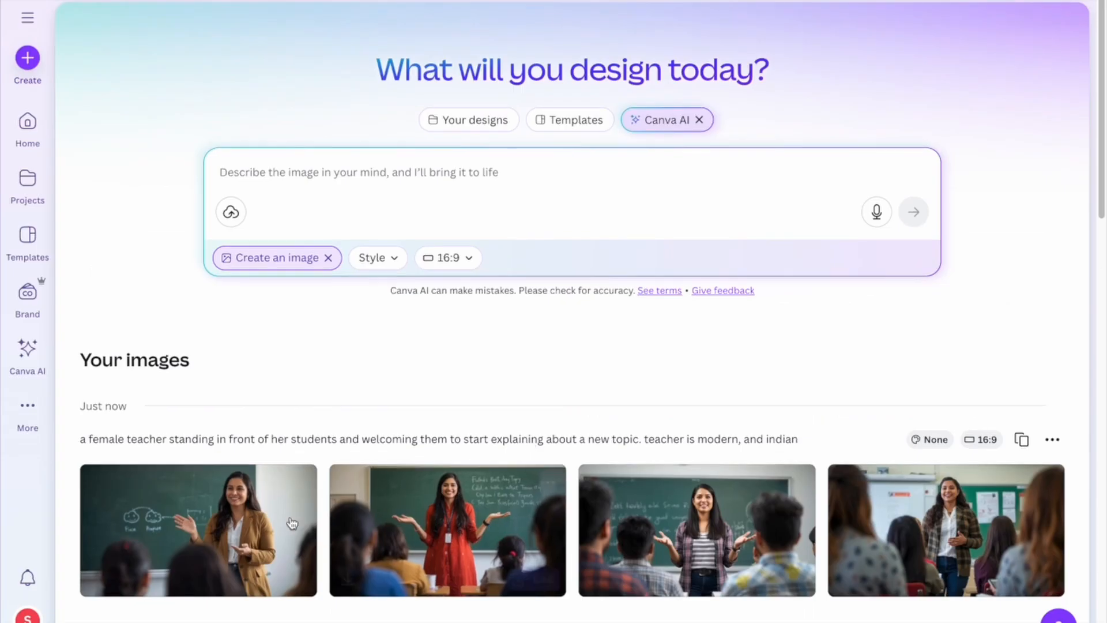
pyautogui.moveTo(392, 520)
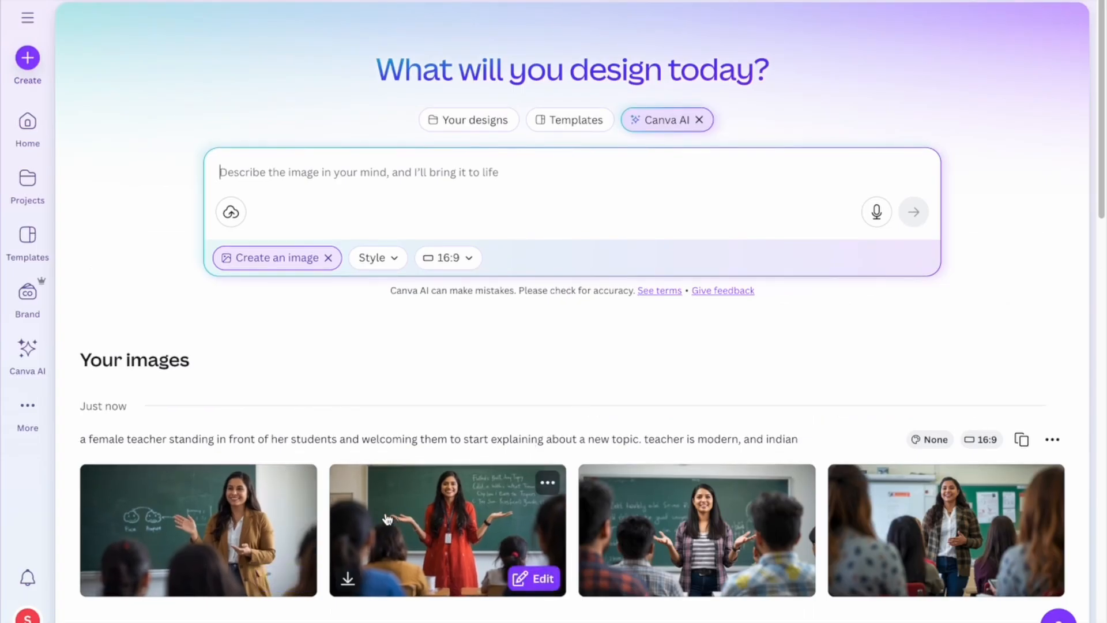
pyautogui.scroll(-2, 386, 519)
pyautogui.moveTo(625, 452)
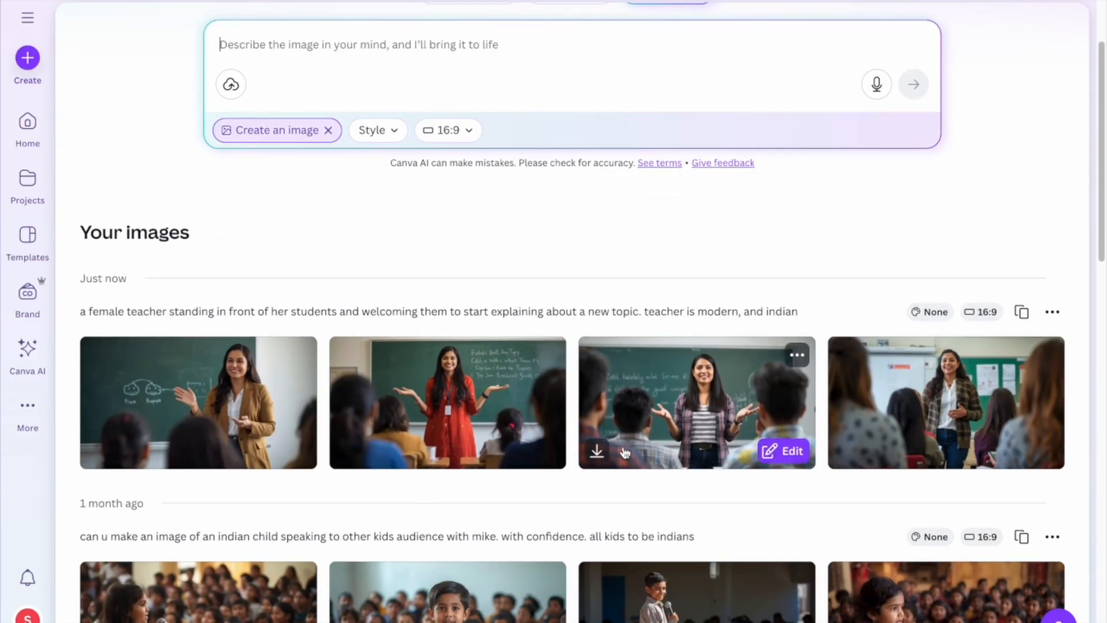
pyautogui.click(725, 391)
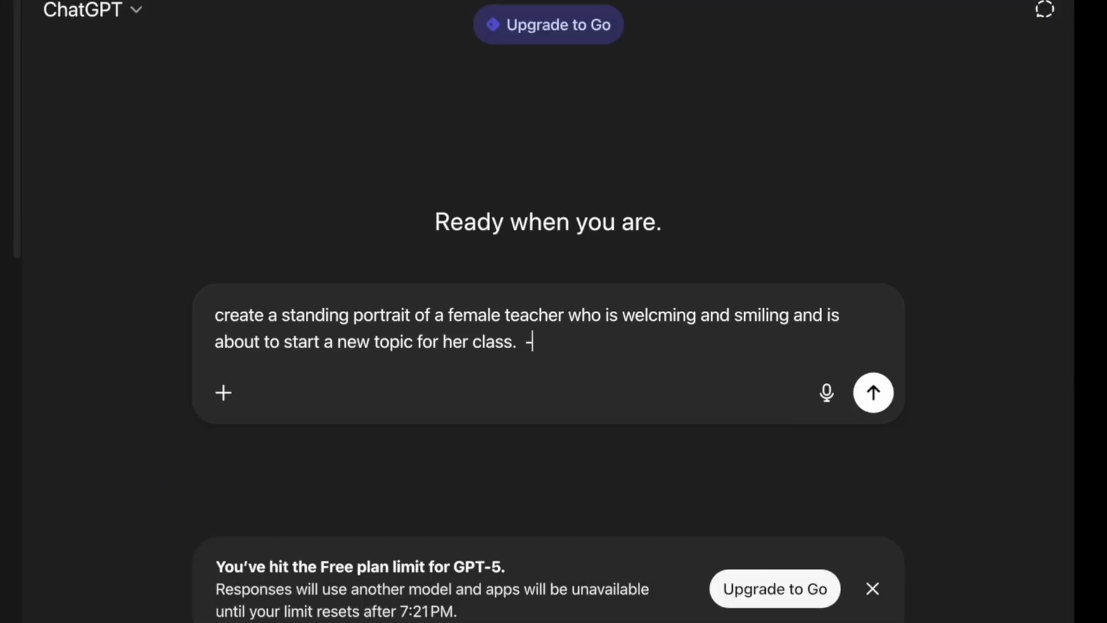
# Ask ChatGPT to 'refine this prompt' and select the refined prompt without its closing quote.
pyautogui.write('refine this')
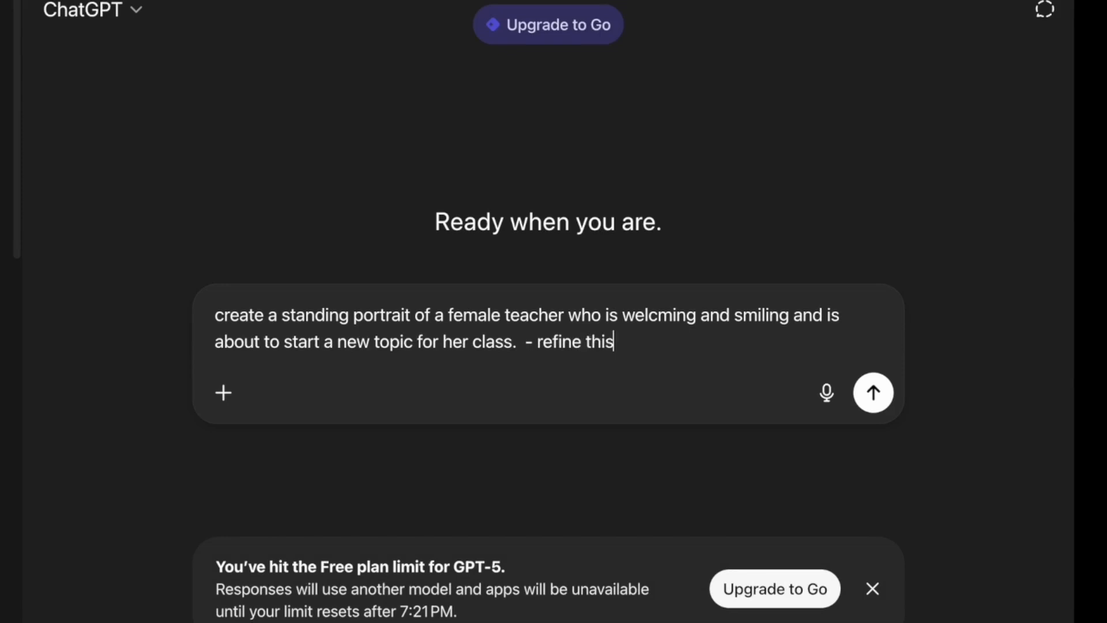
pyautogui.write(' promp')
pyautogui.write('t')
pyautogui.press('Return')
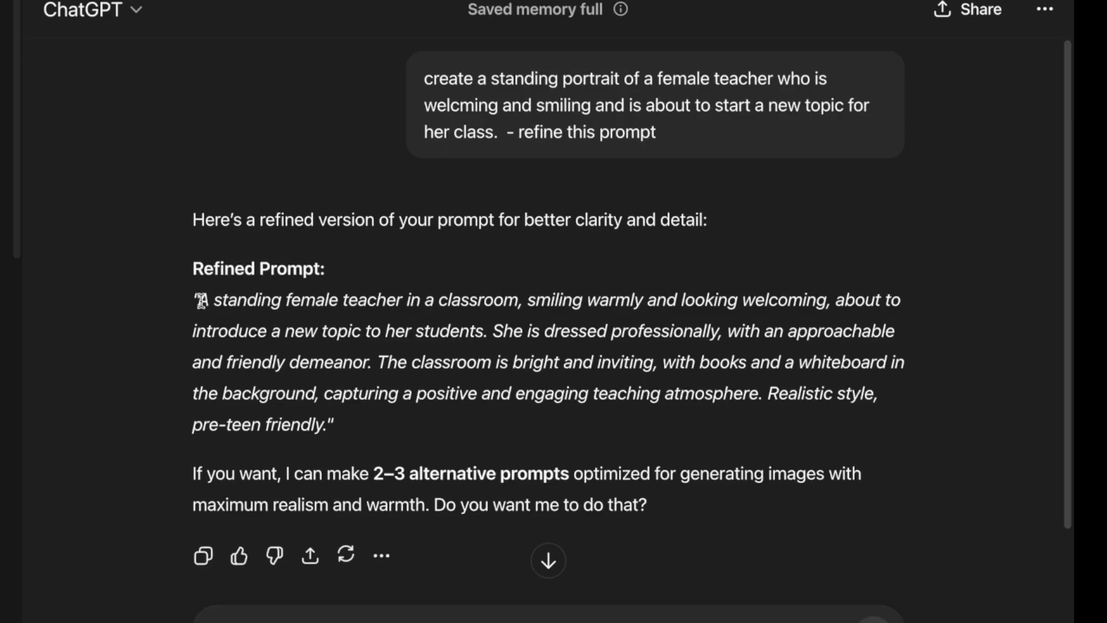
pyautogui.moveTo(201, 299); pyautogui.dragTo(440, 449)
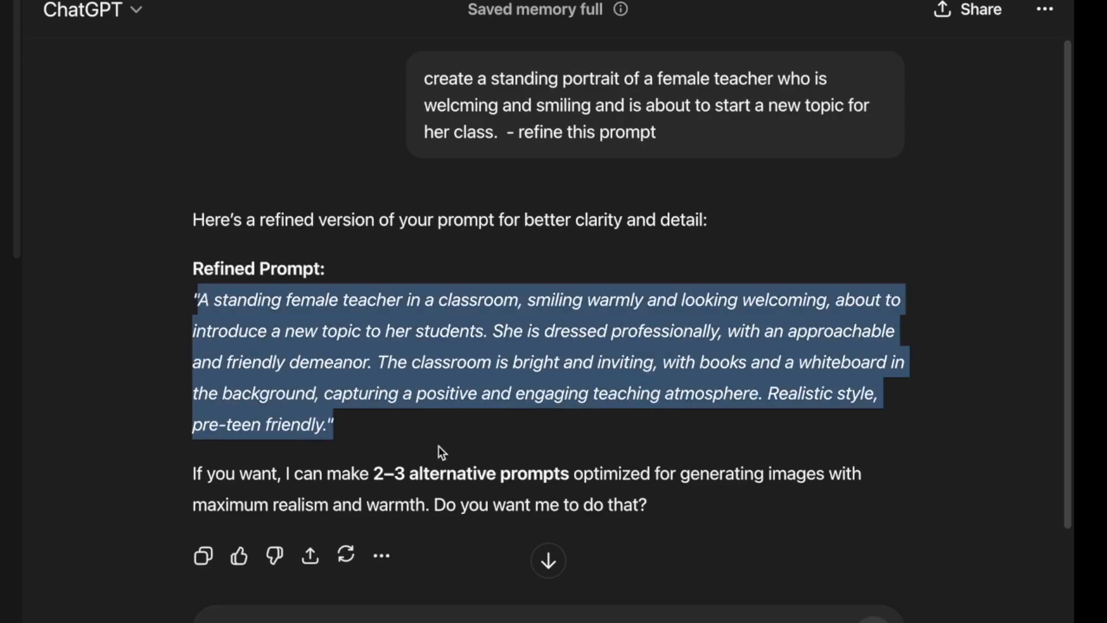
pyautogui.moveTo(371, 427); pyautogui.dragTo(327, 417)
pyautogui.hotkey('ctrl', 'c')
# Replace the Canva AI prompt with the refined one and generate it in 3D Render style.
pyautogui.hotkey('ctrl', 'Left')
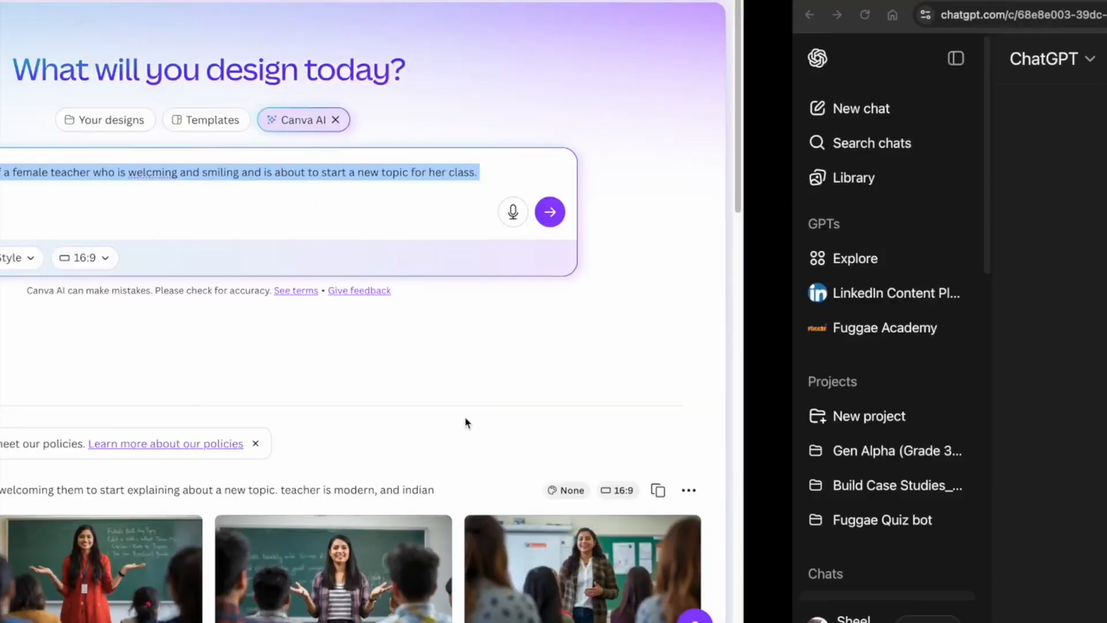
pyautogui.press('BackSpace')
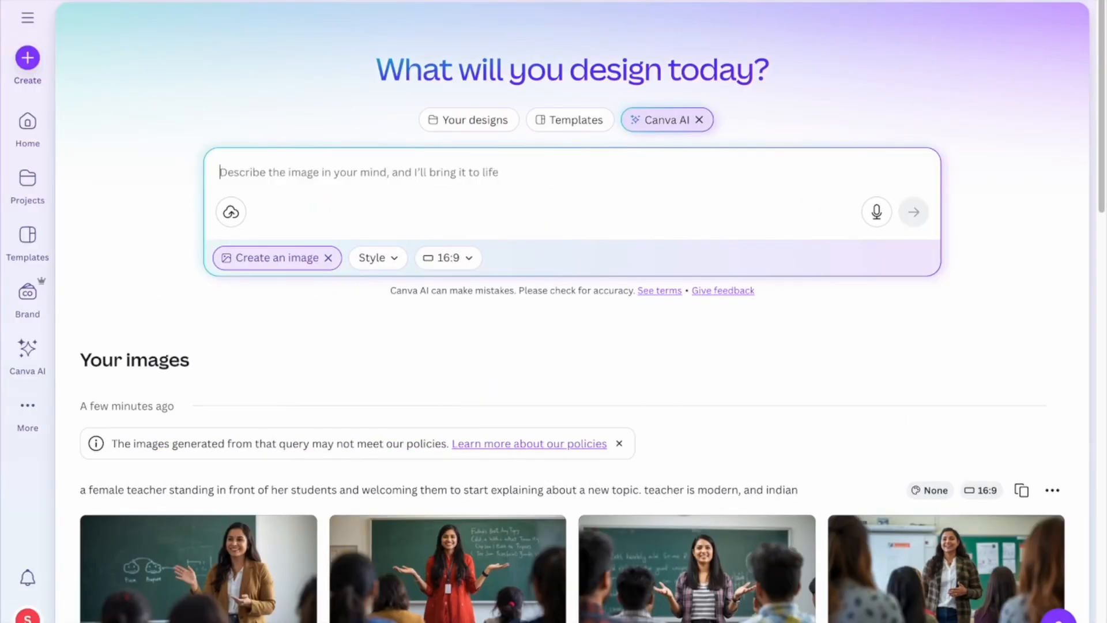
pyautogui.hotkey('ctrl', 'v')
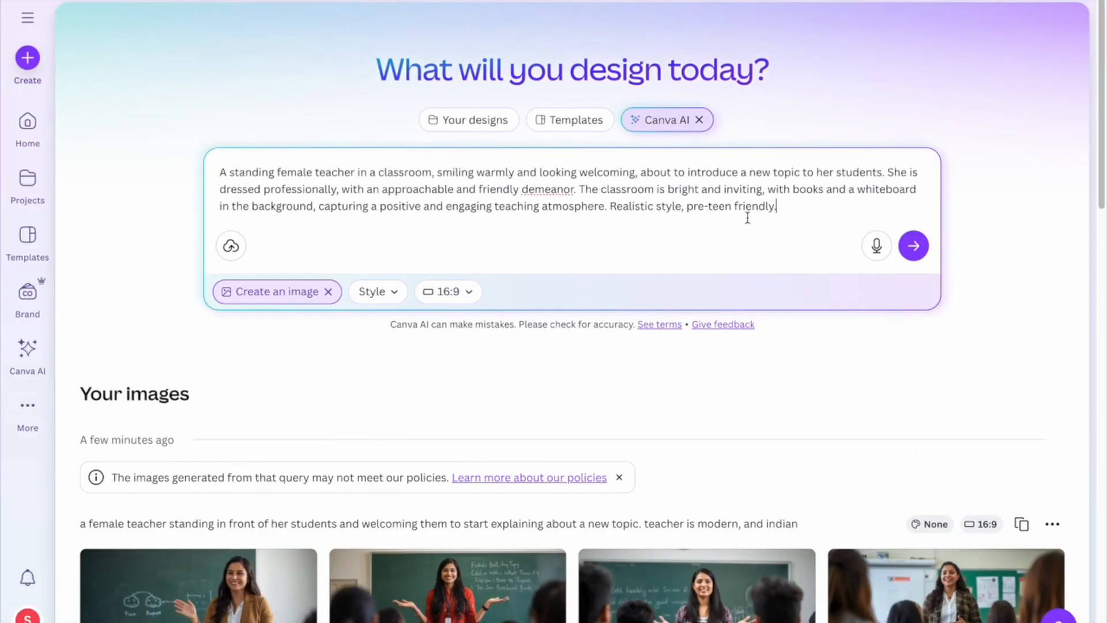
pyautogui.click(373, 295)
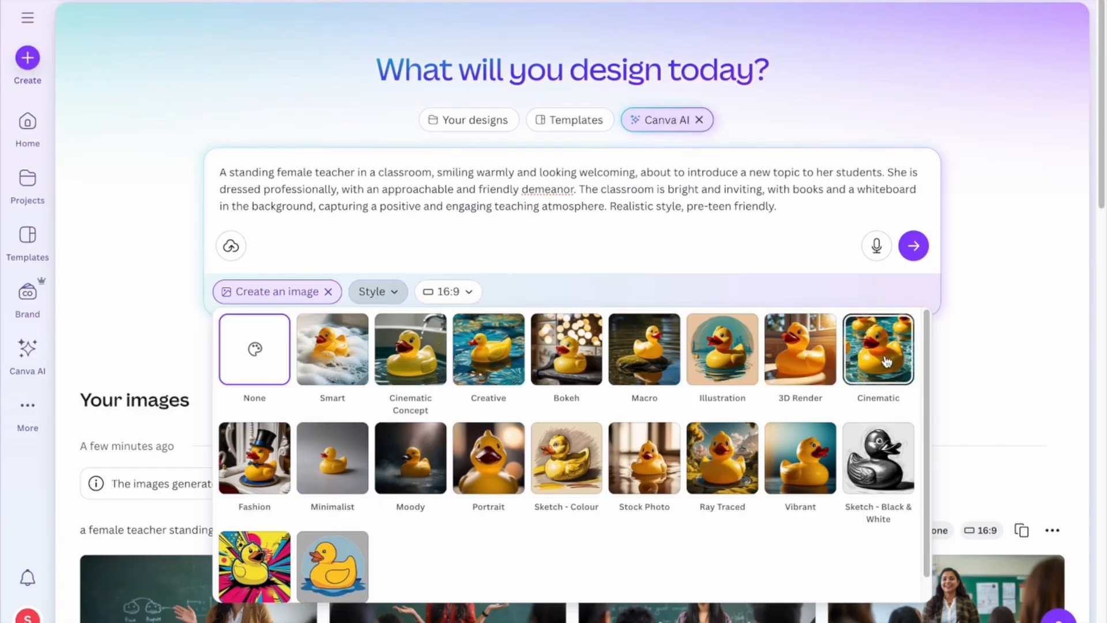
pyautogui.click(796, 367)
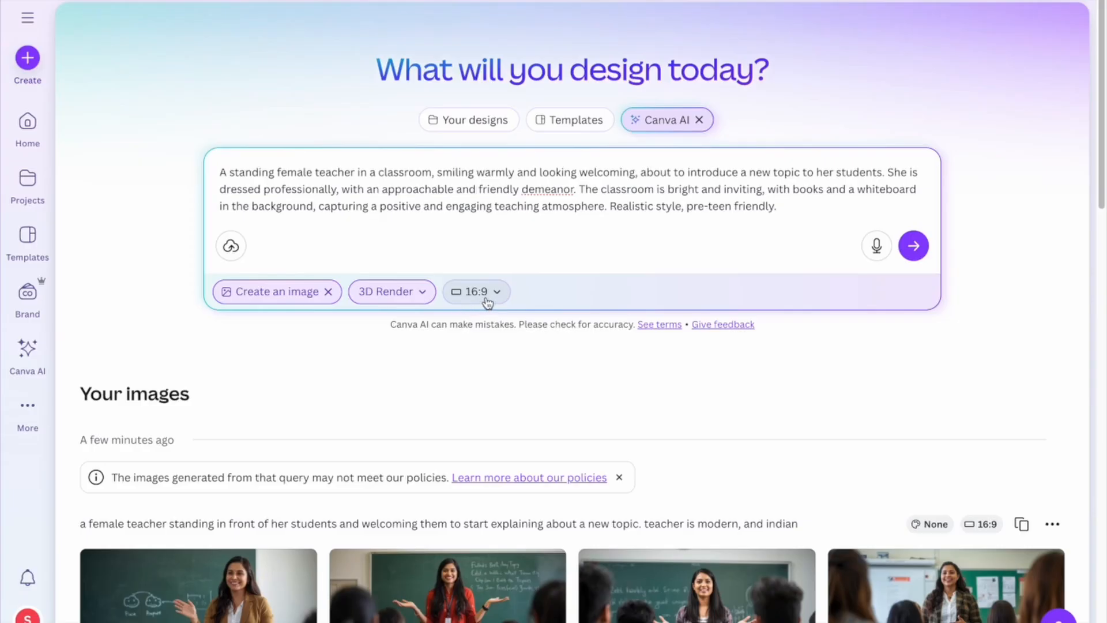
pyautogui.click(913, 248)
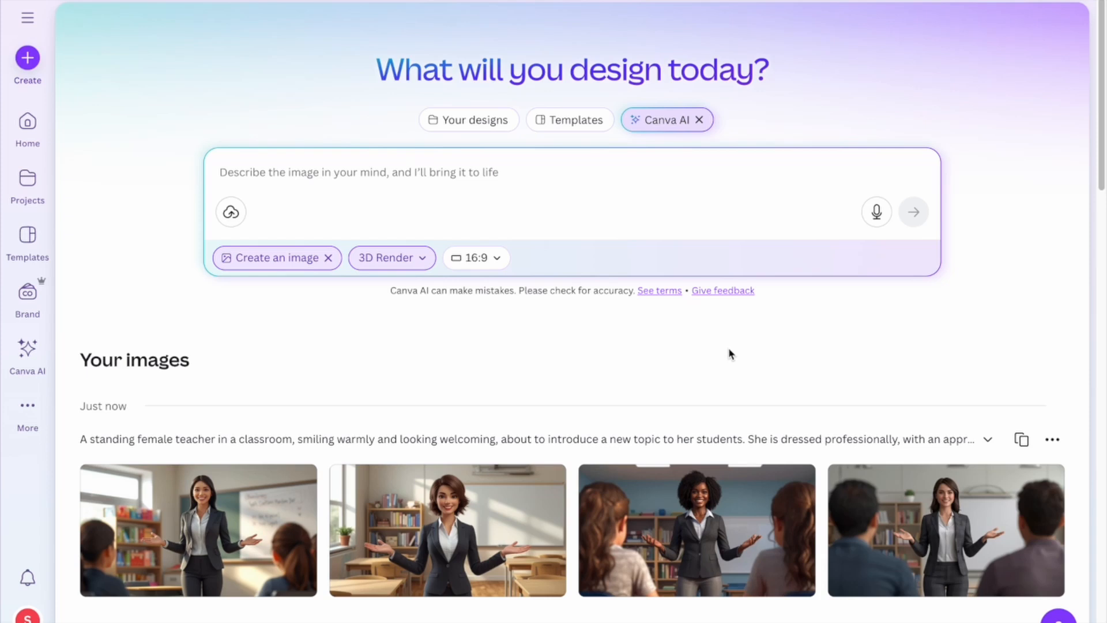
# Download the second 3D teacher image as a JPG named 'Teacher portrait' to Downloads.
pyautogui.scroll(-1, 702, 401)
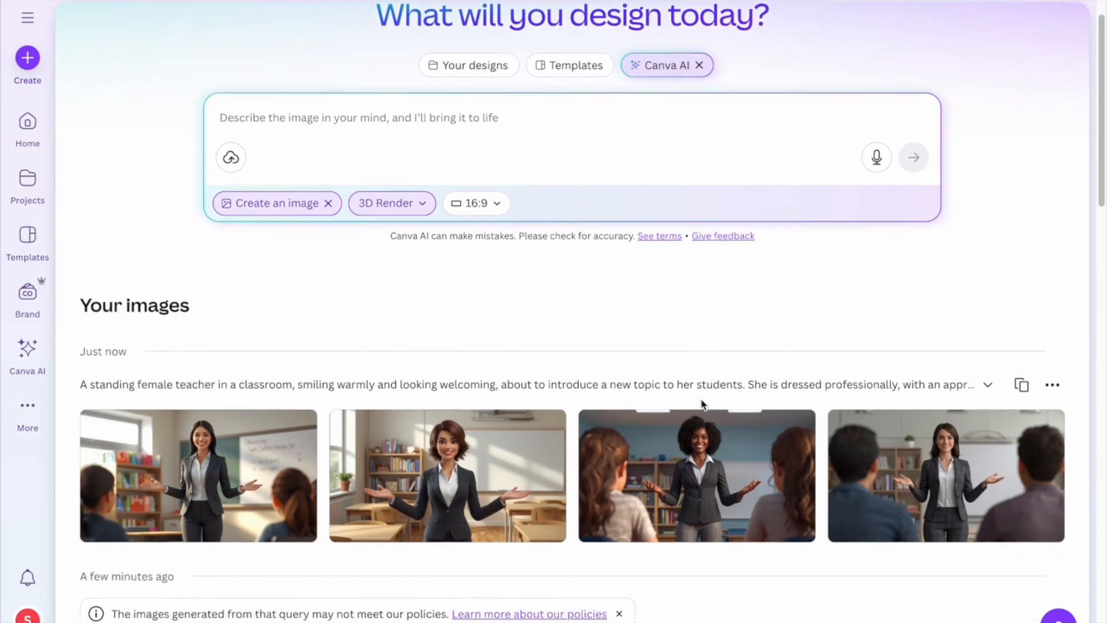
pyautogui.scroll(-2, 701, 402)
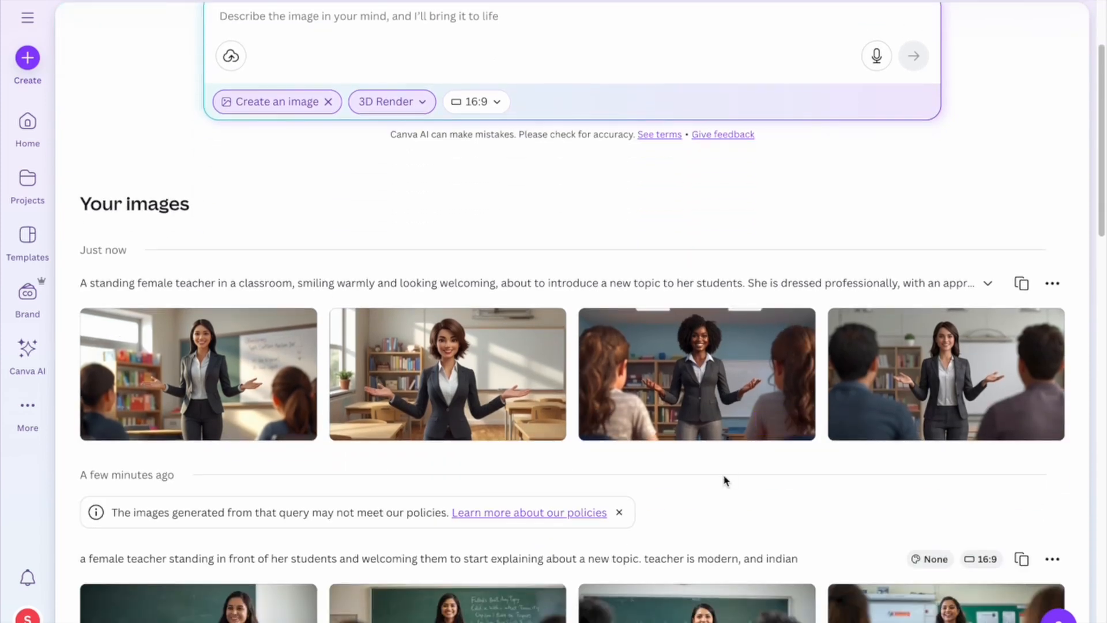
pyautogui.moveTo(451, 355)
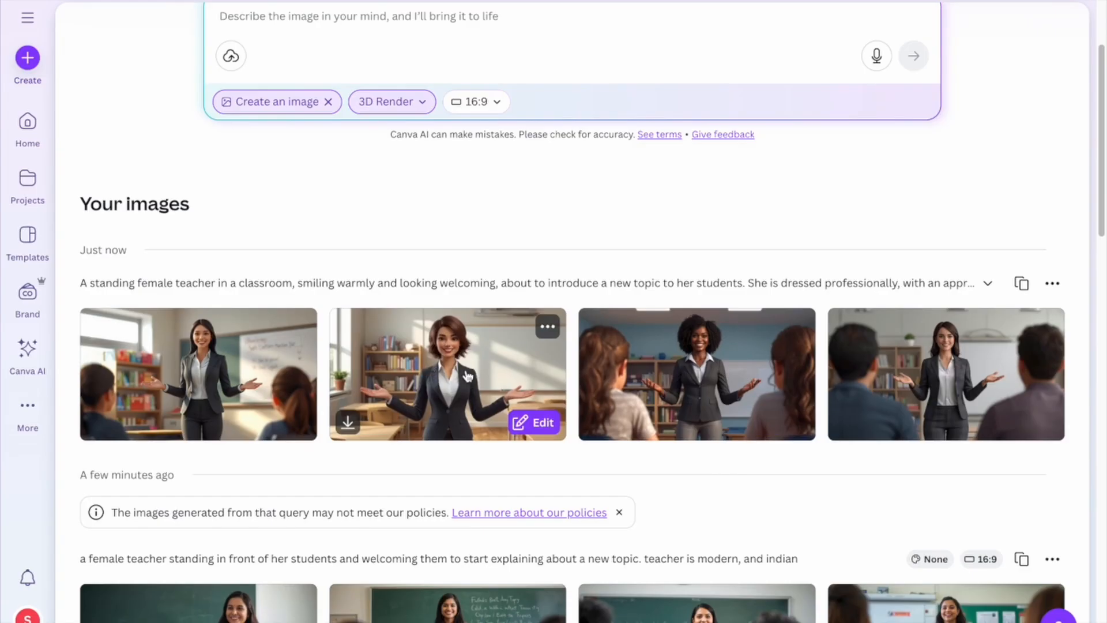
pyautogui.click(349, 426)
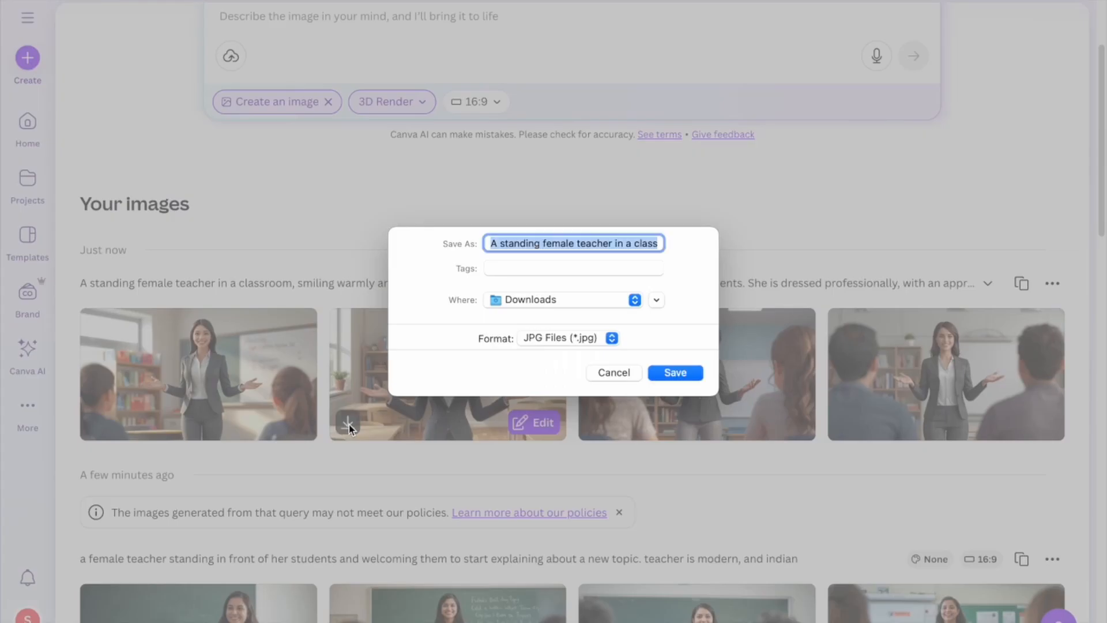
pyautogui.write('Teacher po')
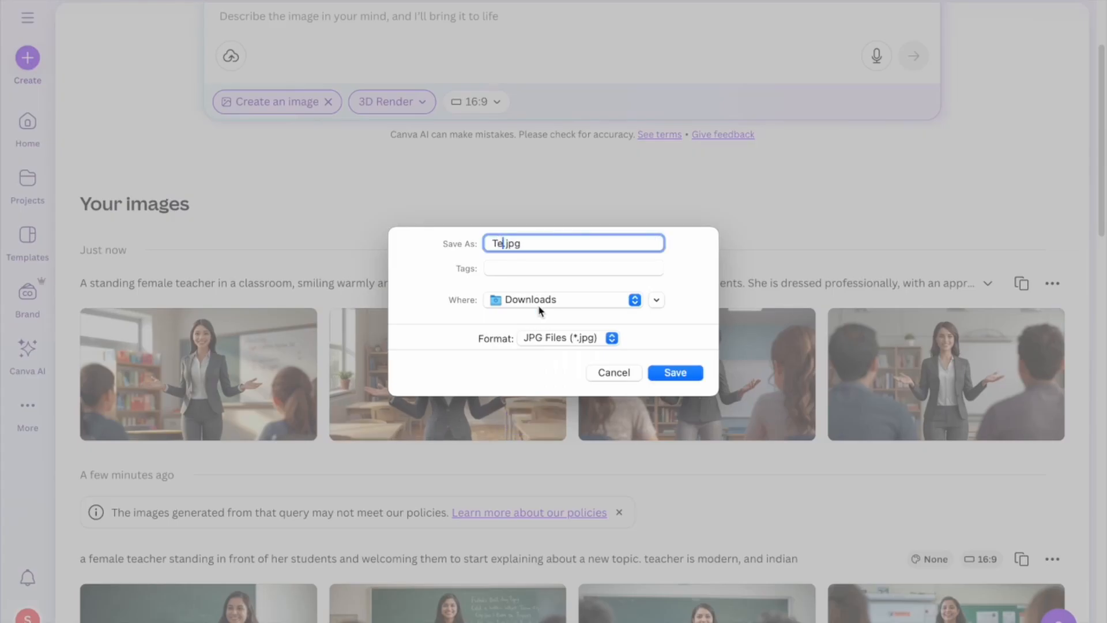
pyautogui.write('rtrait')
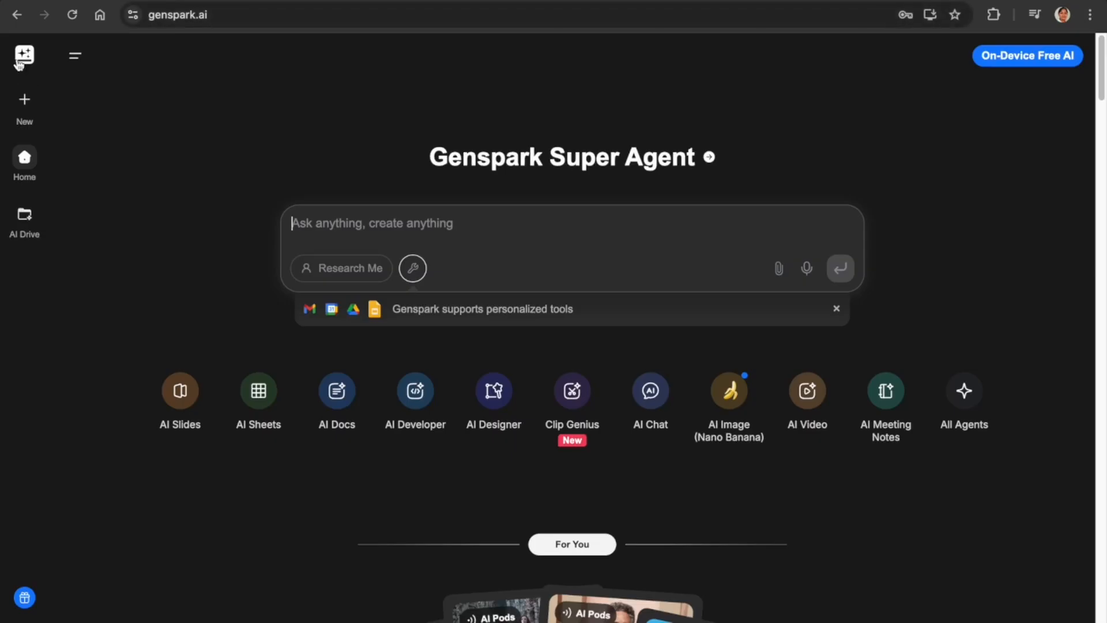
# Start a Genspark Image to Video job using the teacher image.
pyautogui.click(736, 398)
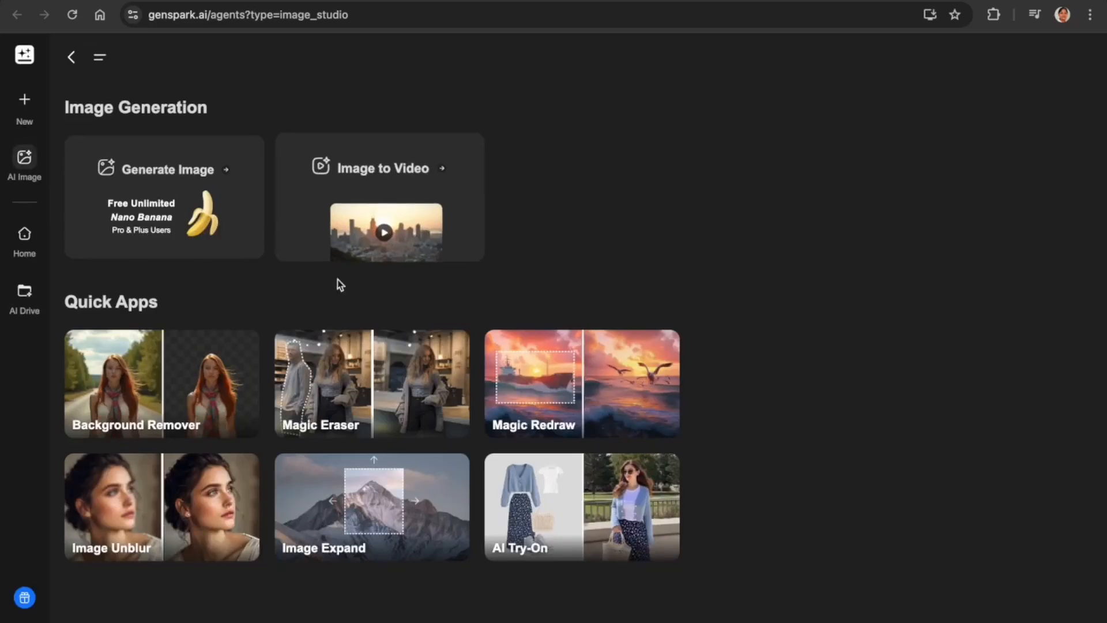
pyautogui.click(385, 234)
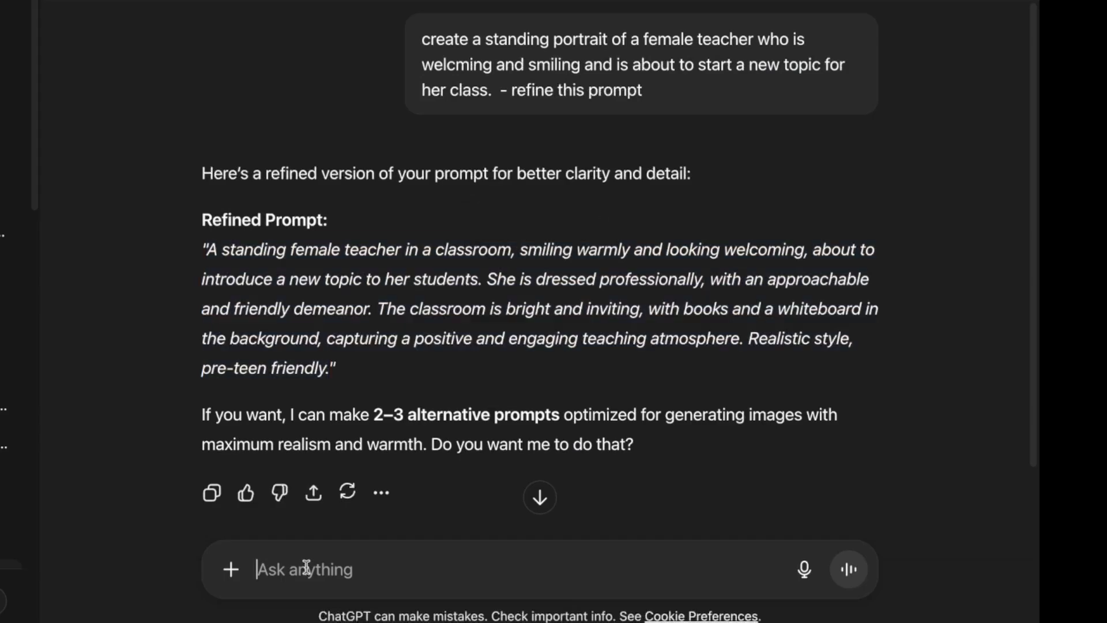
# Ask ChatGPT for a Genspark prompt animating the image into a 3–5 second opening clip, then select it.
pyautogui.write('i have got the i')
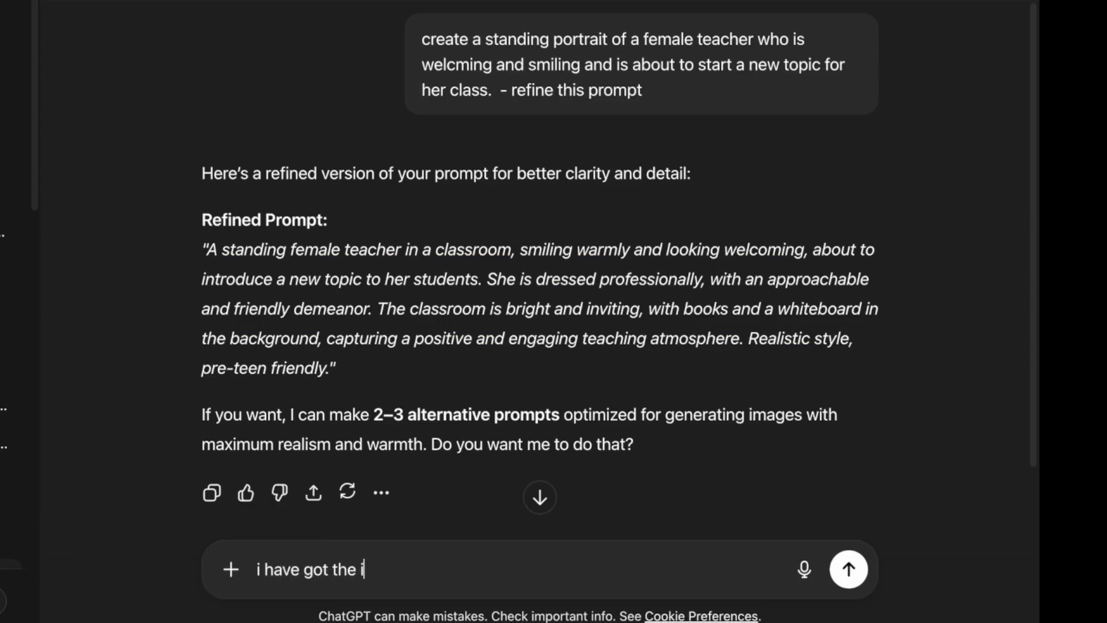
pyautogui.write('mage. gi')
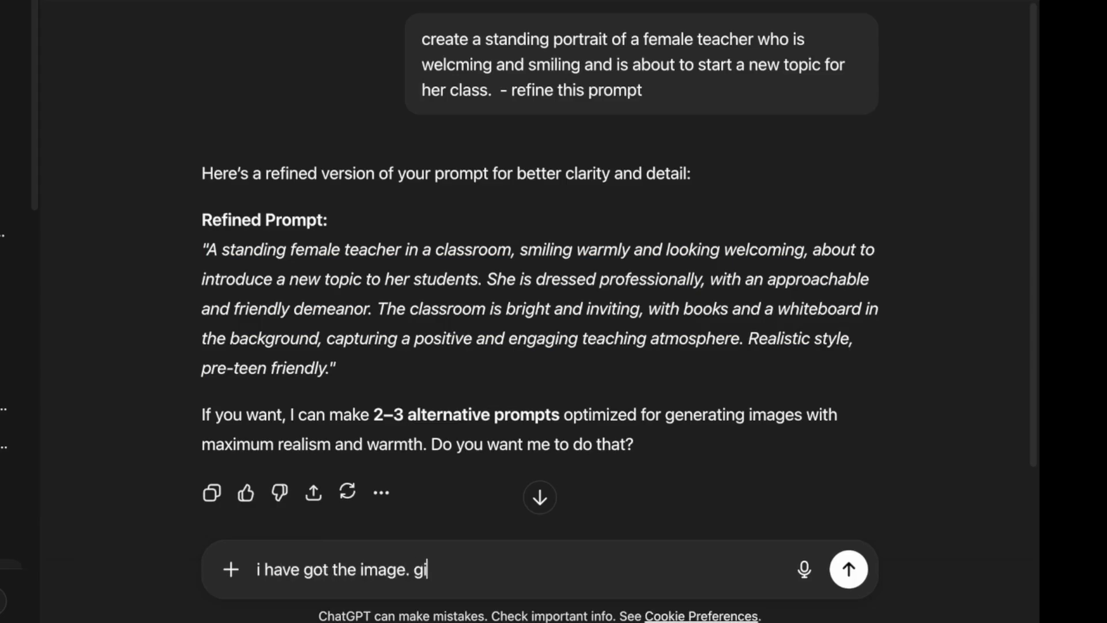
pyautogui.write('ve a prompt ')
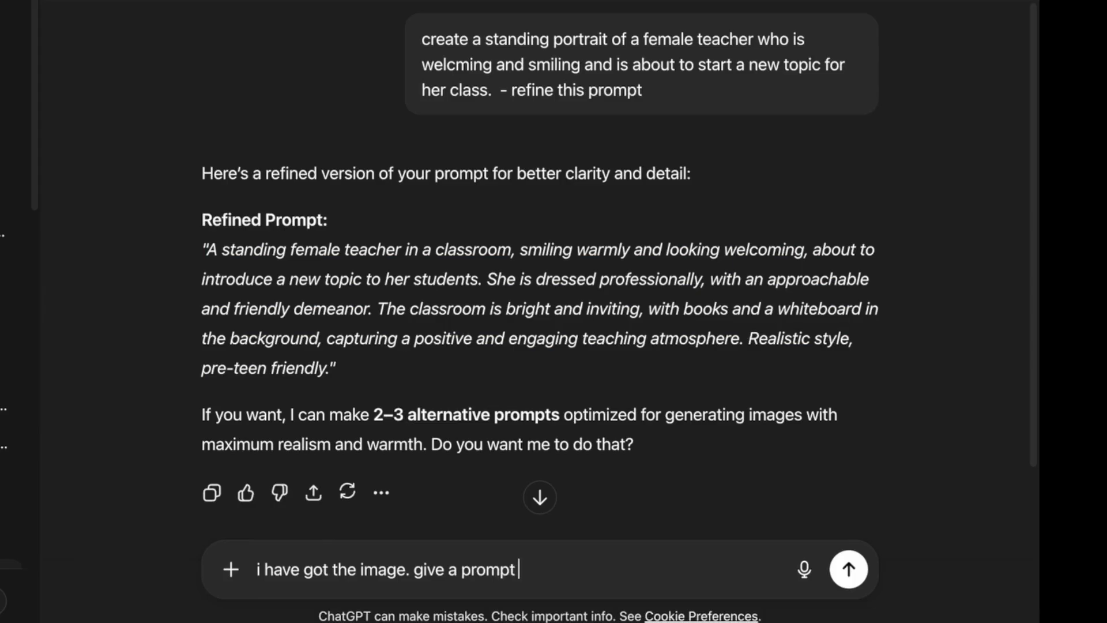
pyautogui.write('to conver')
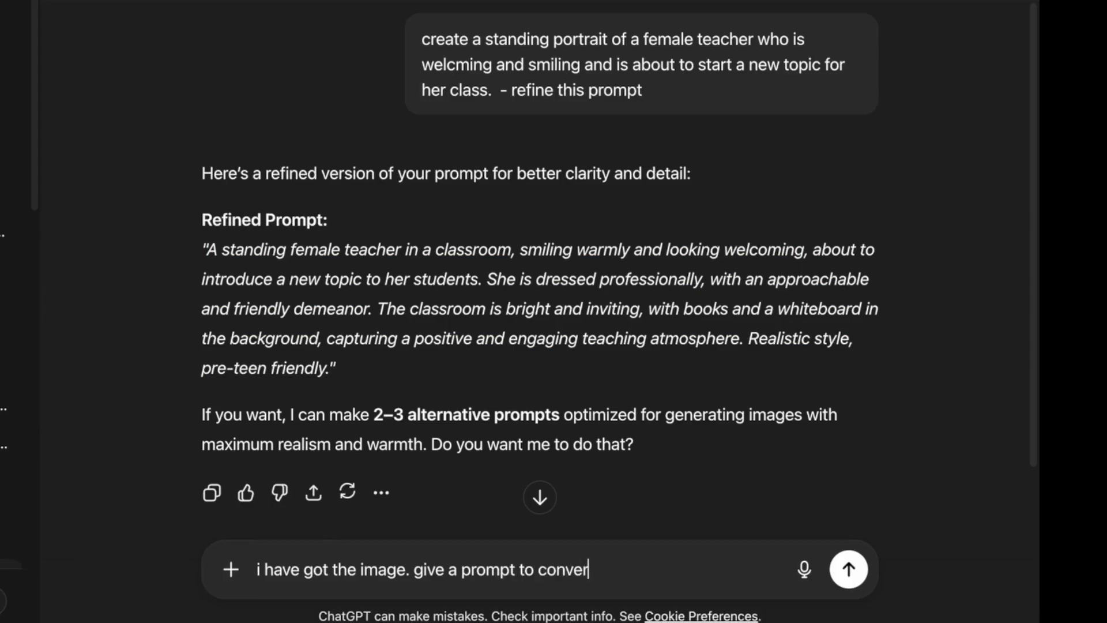
pyautogui.write('t this image int')
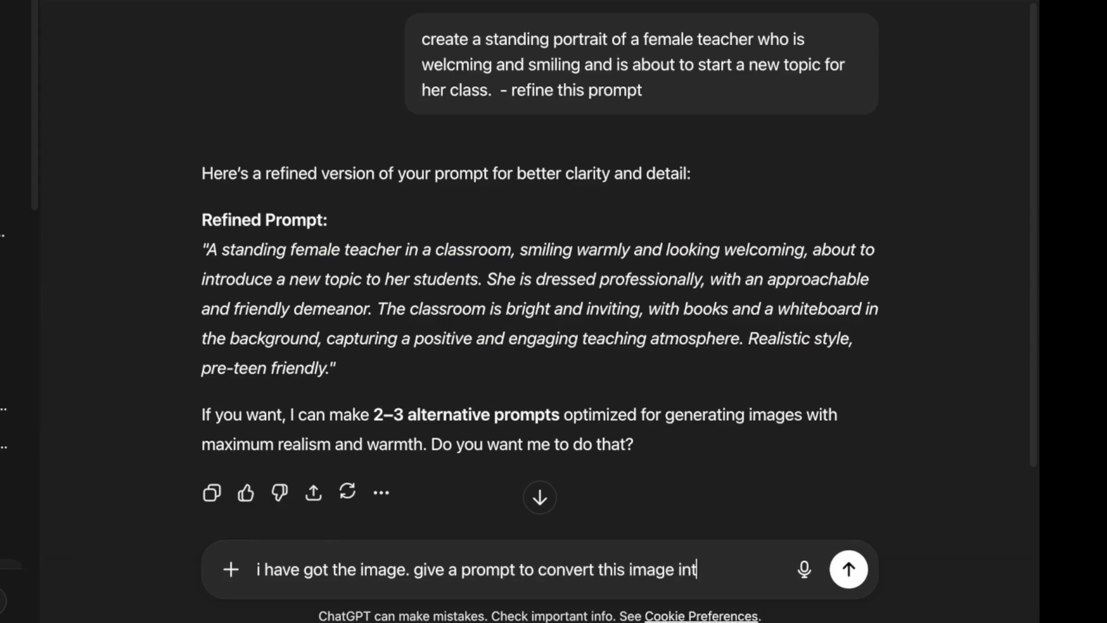
pyautogui.write('o video using ')
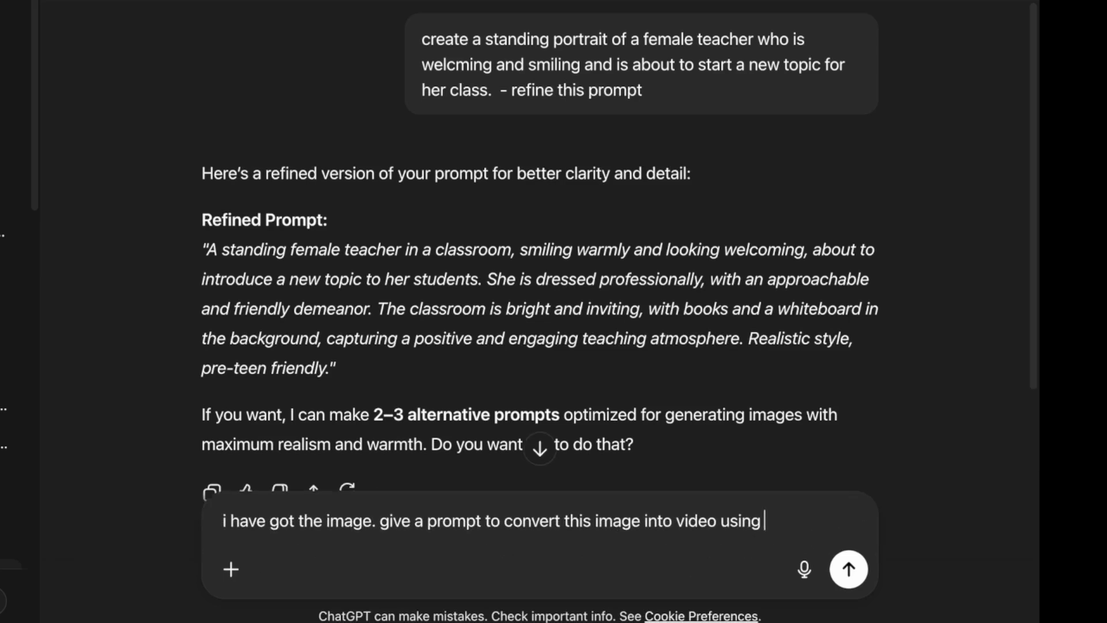
pyautogui.write('genspark ai.')
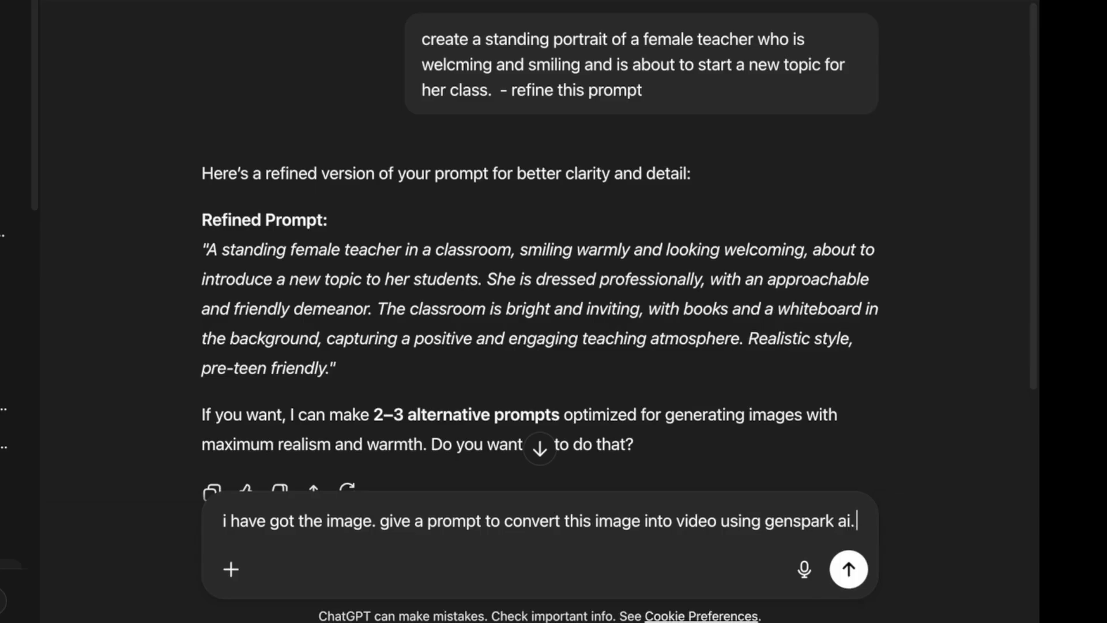
pyautogui.write(' 3-5 se')
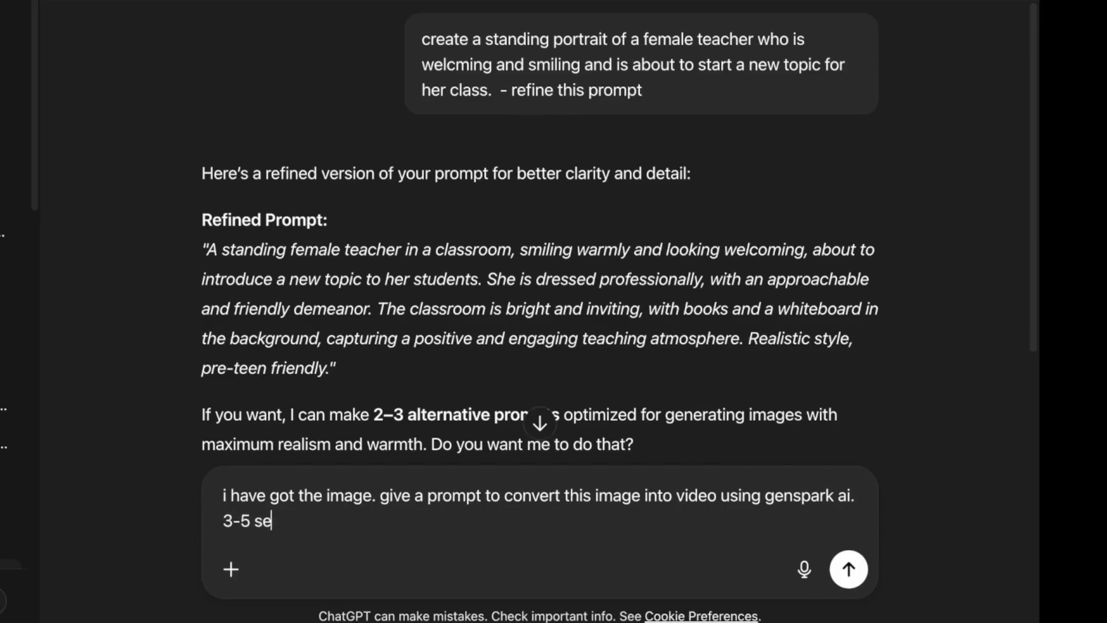
pyautogui.write('c cliu')
pyautogui.write('. to use this a')
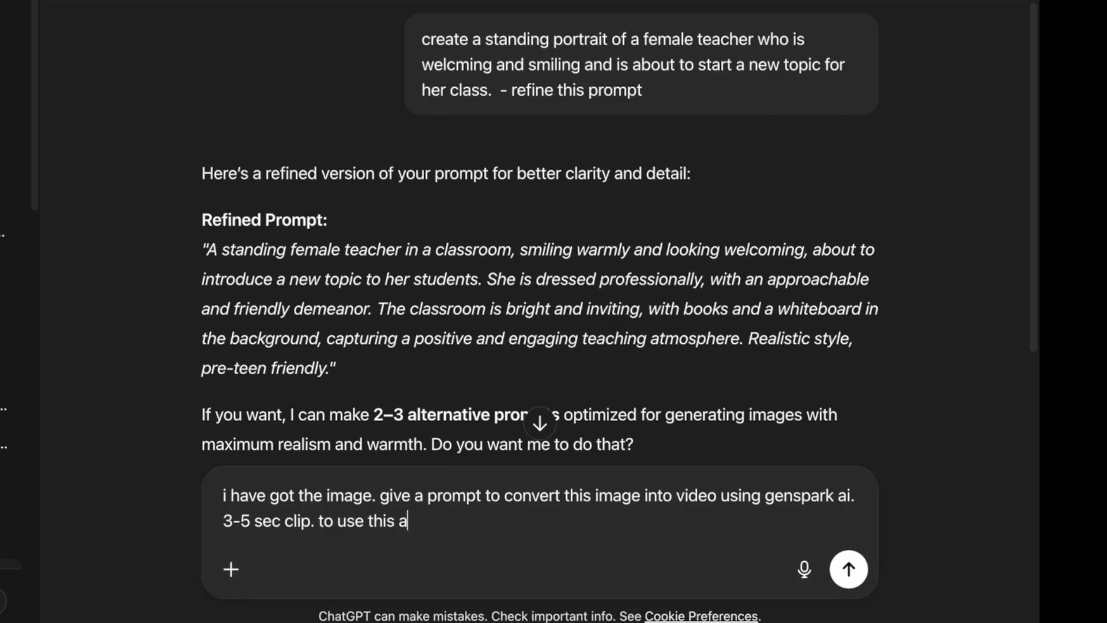
pyautogui.write('t start of m')
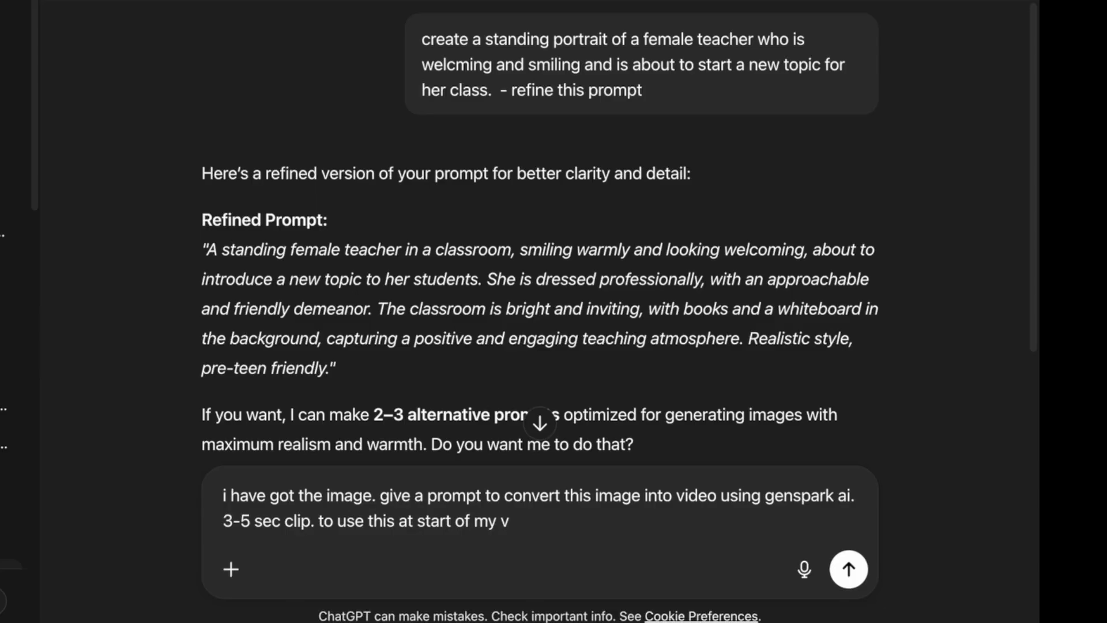
pyautogui.write('y explainer video')
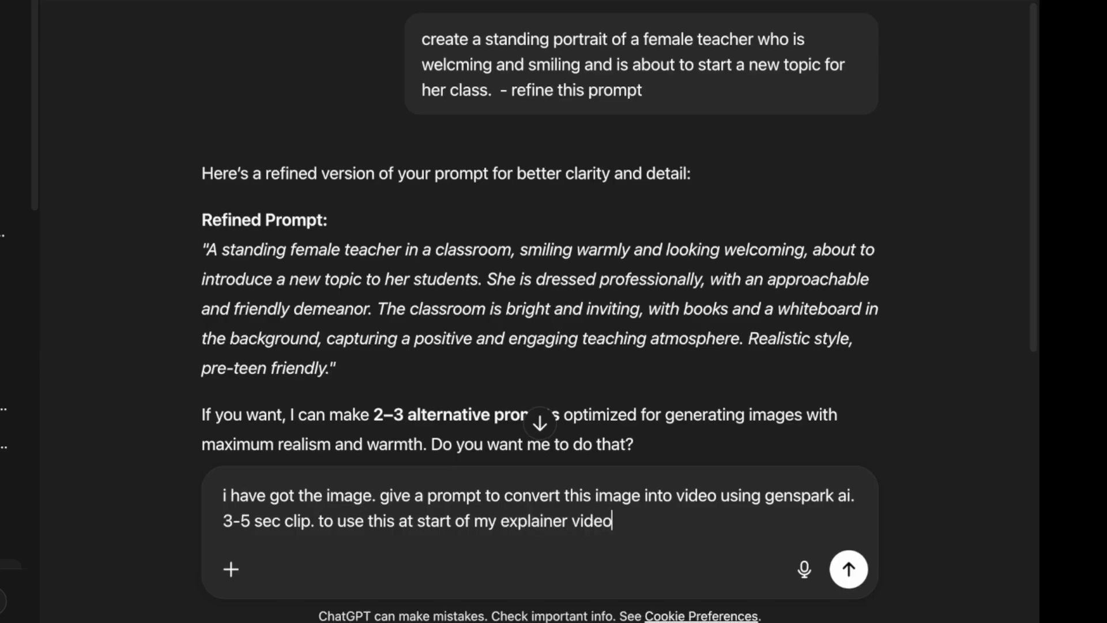
pyautogui.press('Return')
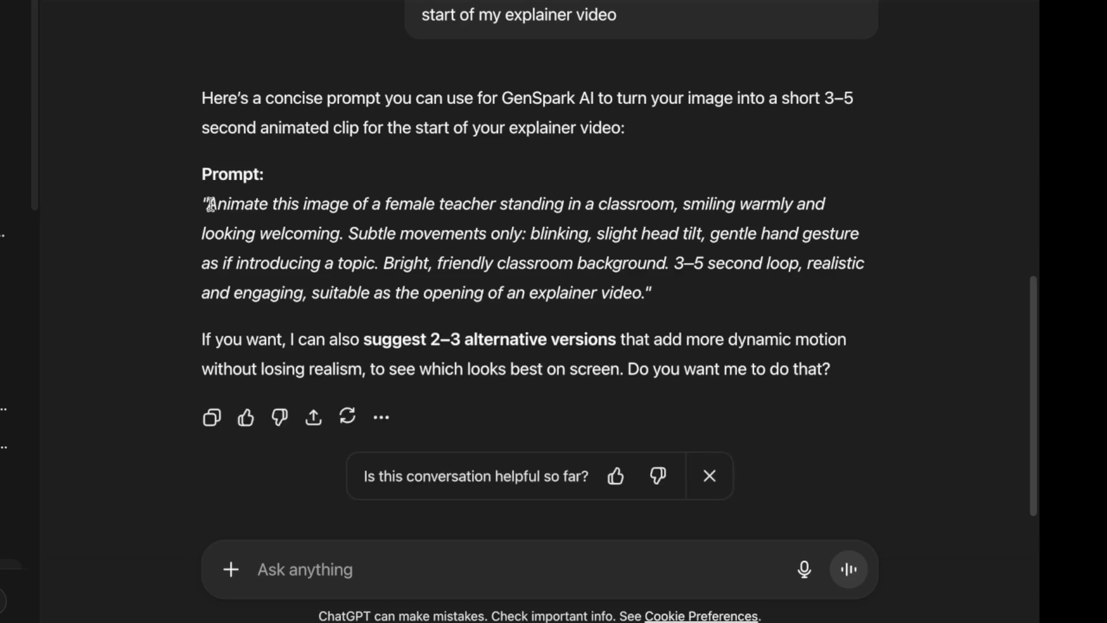
pyautogui.moveTo(206, 204); pyautogui.dragTo(634, 290)
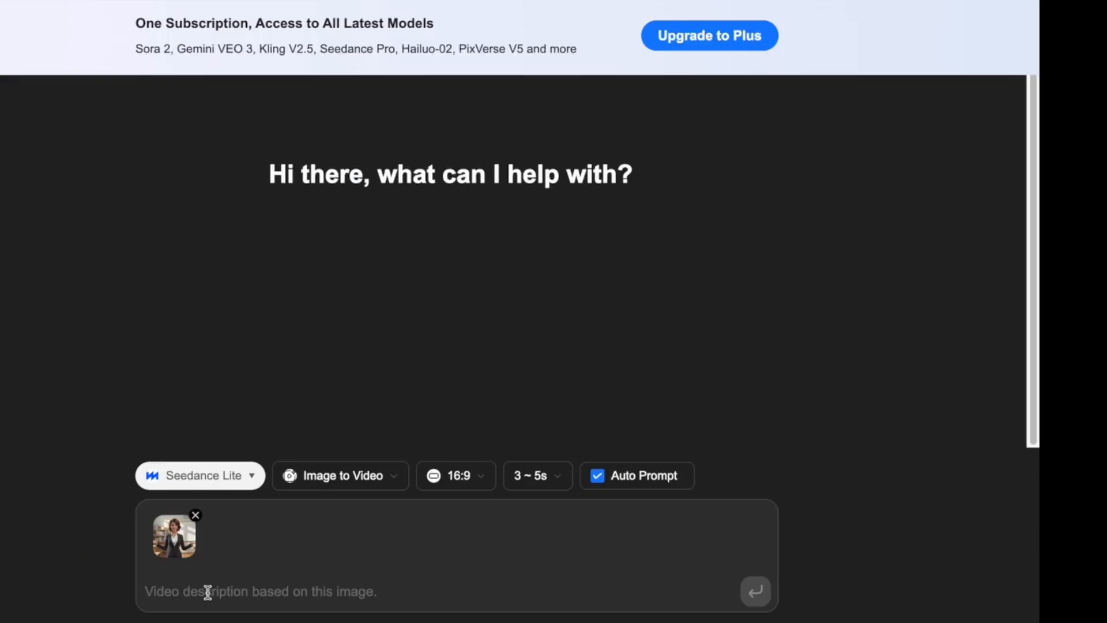
# Paste the animation prompt under the teacher image and submit the video generation.
pyautogui.write('Animate this image of a female teacher standing in a classroom, smiling warmly and looking welcoming. Subtle movements only: blinking, slight head tilt, gentle hand gesture as if introducing a topic. Bright, friendly classroom background. 3–5 second loop, realistic and engaging, suitable as the opening of an explainer video')
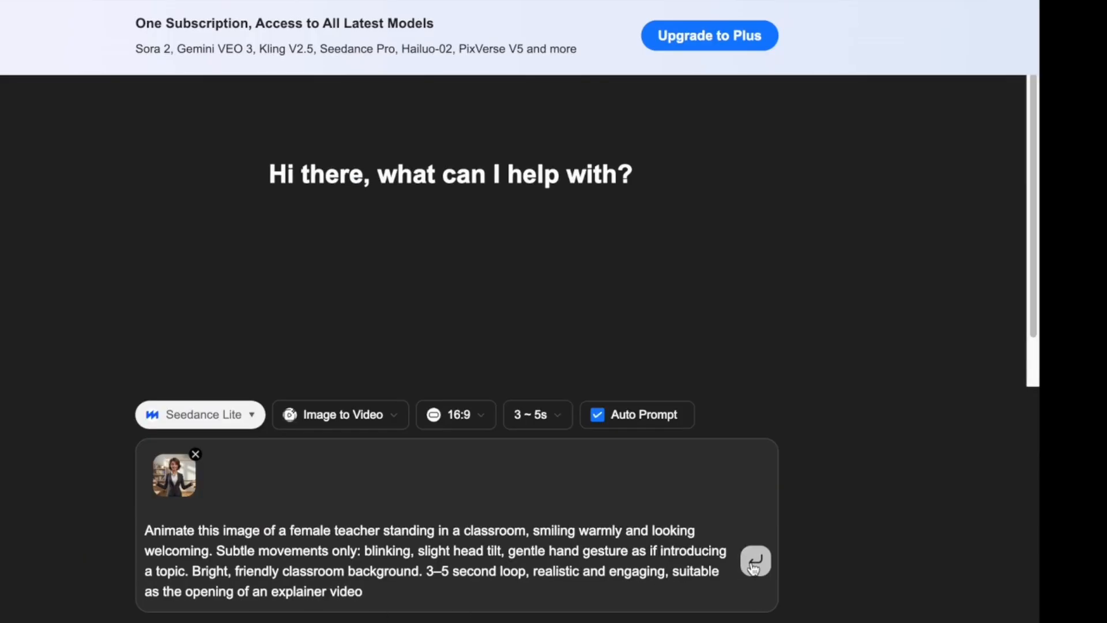
pyautogui.click(755, 562)
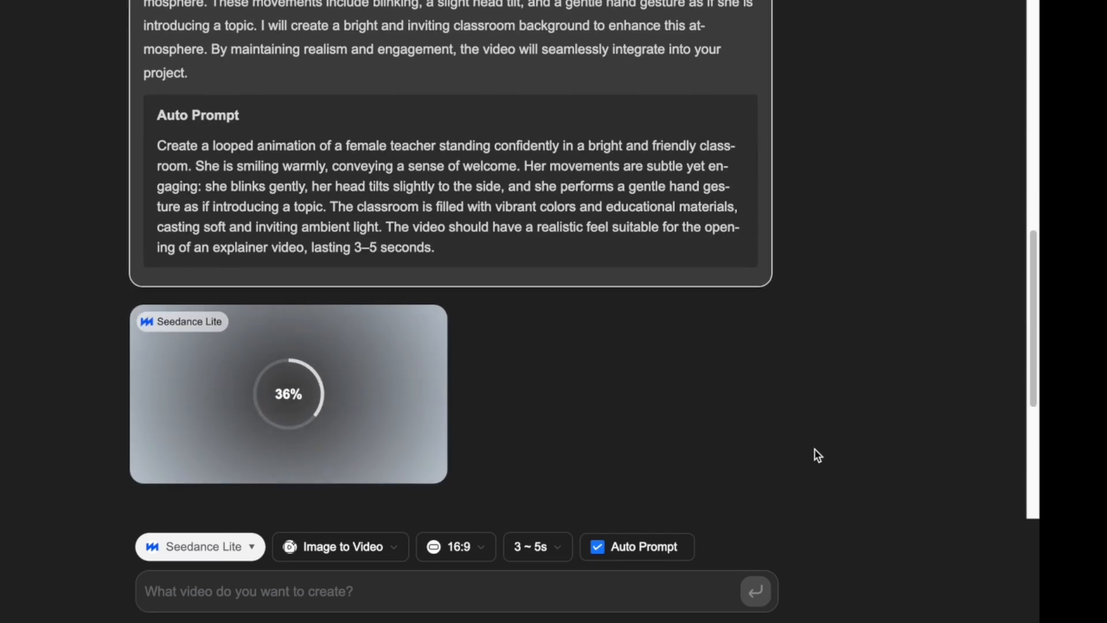
# Scroll down the chat while the Seedance Lite teacher clip finishes rendering.
pyautogui.scroll(-2, 814, 449)
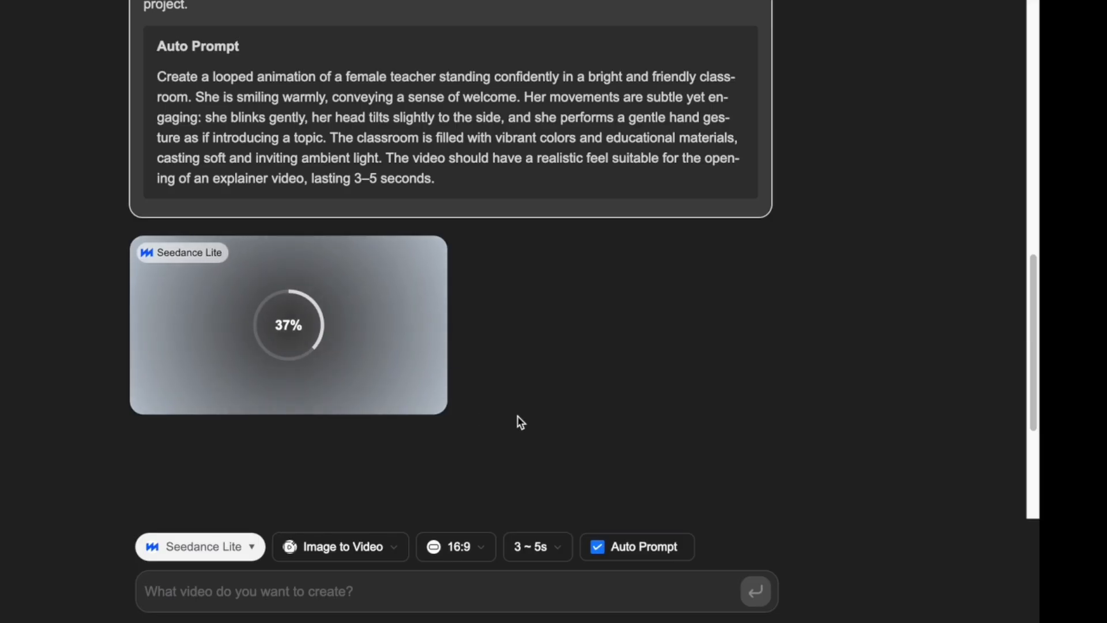
pyautogui.scroll(-2, 520, 414)
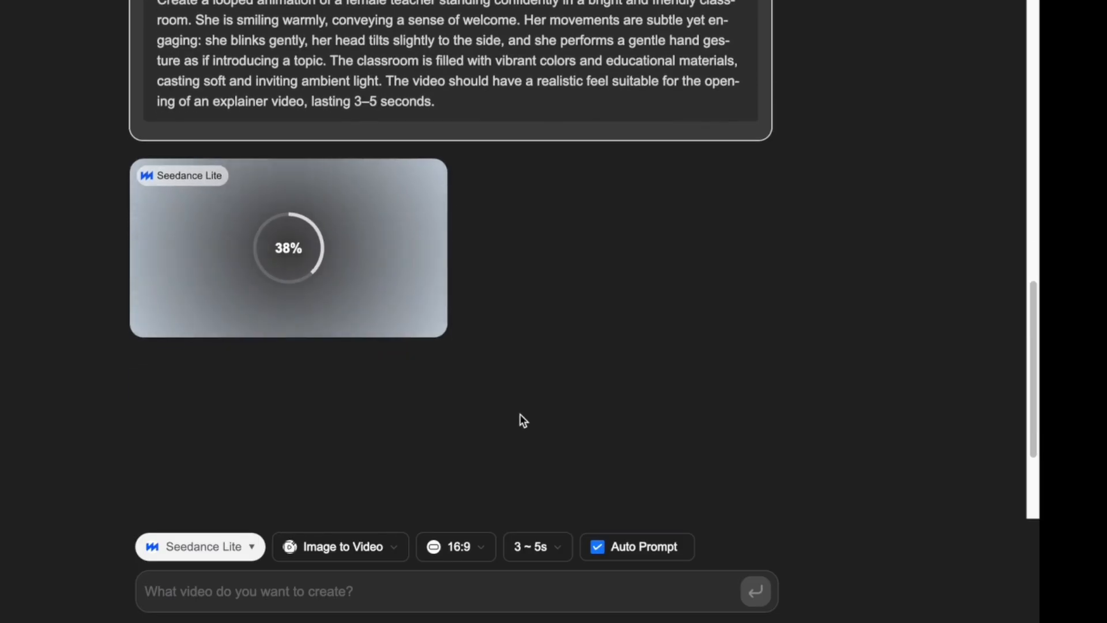
pyautogui.scroll(-1, 523, 420)
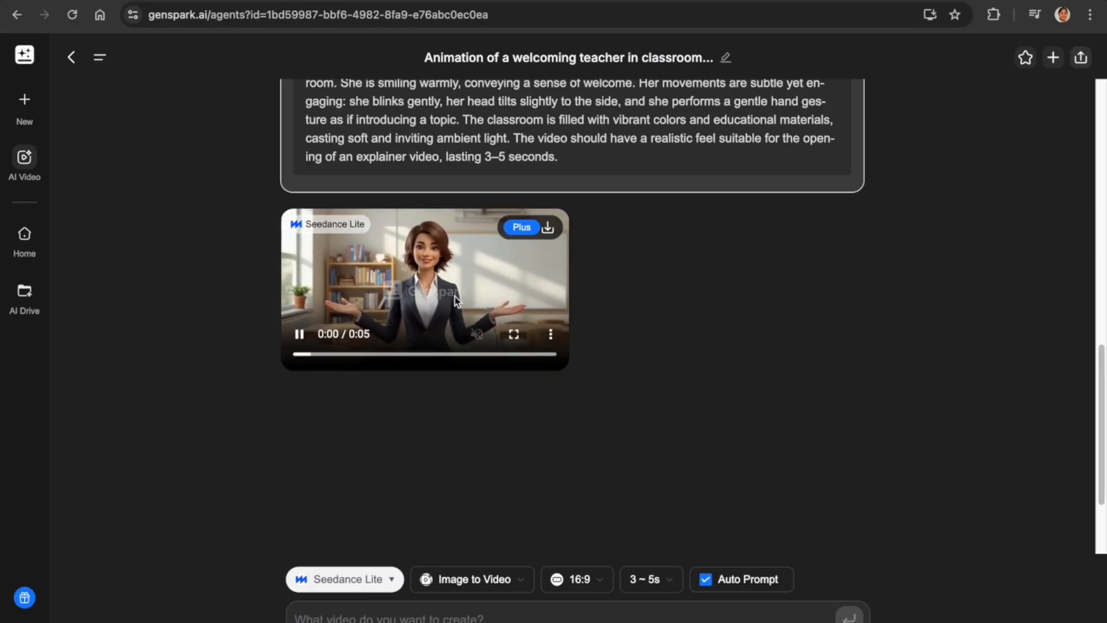
# Try downloading the teacher video, then scroll through the upgrade pricing page that appears.
pyautogui.click(548, 229)
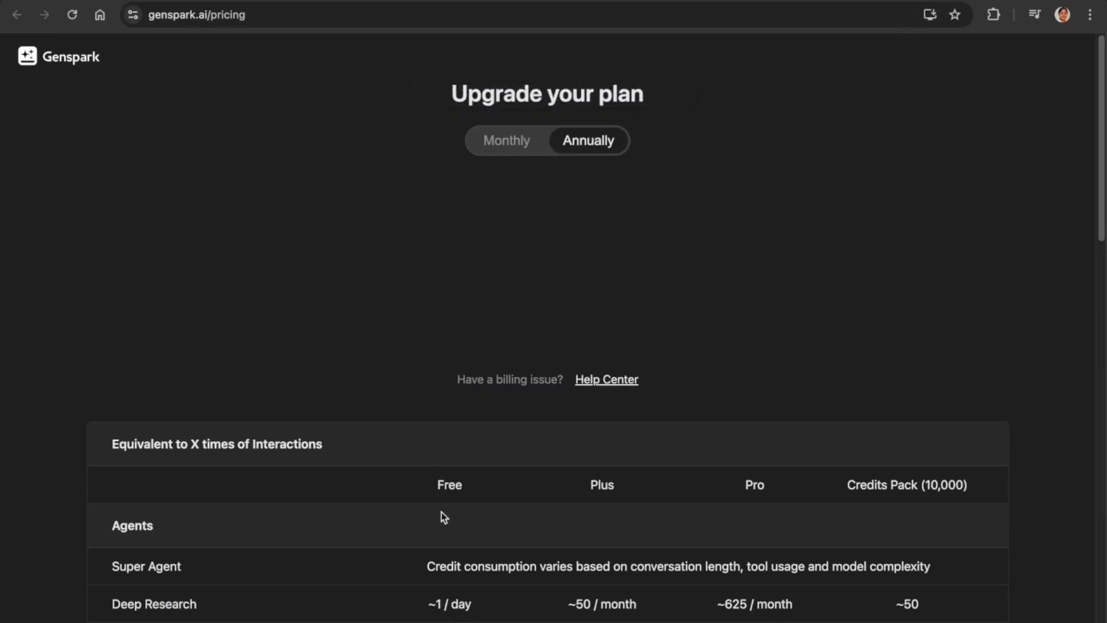
pyautogui.scroll(-3, 473, 511)
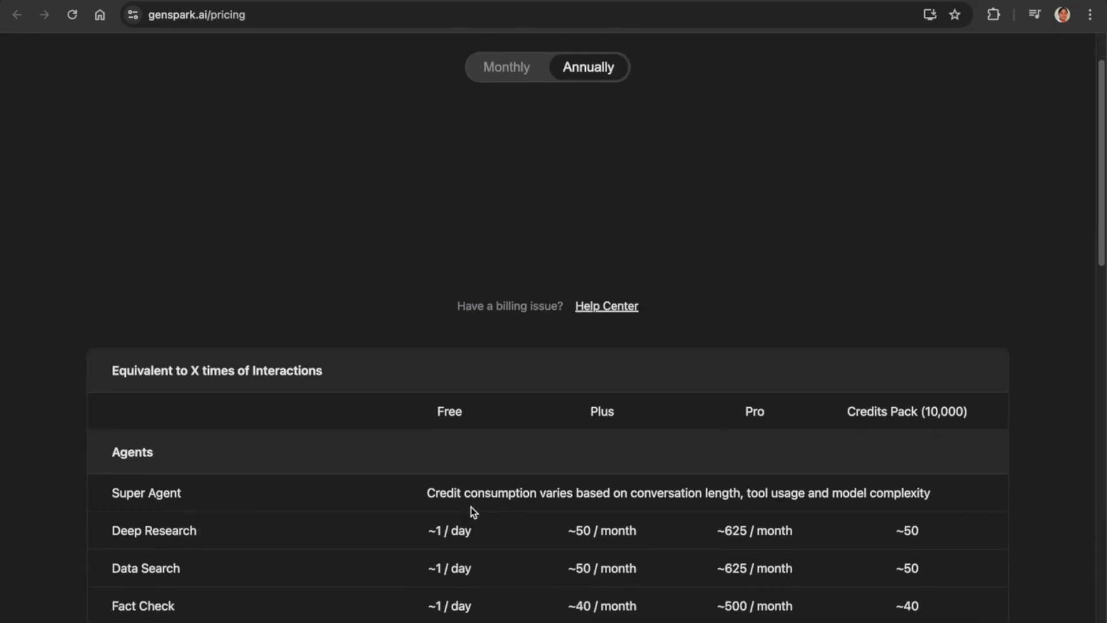
pyautogui.scroll(-3, 472, 511)
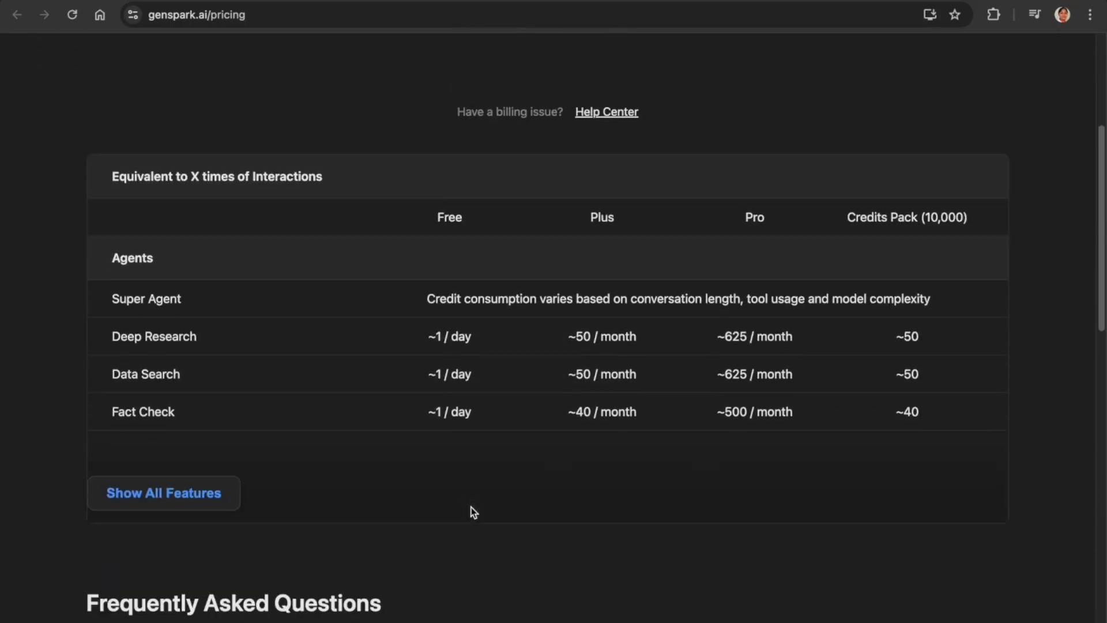
pyautogui.scroll(-3, 472, 511)
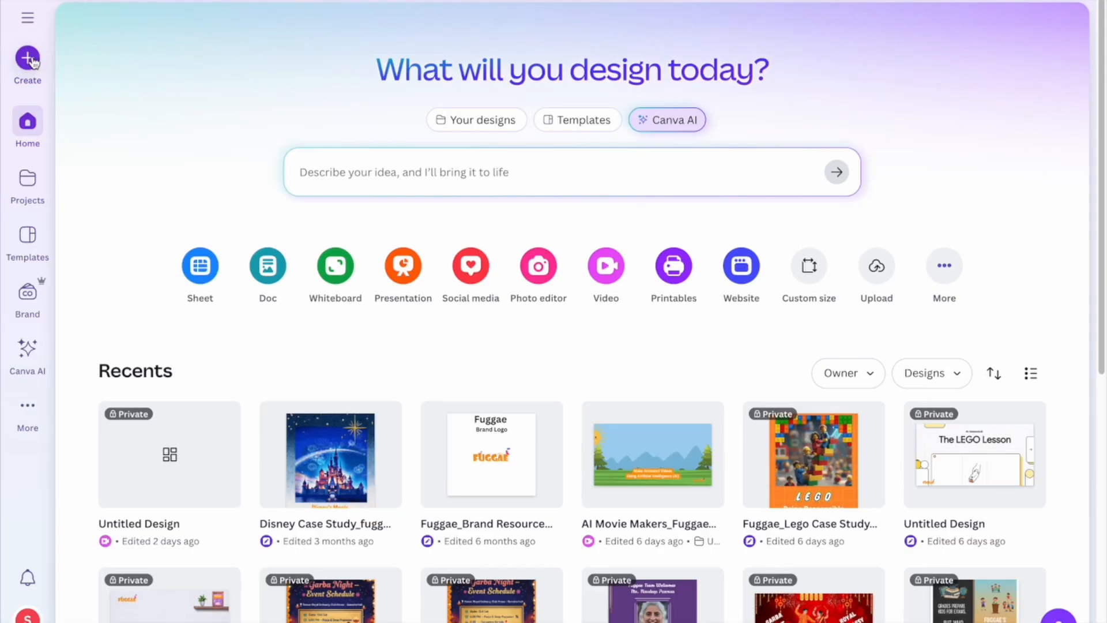
# Start a new blank 1920 × 1080 Video (Landscape) design from the Create search.
pyautogui.click(33, 61)
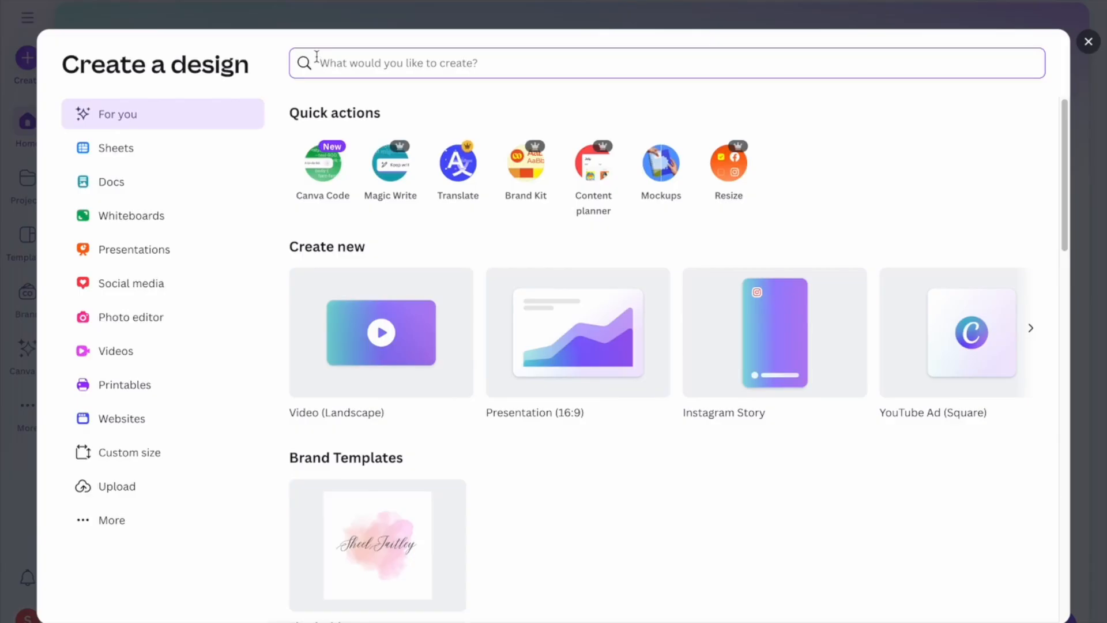
pyautogui.write('vi')
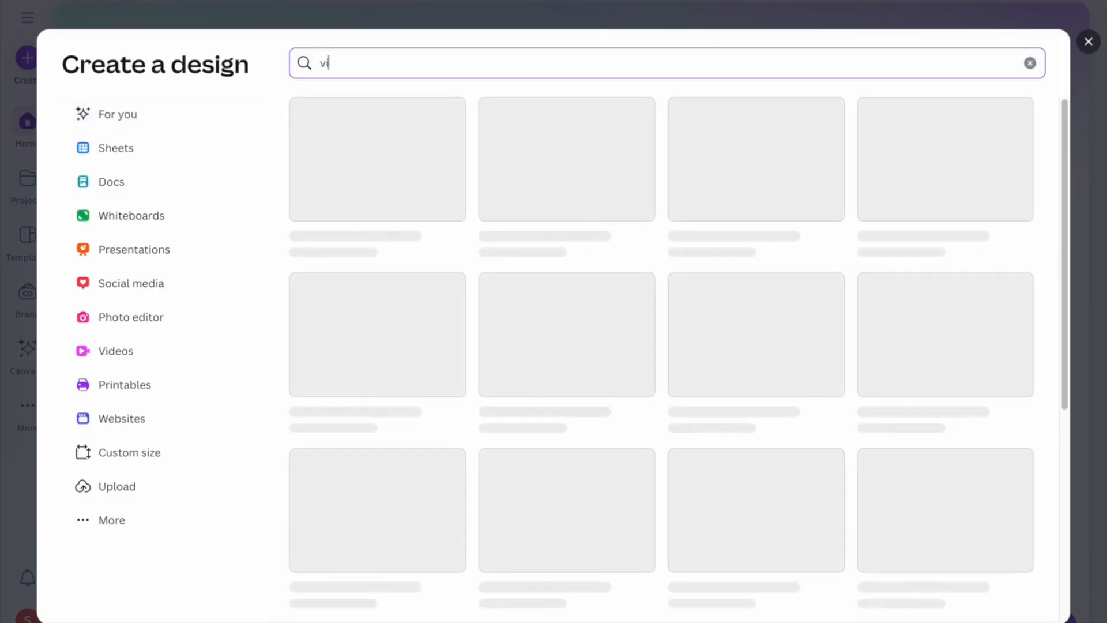
pyautogui.write('o')
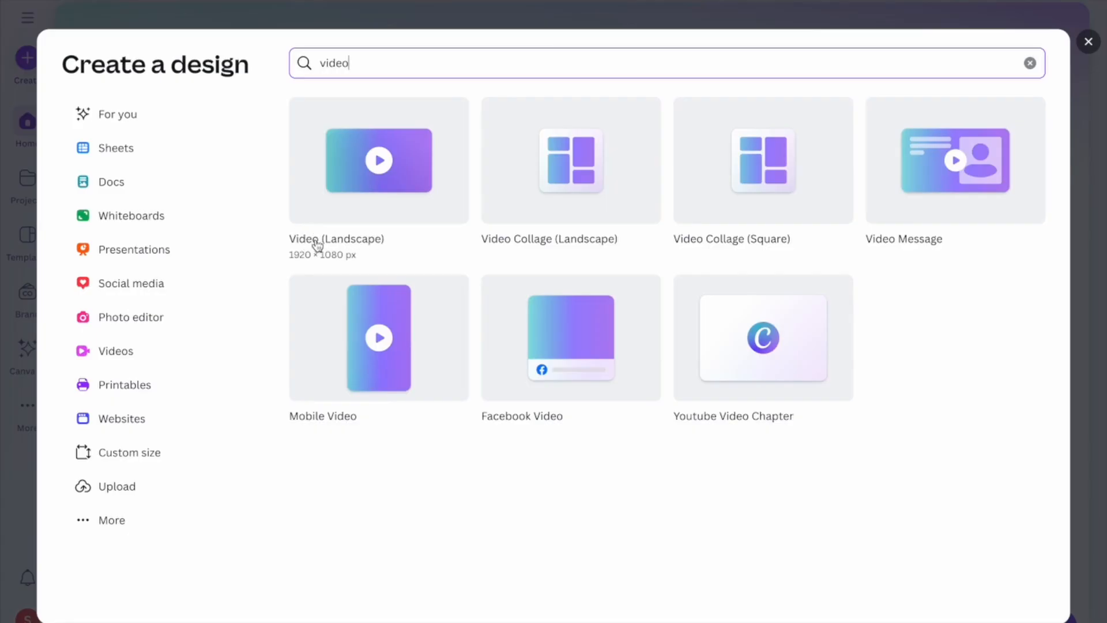
pyautogui.click(363, 172)
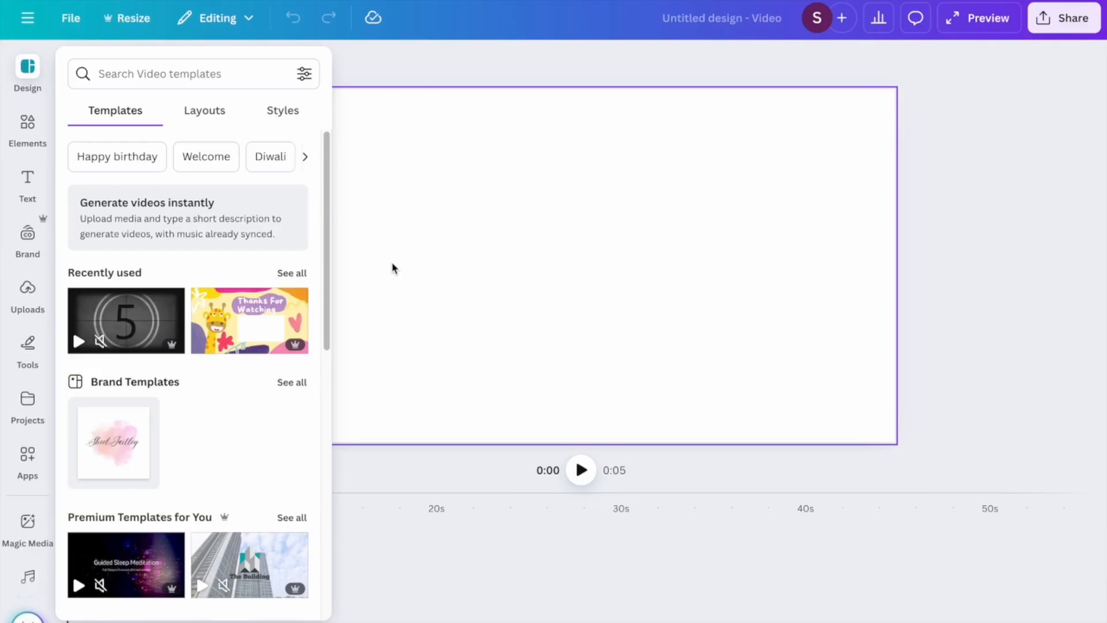
# Put the 1:38 recording on the blank page and the 1:10 recording on a new page.
pyautogui.press('shift+super+4')
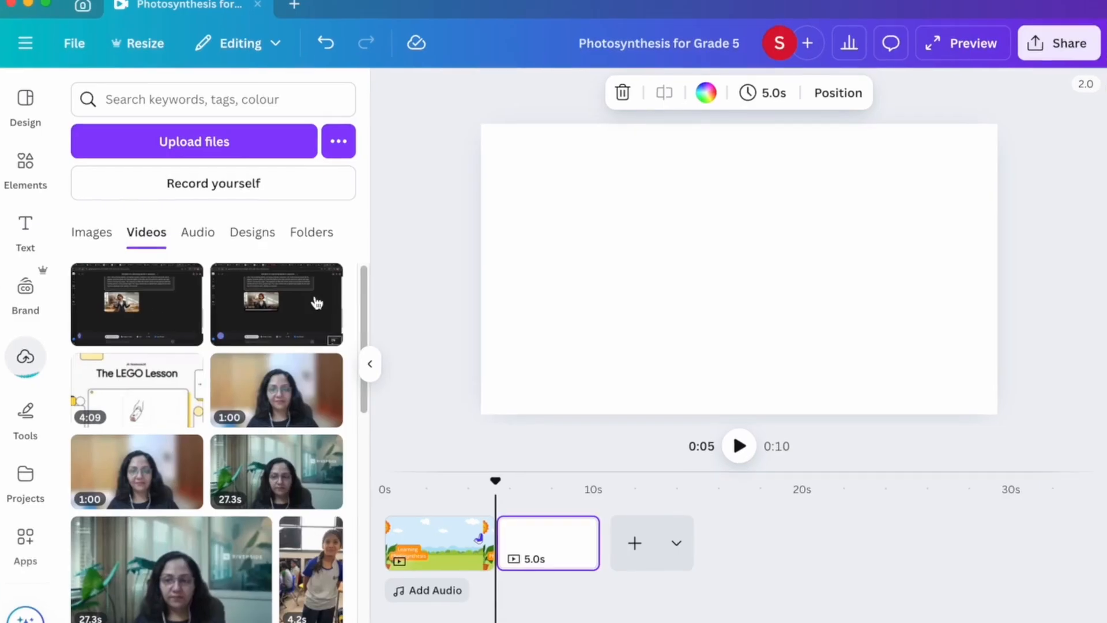
pyautogui.click(151, 301)
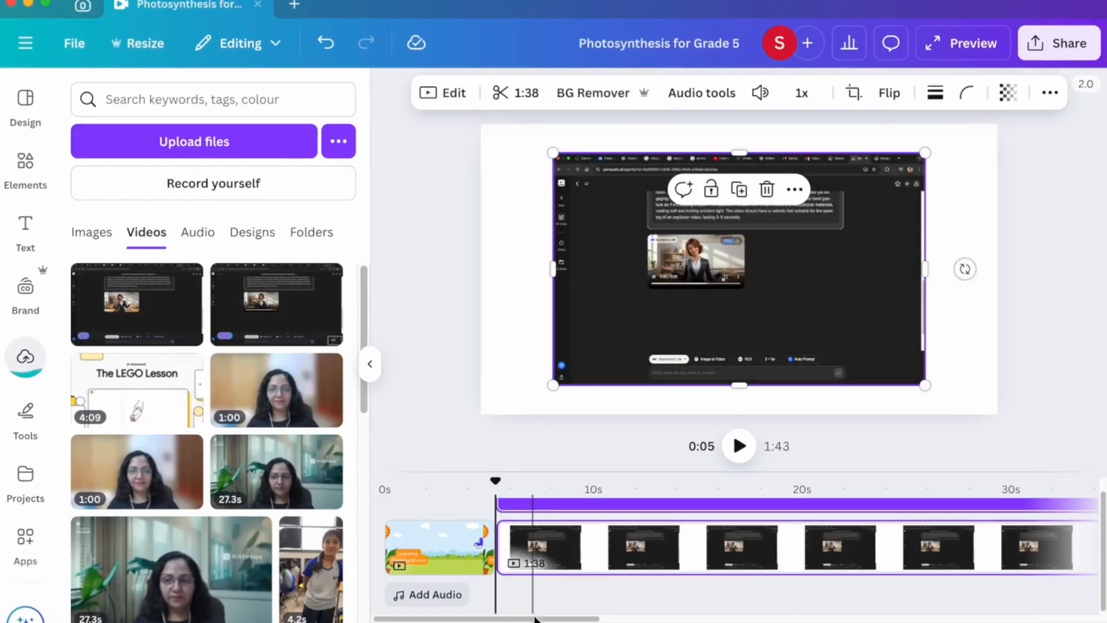
pyautogui.hscroll(10, 738, 547)
pyautogui.hscroll(15, 738, 547)
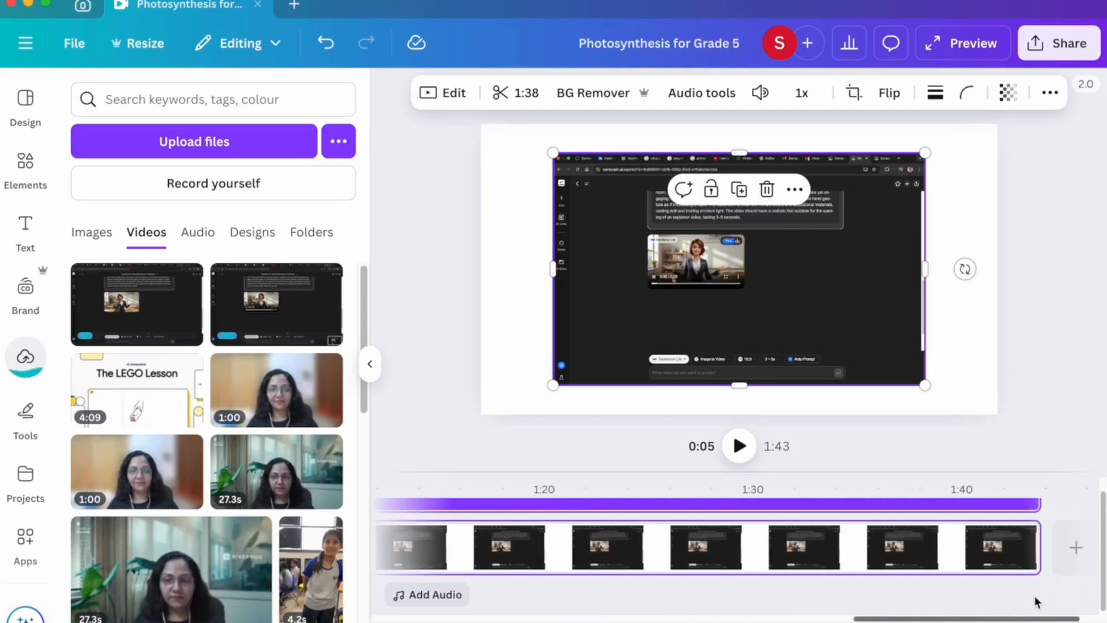
pyautogui.click(1042, 562)
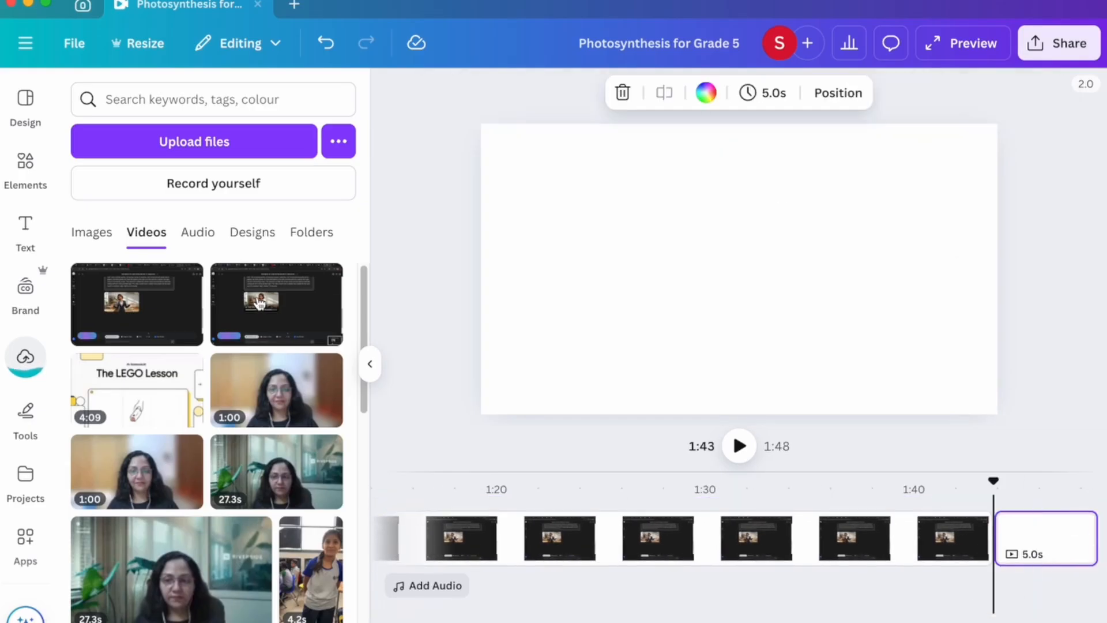
pyautogui.click(277, 304)
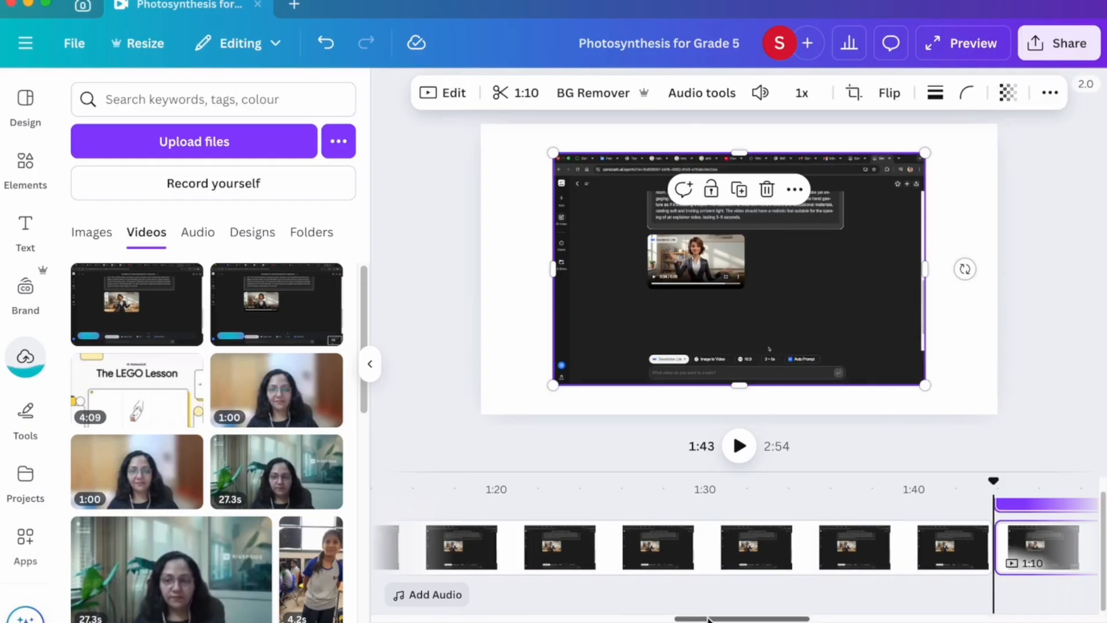
pyautogui.moveTo(708, 619); pyautogui.dragTo(408, 620)
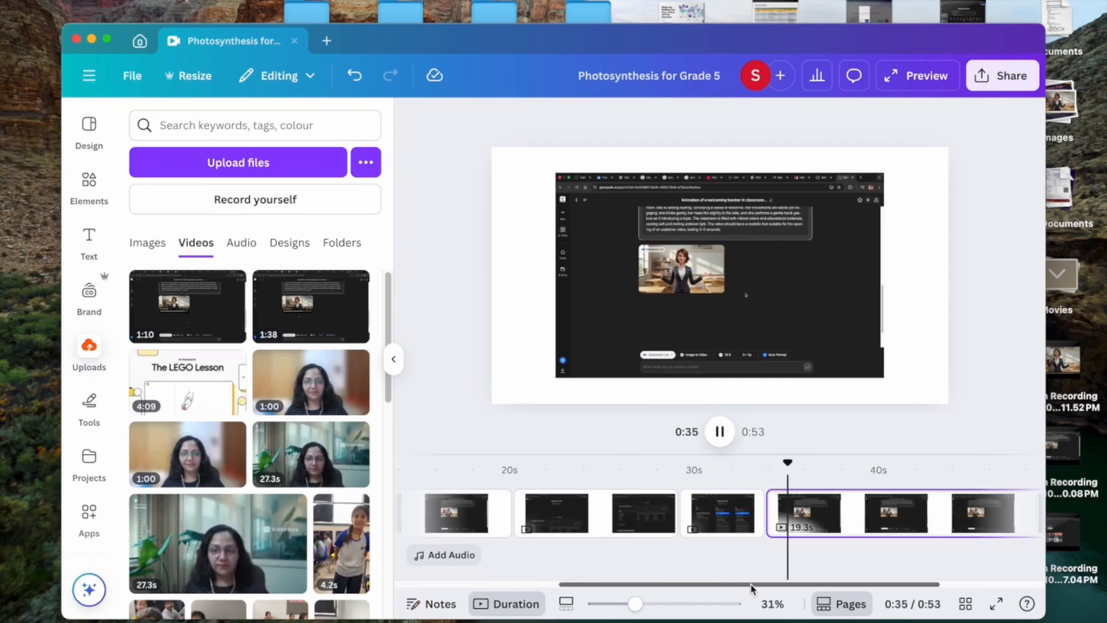
# Split the recording clip at the playhead.
pyautogui.moveTo(751, 586); pyautogui.dragTo(800, 587)
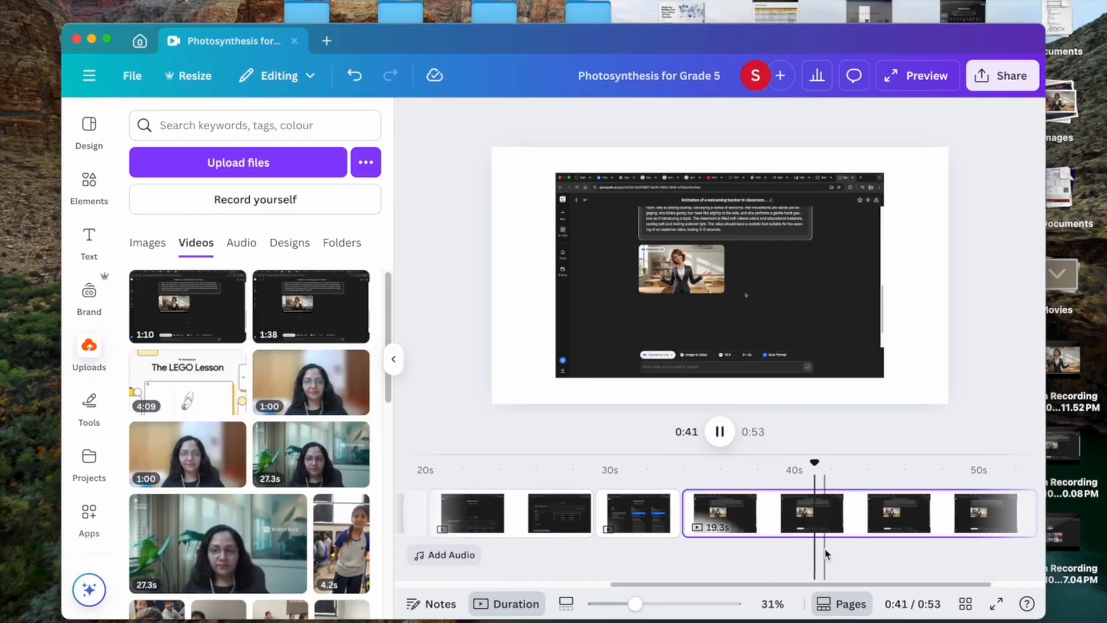
pyautogui.click(853, 517)
pyautogui.rightClick(852, 517)
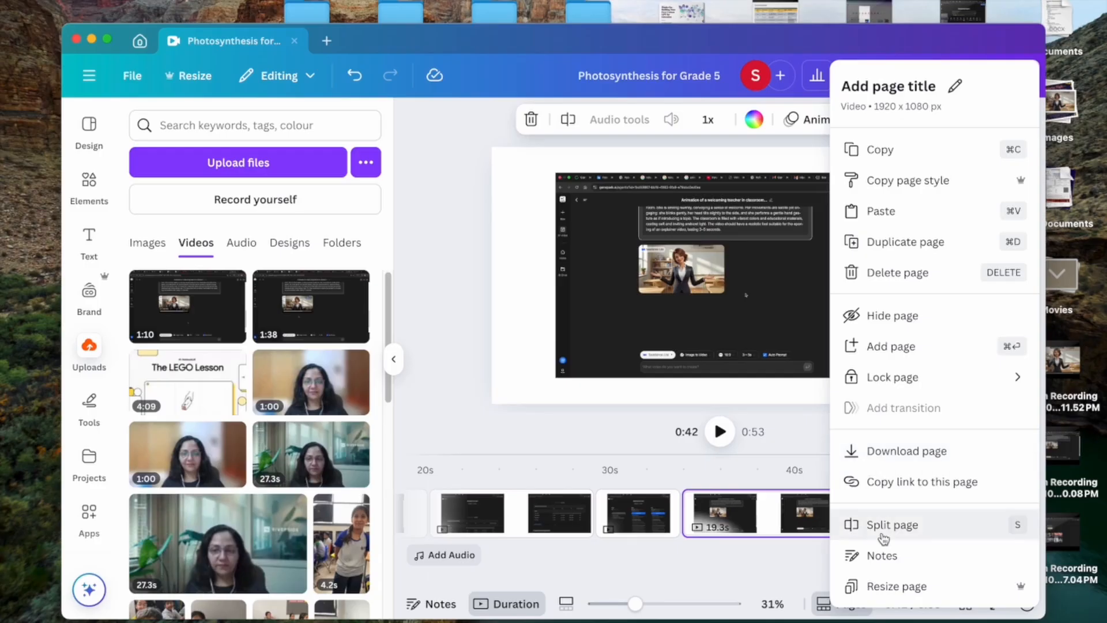
pyautogui.click(853, 524)
pyautogui.hscroll(3, 852, 589)
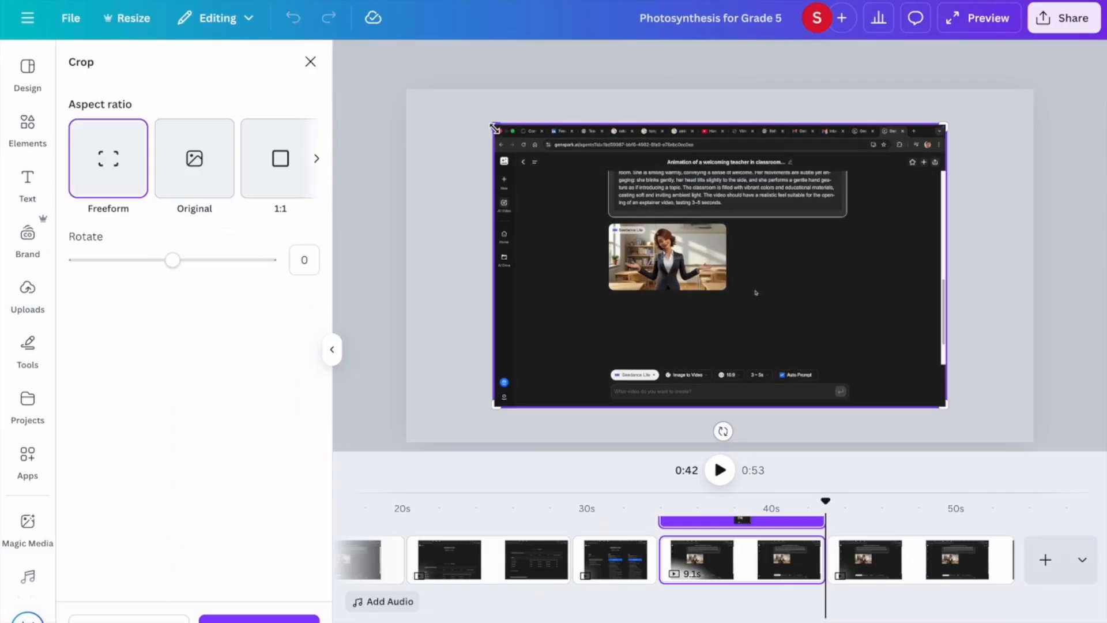
# Crop the clip's top-left, bottom and right sides in to the teacher video.
pyautogui.moveTo(495, 128); pyautogui.dragTo(611, 226)
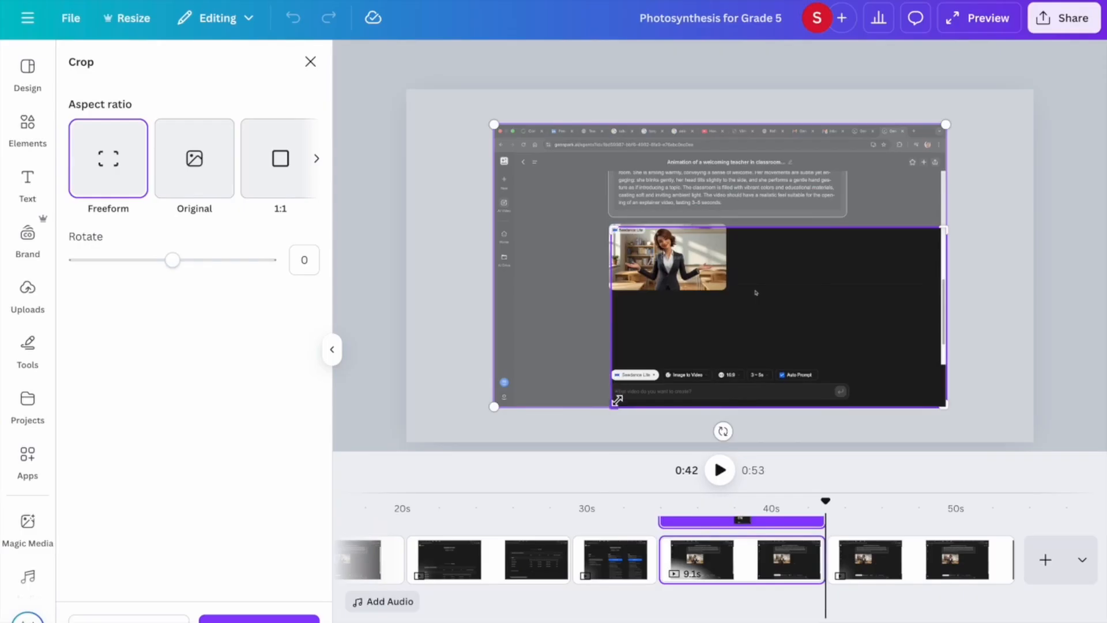
pyautogui.moveTo(615, 404); pyautogui.dragTo(613, 287)
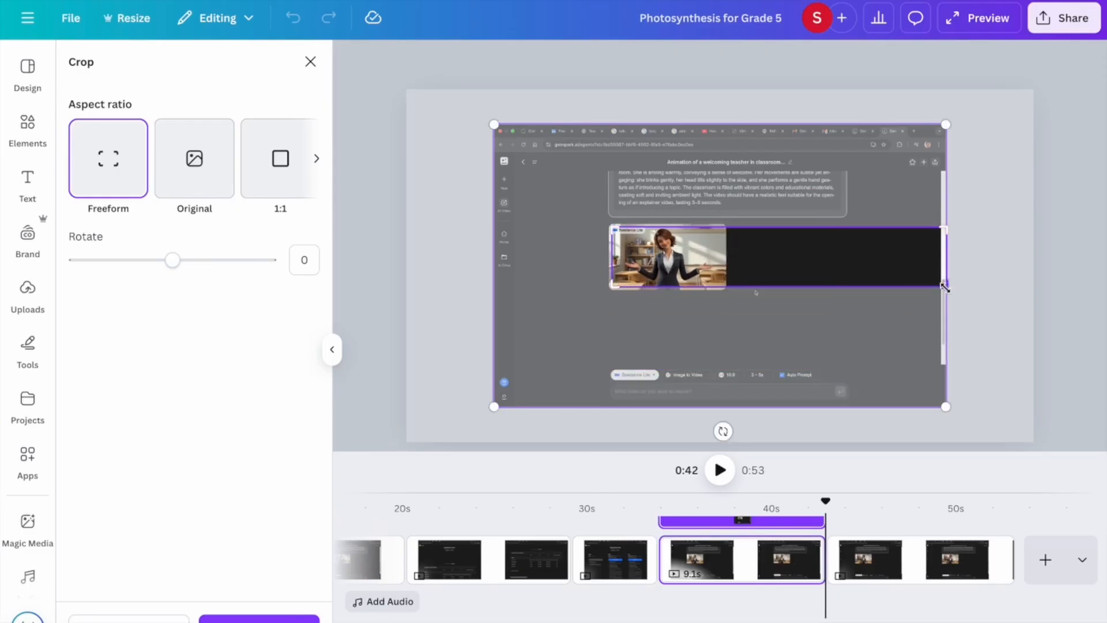
pyautogui.moveTo(944, 286); pyautogui.dragTo(720, 285)
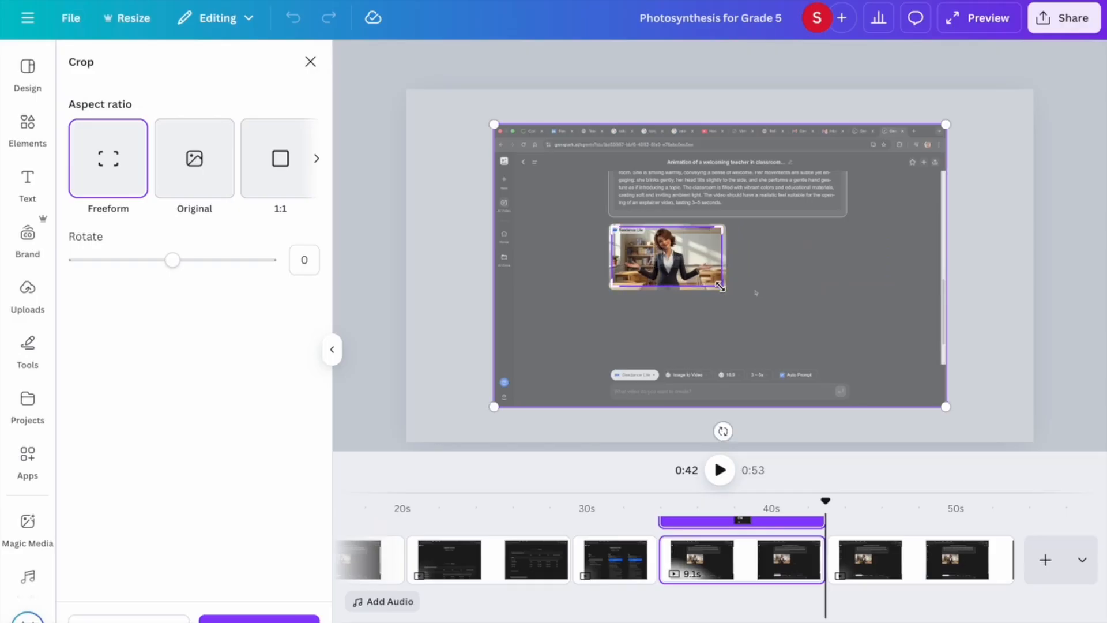
pyautogui.click(466, 343)
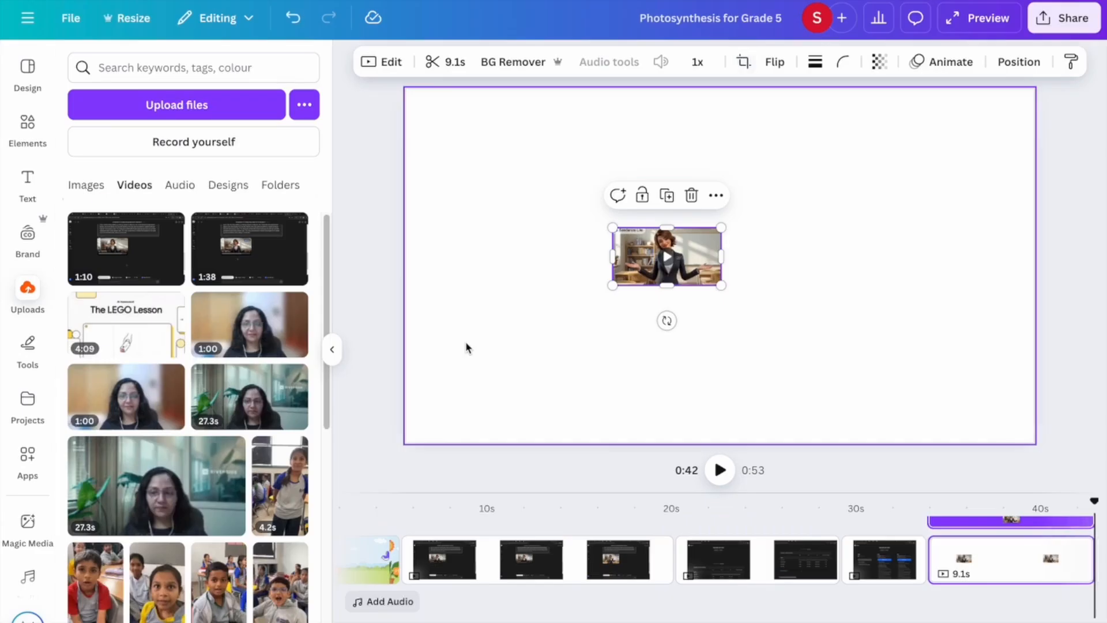
# Enlarge and stretch the cropped teacher clip to fill the whole slide.
pyautogui.rightClick(701, 252)
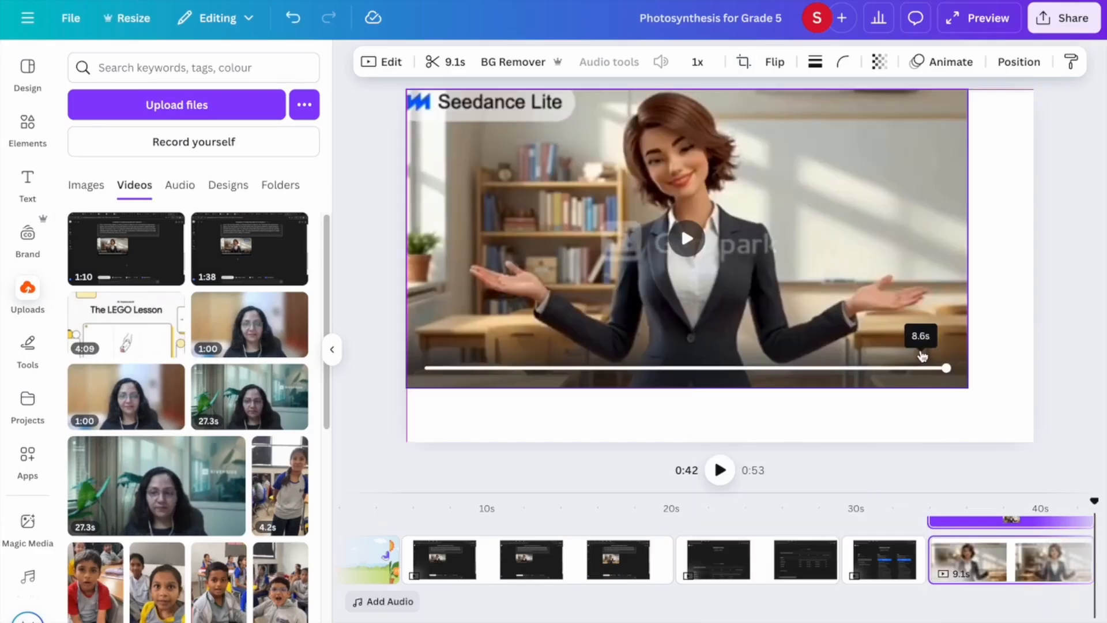
pyautogui.moveTo(969, 388)
pyautogui.mouseDown()
pyautogui.moveTo(1003, 420)
pyautogui.moveTo(1034, 427)
pyautogui.moveTo(967, 383)
pyautogui.mouseUp()
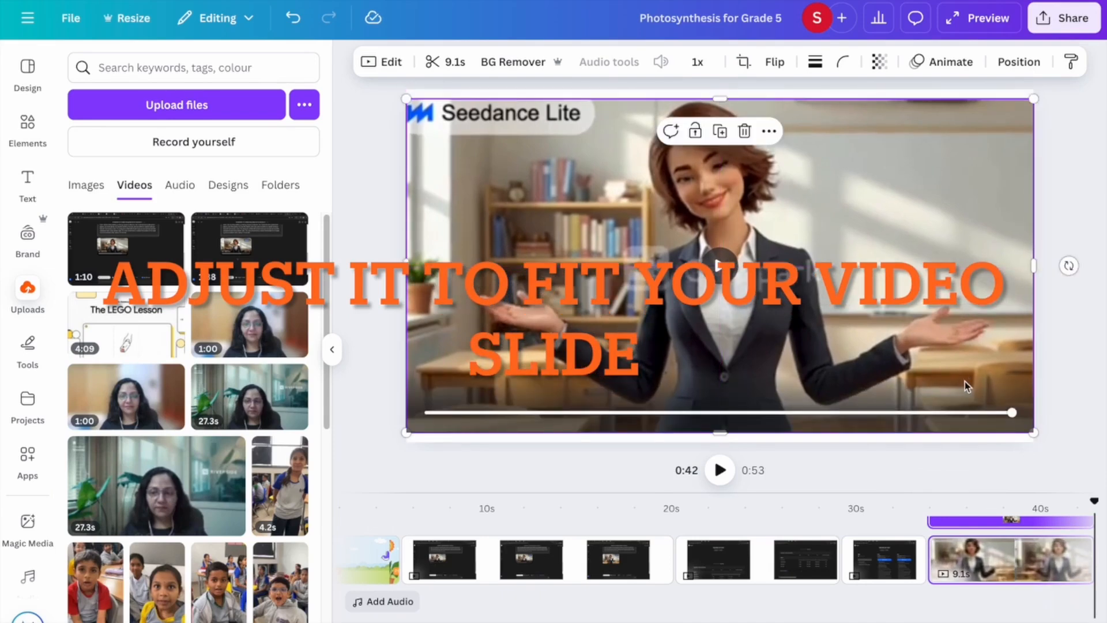
pyautogui.moveTo(720, 98); pyautogui.dragTo(719, 89)
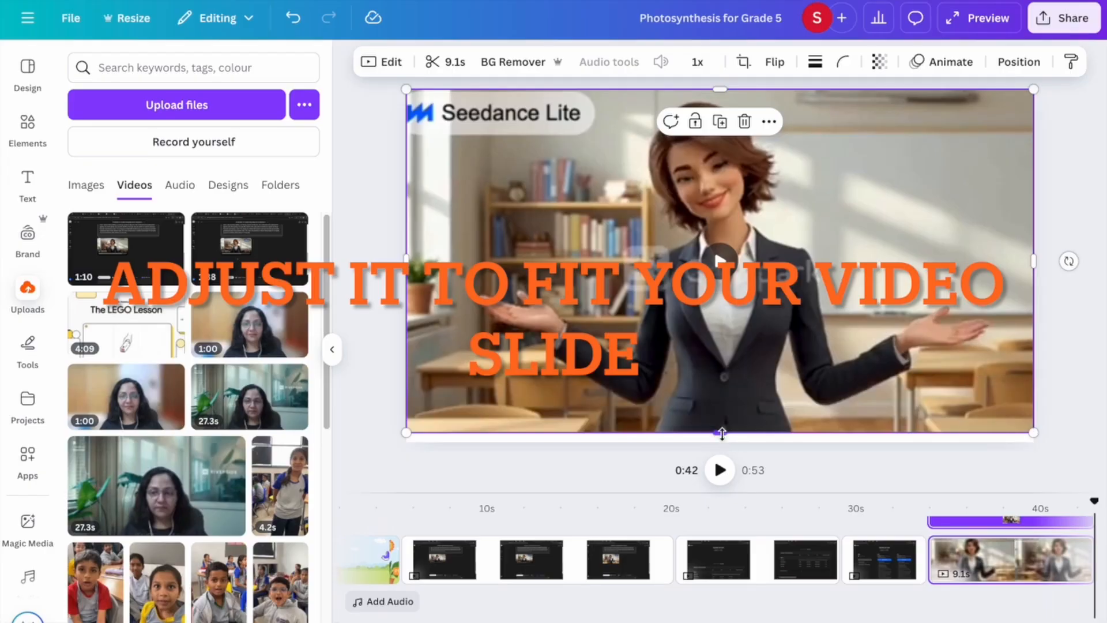
pyautogui.moveTo(720, 434); pyautogui.dragTo(726, 448)
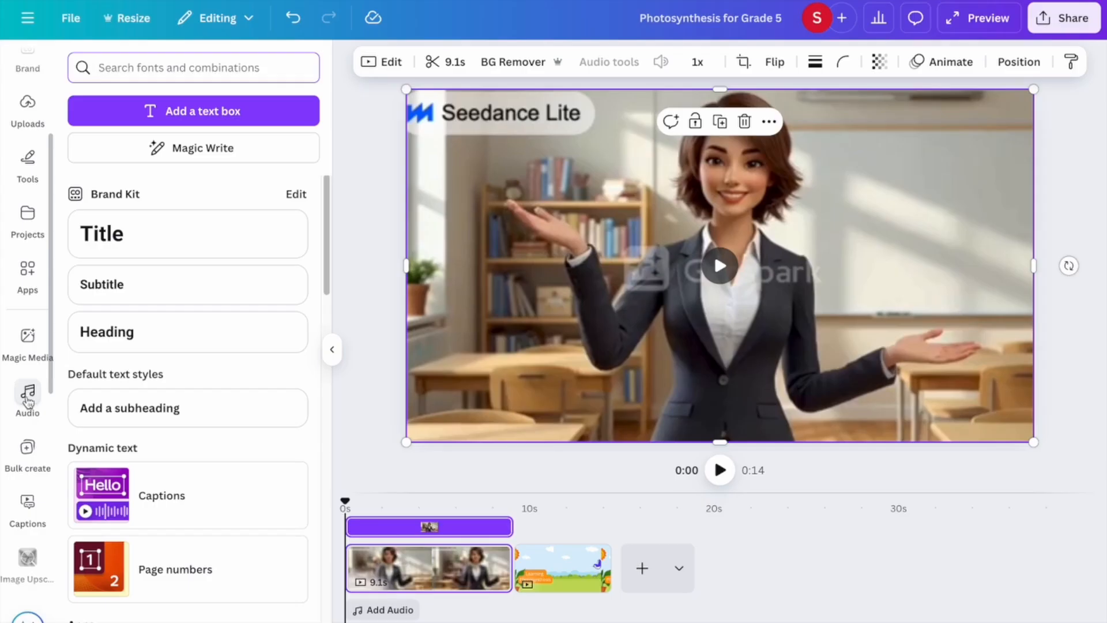
# Open the Audio panel to show the voice-over recording and AI voice options.
pyautogui.click(28, 398)
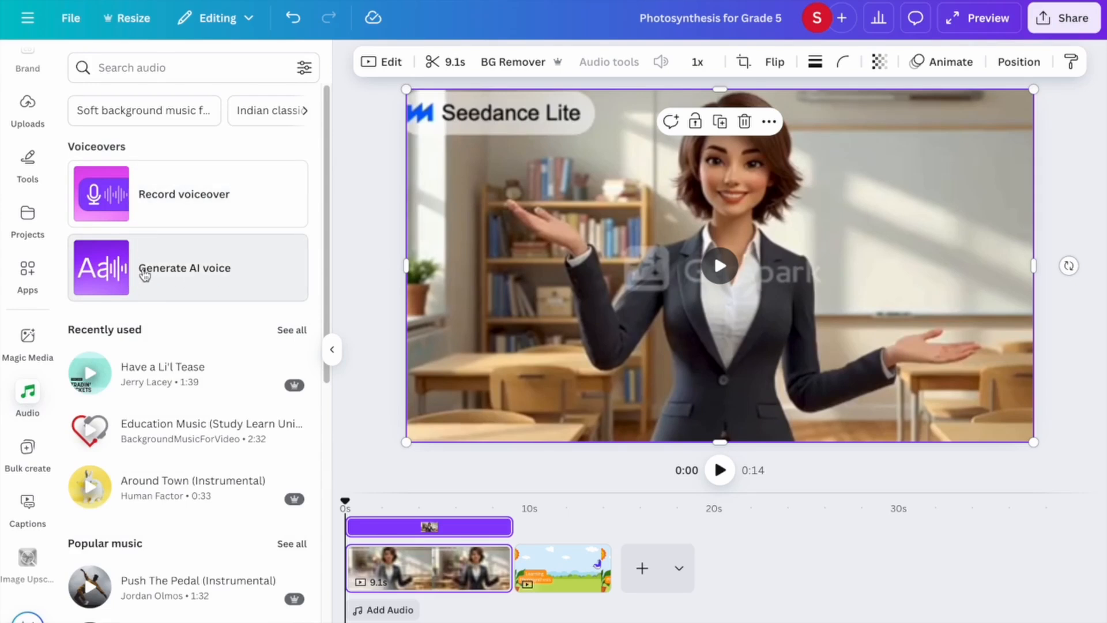
# Start a Generate AI voice text entry, then switch to the ChatGPT conversation.
pyautogui.click(191, 276)
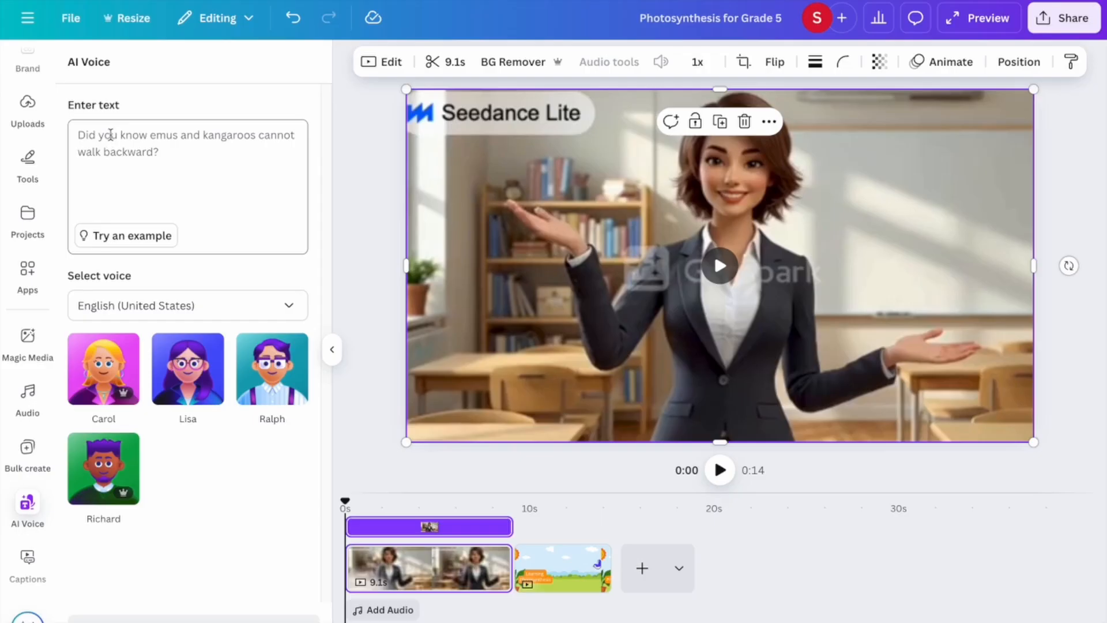
pyautogui.click(110, 135)
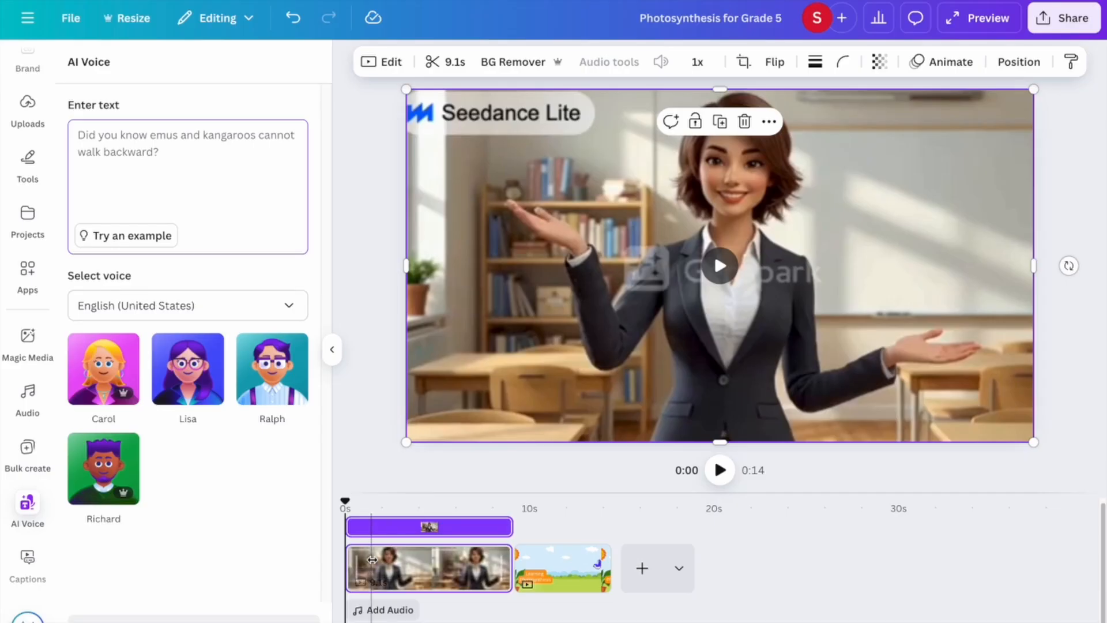
pyautogui.moveTo(235, 620)
pyautogui.click(182, 614)
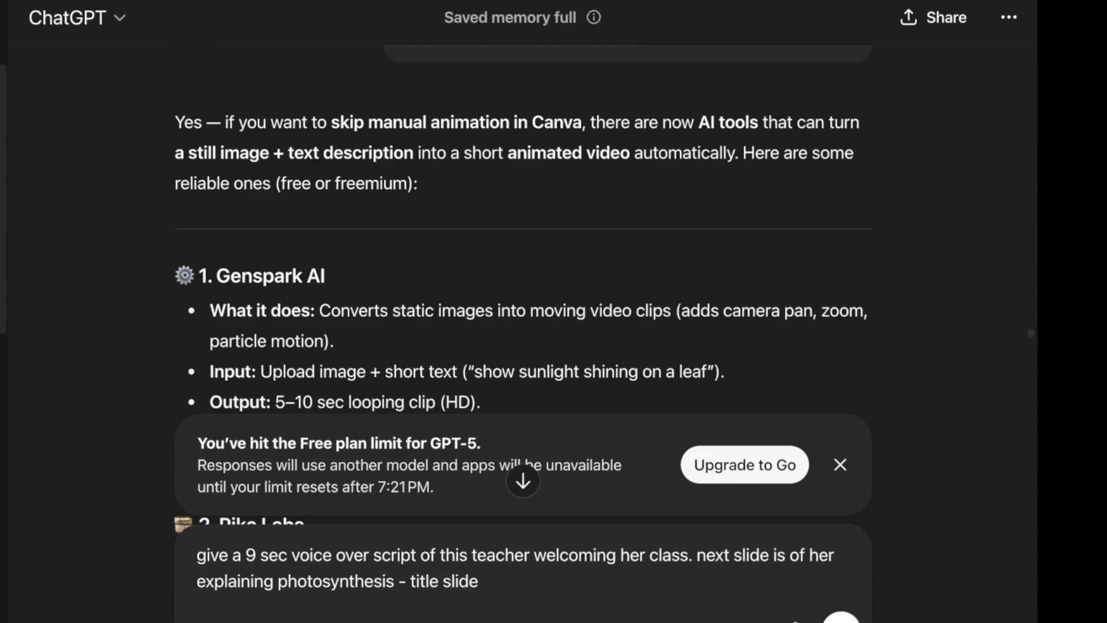
# Send the 9-second voice-over script request and select the 'Hello, explorers!' script line.
pyautogui.press('Return')
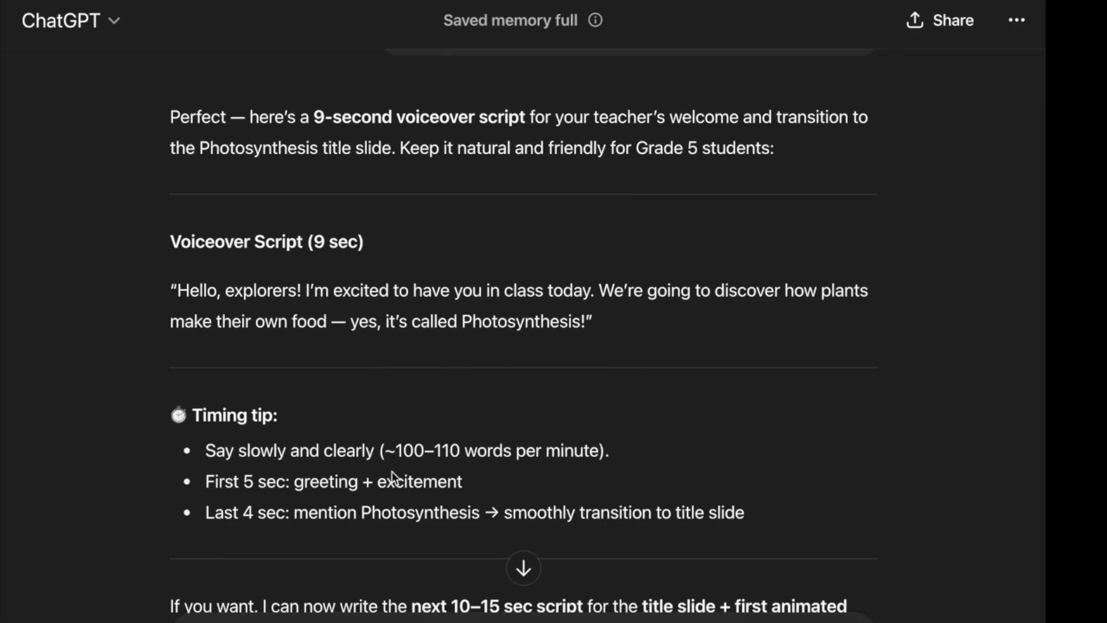
pyautogui.moveTo(215, 484); pyautogui.dragTo(403, 519)
pyautogui.moveTo(198, 513); pyautogui.dragTo(747, 510)
pyautogui.click(399, 531)
pyautogui.scroll(-3, 399, 530)
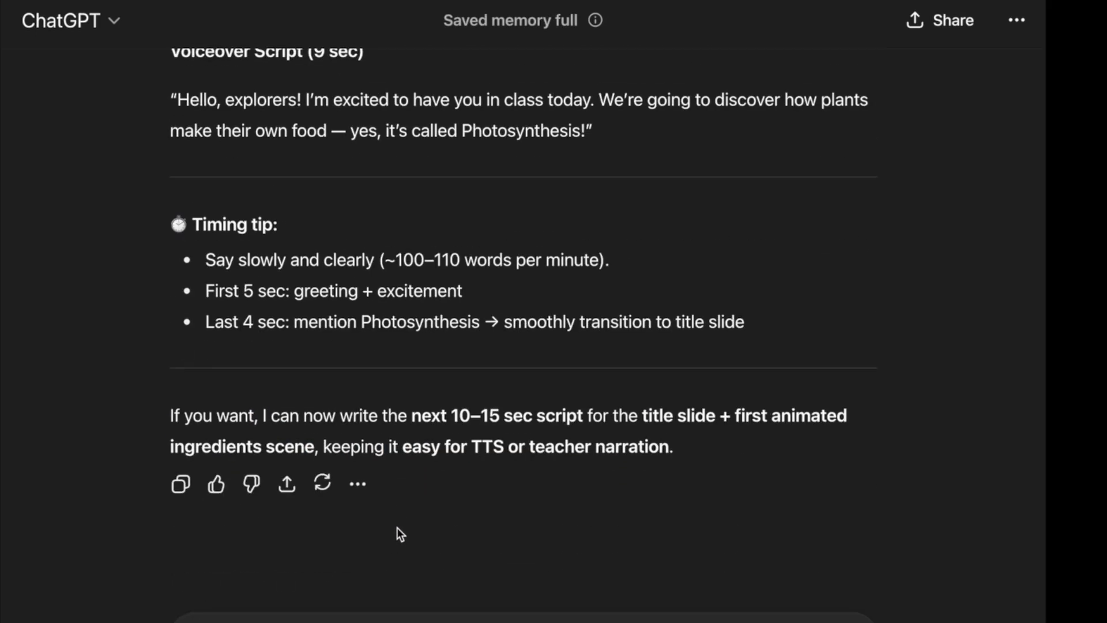
pyautogui.scroll(1, 397, 527)
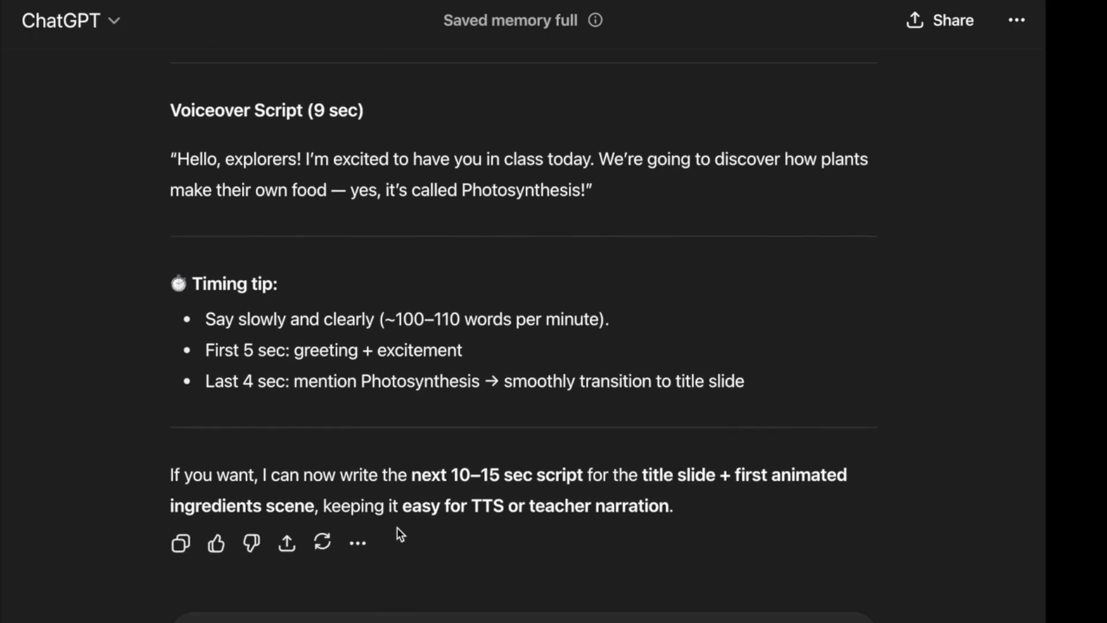
pyautogui.moveTo(180, 158); pyautogui.dragTo(587, 189)
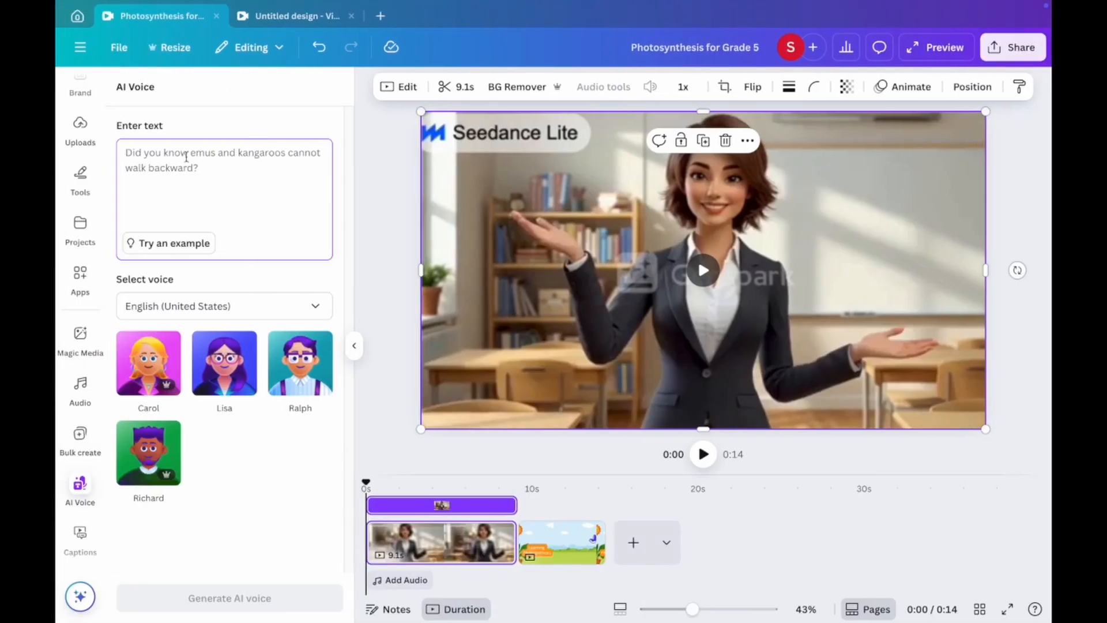
# Paste the welcome script and generate an AI voice-over with the Carol voice.
pyautogui.write('Hello, explorers! I’m excited to have you in class today. We’re going to discover how plants make their own food — yes, it’s called Photosynthesis!')
pyautogui.moveTo(161, 340)
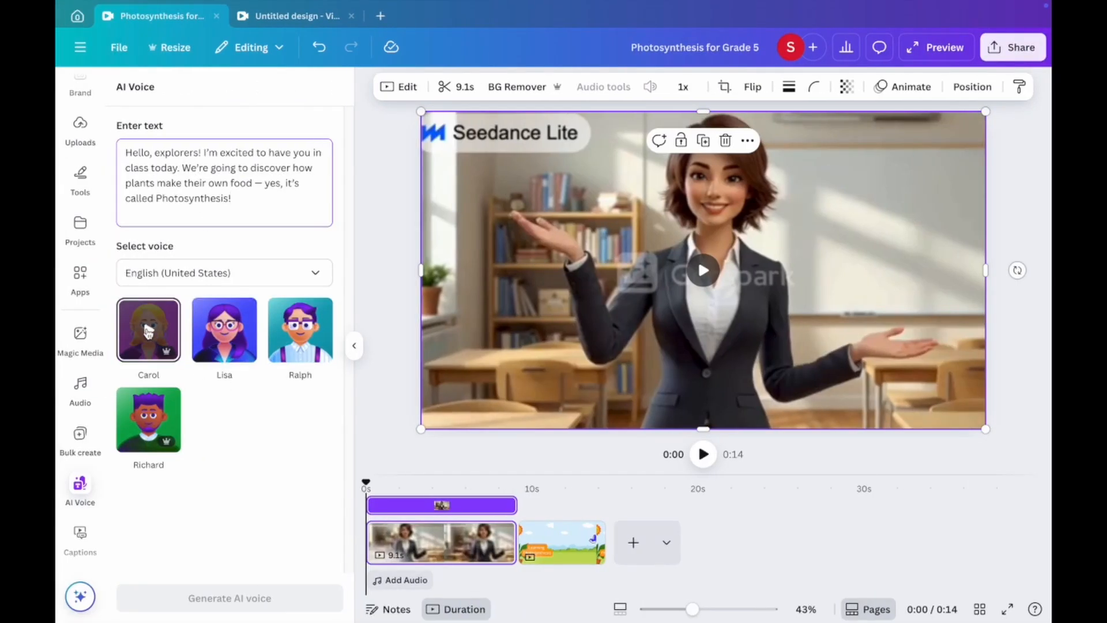
pyautogui.click(149, 332)
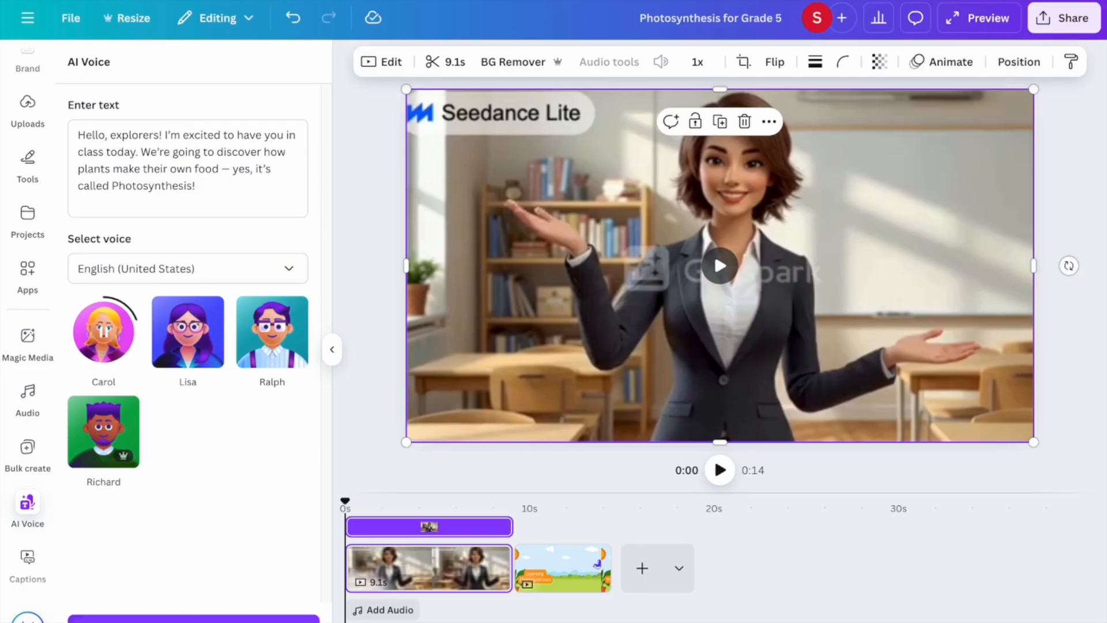
pyautogui.click(194, 618)
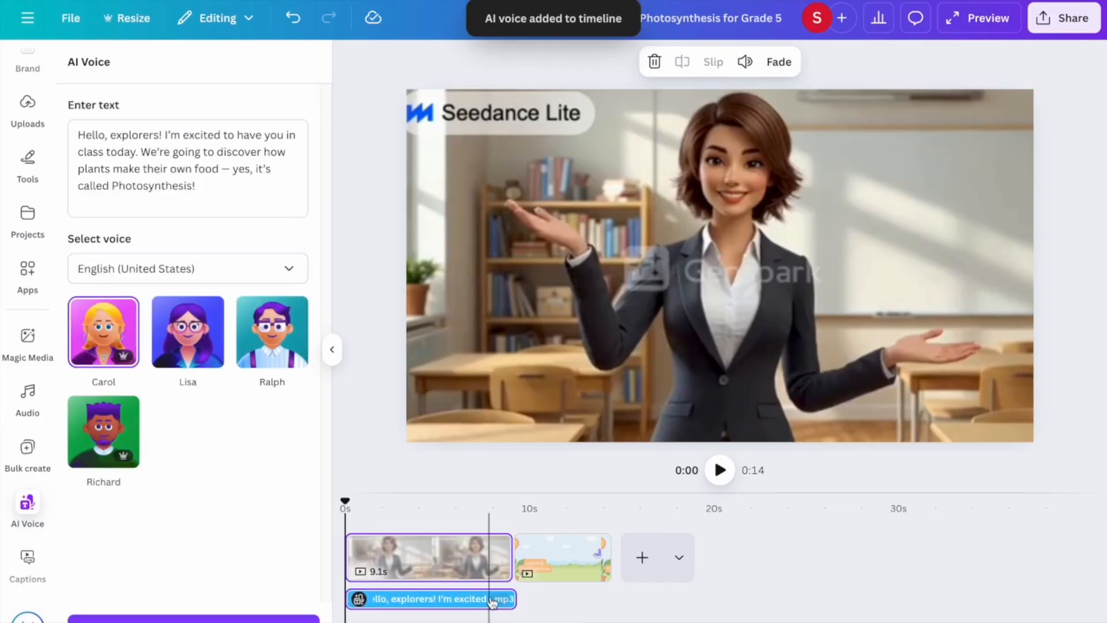
# Play the video from the start to hear the new voice-over.
pyautogui.click(499, 558)
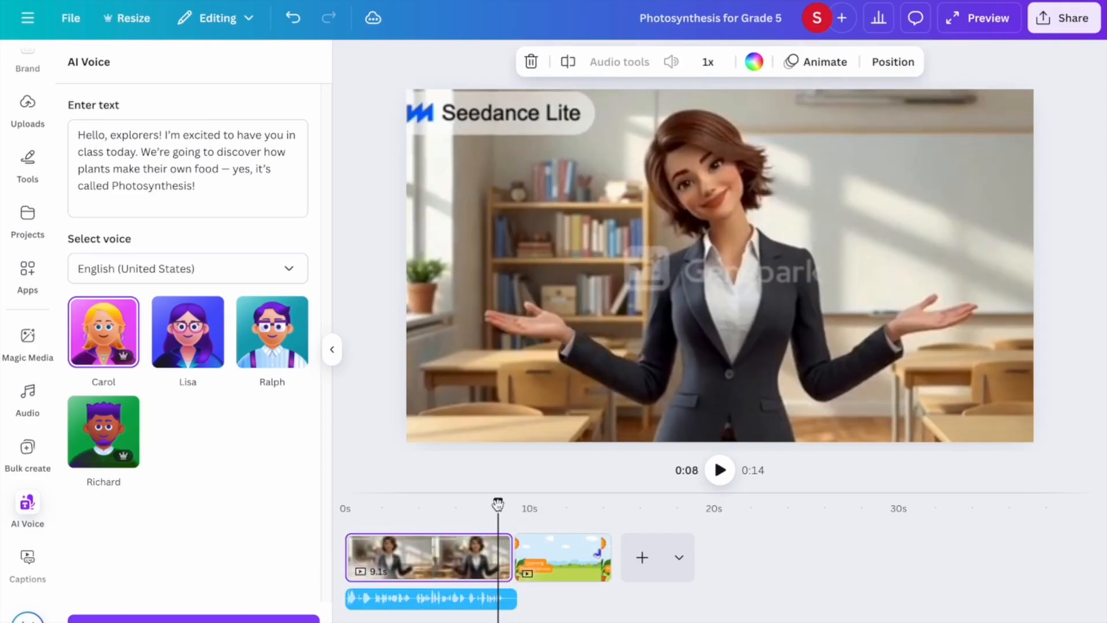
pyautogui.moveTo(498, 501); pyautogui.dragTo(345, 502)
pyautogui.click(722, 472)
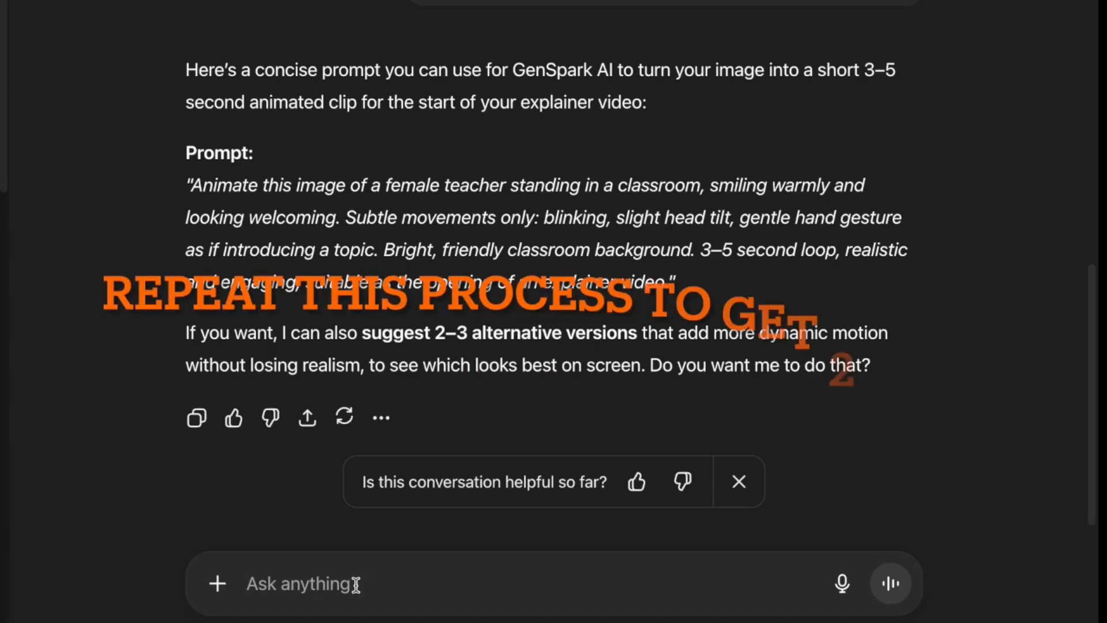
# Ask ChatGPT for more screens explaining photosynthesis to children, dropping the 5-second limit.
pyautogui.click(358, 583)
pyautogui.write('go')
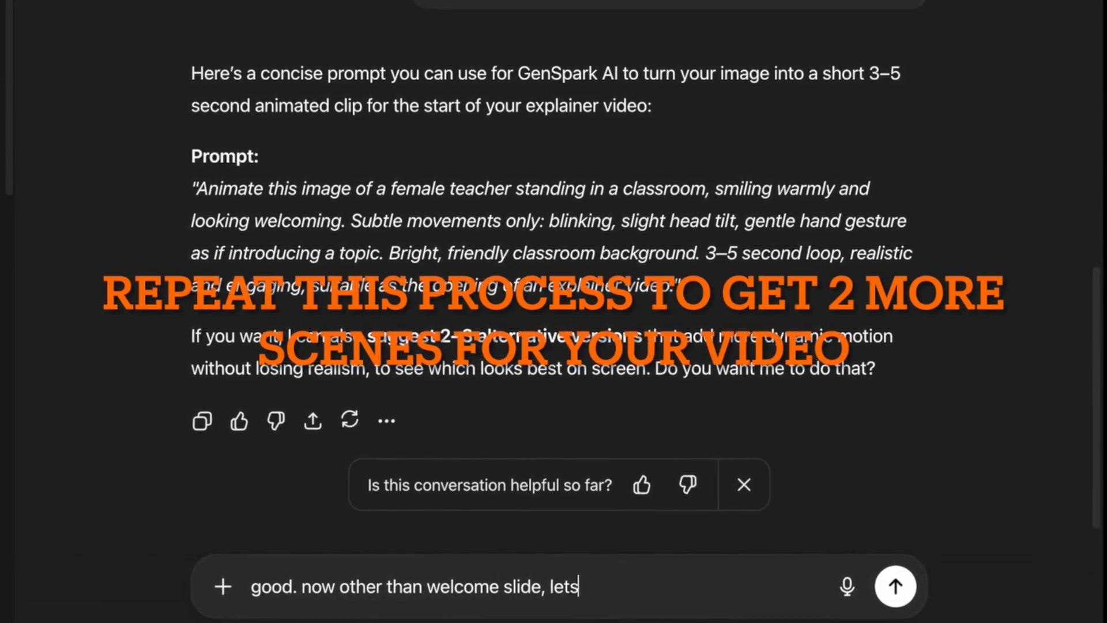
pyautogui.write('3 mo')
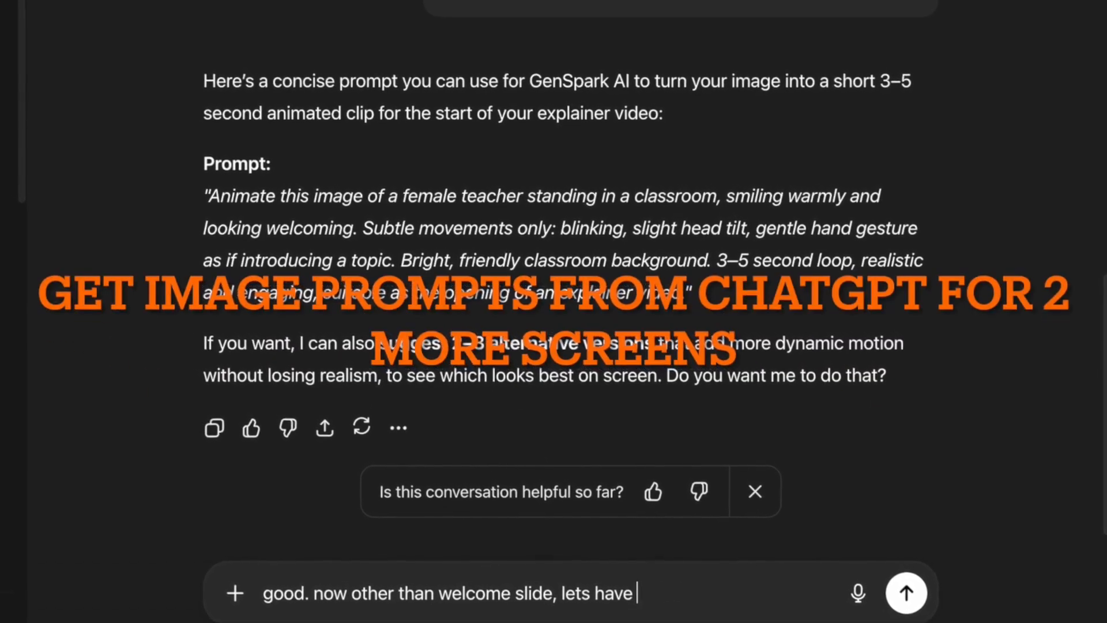
pyautogui.write(' more screens')
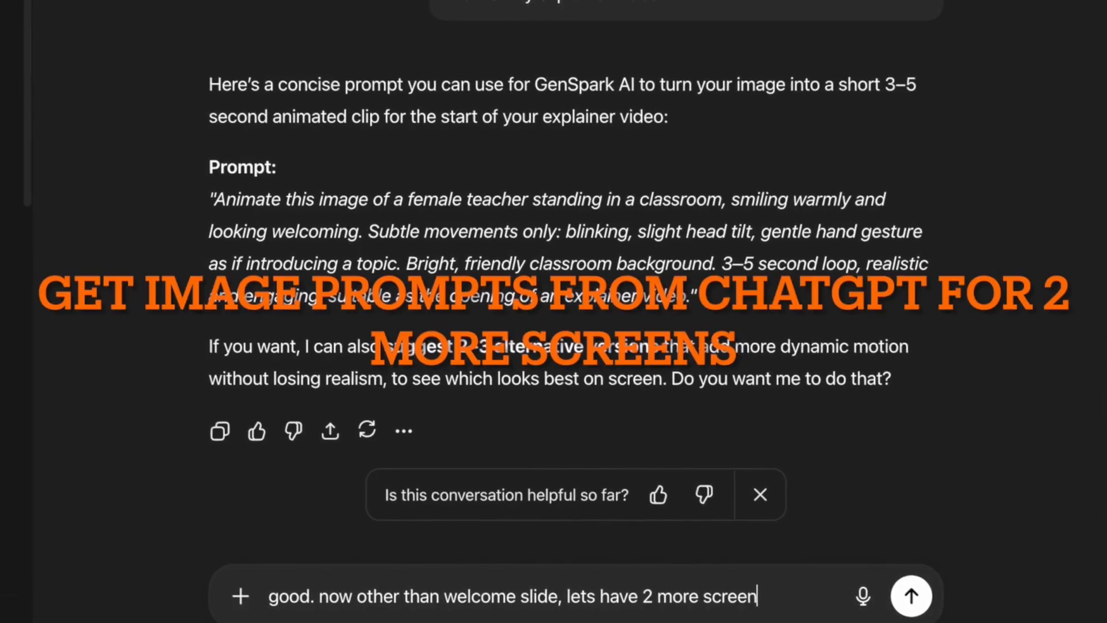
pyautogui.write(' to')
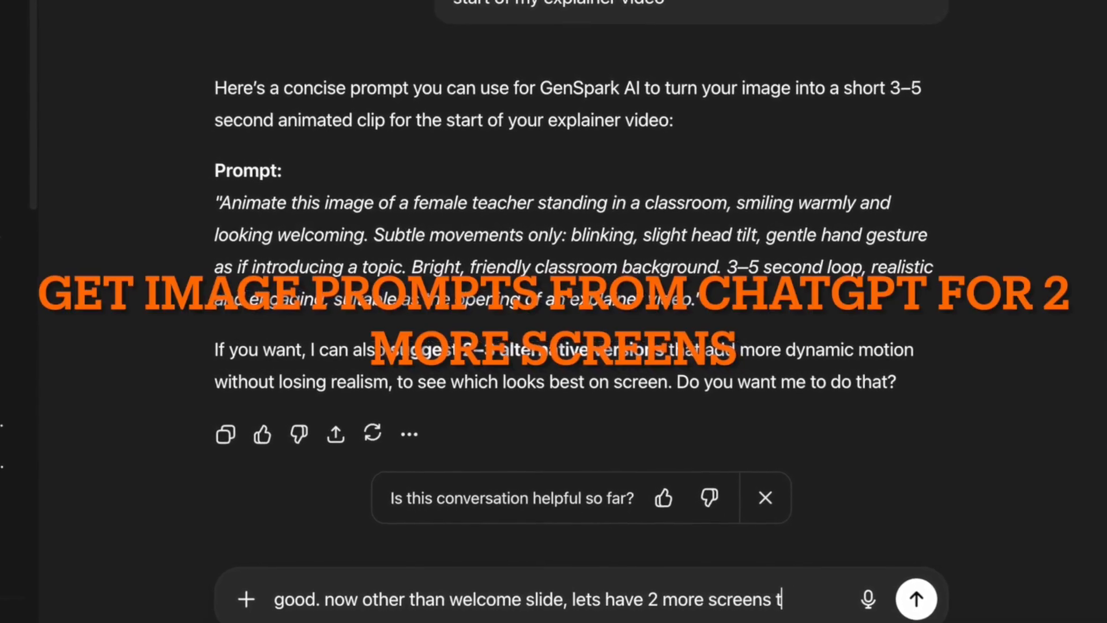
pyautogui.write(' s')
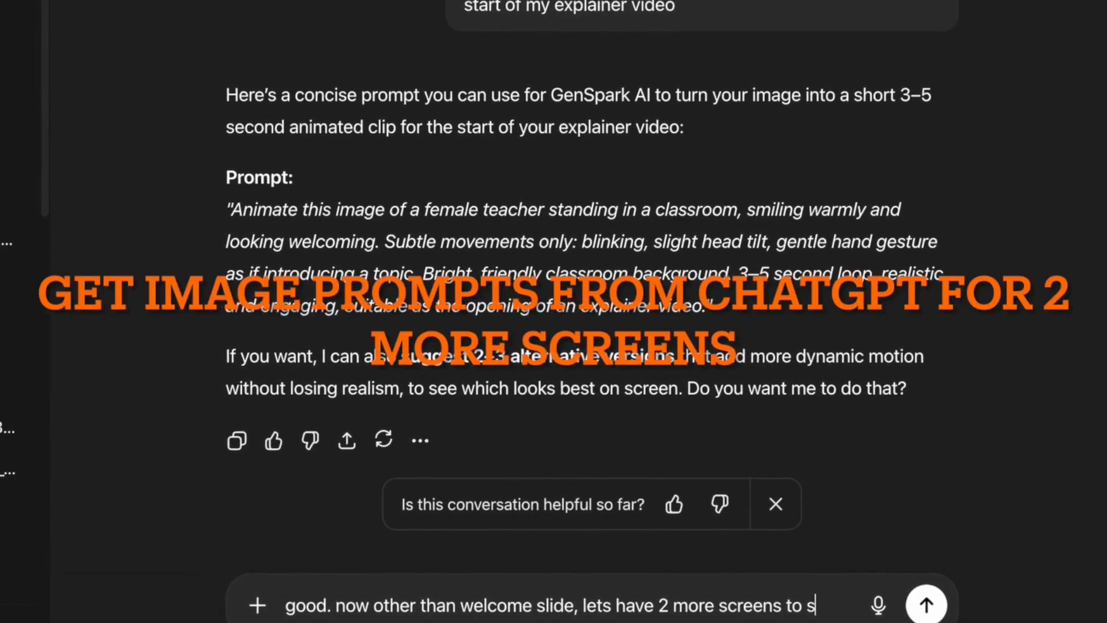
pyautogui.press('BackSpace')
pyautogui.write('explain pho')
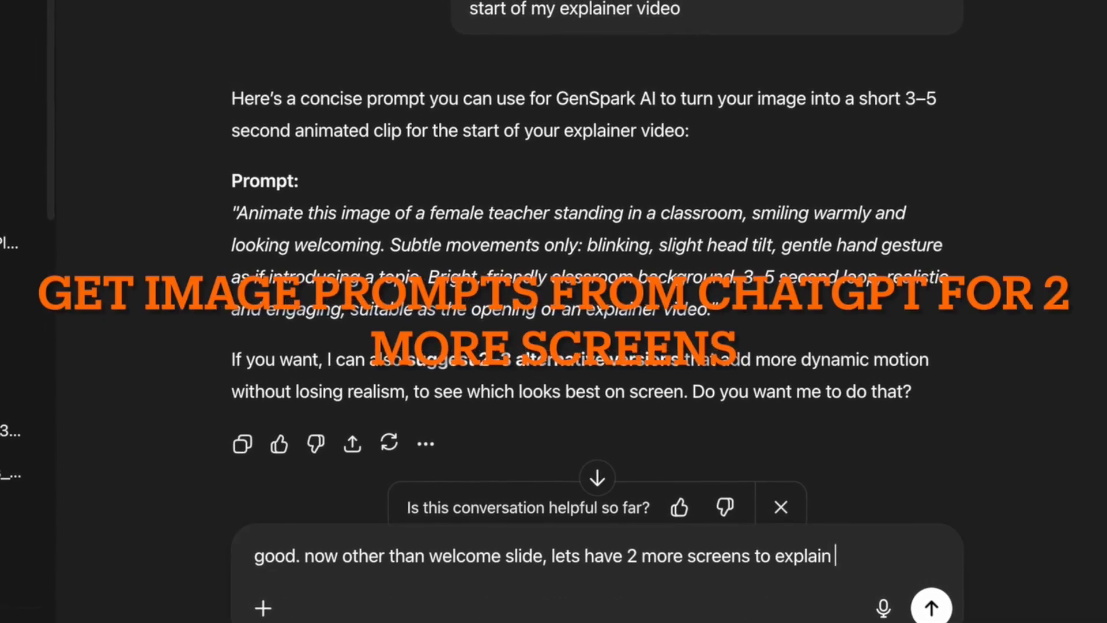
pyautogui.write('tosynthesis ')
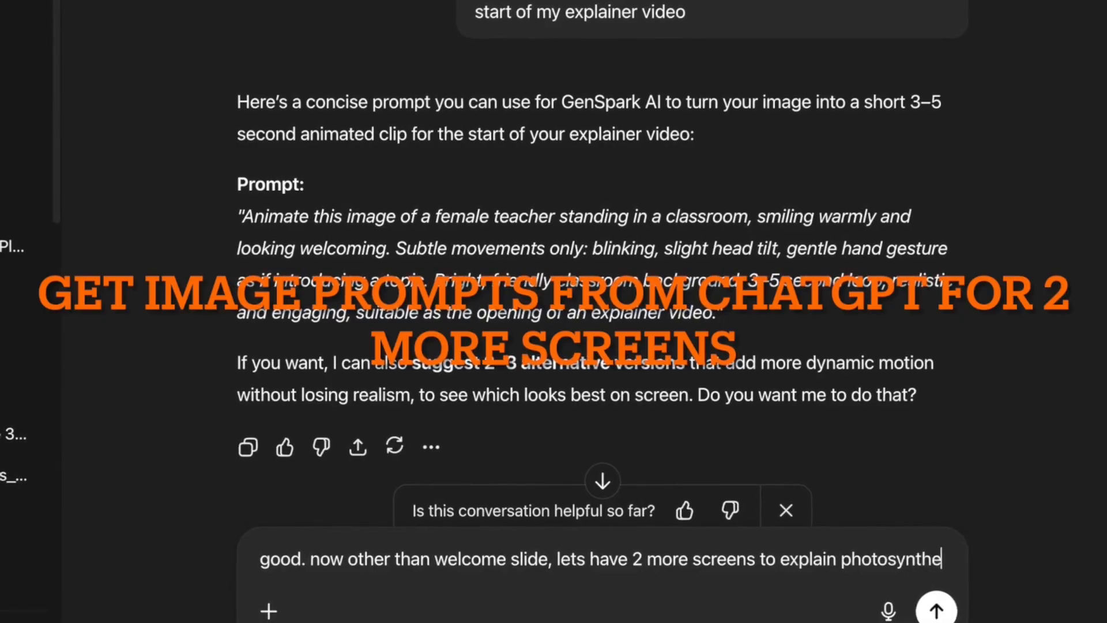
pyautogui.write('to children')
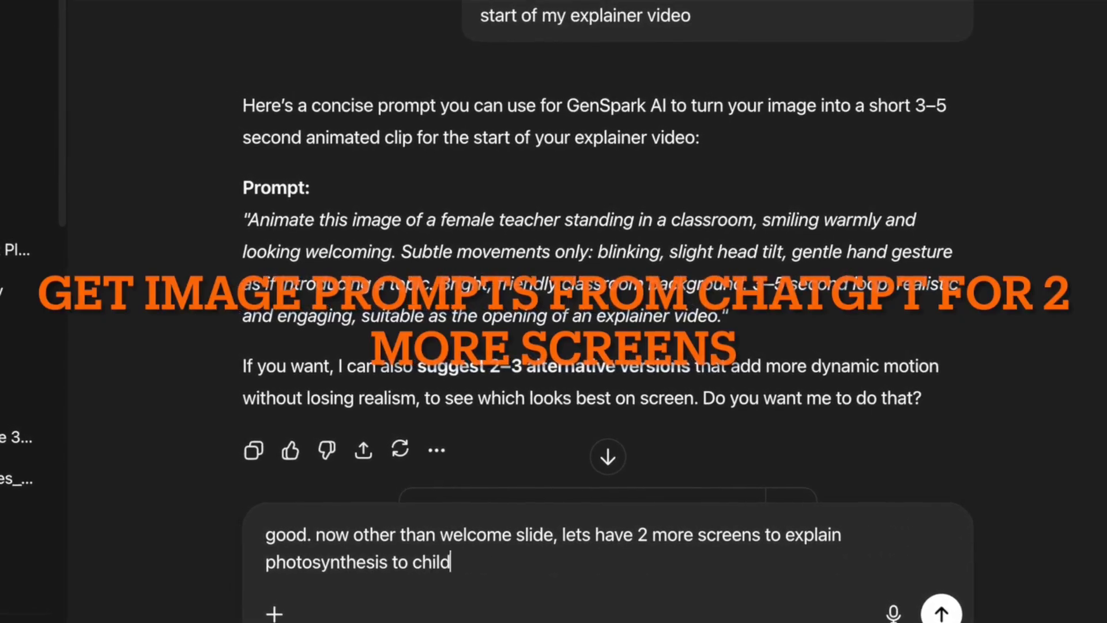
pyautogui.write('. keep each')
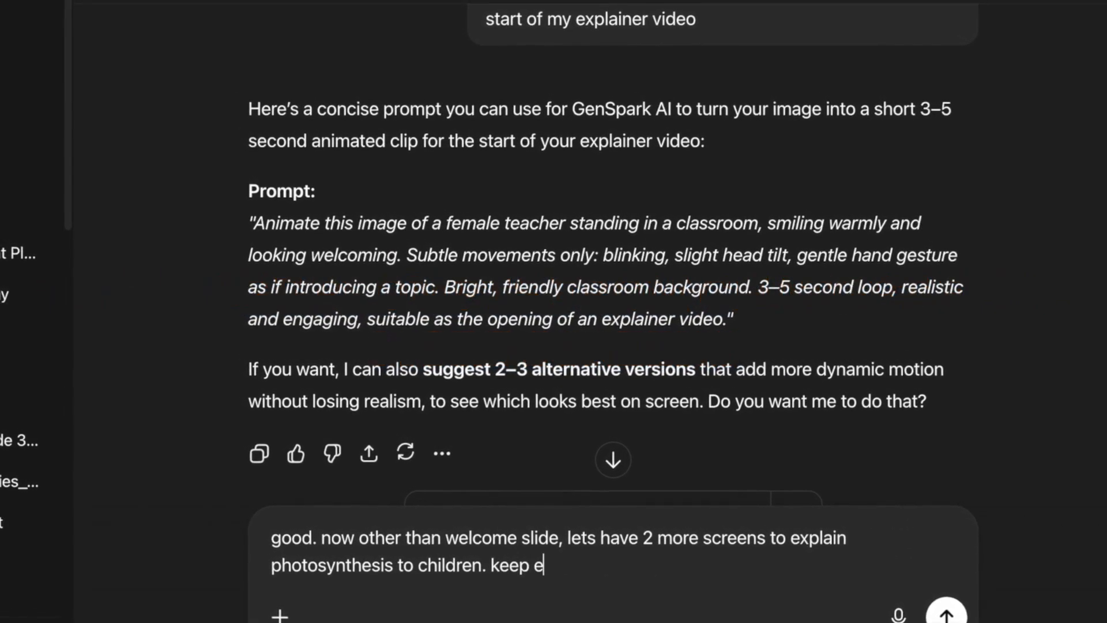
pyautogui.write(' 5 sec.')
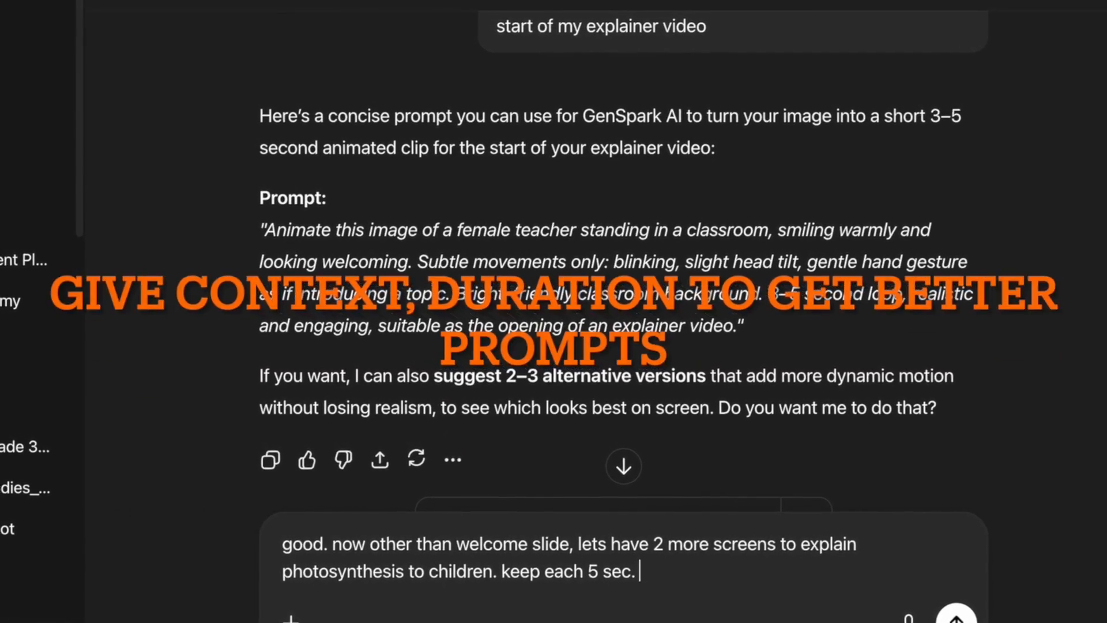
pyautogui.moveTo(504, 574); pyautogui.dragTo(683, 577)
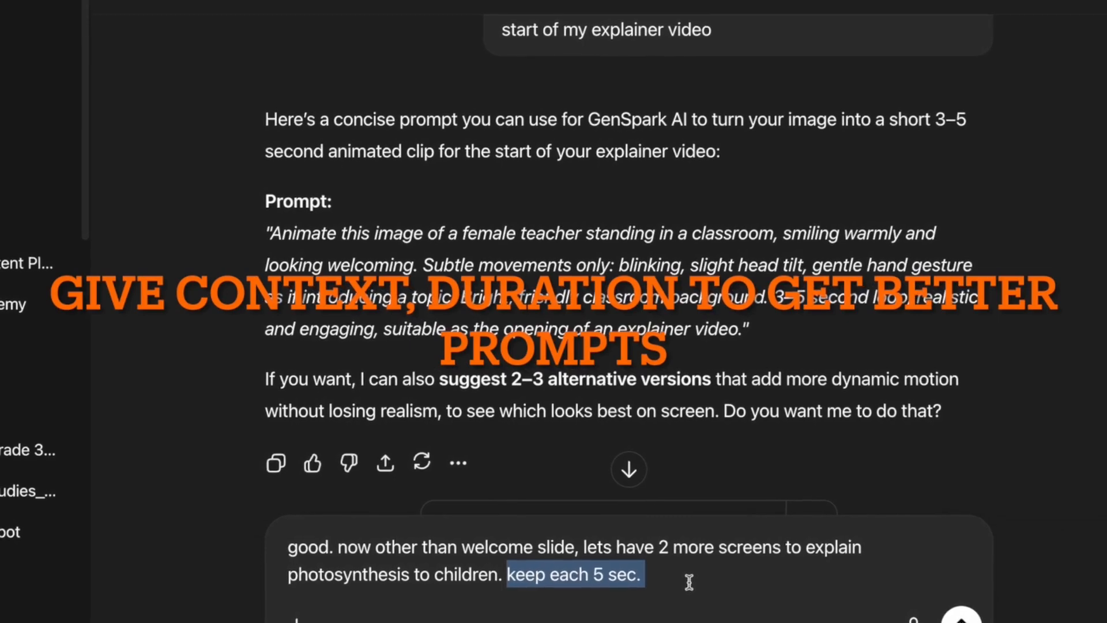
pyautogui.press('BackSpace')
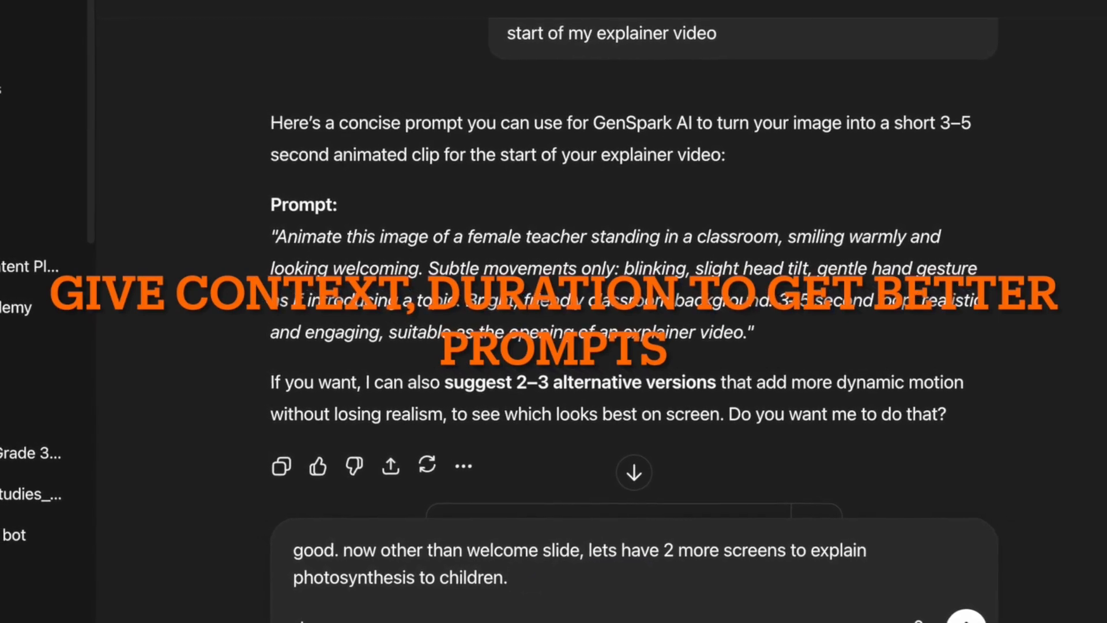
pyautogui.press('Return')
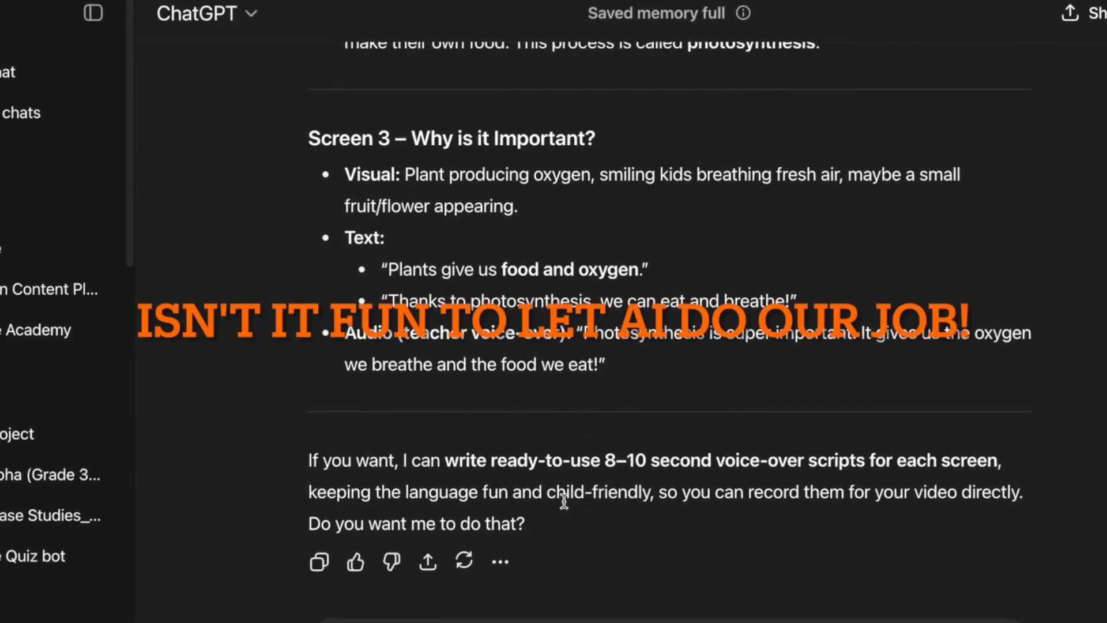
# Ask ChatGPT for a Gemini image-generation prompt for the #2 screen visual.
pyautogui.scroll(5, 564, 501)
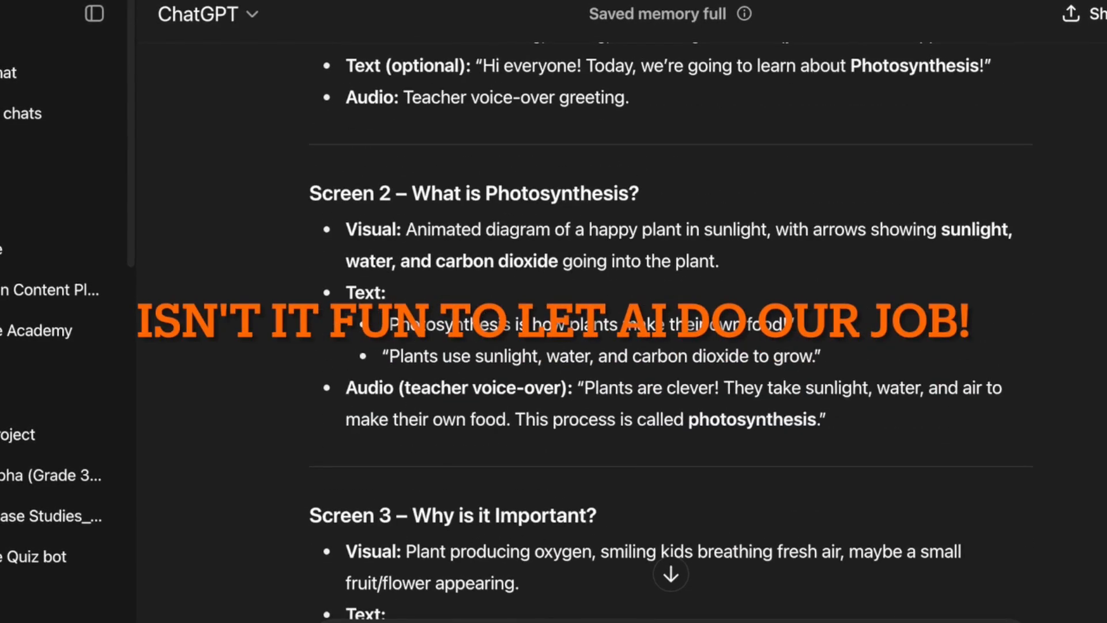
pyautogui.click(254, 588)
pyautogui.write('give')
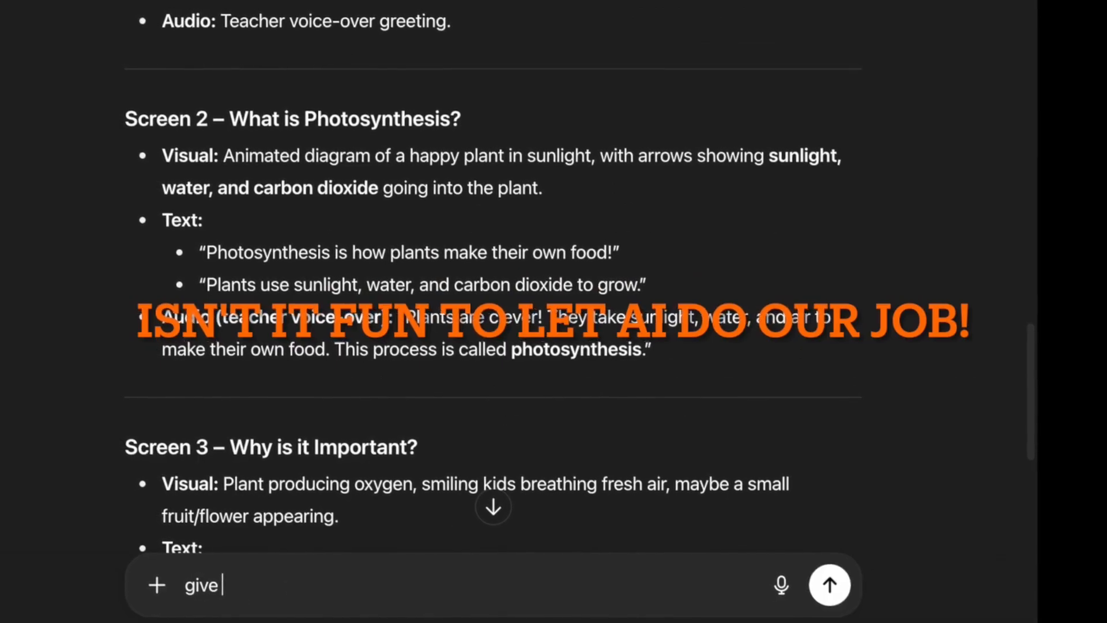
pyautogui.write(' a prompt t')
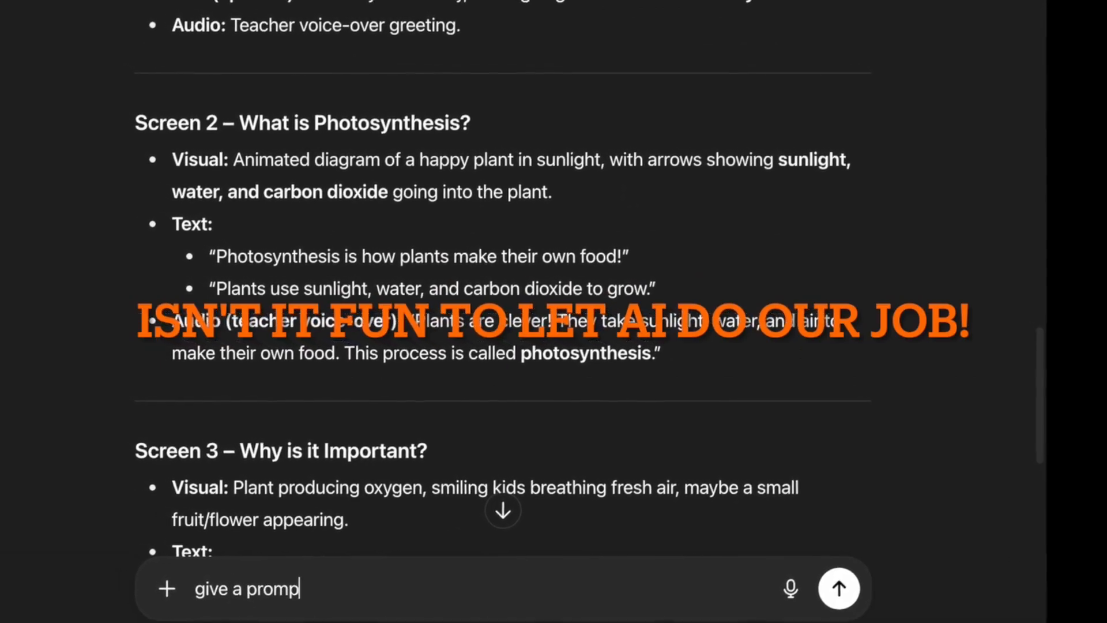
pyautogui.write('o generate ')
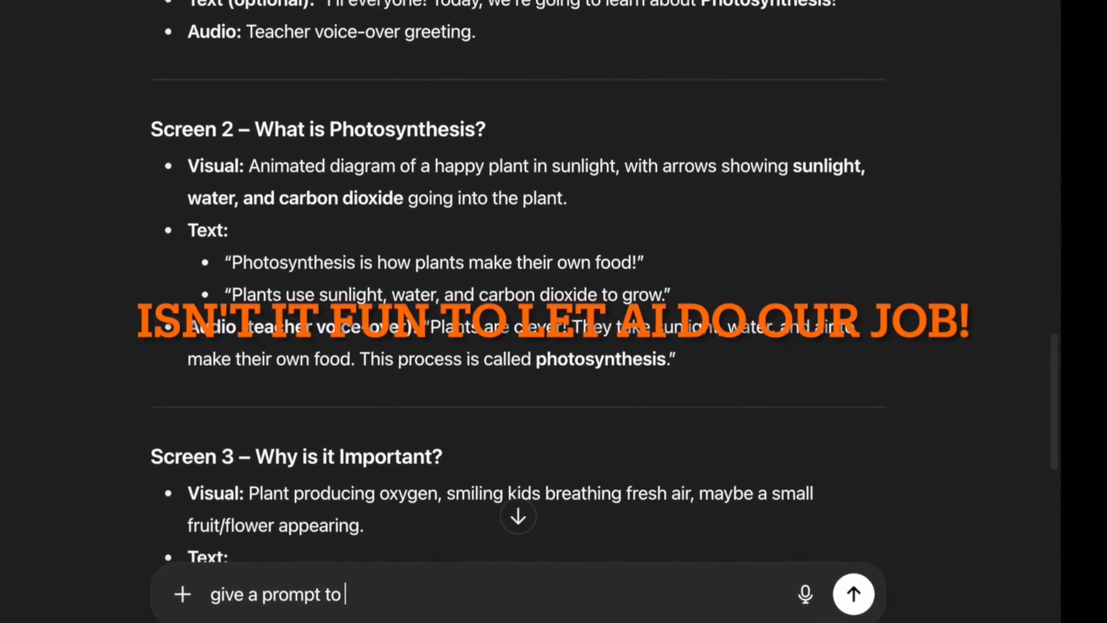
pyautogui.write('an image f')
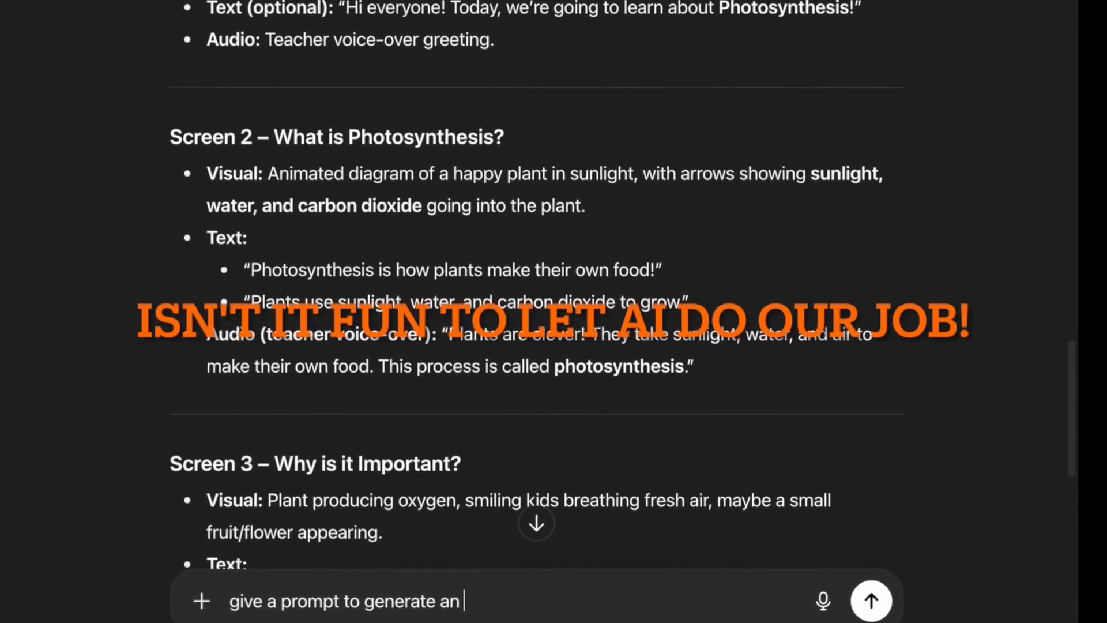
pyautogui.write('rom gemini')
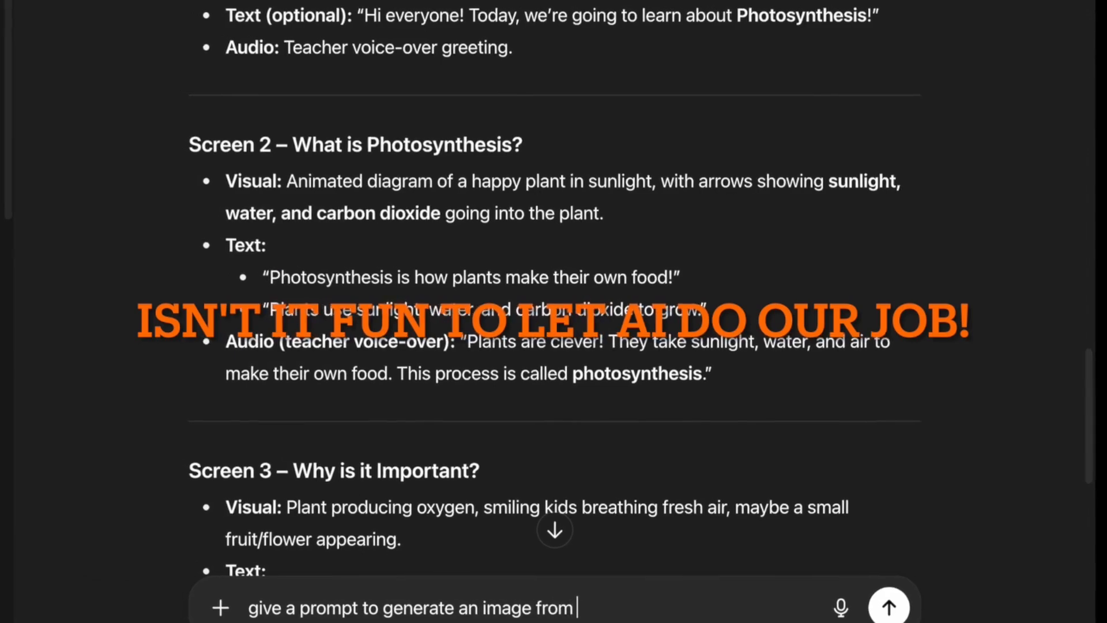
pyautogui.write(' for #2')
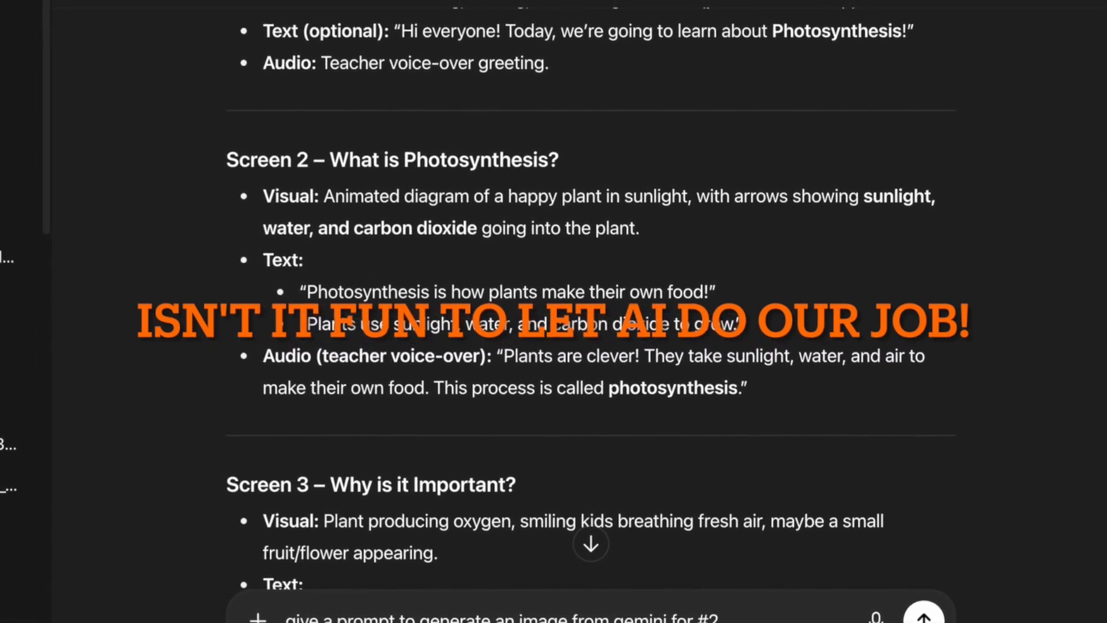
pyautogui.write(' screen visual')
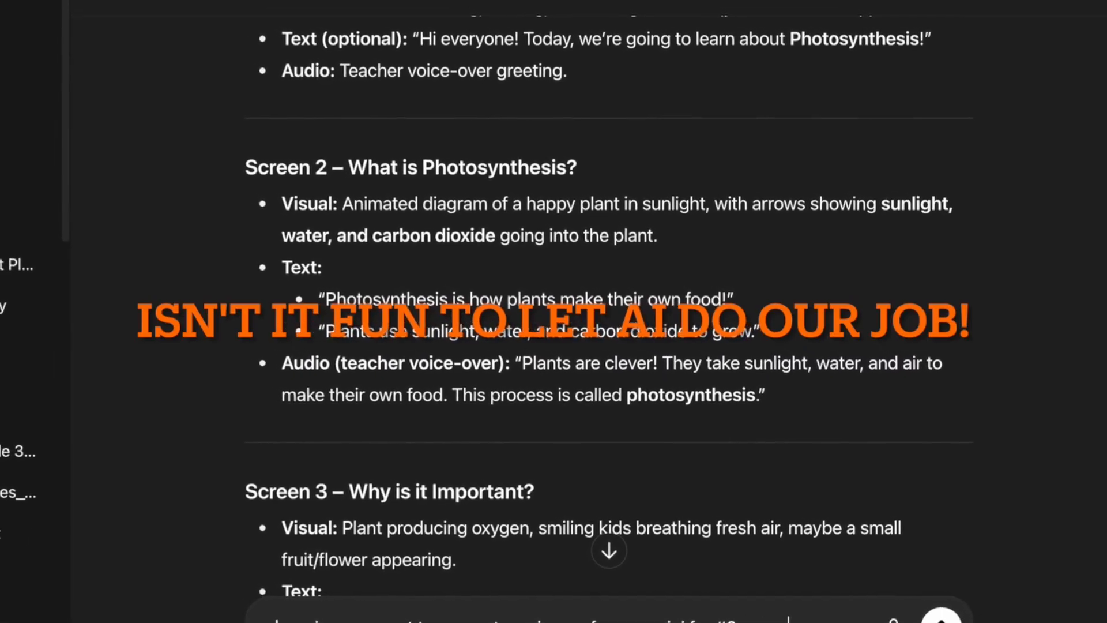
pyautogui.press('Return')
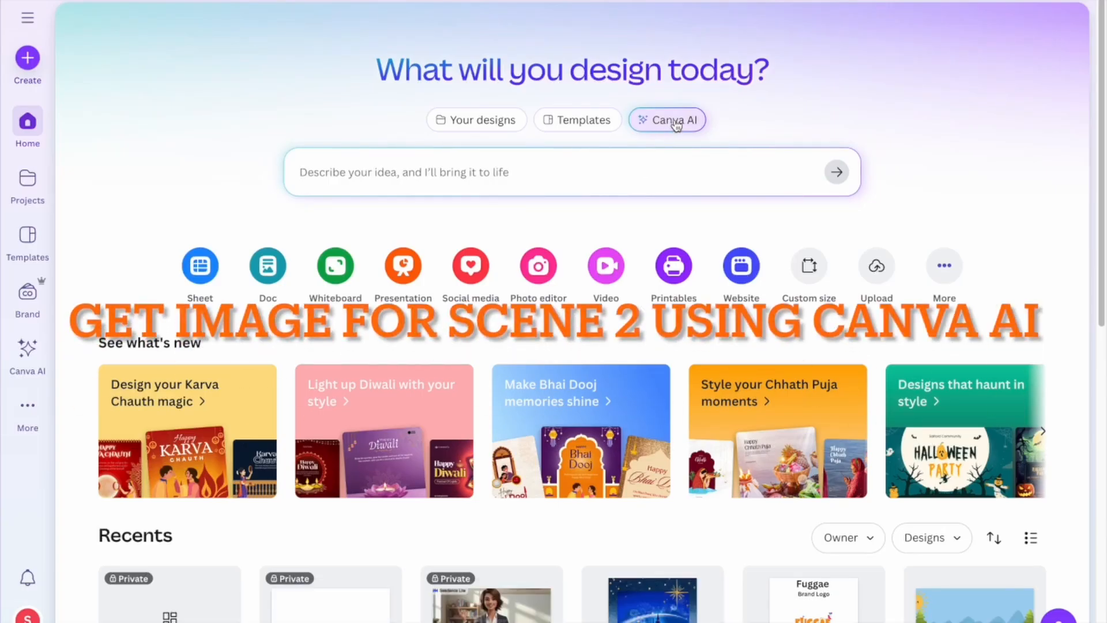
# Generate 3D Render images in Canva AI from the pasted happy-plant photosynthesis prompt.
pyautogui.click(675, 121)
pyautogui.write('A cheerful, colorful classroom illustration for children showing a happy green plant absorbing sunlight, water from the roots, and carbon dioxide from the air. Arrows indicate sunlight, water, and CO₂ entering the plant. Bright and friendly style, pre-teen friendly, educational, clear and easy to understand')
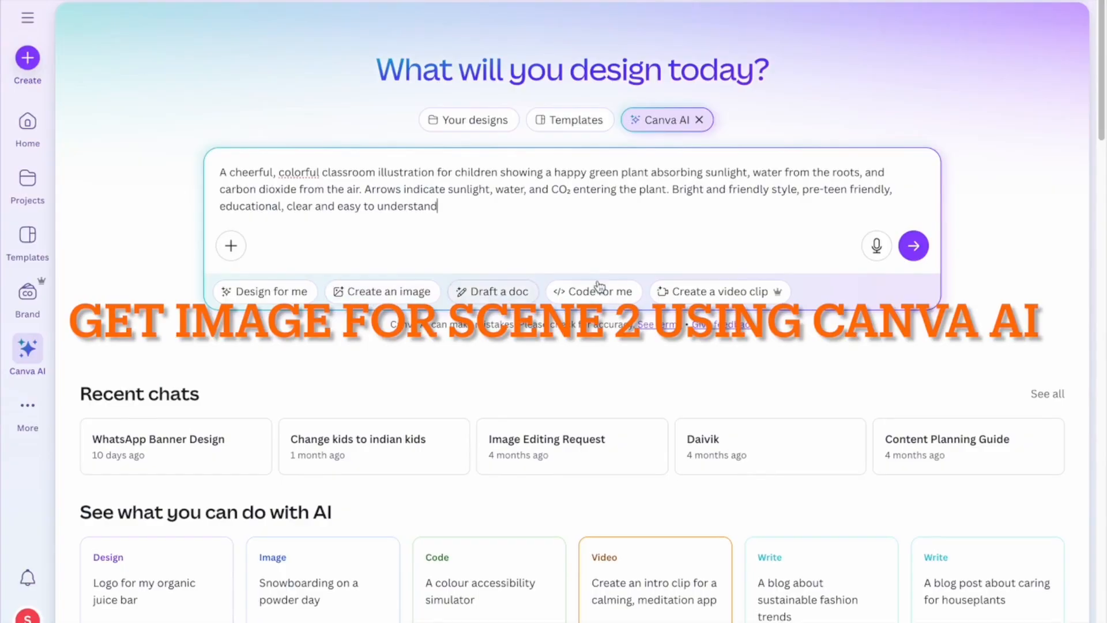
pyautogui.click(386, 292)
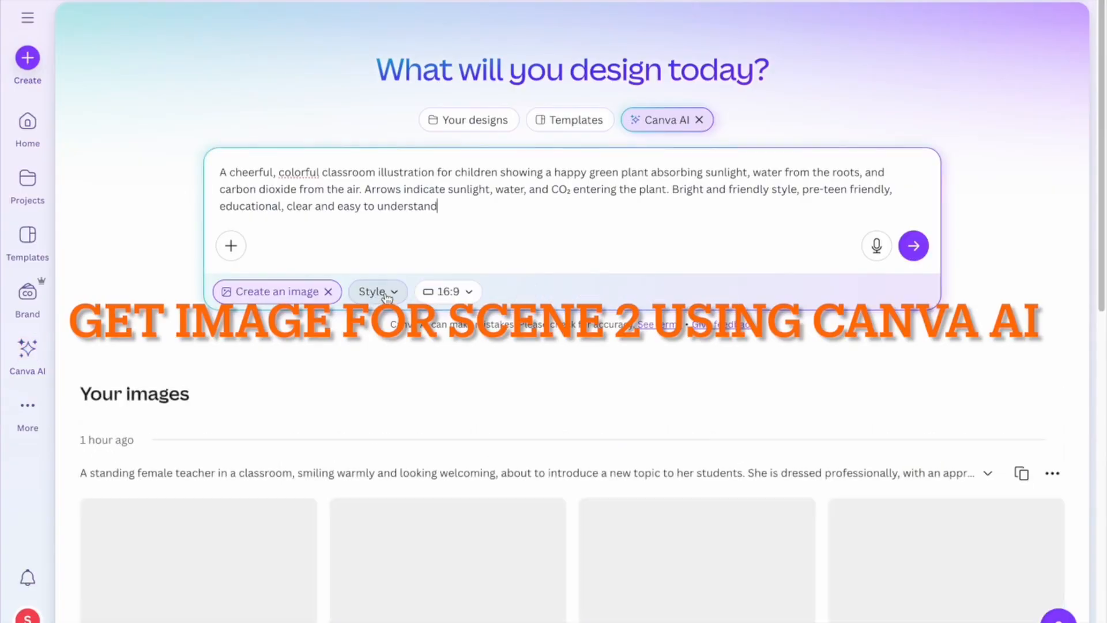
pyautogui.click(375, 292)
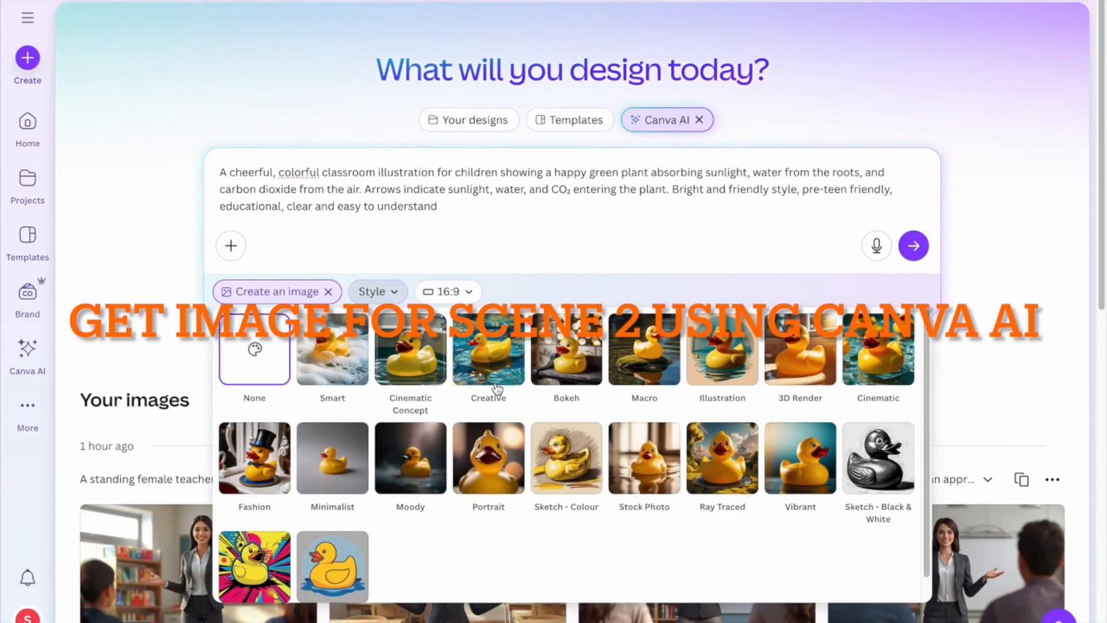
pyautogui.click(828, 353)
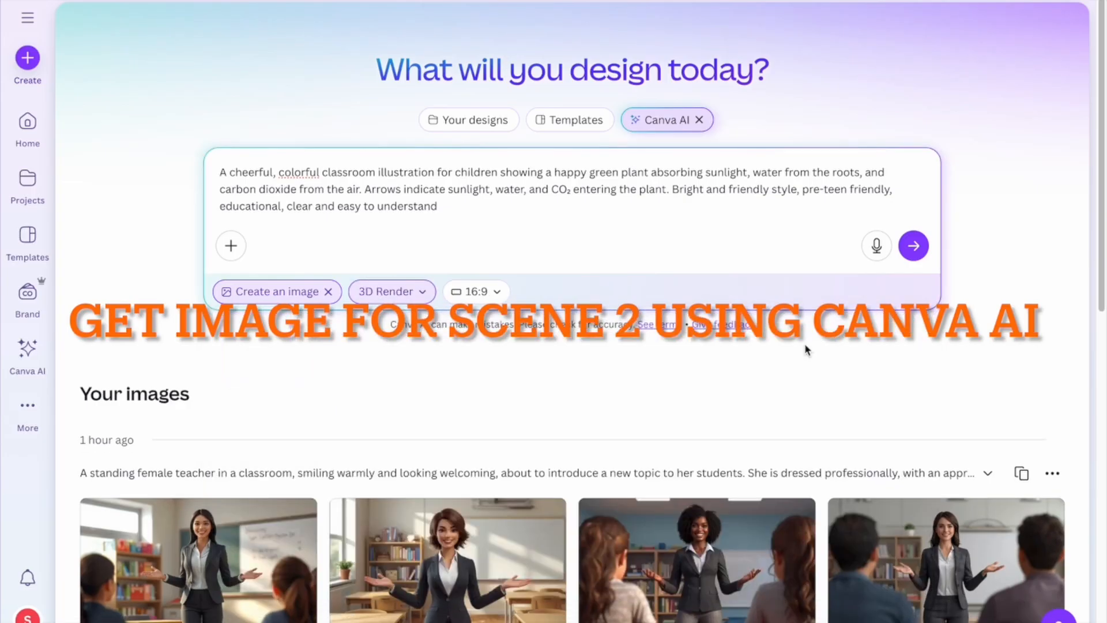
pyautogui.click(913, 245)
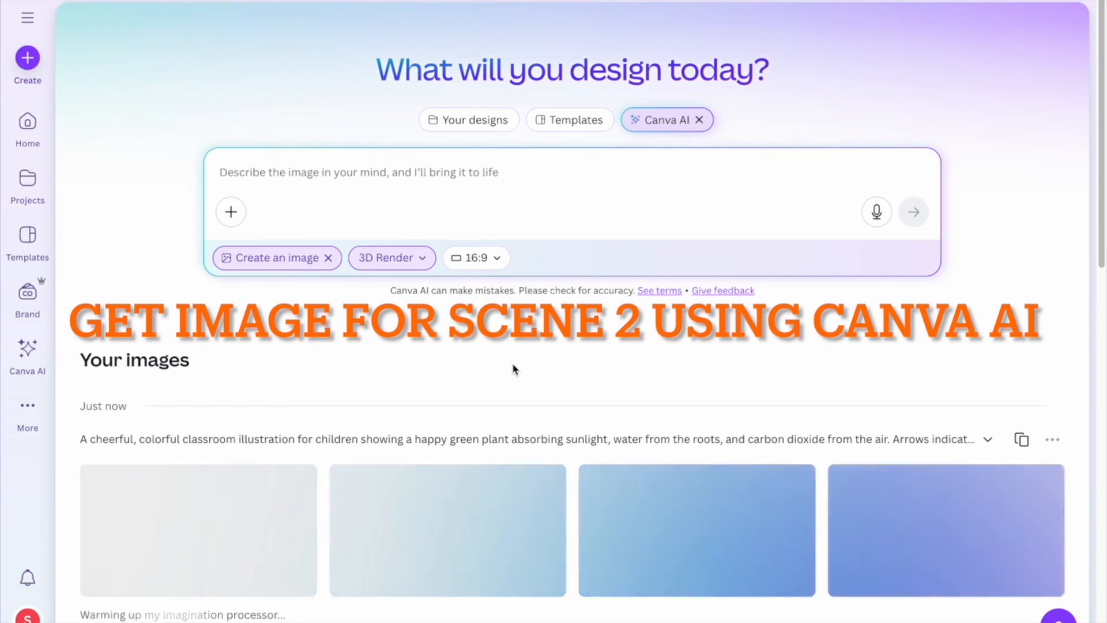
pyautogui.scroll(-1, 509, 362)
pyautogui.scroll(-3, 510, 368)
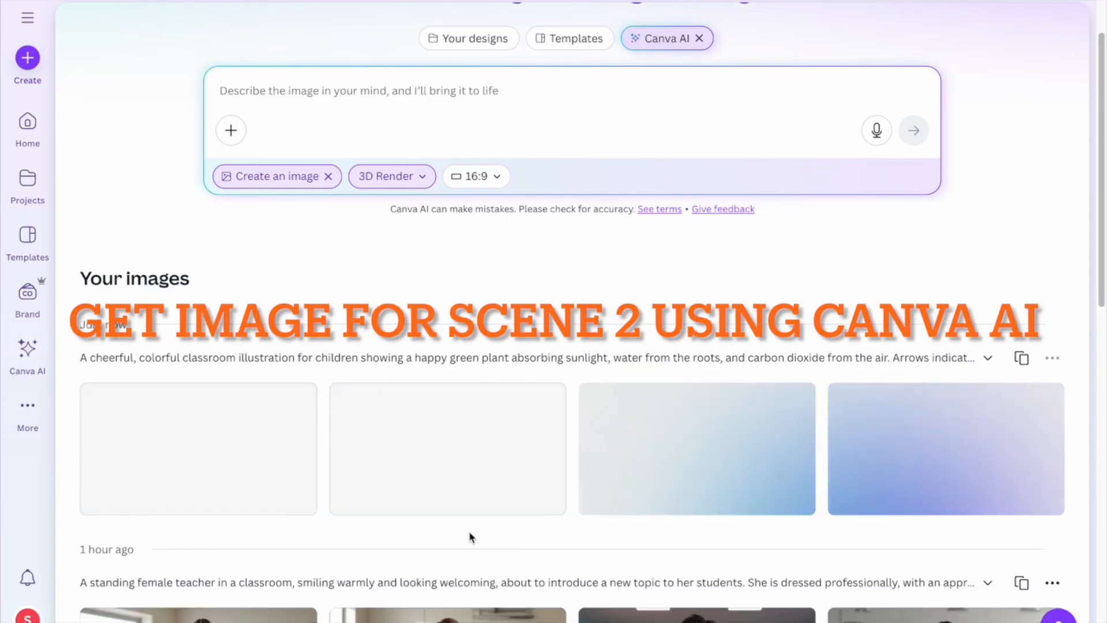
pyautogui.scroll(-3, 476, 539)
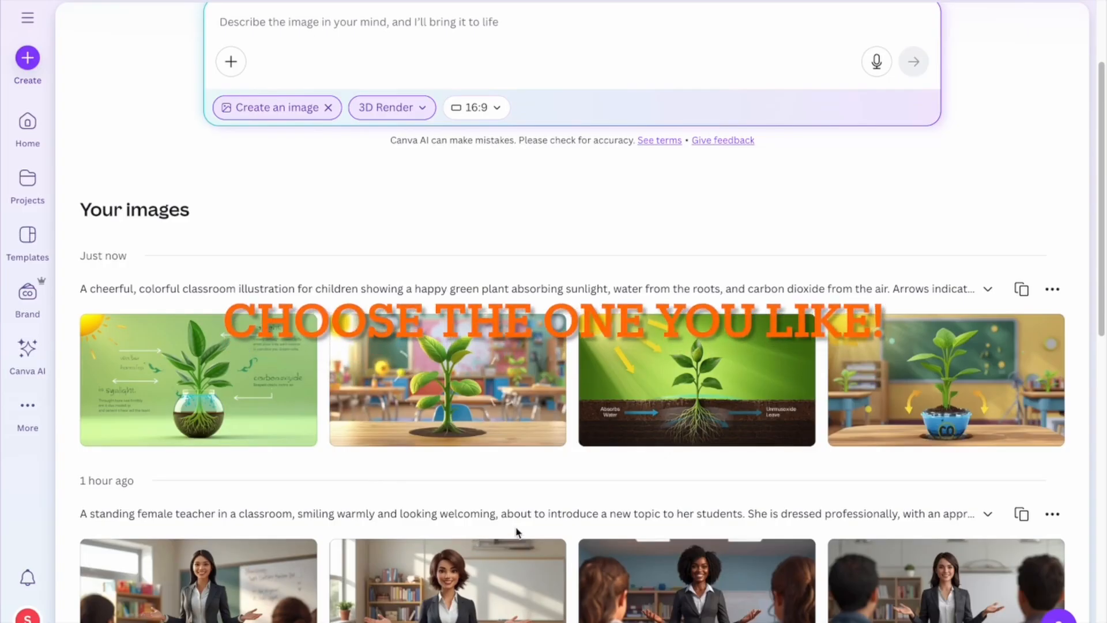
# Preview the third generated photosynthesis plant image and open it as its own 1600 × 896 px design.
pyautogui.moveTo(682, 398)
pyautogui.click(707, 393)
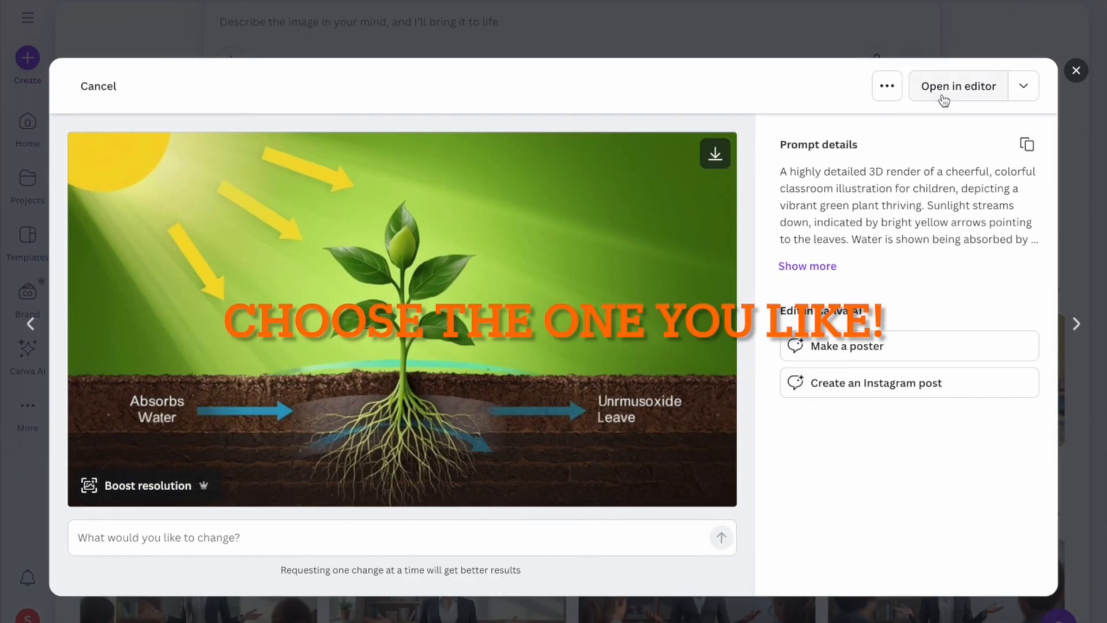
pyautogui.click(892, 93)
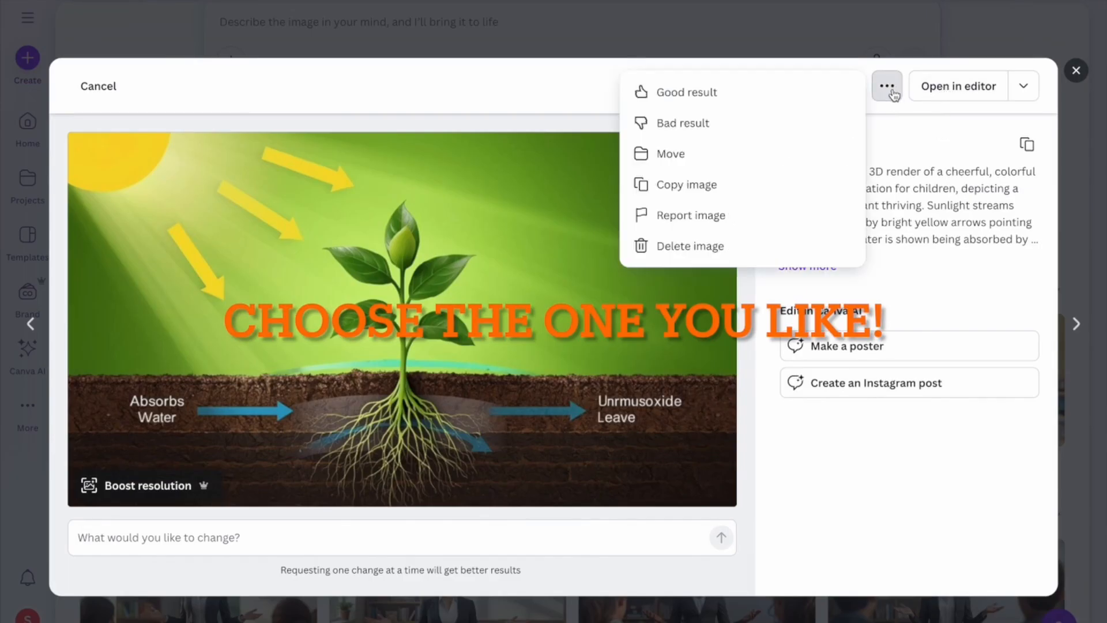
pyautogui.click(951, 88)
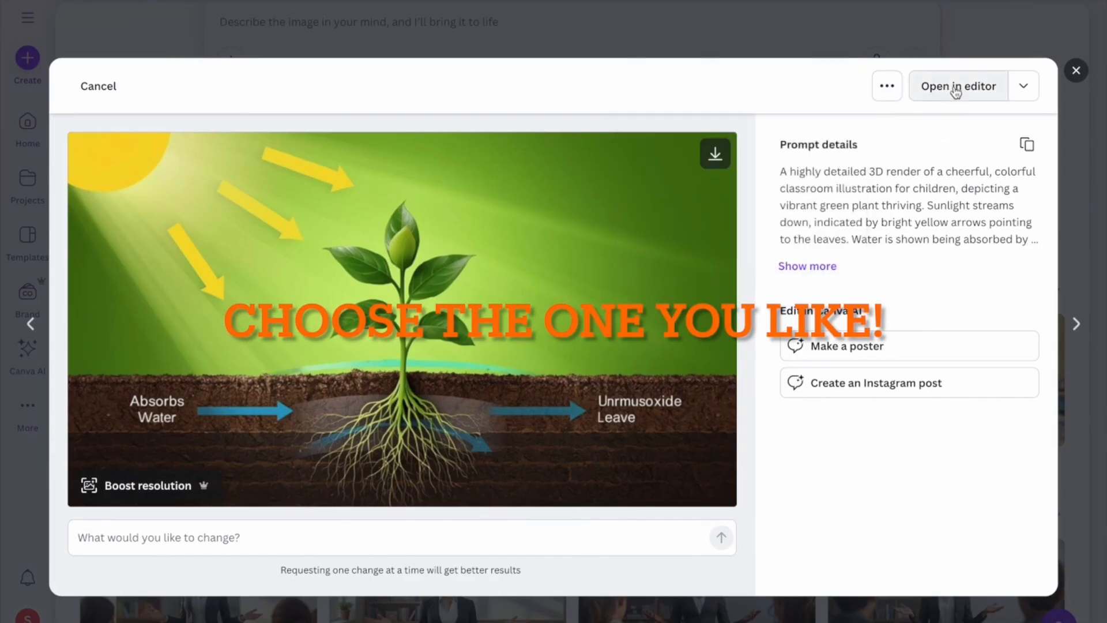
pyautogui.click(955, 89)
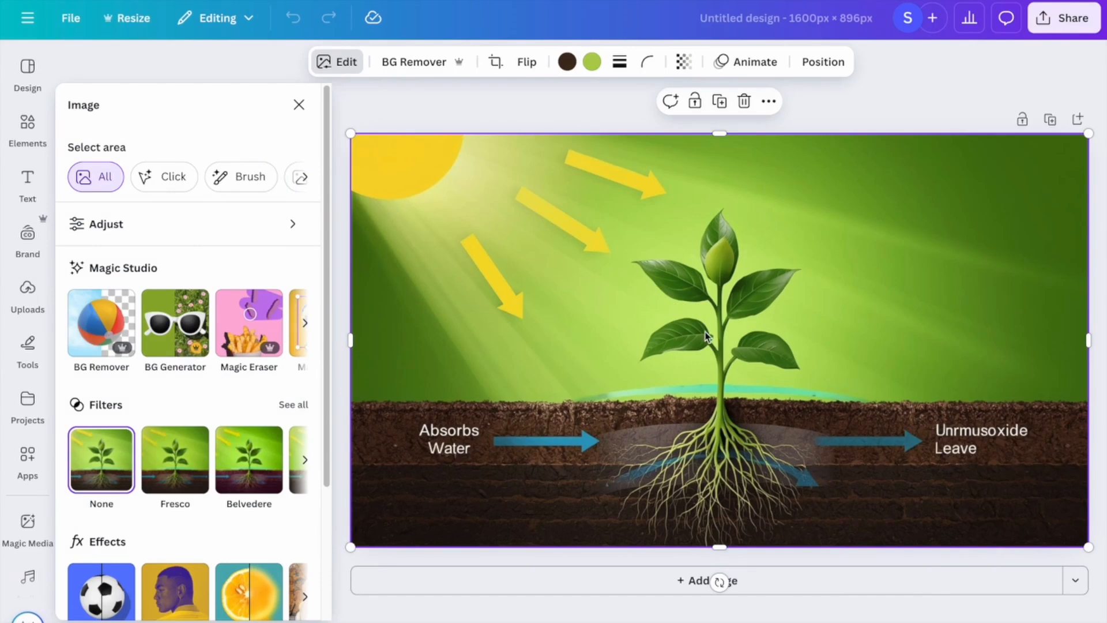
# Search Elements for 'water can' and add the blue watering can to the plant design.
pyautogui.click(23, 139)
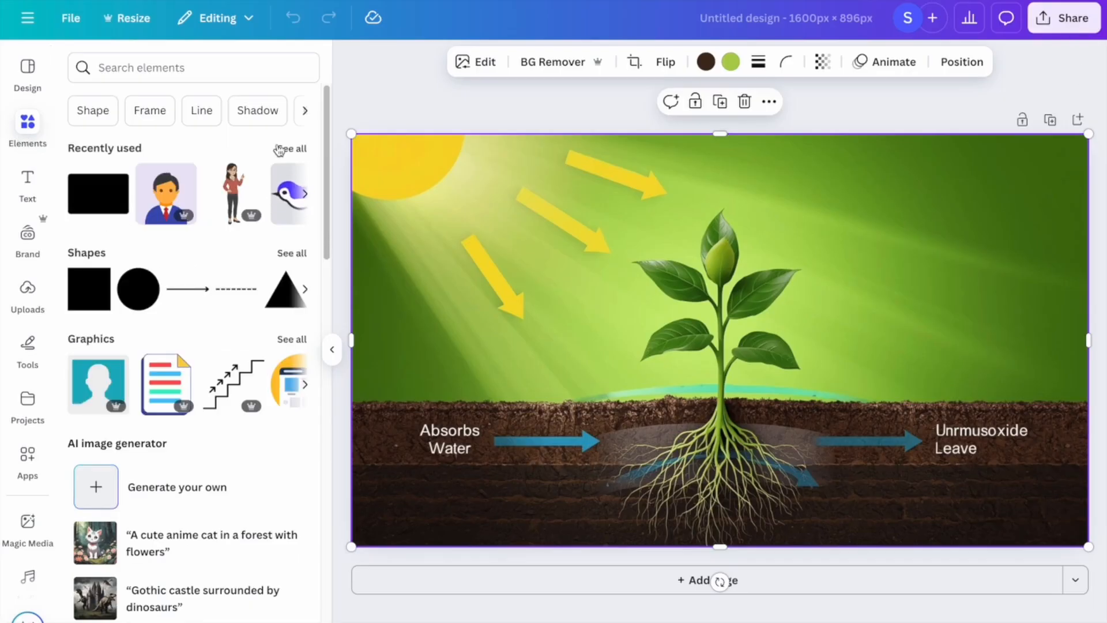
pyautogui.click(194, 64)
pyautogui.write('wa')
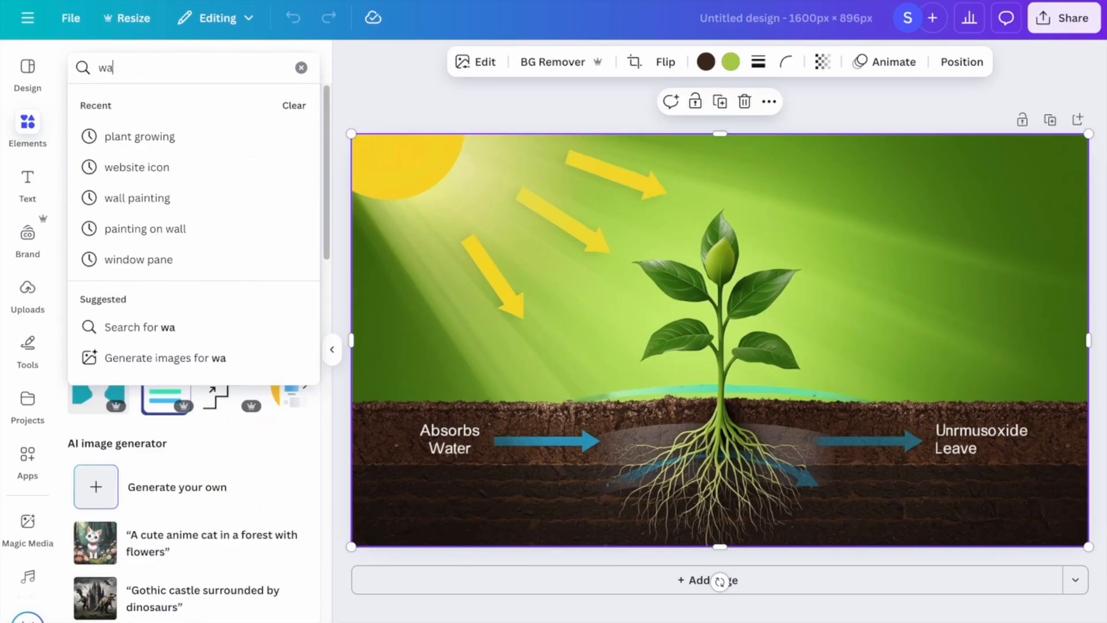
pyautogui.write('ter can')
pyautogui.press('Return')
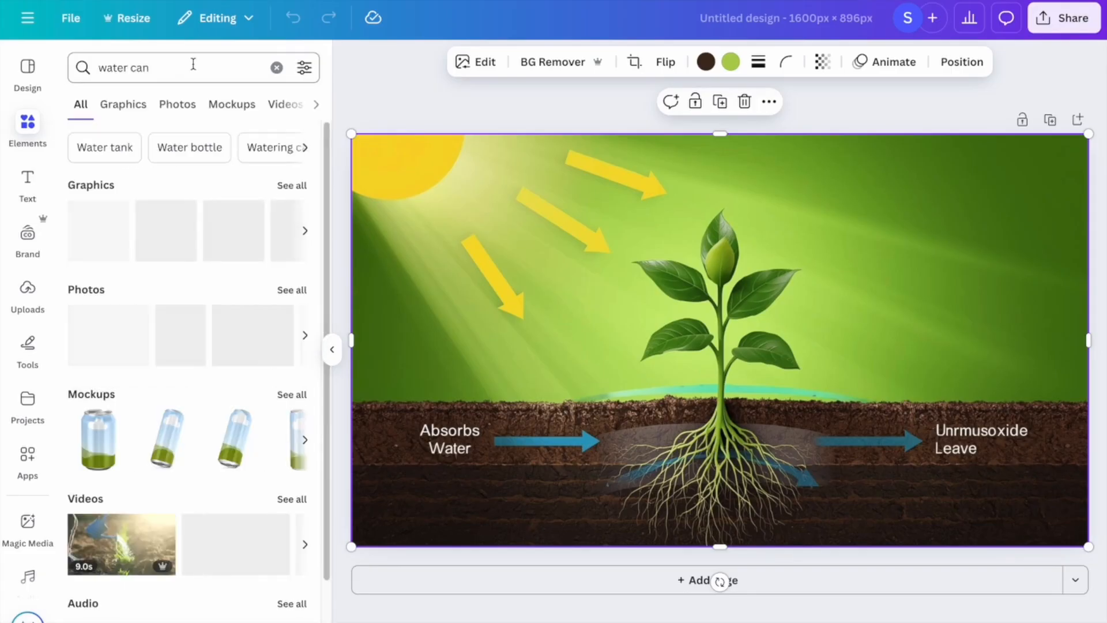
pyautogui.click(291, 185)
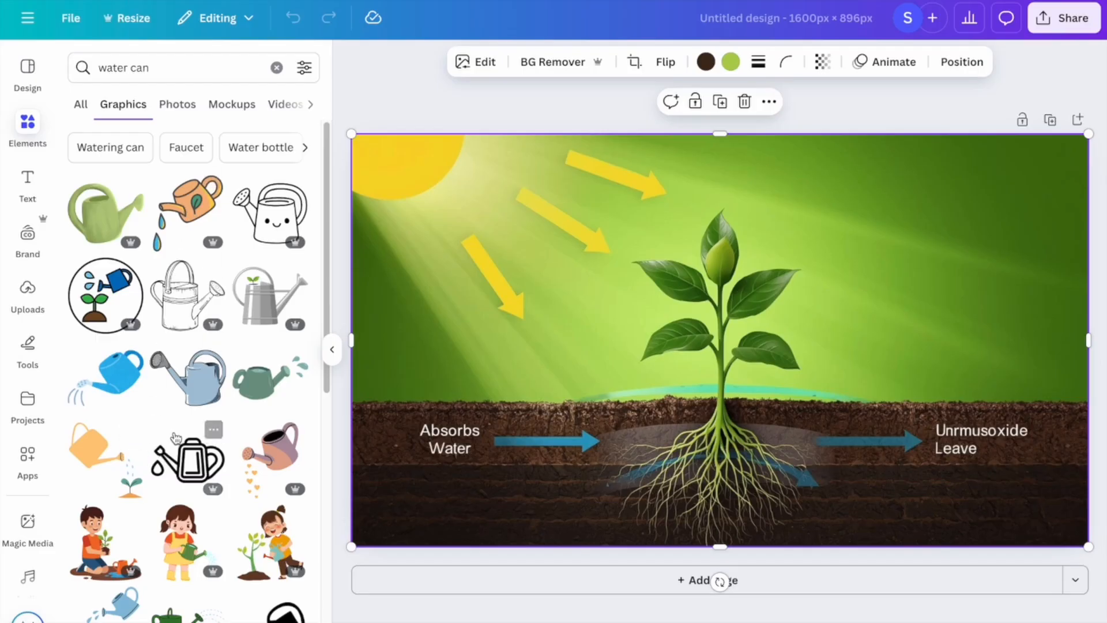
pyautogui.click(123, 376)
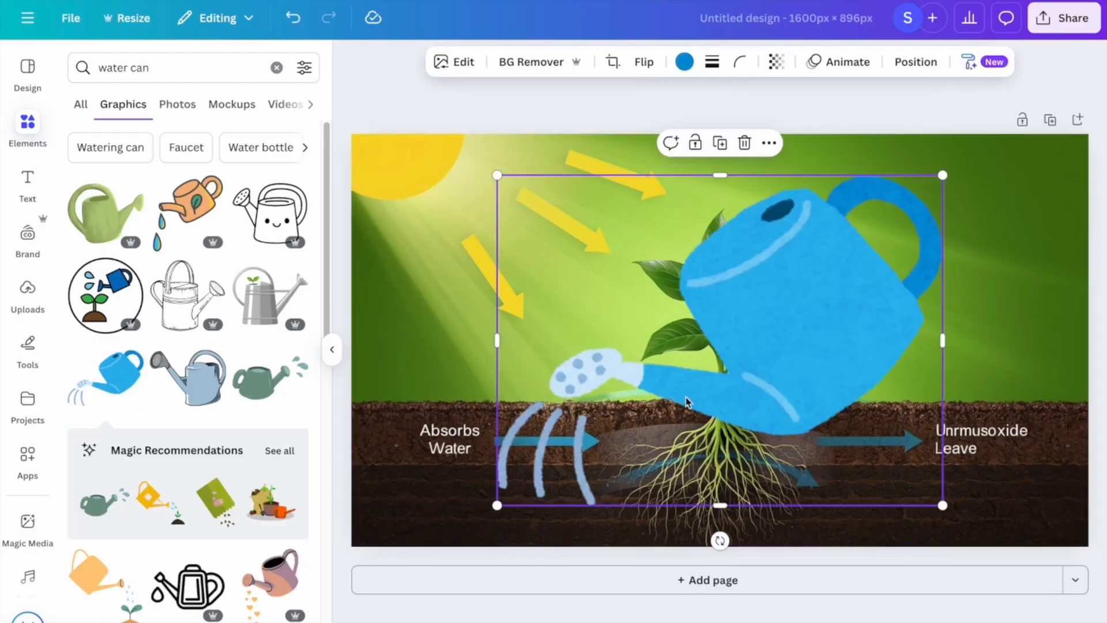
# Flip, shrink and place the watering can left of the plant, then download as P1.png.
pyautogui.click(643, 61)
pyautogui.click(654, 103)
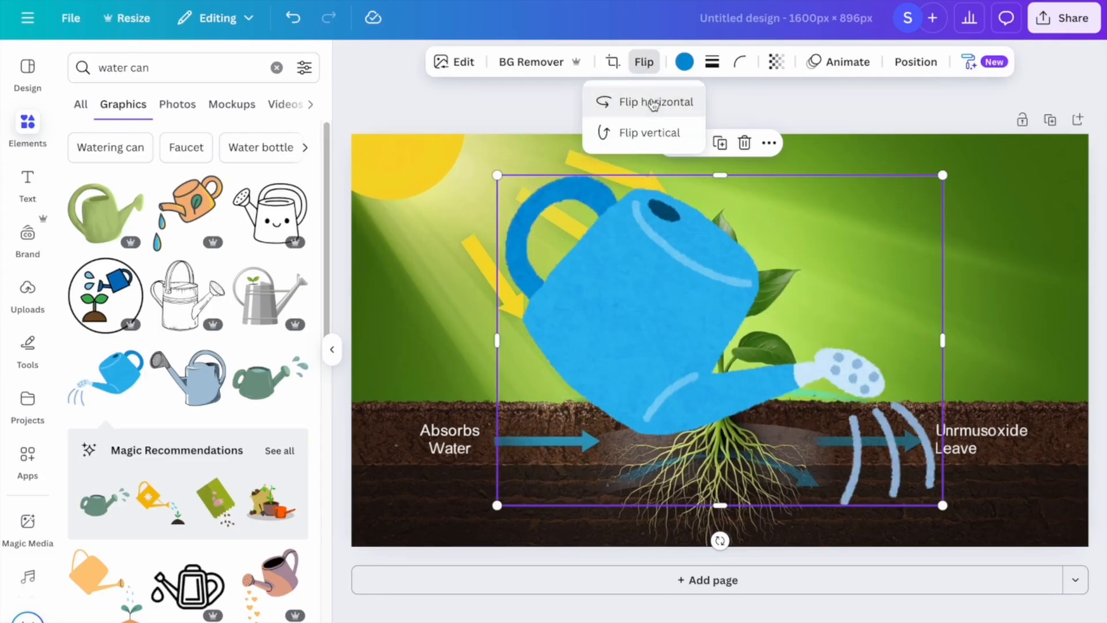
pyautogui.moveTo(497, 506); pyautogui.dragTo(785, 293)
pyautogui.moveTo(834, 208); pyautogui.dragTo(526, 345)
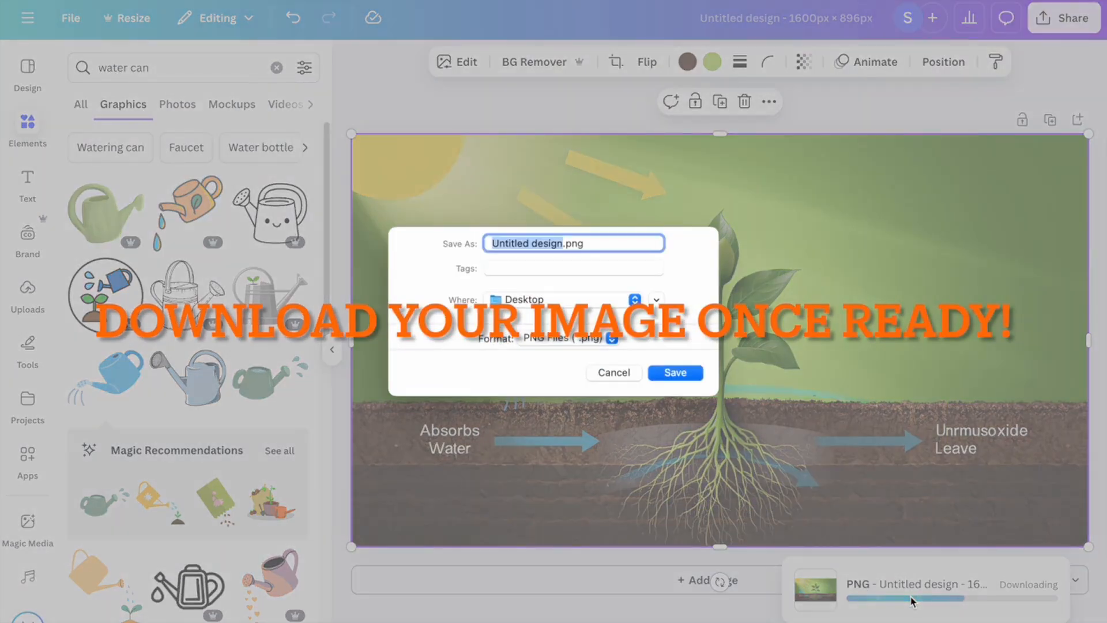
pyautogui.write('P1')
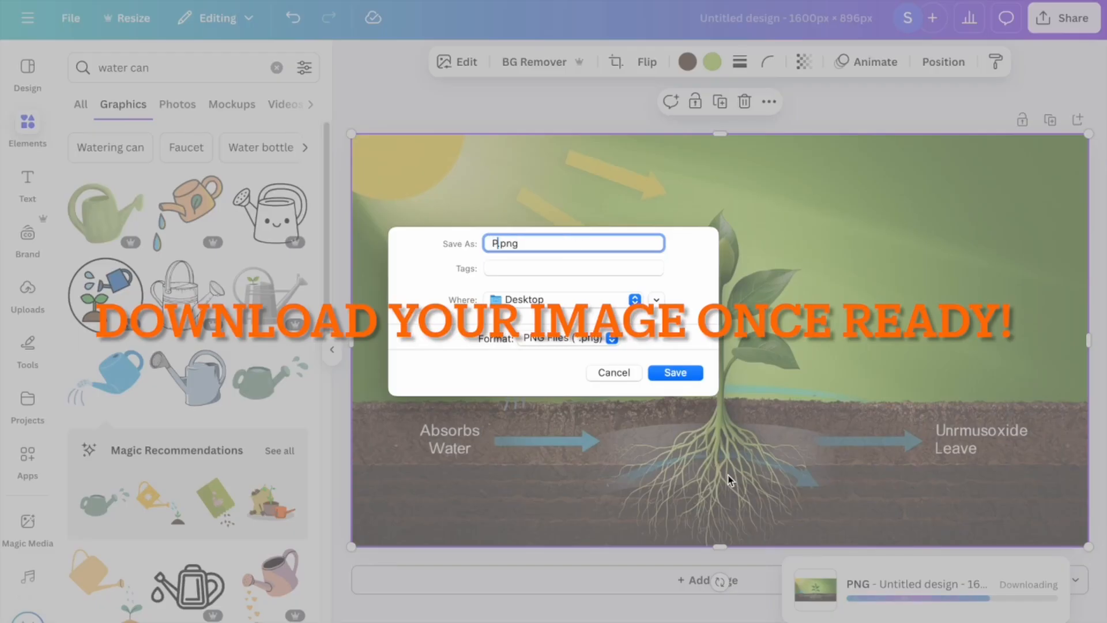
pyautogui.click(674, 373)
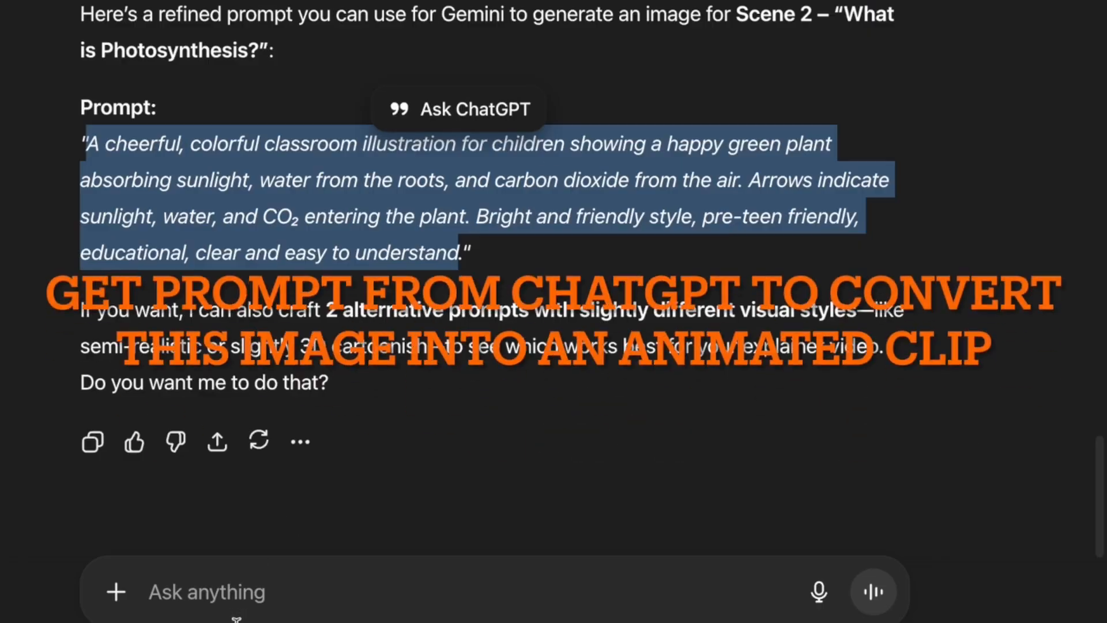
# Ask ChatGPT for a GenSpark prompt turning the plant image into a 5-second explainer clip, then select it.
pyautogui.click(233, 594)
pyautogui.write('good.n')
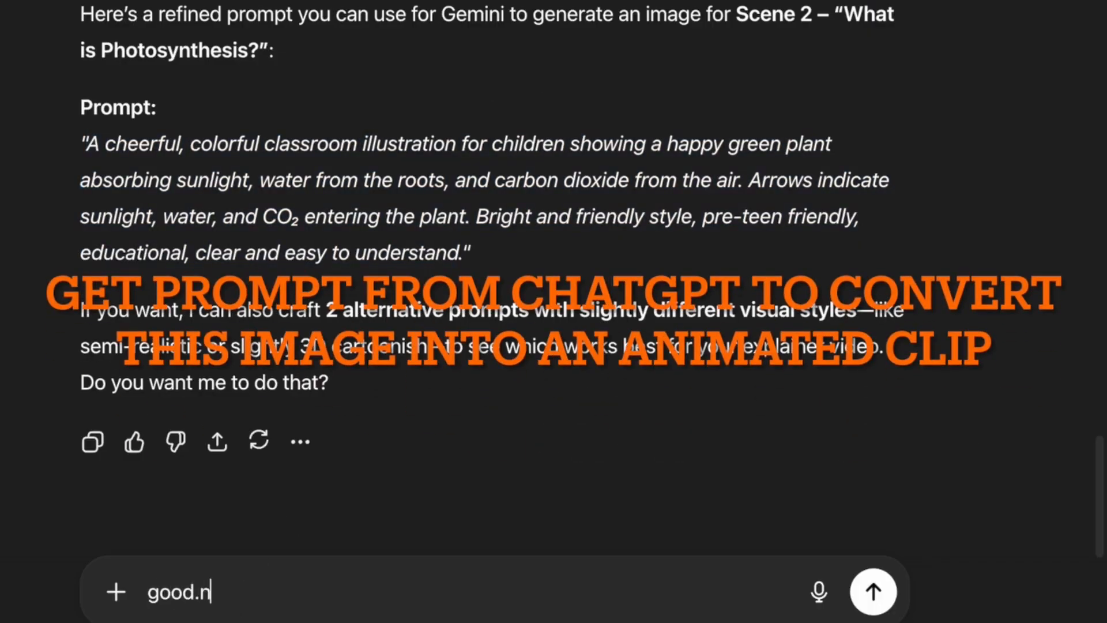
pyautogui.write(' now')
pyautogui.write('. co')
pyautogui.press('BackSpace')
pyautogui.press('BackSpace')
pyautogui.write('g')
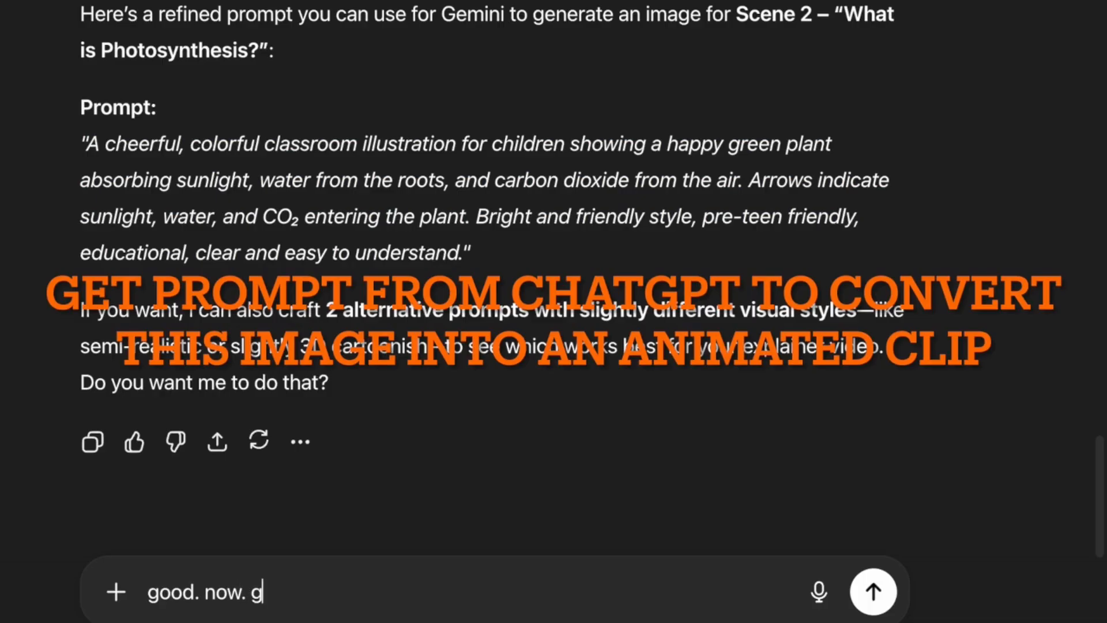
pyautogui.write('ive a prom')
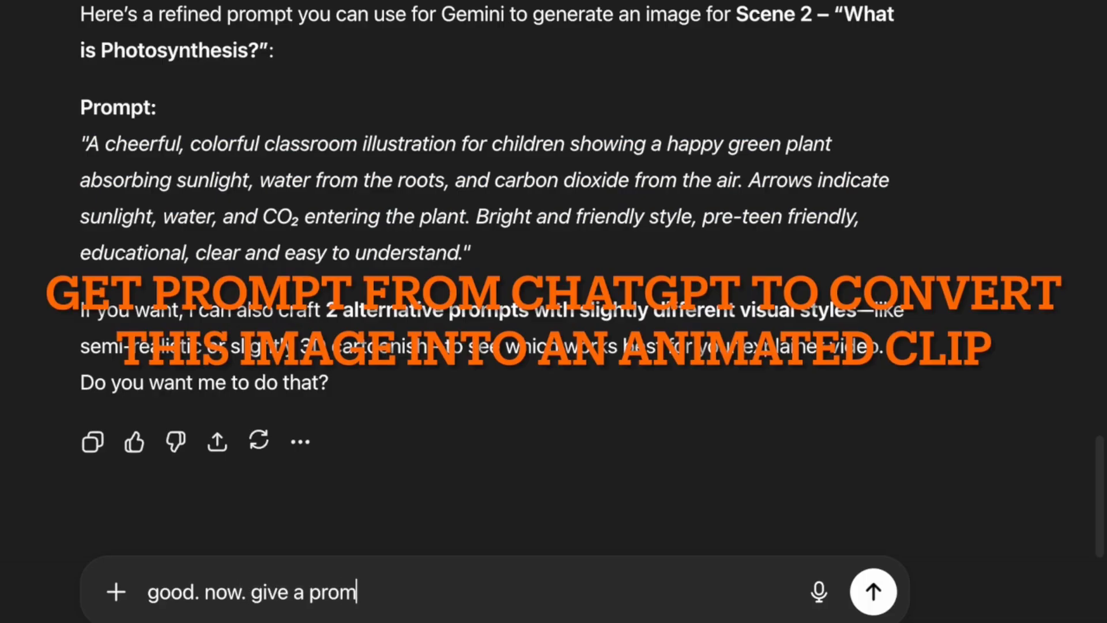
pyautogui.write('pt to conver')
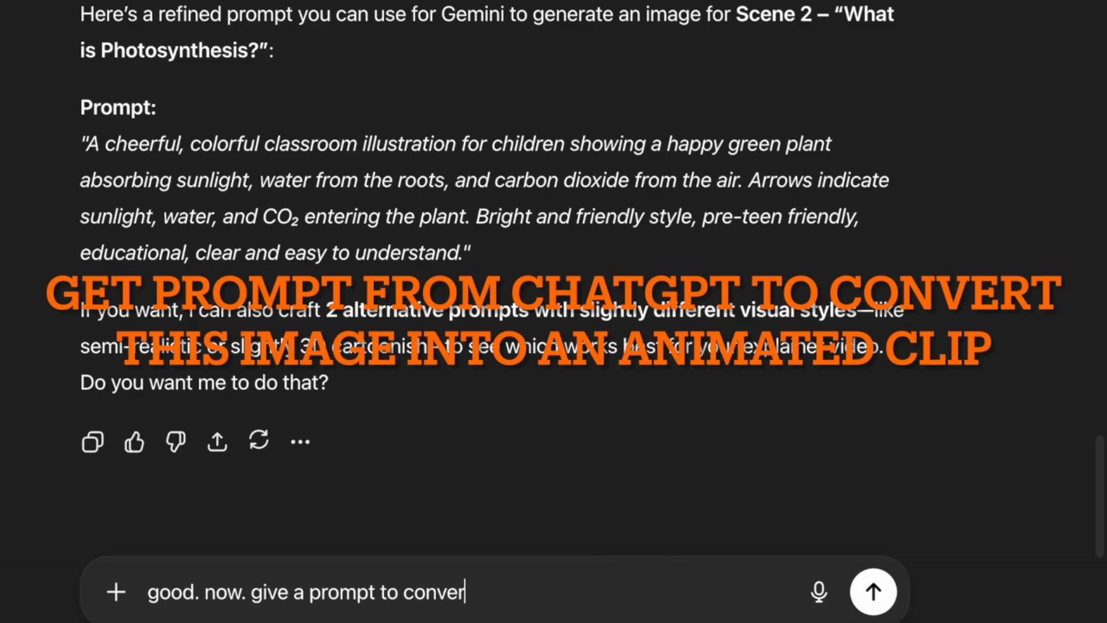
pyautogui.write('t this image into')
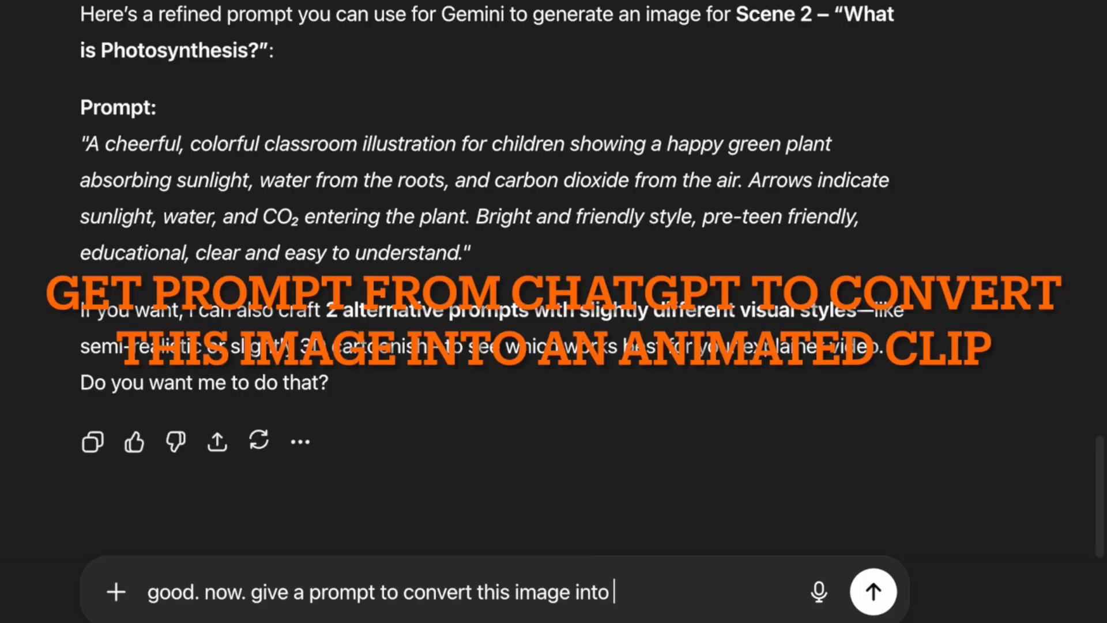
pyautogui.write(' a 5 sec')
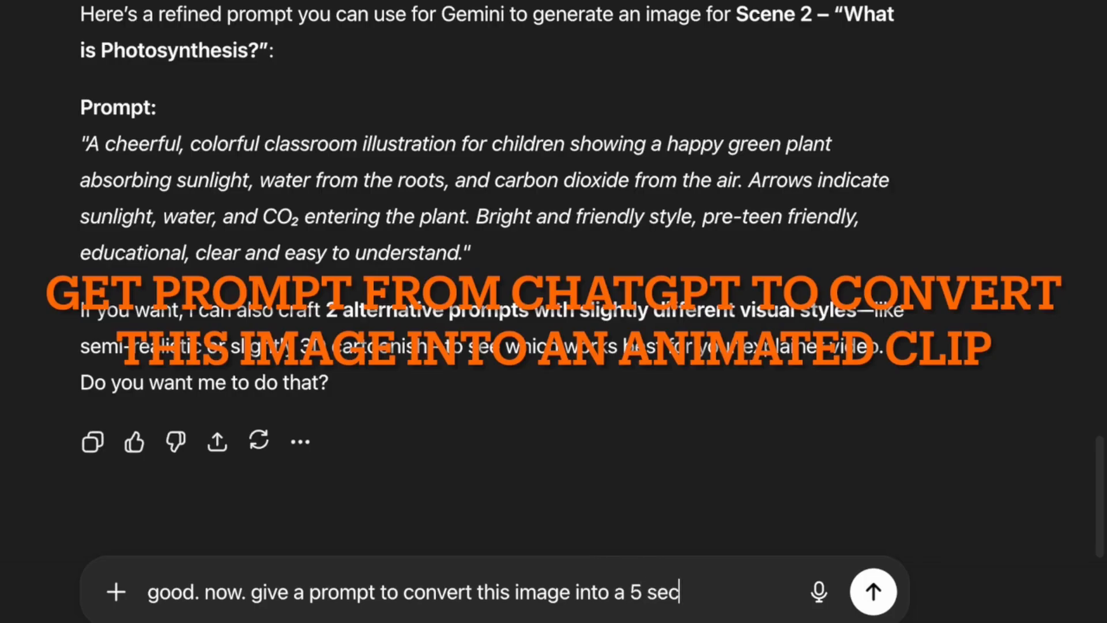
pyautogui.write(' clip, explaining ')
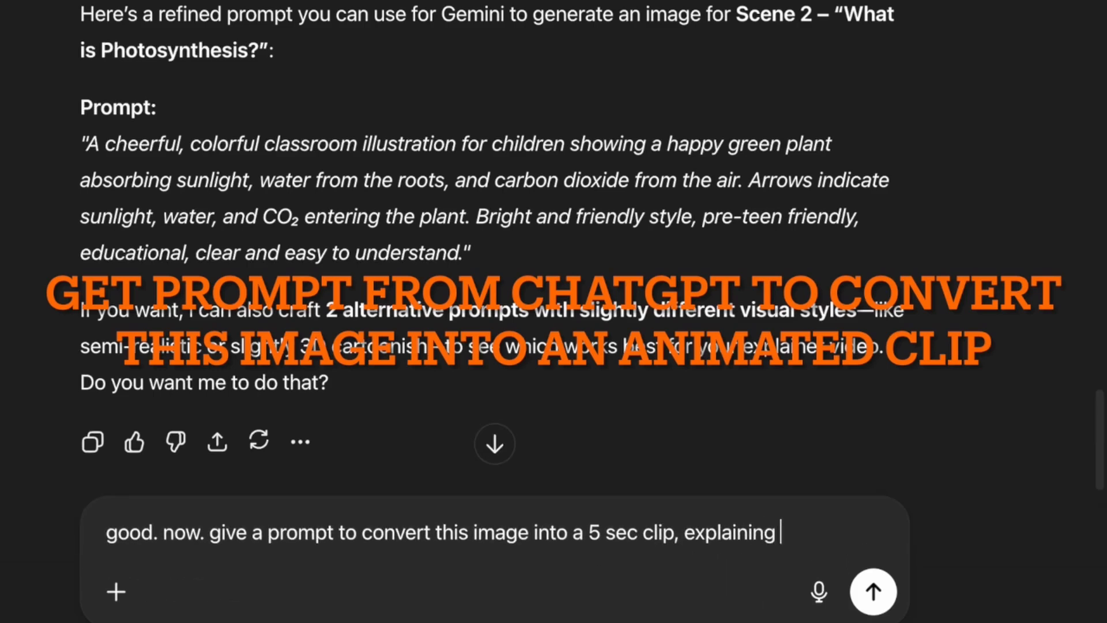
pyautogui.write('this process ')
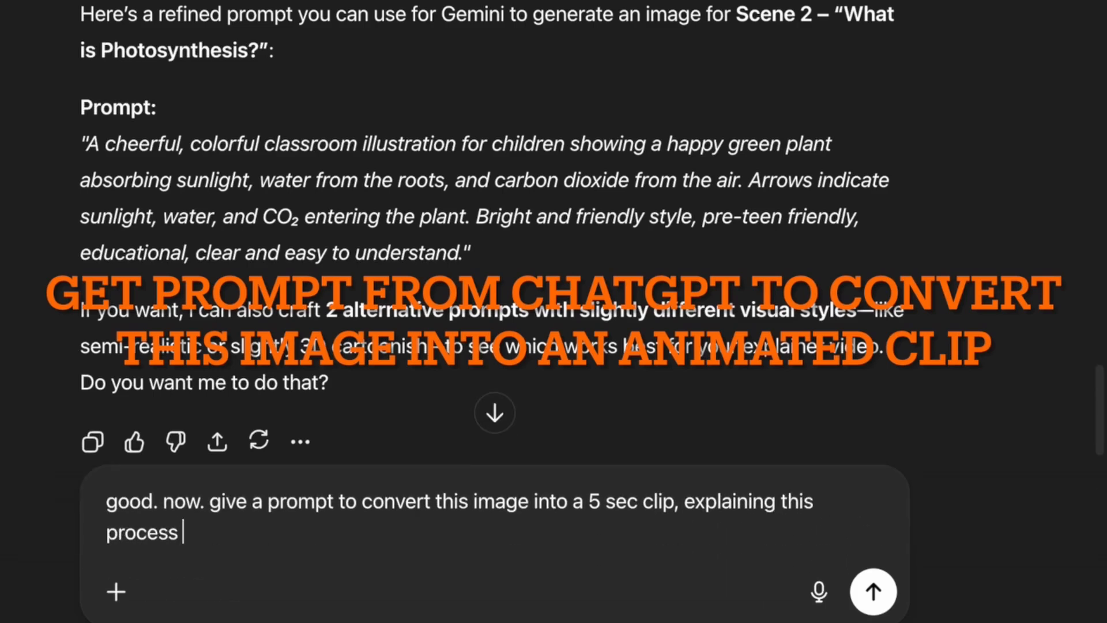
pyautogui.write('using gensp')
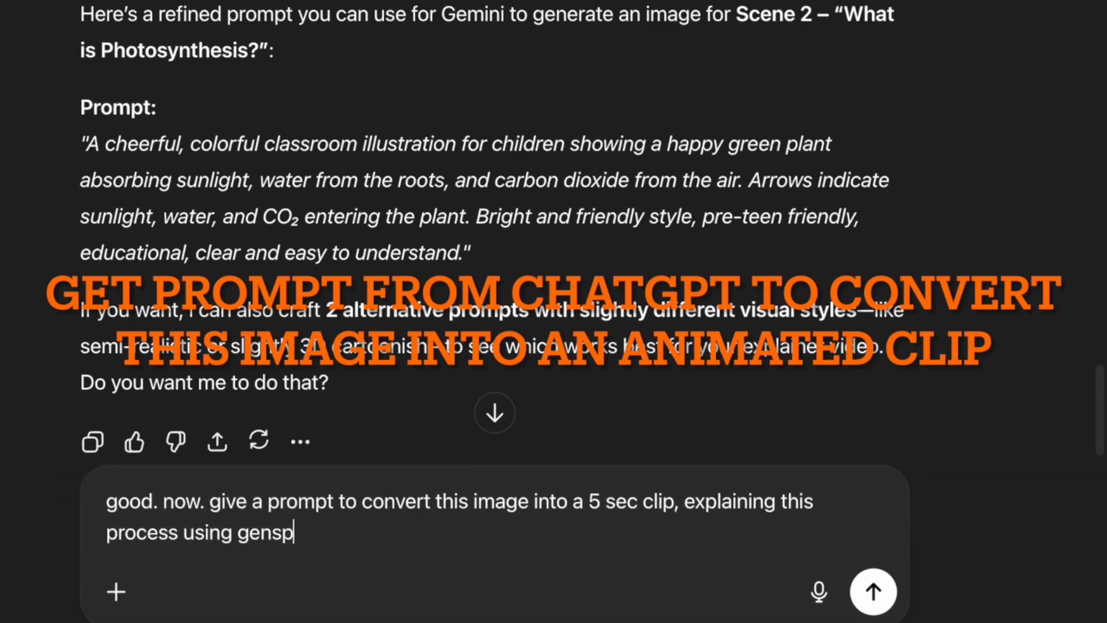
pyautogui.write('ark')
pyautogui.press('Return')
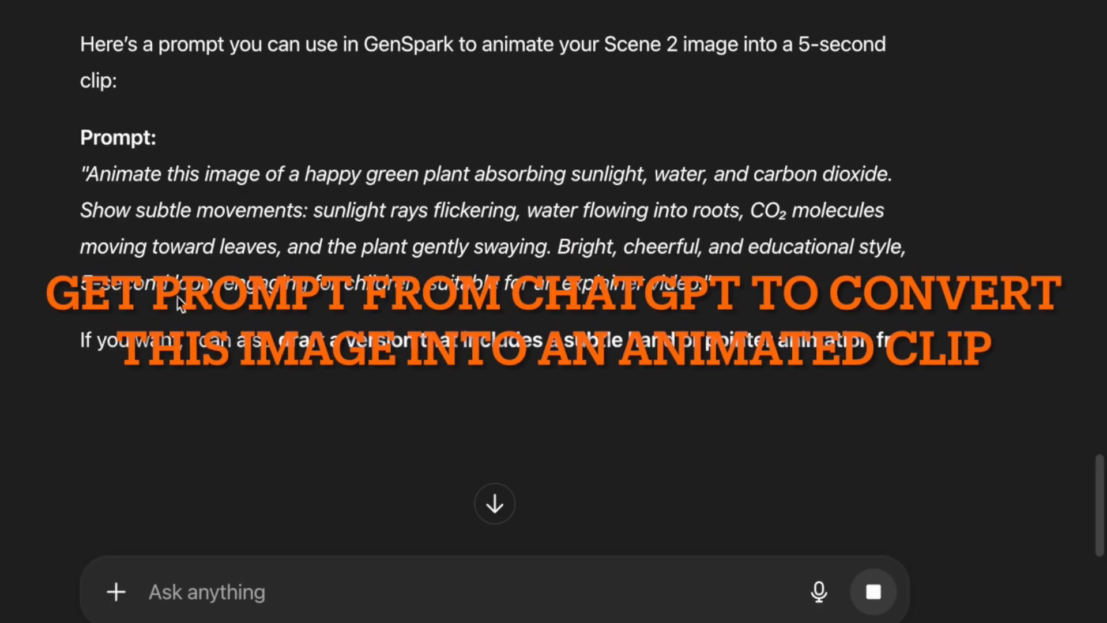
pyautogui.moveTo(92, 172); pyautogui.dragTo(697, 281)
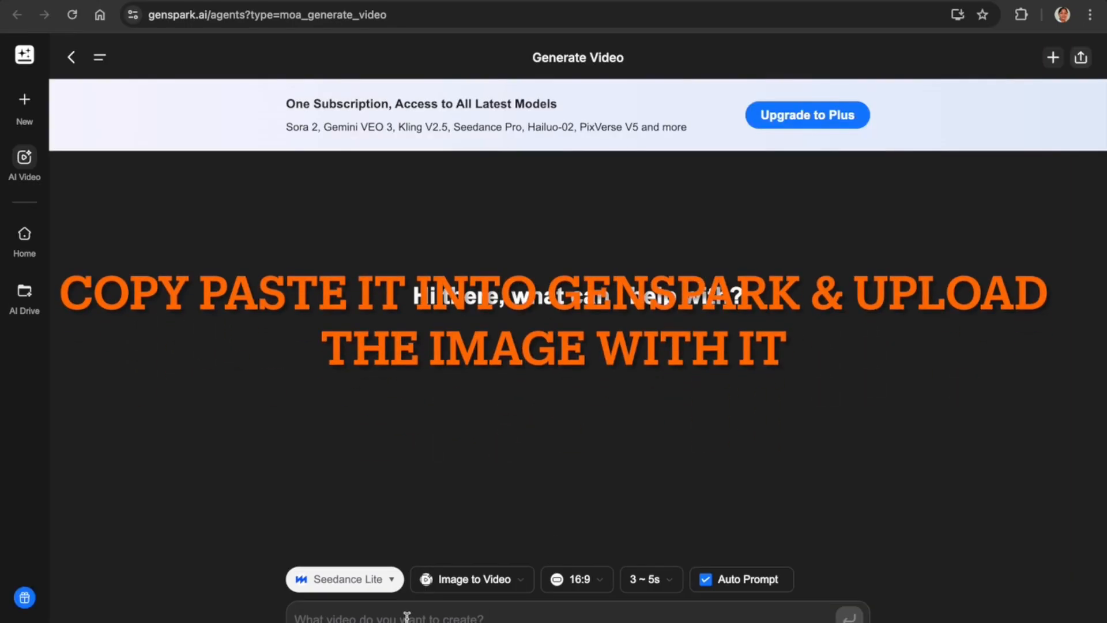
# Submit the pasted Scene 2 prompt with P1.png as an Image to Video request.
pyautogui.write('Animate this image of a happy green plant absorbing sunlight, water, and carbon dioxide. Show subtle movements: sunlight rays flickering, water flowing into roots, CO₂ molecules moving toward leaves, and the plant gently swaying. Bright, cheerful, and educational style, 5-second loop, engaging for children, suitable for an explainer video.')
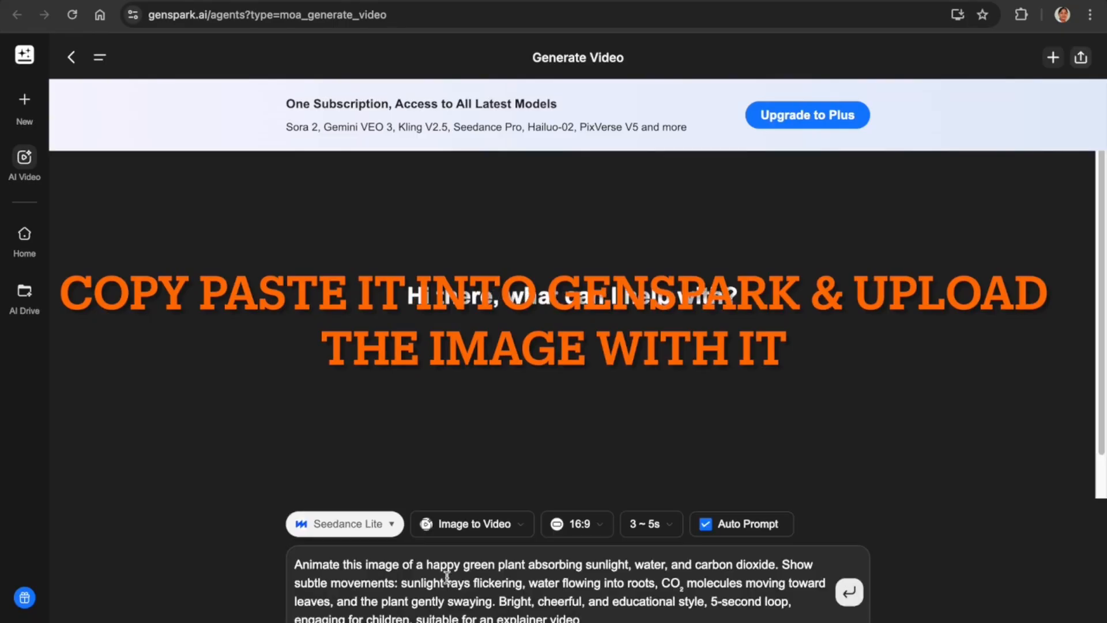
pyautogui.click(507, 526)
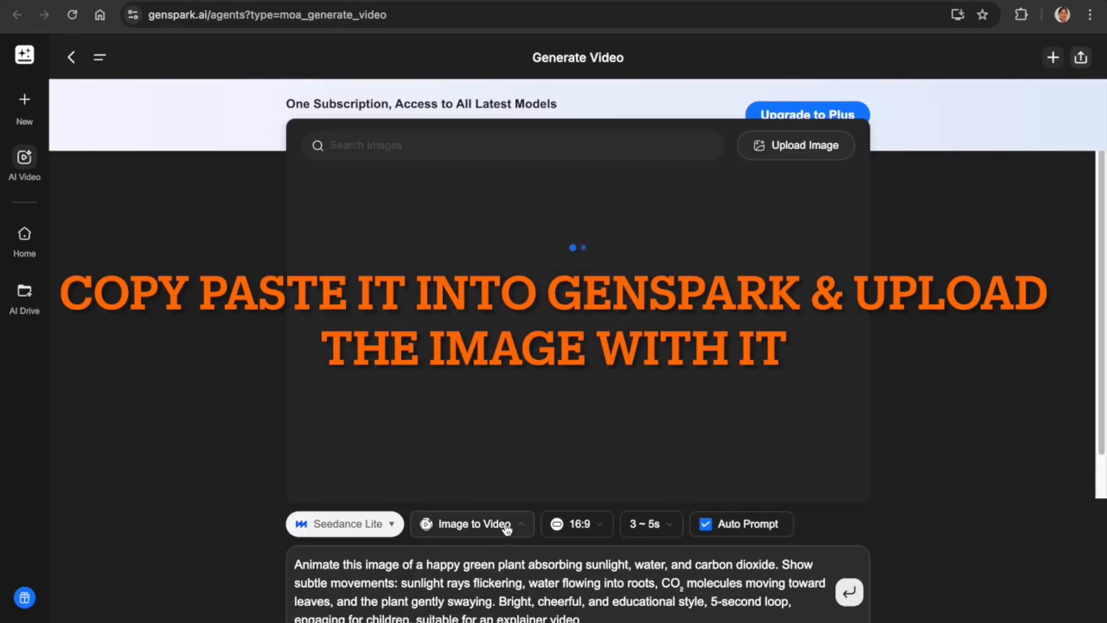
pyautogui.click(793, 145)
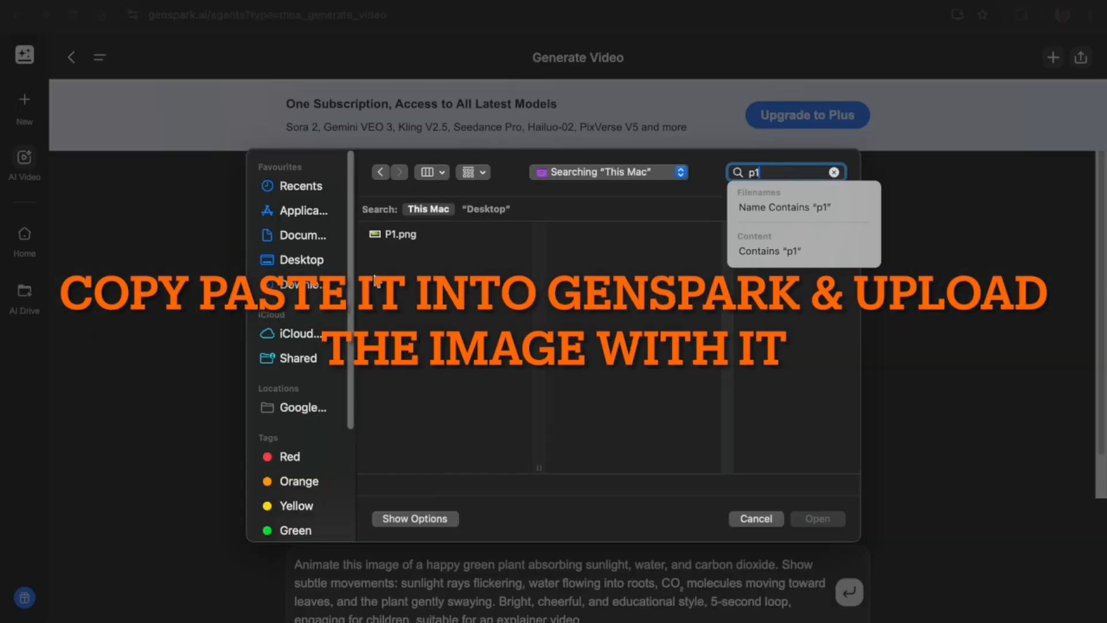
pyautogui.click(378, 236)
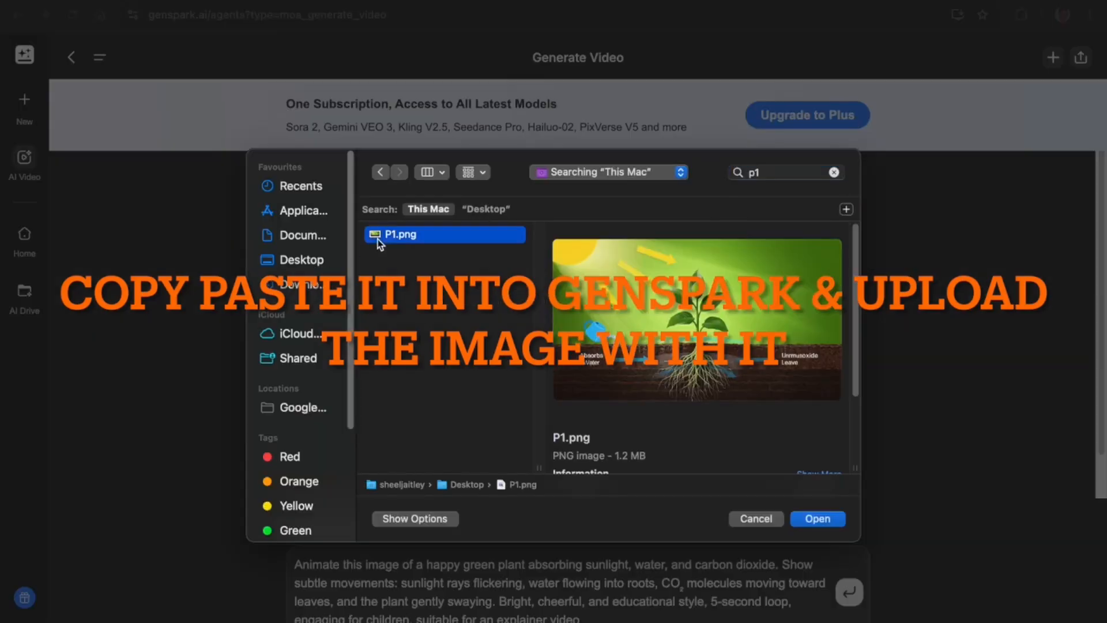
pyautogui.click(797, 518)
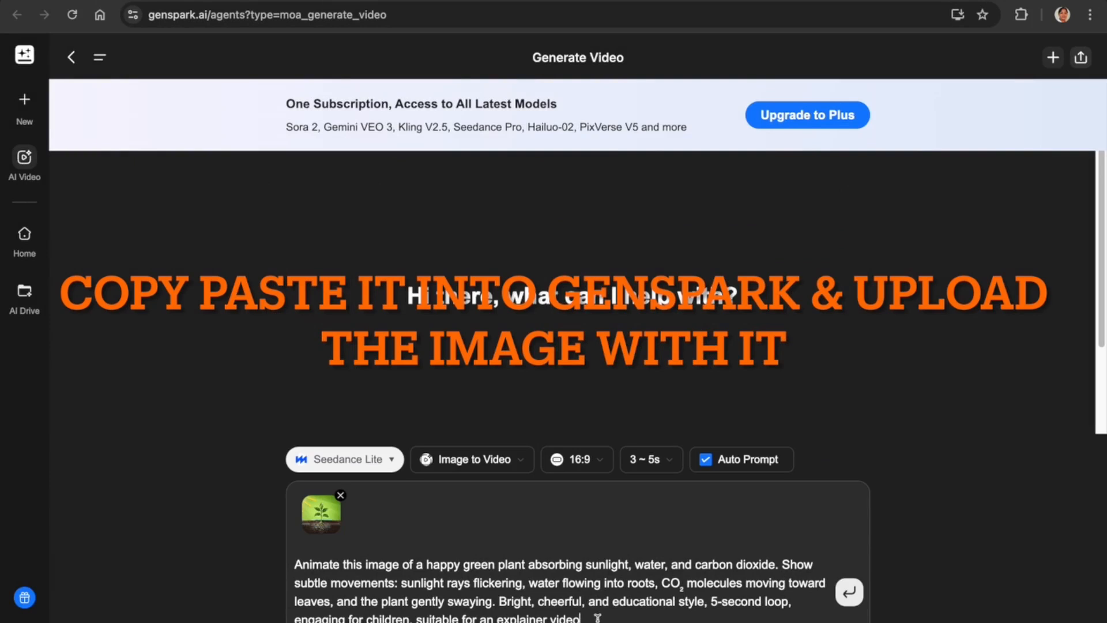
pyautogui.click(848, 593)
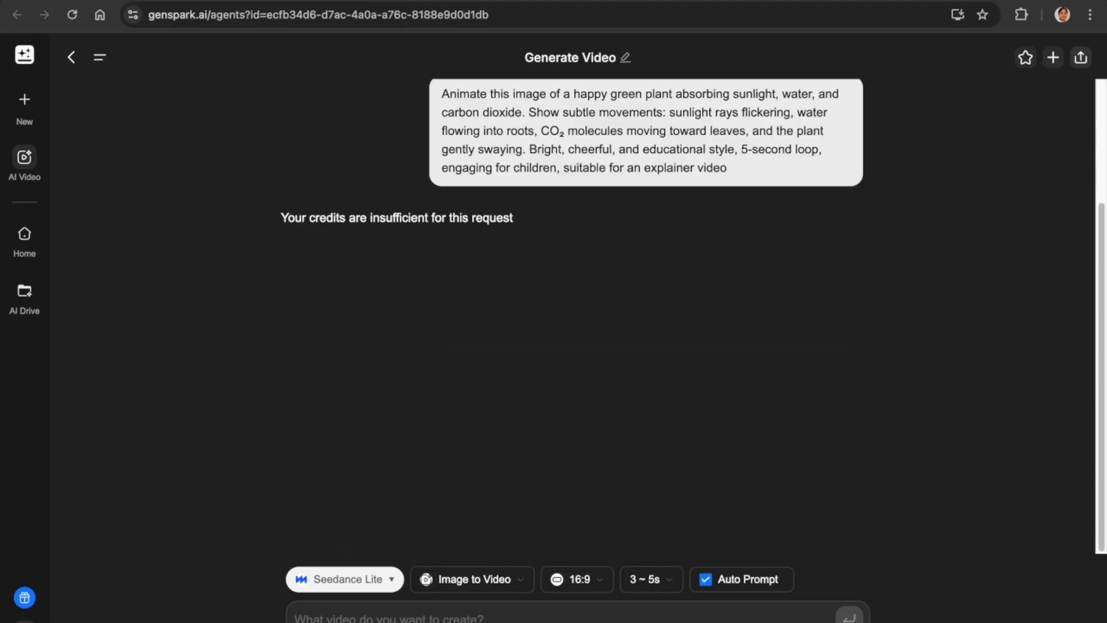
# Check the account's 100 credits and undo an accidental paste on the new Generate Video page.
pyautogui.click(24, 621)
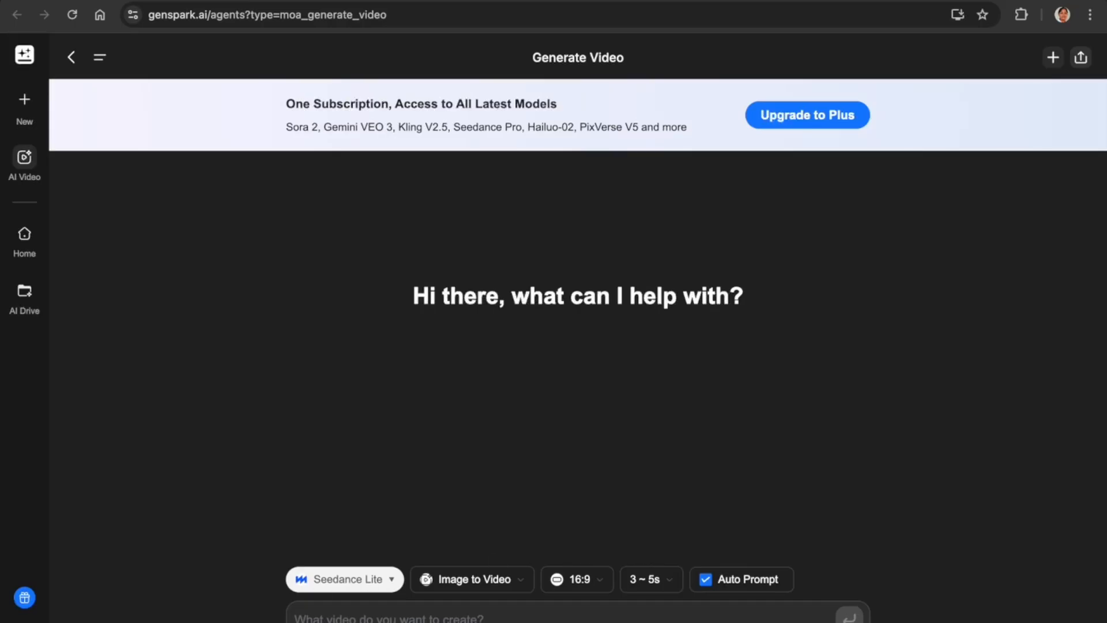
pyautogui.click(24, 621)
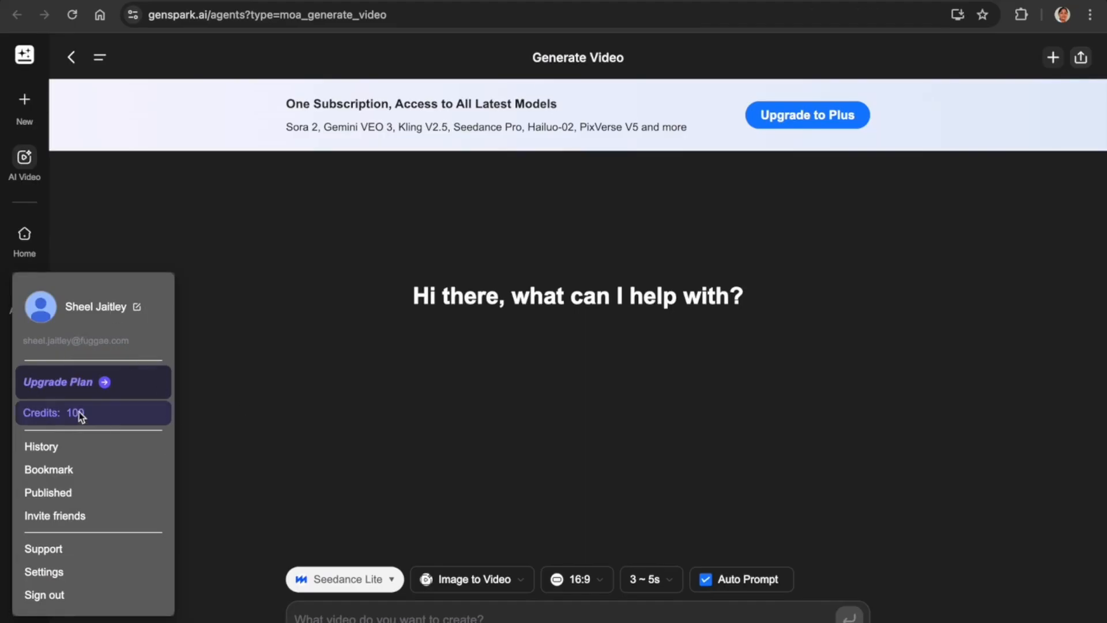
pyautogui.click(327, 426)
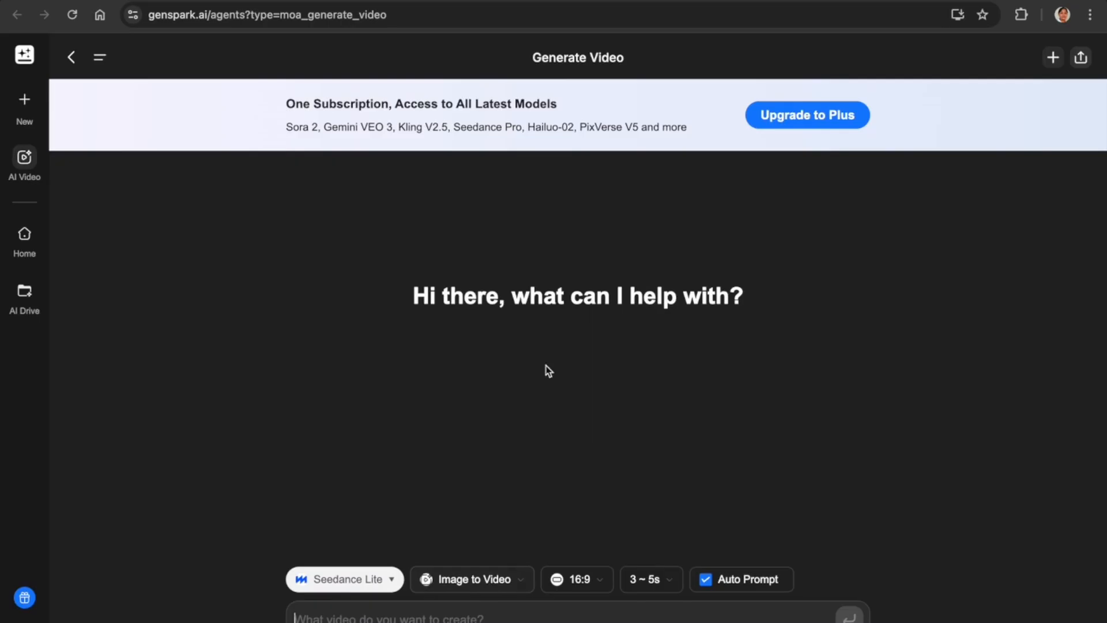
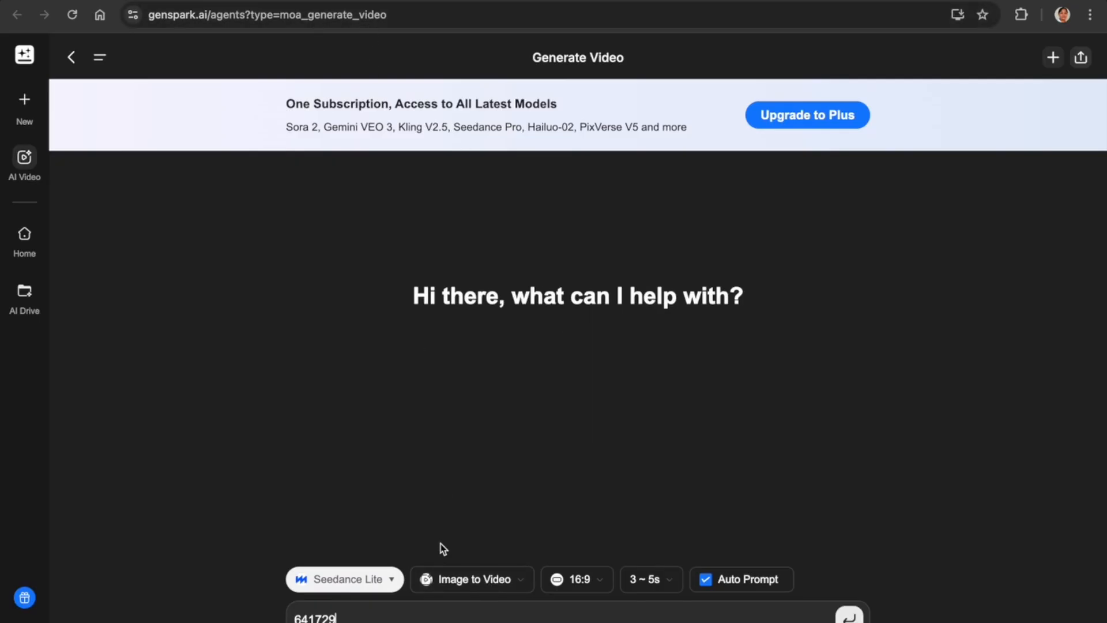
pyautogui.press('super+z')
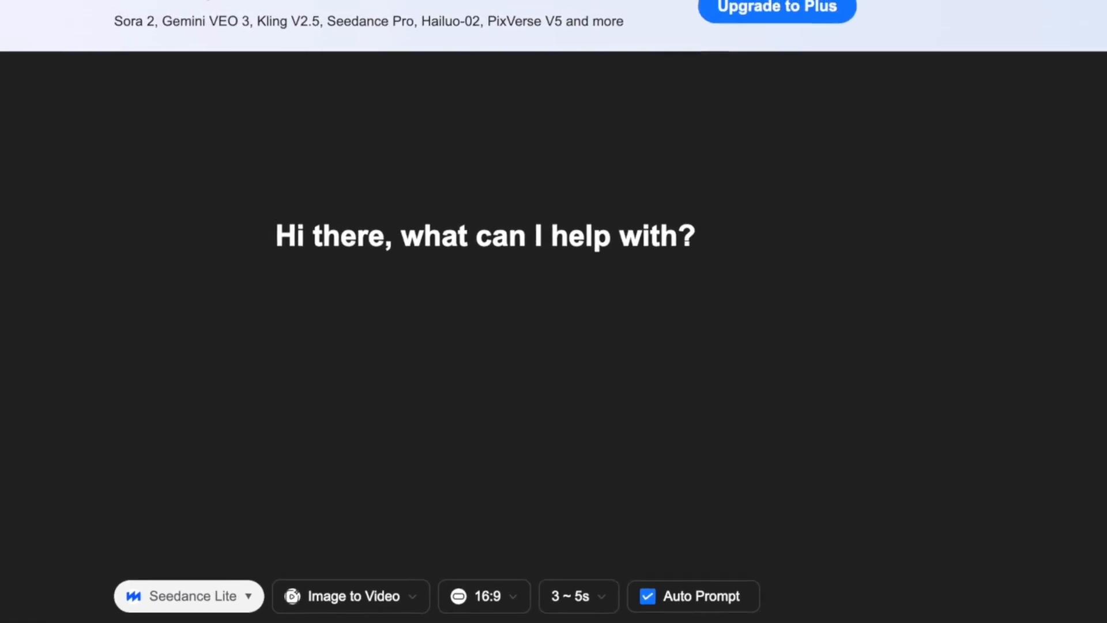
# Resubmit the plant prompt with Auto Prompt on, P1.png attached and the trailing quote removed.
pyautogui.write('Animate this image of a happy green plant absorbing sunlight, water, and carbon dioxide. Show subtle movements: sunlight rays flickering, water flowing into roots, CO₂ molecules moving toward leaves, and the plant gently swaying. Bright, cheerful, and educational style, 5-second loop, engaging for children, suitable for an explainer video."')
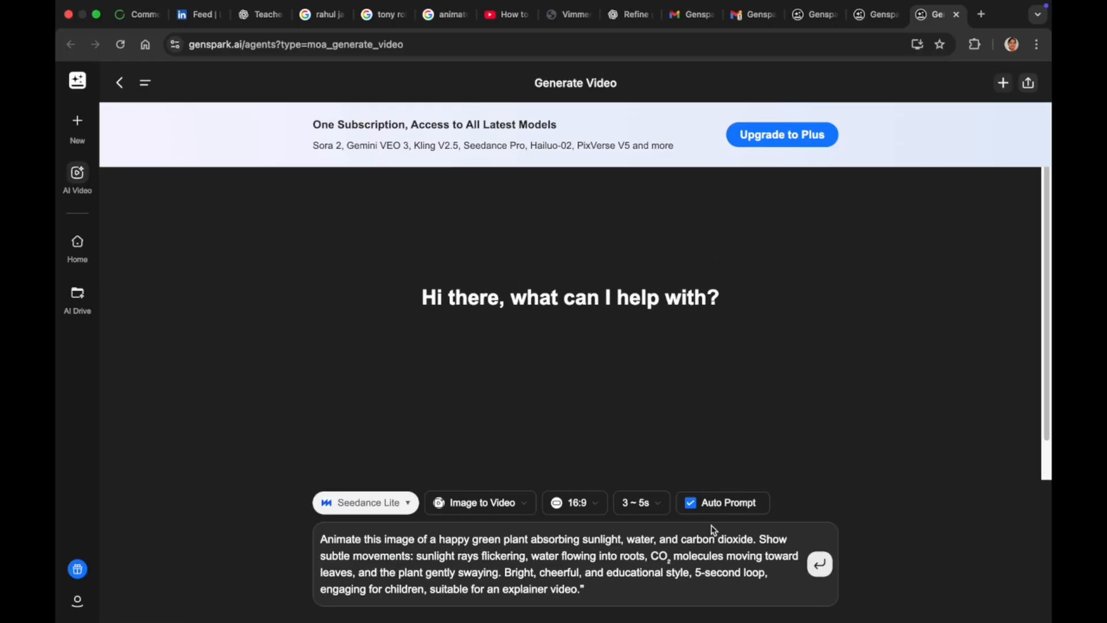
pyautogui.click(702, 508)
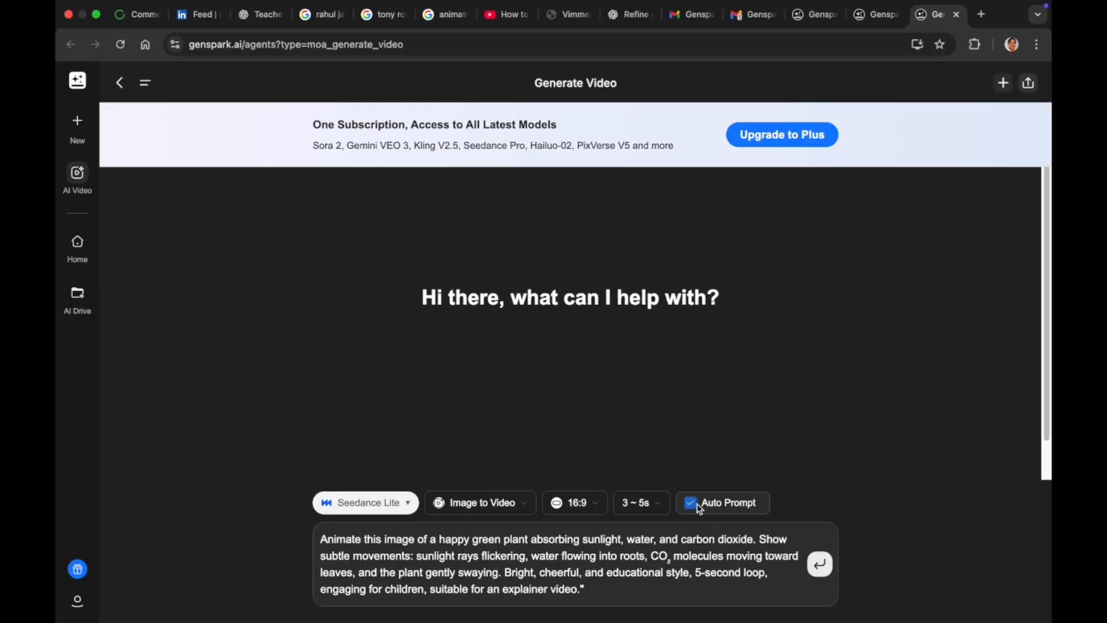
pyautogui.click(473, 511)
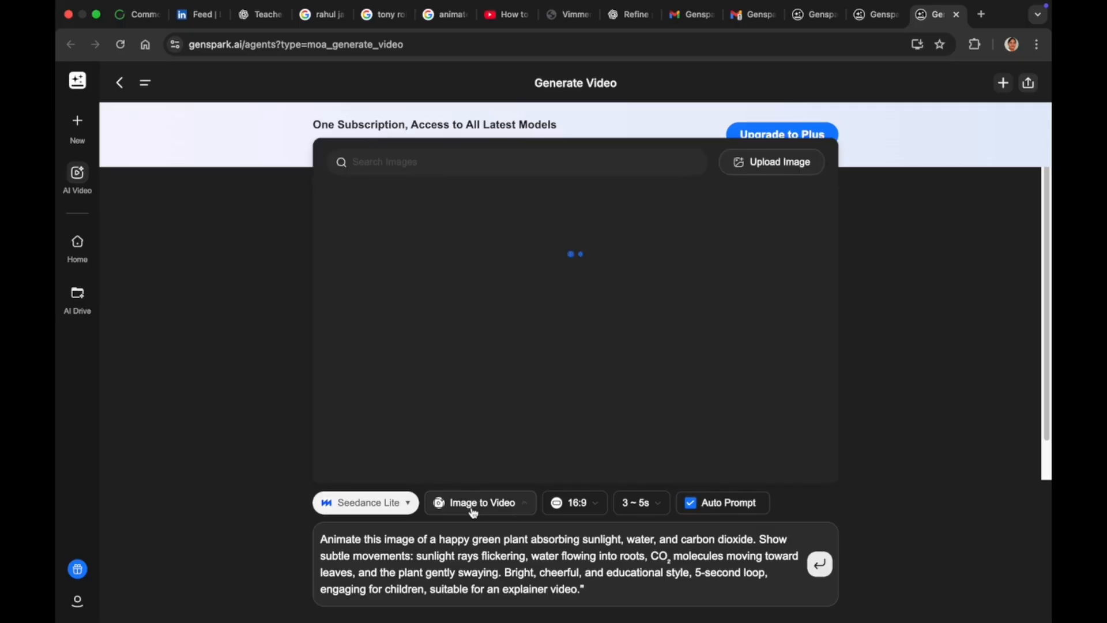
pyautogui.click(776, 164)
pyautogui.click(785, 497)
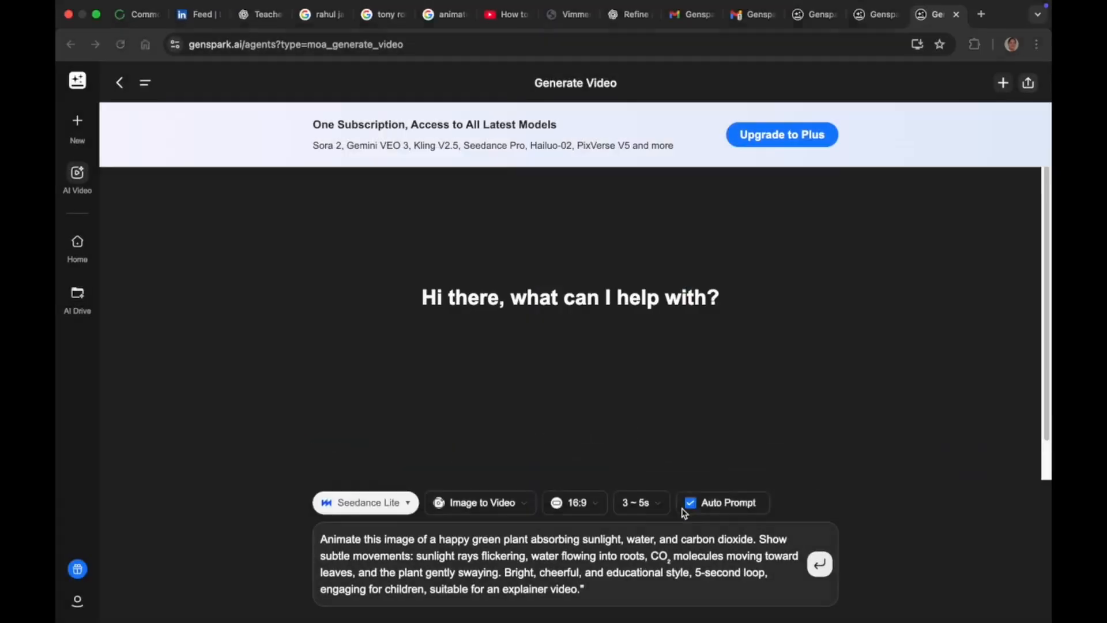
pyautogui.press('BackSpace')
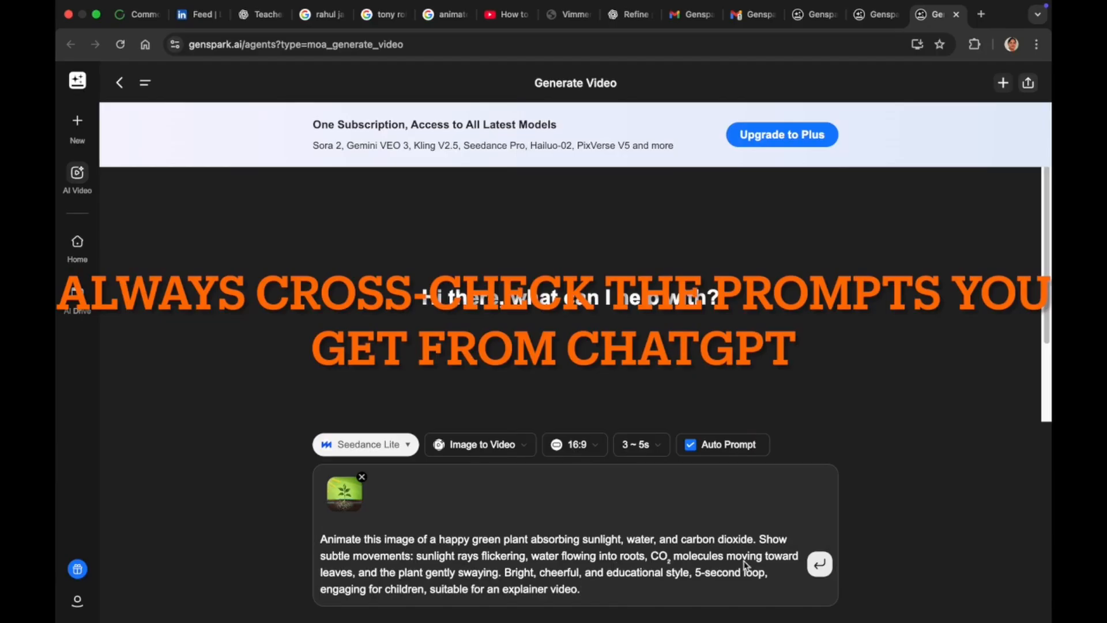
pyautogui.click(821, 566)
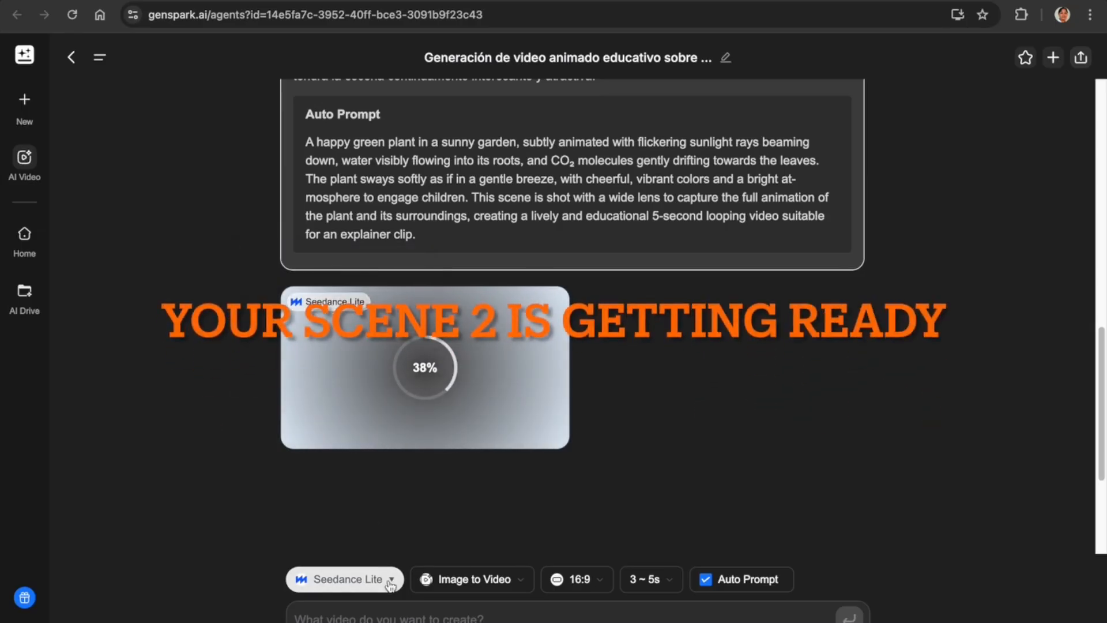
pyautogui.click(346, 579)
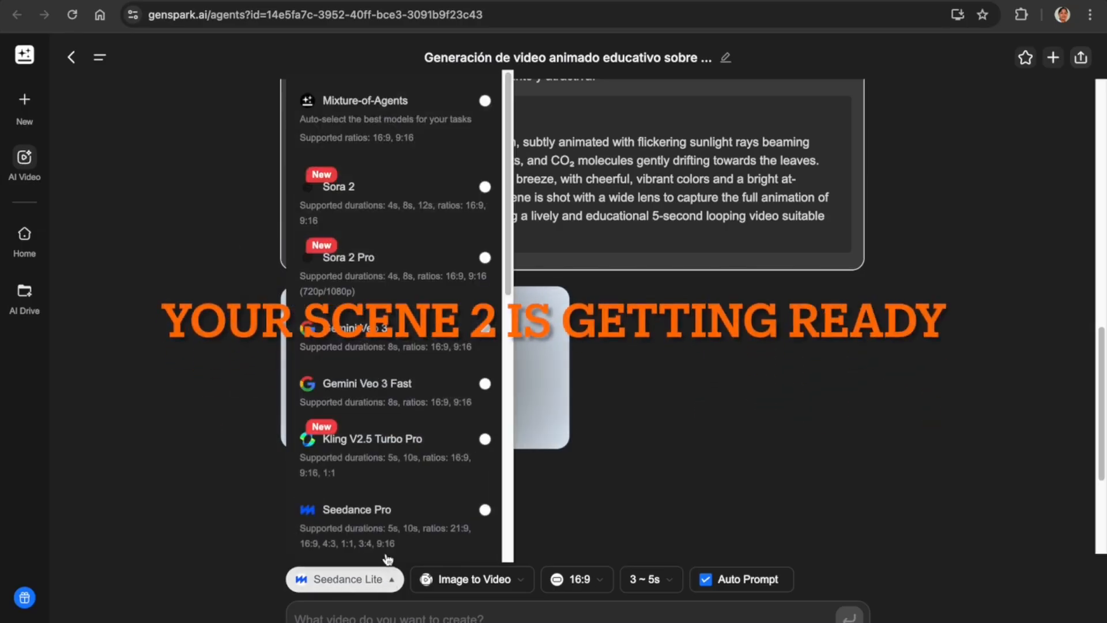
pyautogui.click(250, 523)
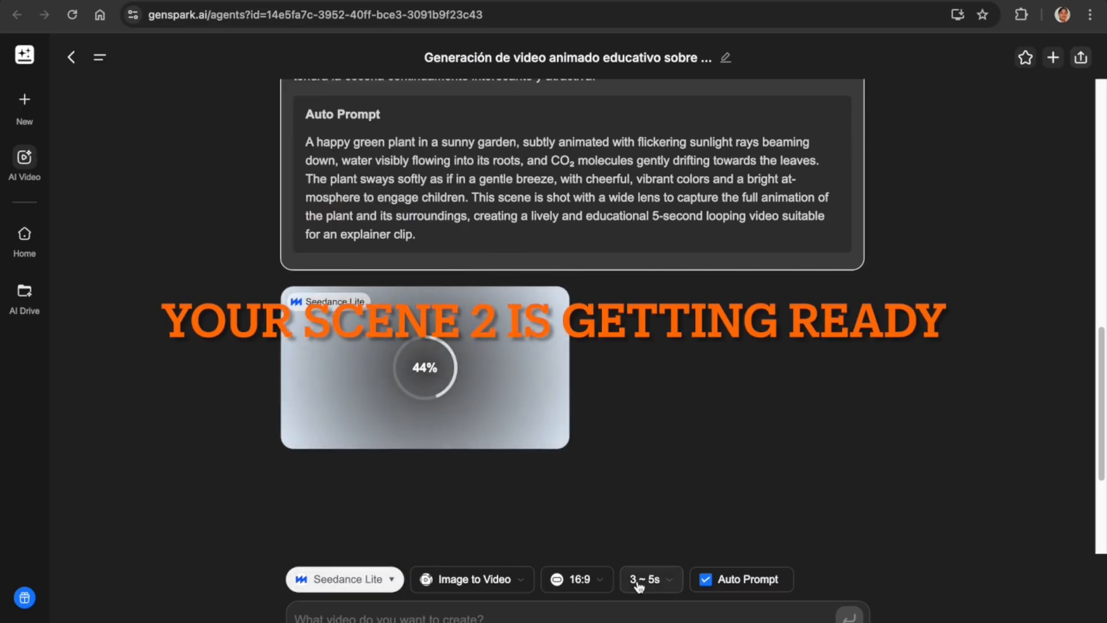
pyautogui.click(666, 583)
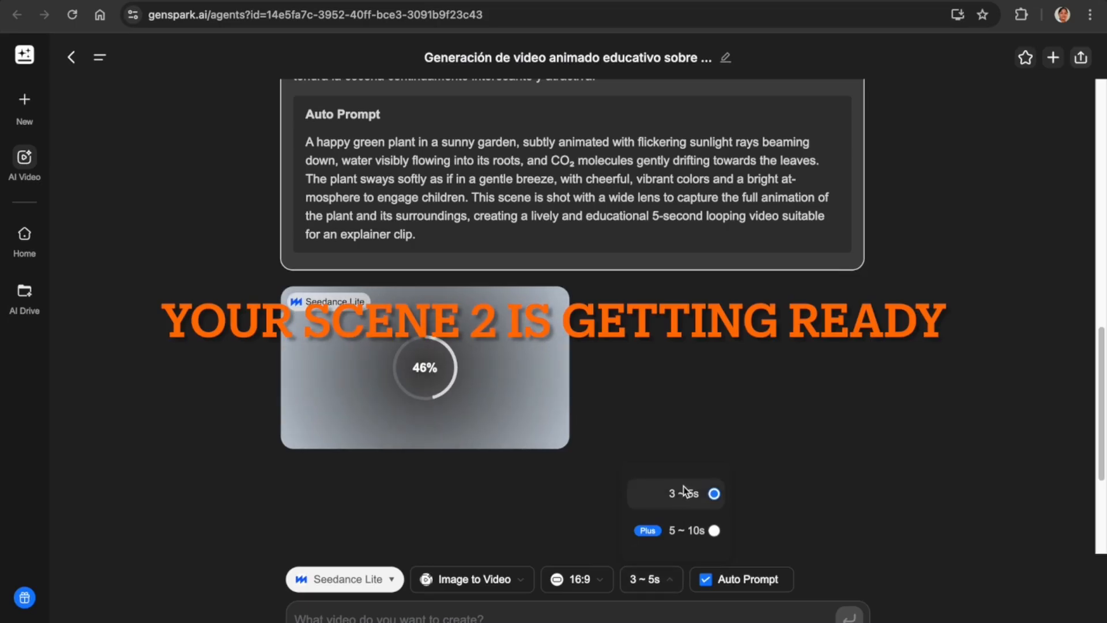
pyautogui.click(771, 517)
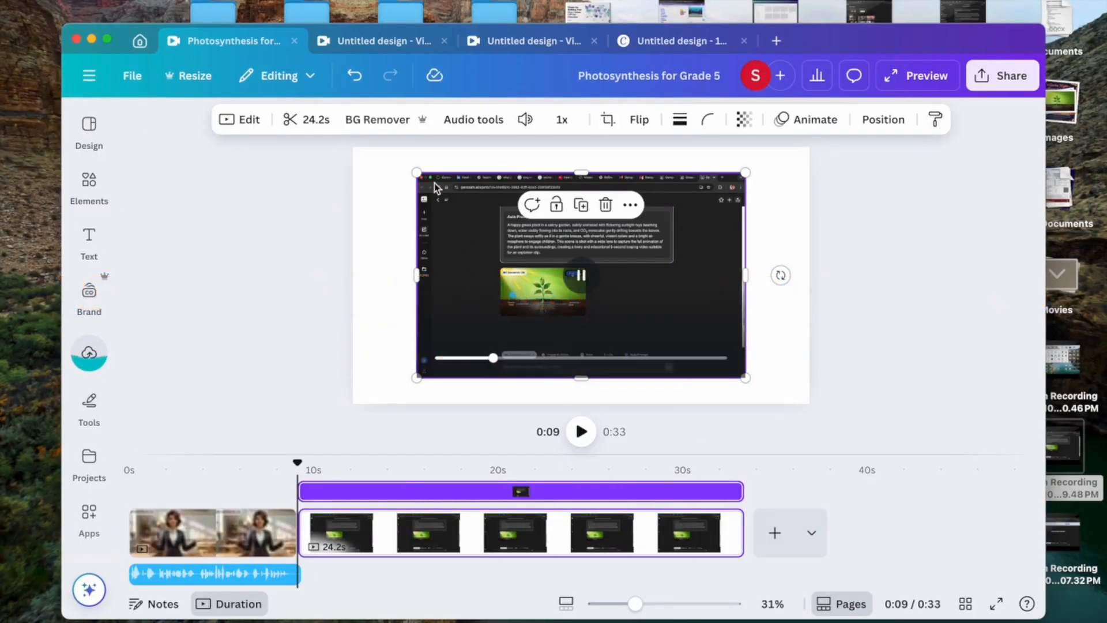
# Crop the Scene 2 screen recording down to just the green plant animation.
pyautogui.click(607, 122)
pyautogui.moveTo(478, 174); pyautogui.dragTo(561, 268)
pyautogui.moveTo(801, 376); pyautogui.dragTo(648, 316)
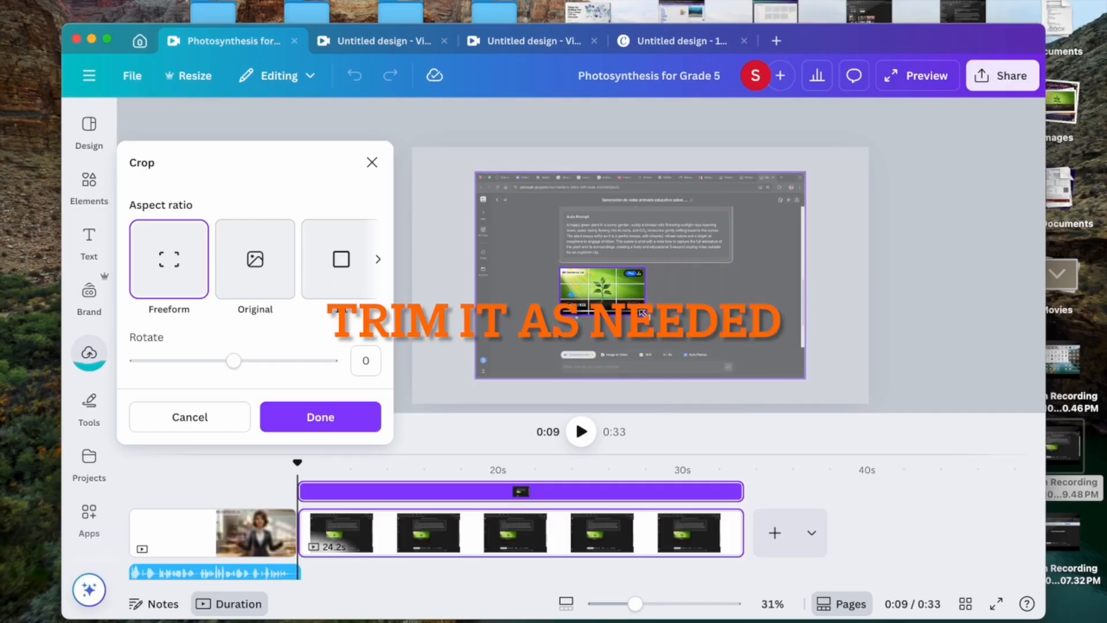
pyautogui.moveTo(642, 313); pyautogui.dragTo(642, 313)
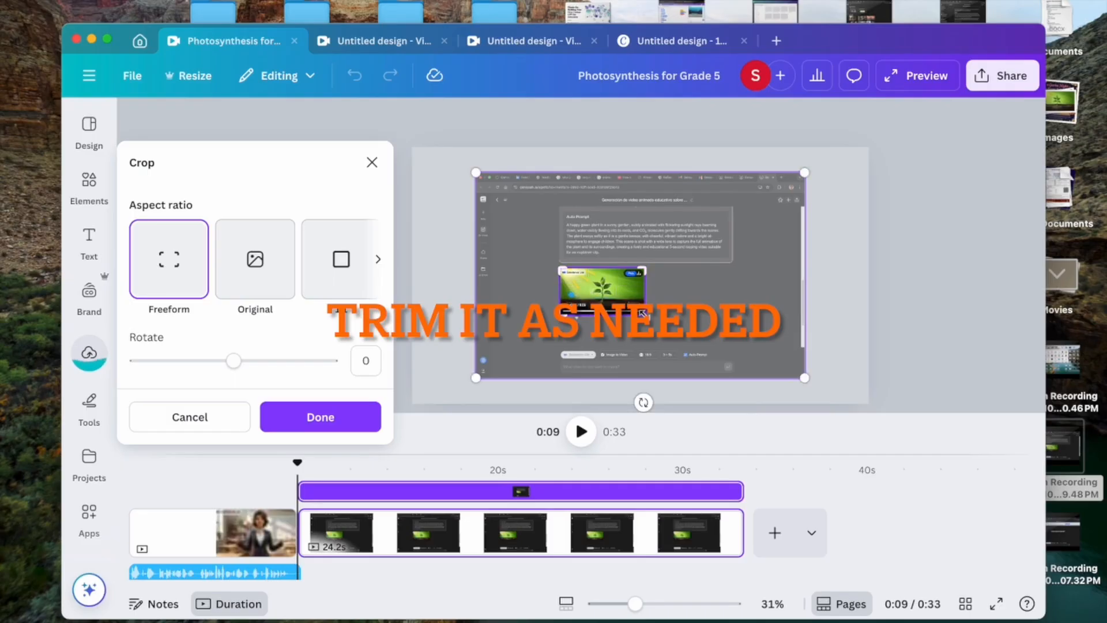
pyautogui.click(437, 344)
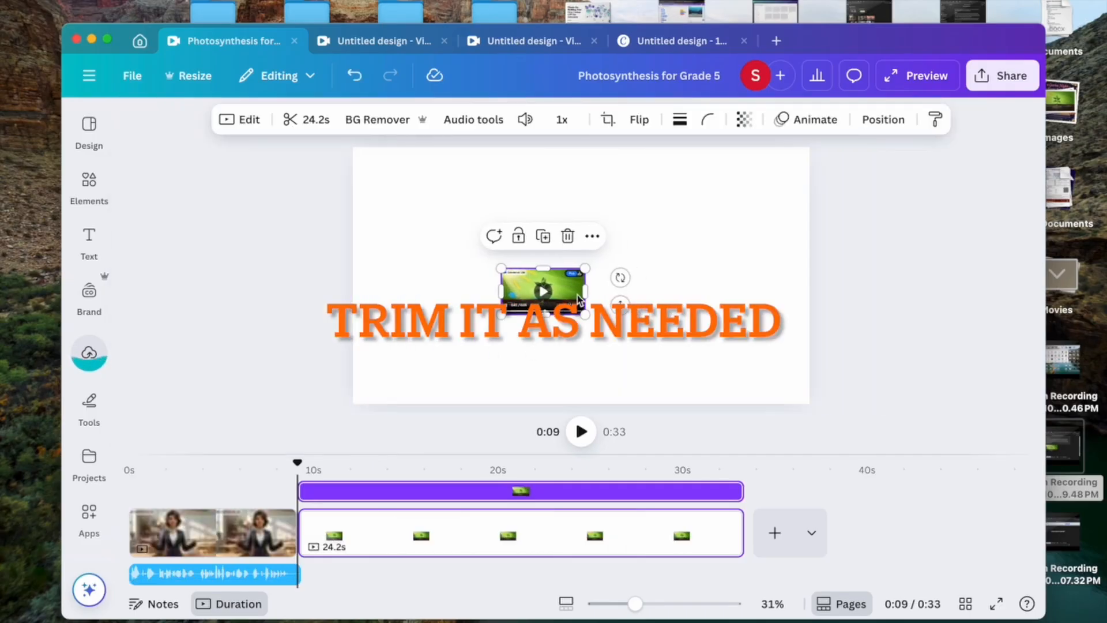
# Move the cropped video to the top-left and stretch it across most of the canvas.
pyautogui.moveTo(501, 268); pyautogui.dragTo(385, 199)
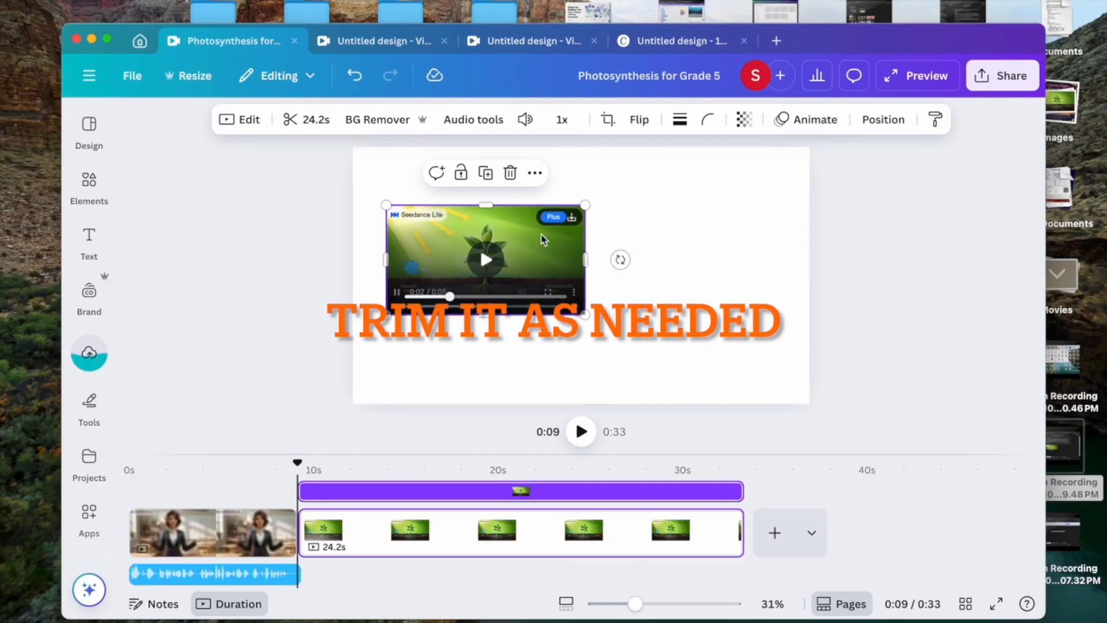
pyautogui.moveTo(544, 235); pyautogui.dragTo(512, 180)
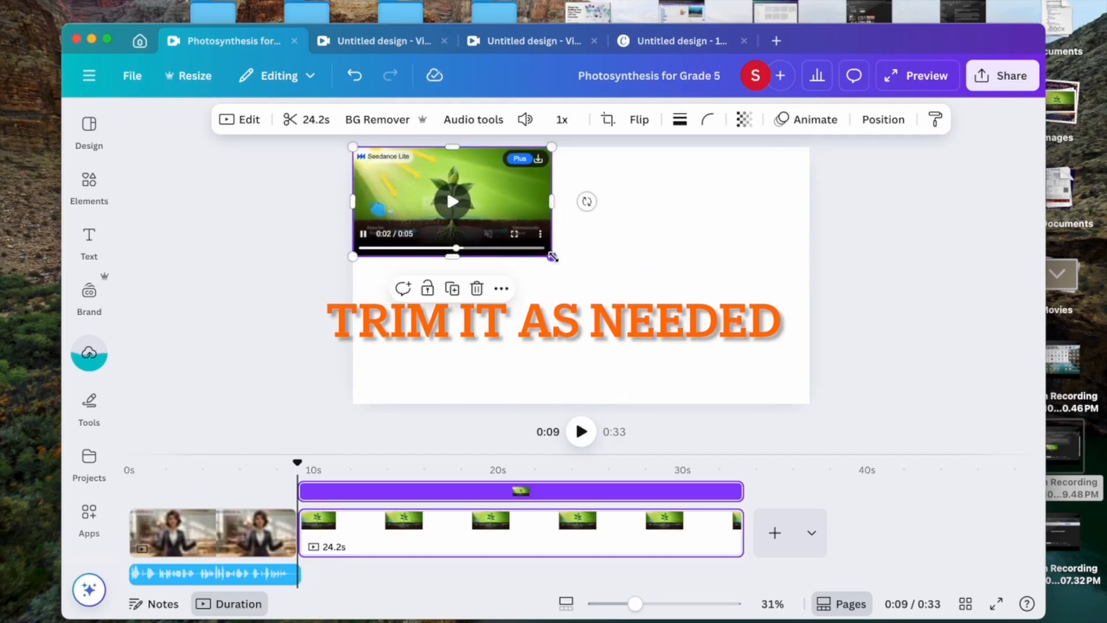
pyautogui.moveTo(551, 254); pyautogui.dragTo(818, 410)
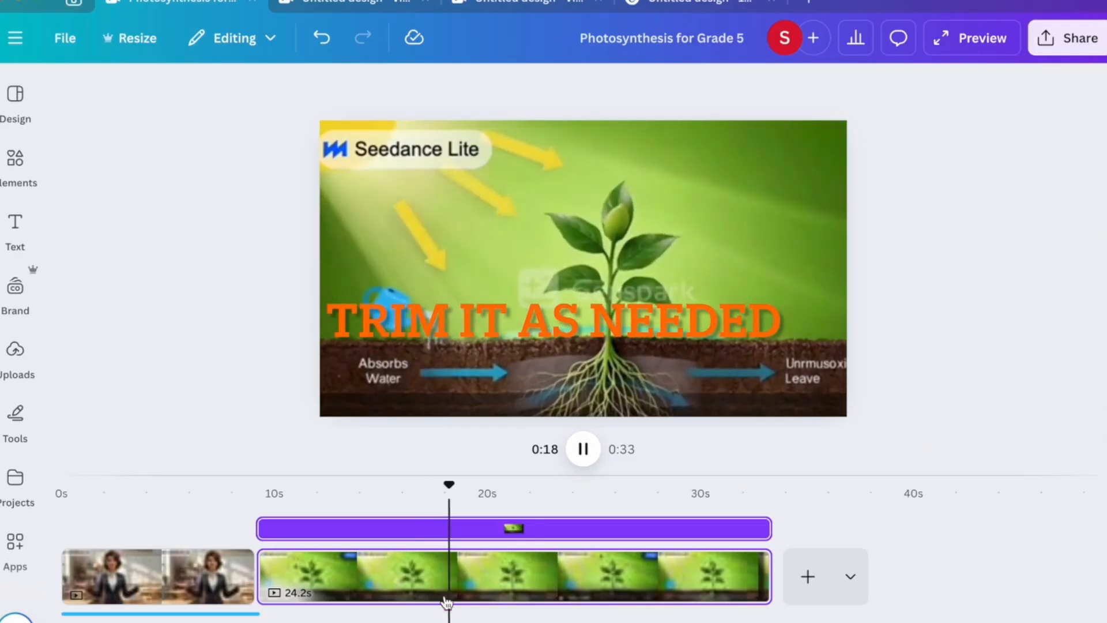
# Split the plant clip at the playhead and delete its first 9.4-second part.
pyautogui.click(444, 579)
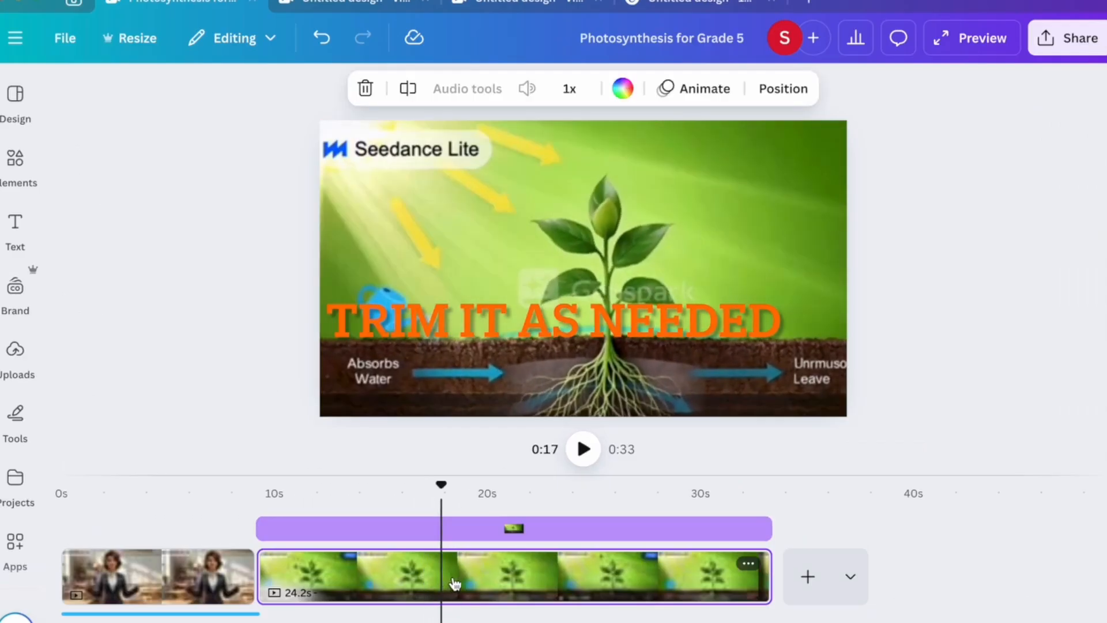
pyautogui.click(455, 583)
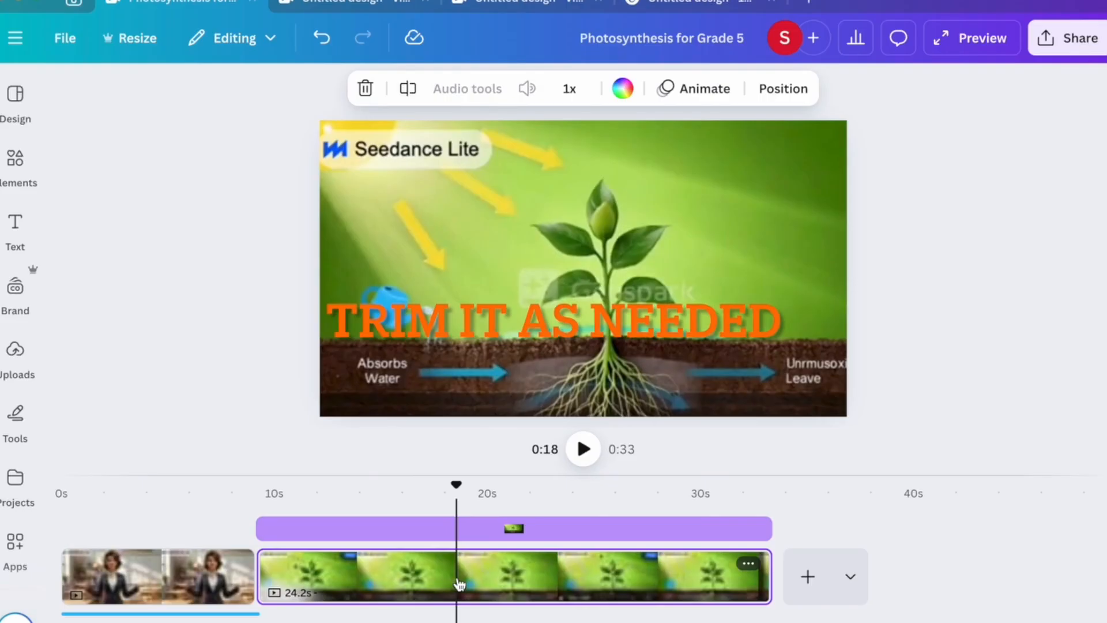
pyautogui.rightClick(460, 584)
pyautogui.click(495, 556)
pyautogui.click(431, 575)
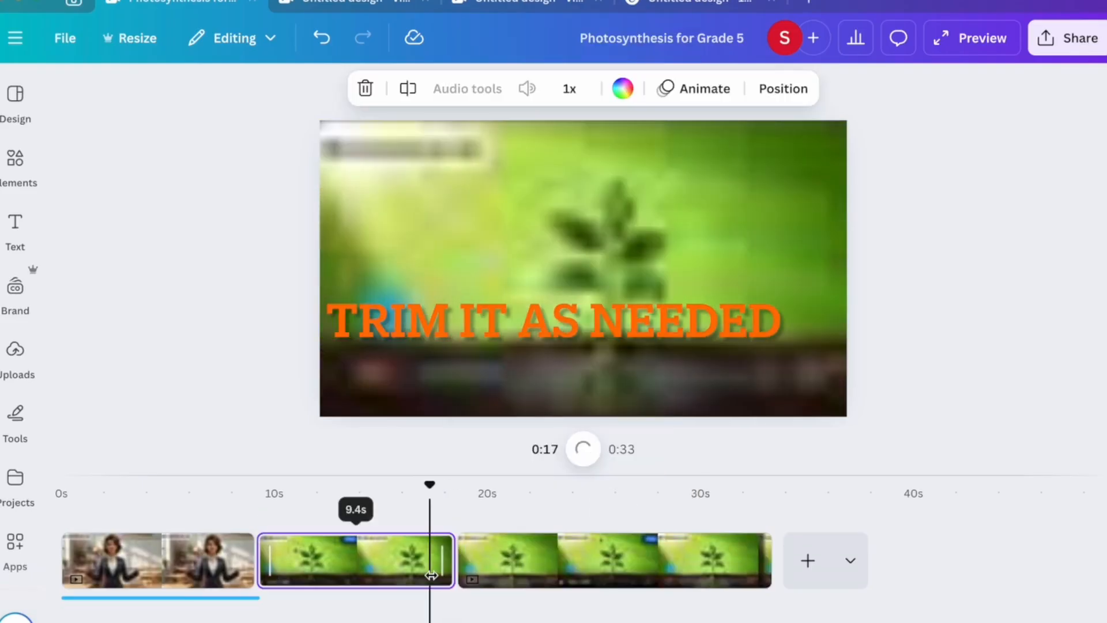
pyautogui.press('Delete')
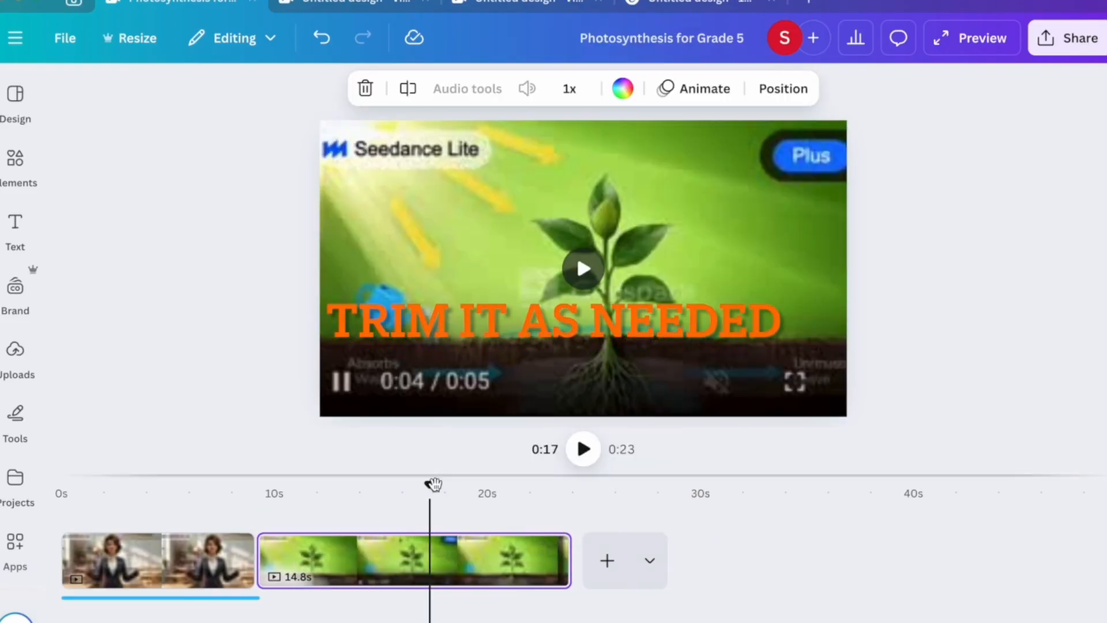
# Replay the trimmed plant clip from about 0:09 to review it, pausing at 0:14.
pyautogui.moveTo(434, 483); pyautogui.dragTo(257, 484)
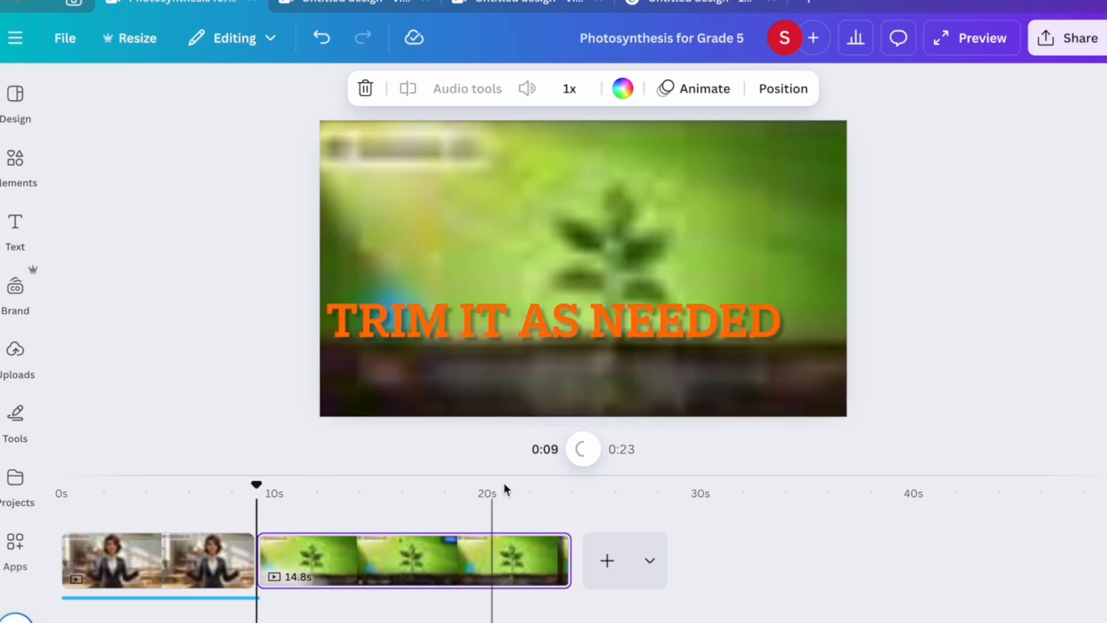
pyautogui.press('space')
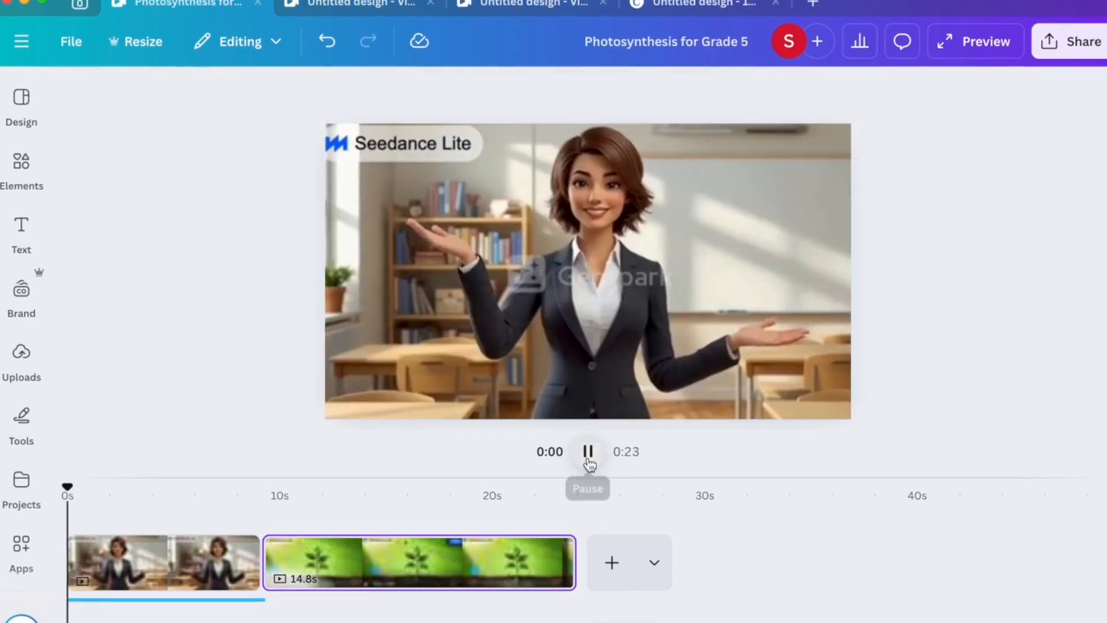
pyautogui.click(589, 453)
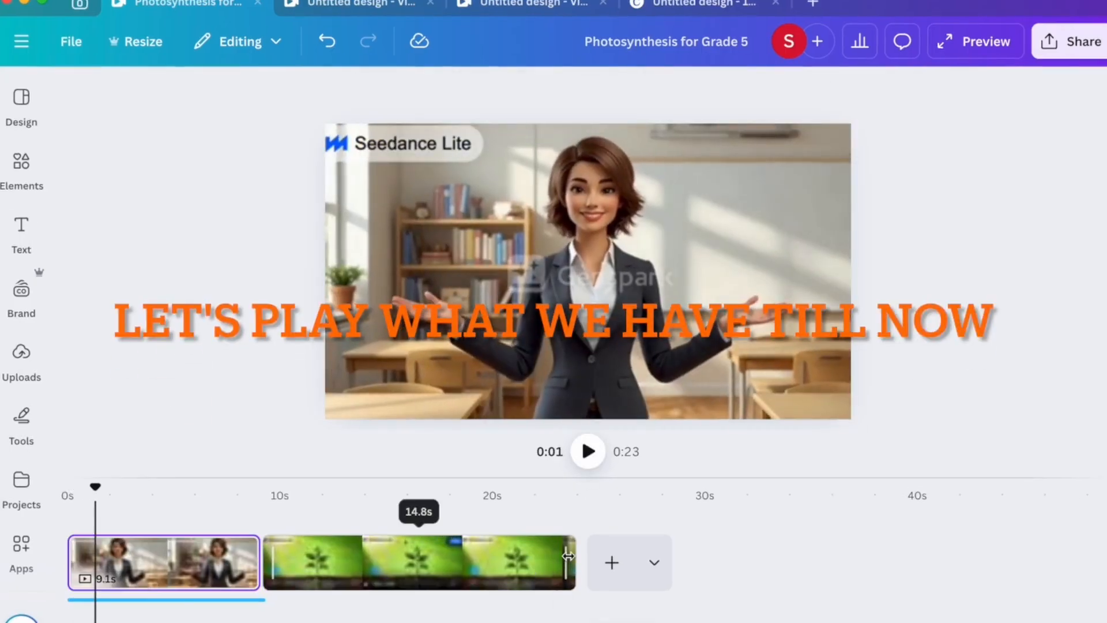
pyautogui.click(364, 563)
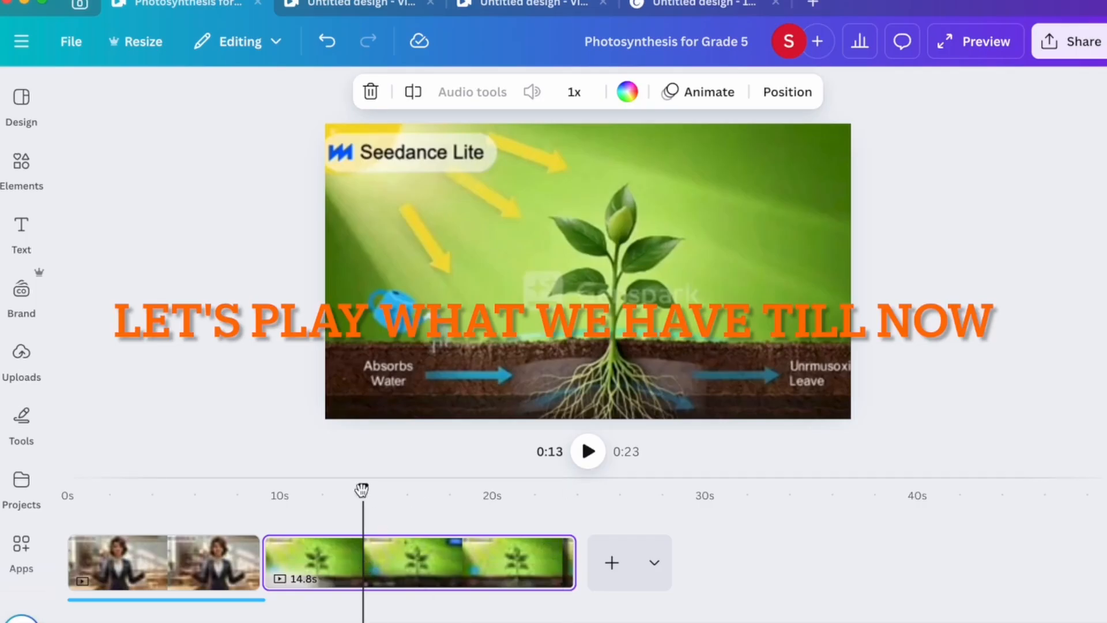
pyautogui.moveTo(363, 487); pyautogui.dragTo(261, 503)
pyautogui.click(588, 451)
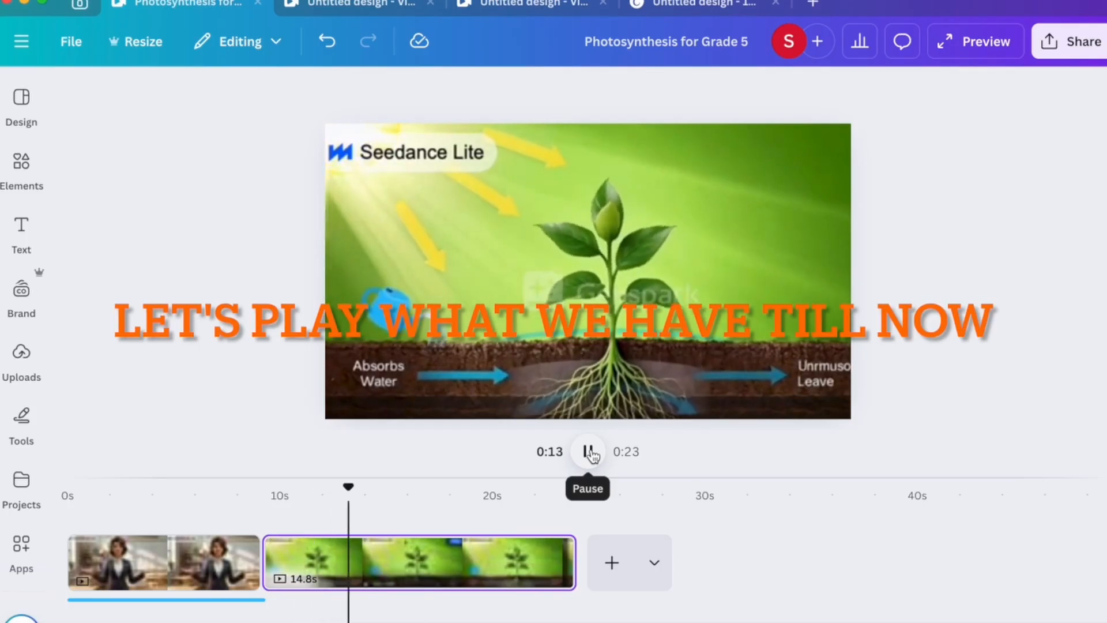
pyautogui.click(590, 453)
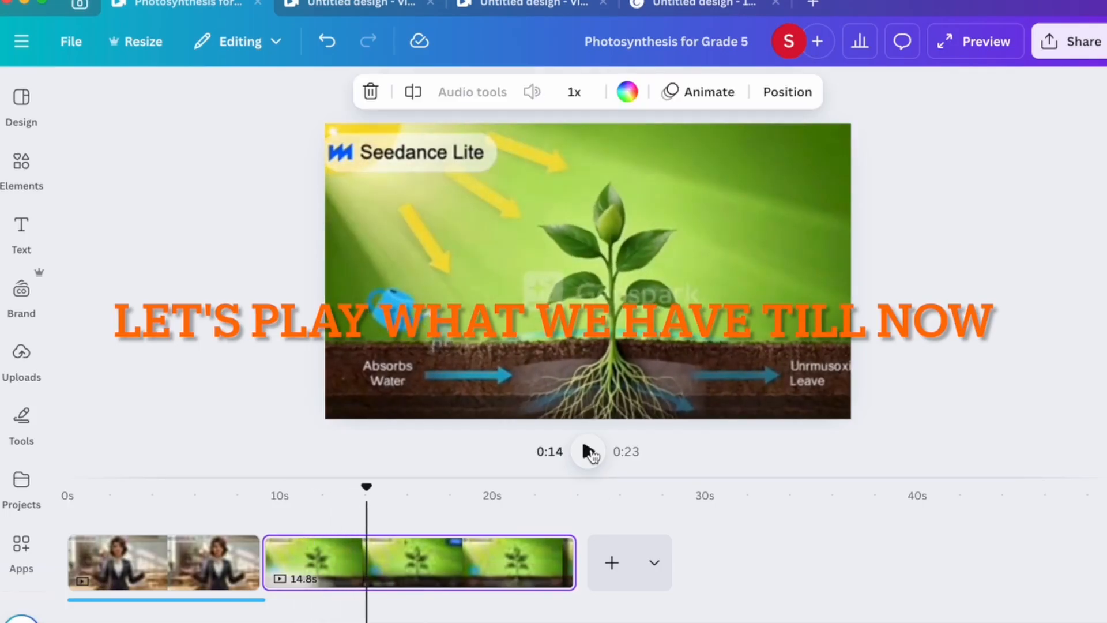
pyautogui.rightClick(366, 570)
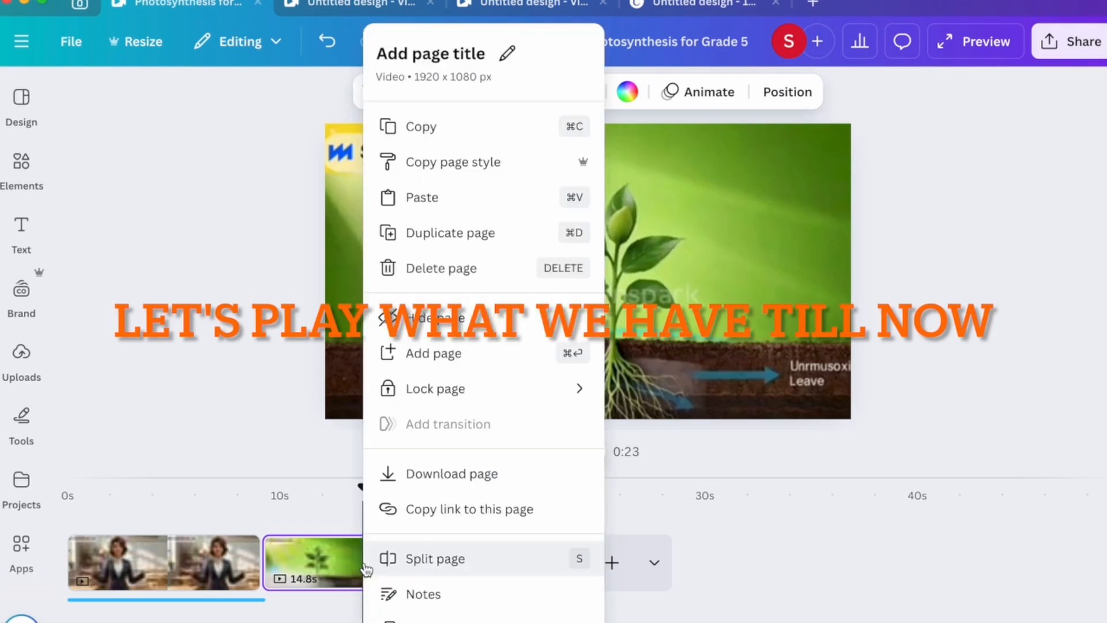
# Trim the plant clip to 4.7 s and paste two more copies, removing the blank page.
pyautogui.click(376, 558)
pyautogui.click(441, 568)
pyautogui.press('Delete')
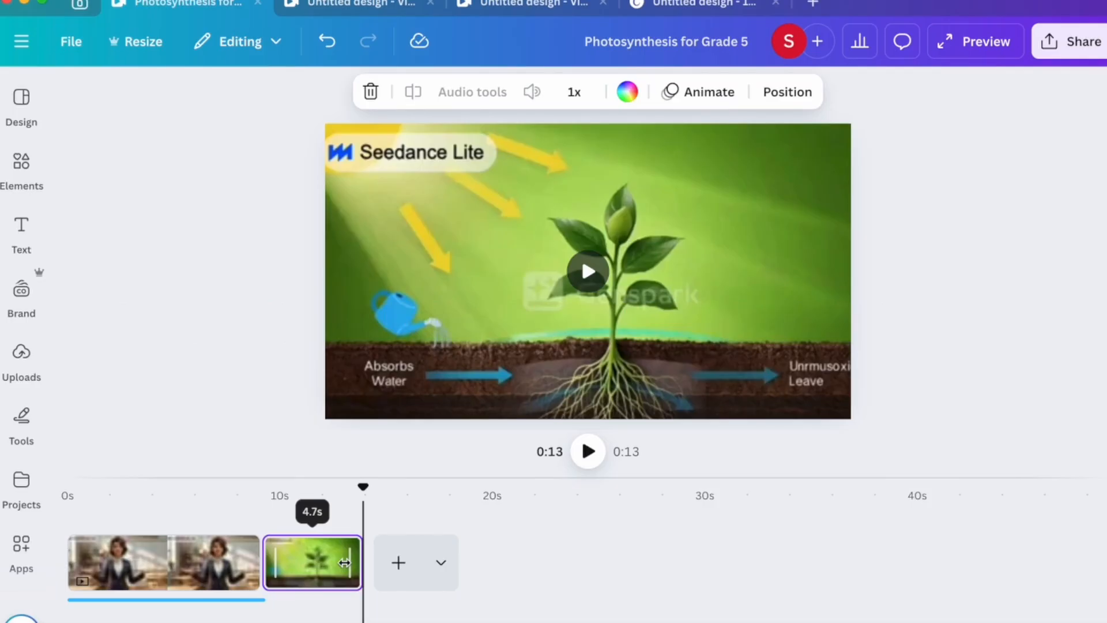
pyautogui.click(397, 561)
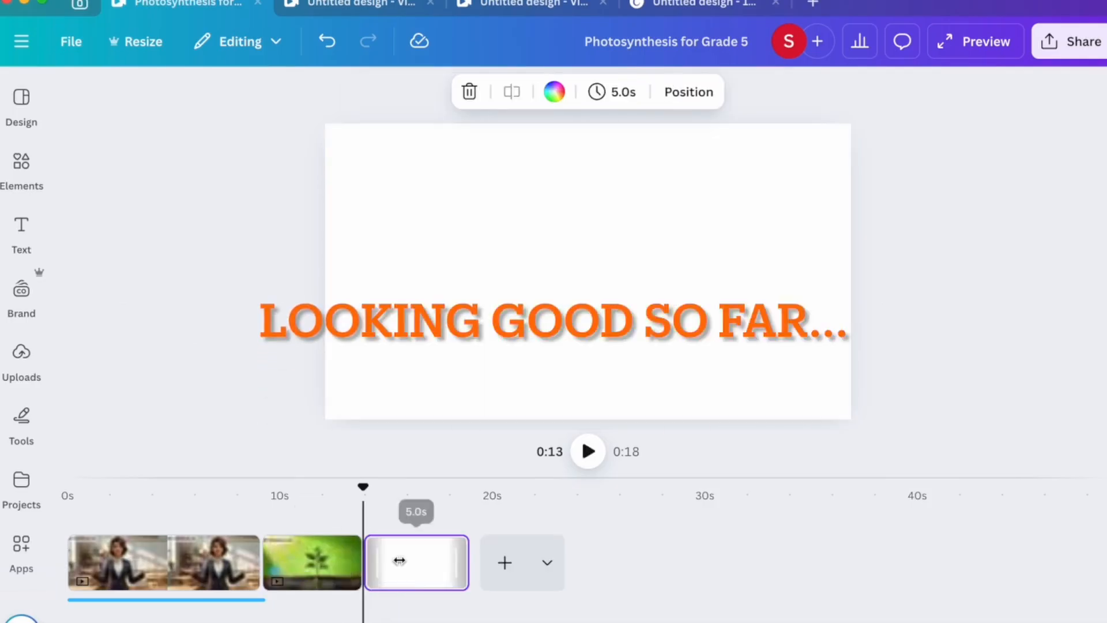
pyautogui.press('super+v')
pyautogui.click(415, 573)
pyautogui.press('super+v')
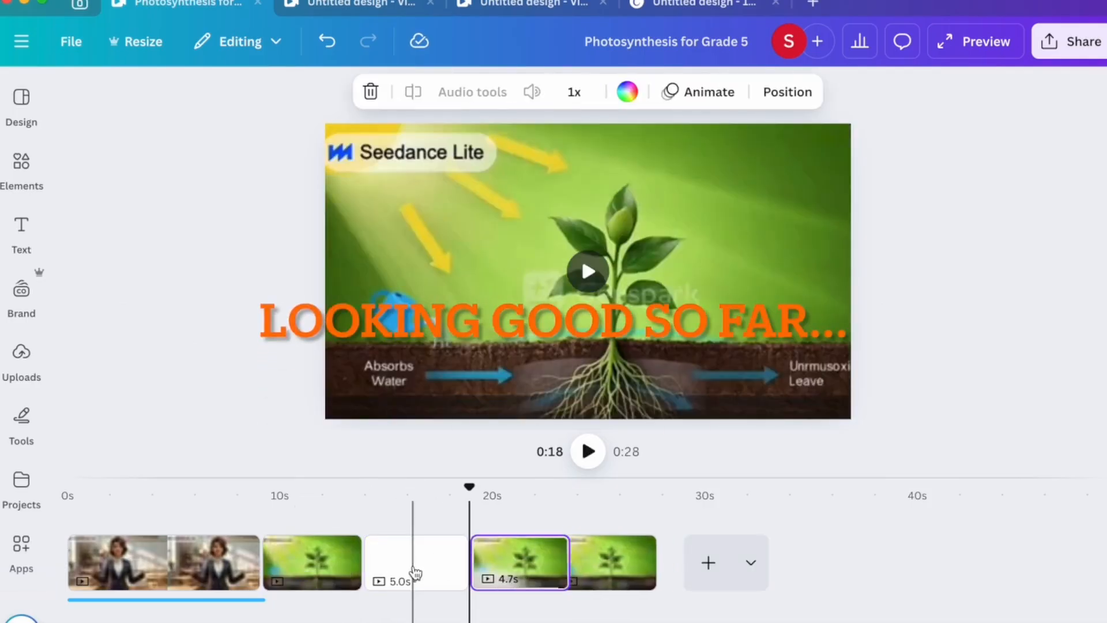
pyautogui.click(415, 572)
pyautogui.press('Delete')
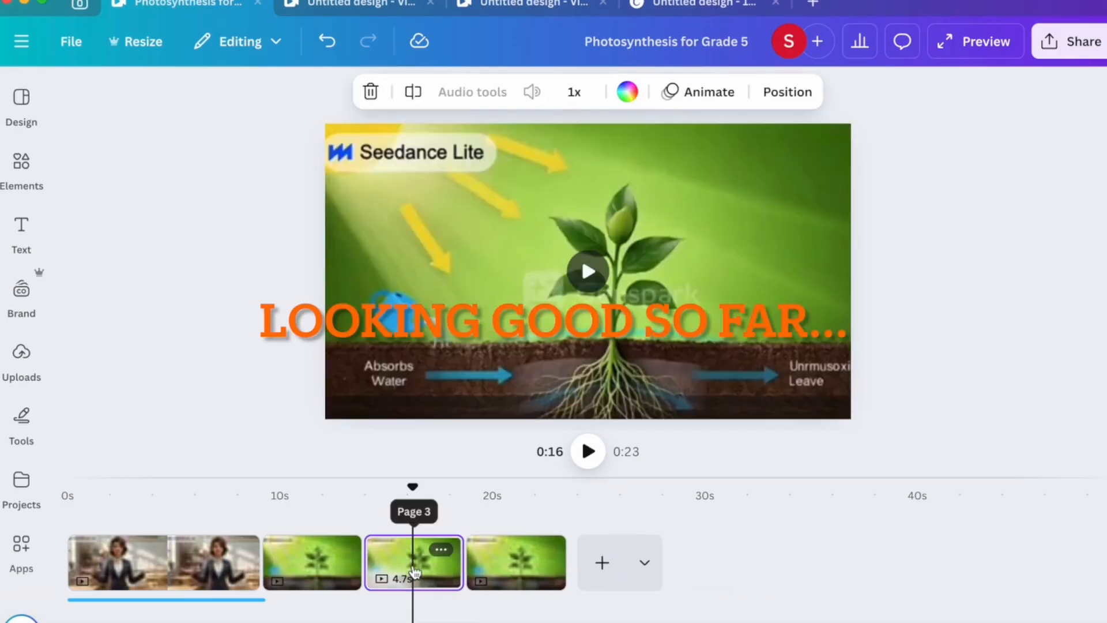
# Scrub back to about 9.2 seconds to review the repeated clips, then begin a ChatGPT message.
pyautogui.moveTo(412, 487); pyautogui.dragTo(263, 512)
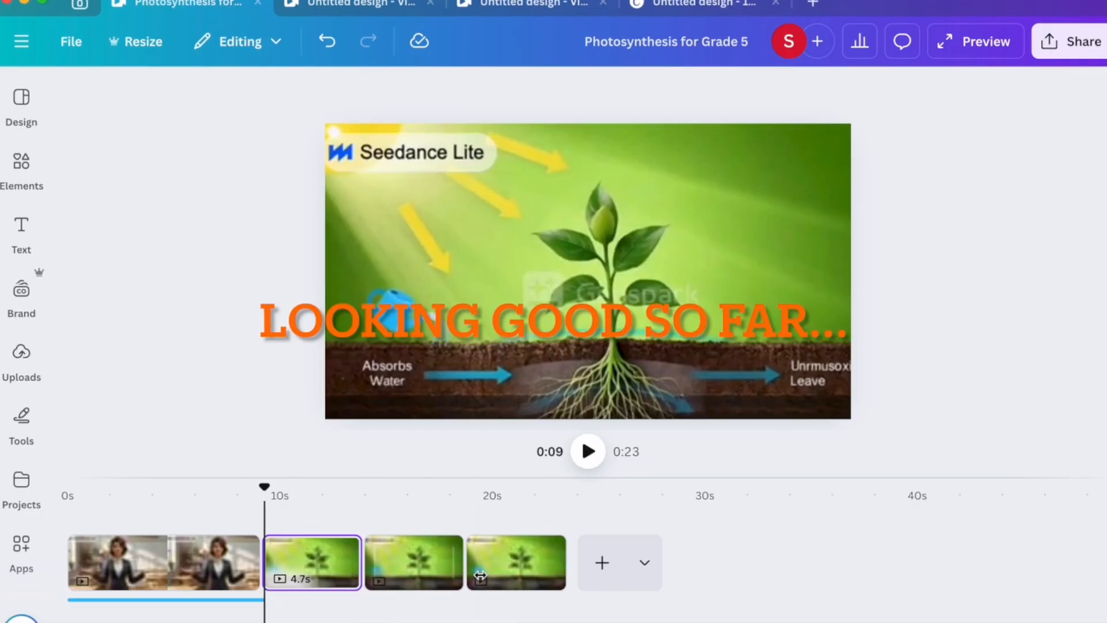
pyautogui.moveTo(267, 489); pyautogui.dragTo(262, 488)
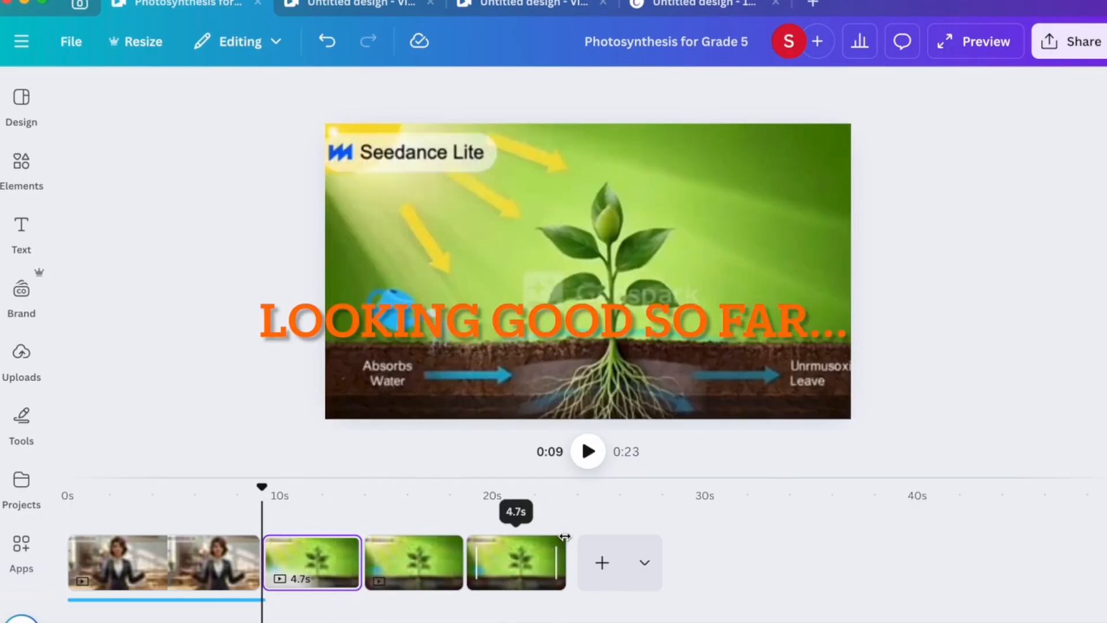
pyautogui.click(565, 536)
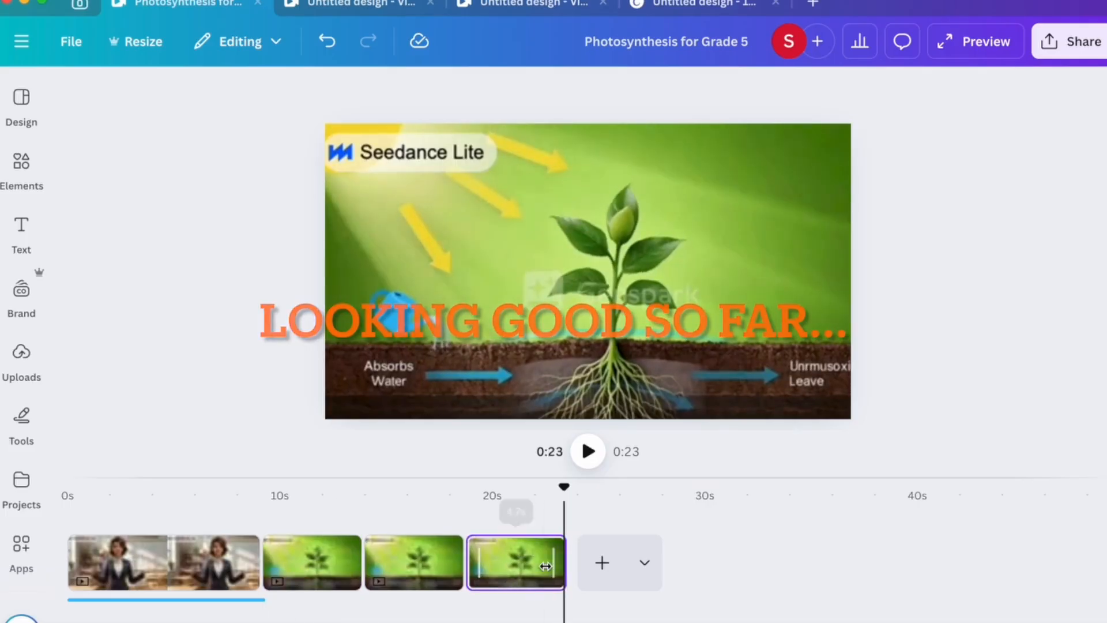
pyautogui.moveTo(555, 492); pyautogui.dragTo(264, 507)
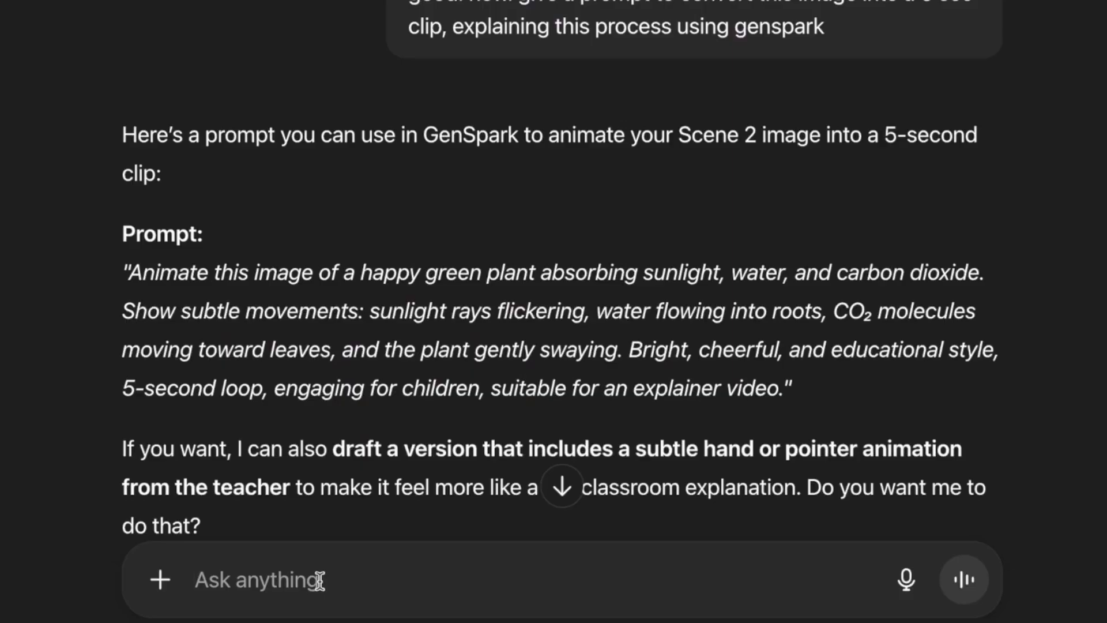
pyautogui.write('ok.')
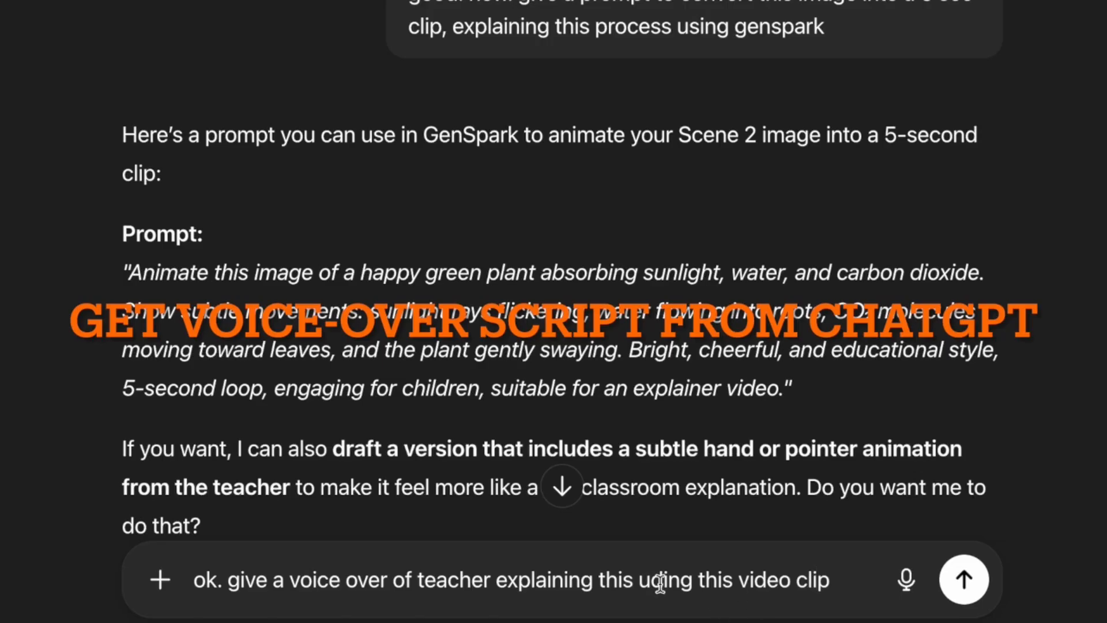
# Finish the voice-over request with 'photosynthesis' and a 15-second limit, send it, and read the script.
pyautogui.press('BackSpace')
pyautogui.write('s')
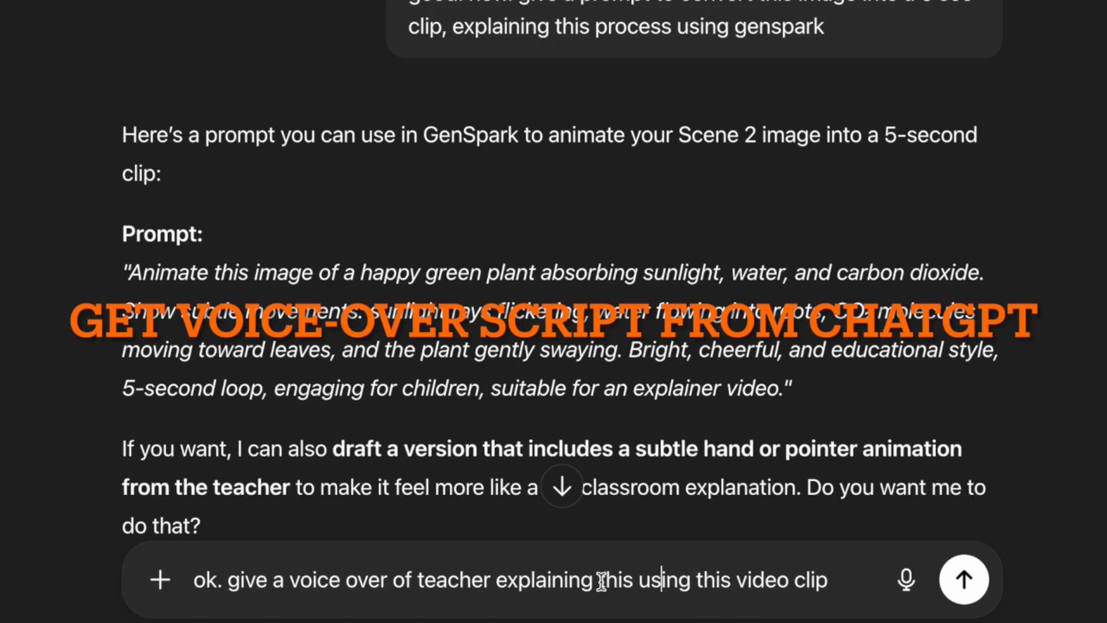
pyautogui.click(598, 579)
pyautogui.write('pho')
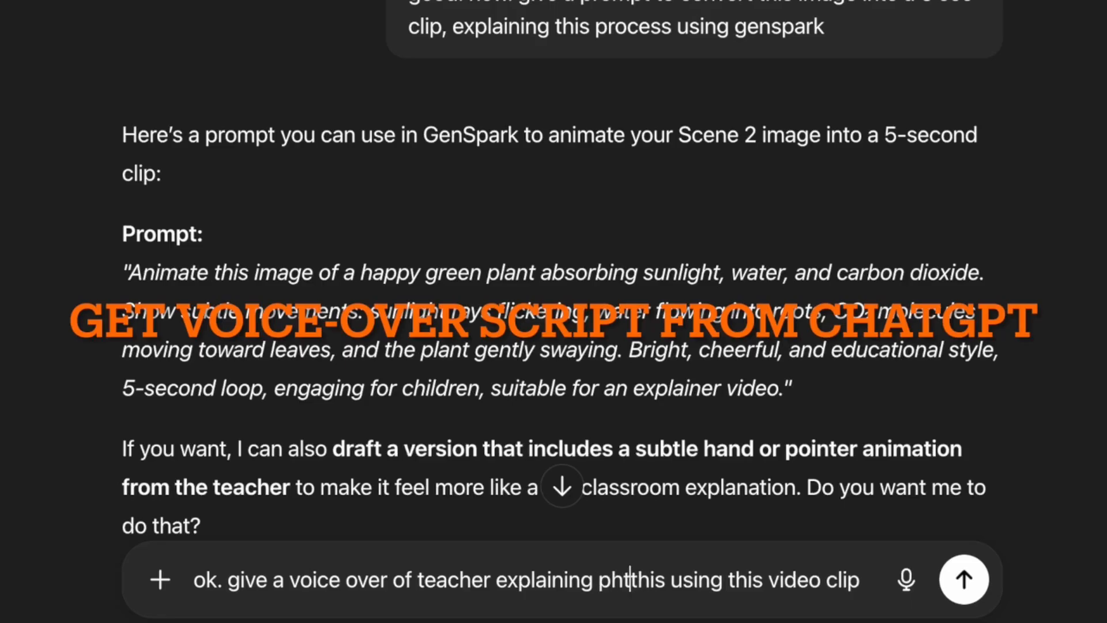
pyautogui.write('tosynthes')
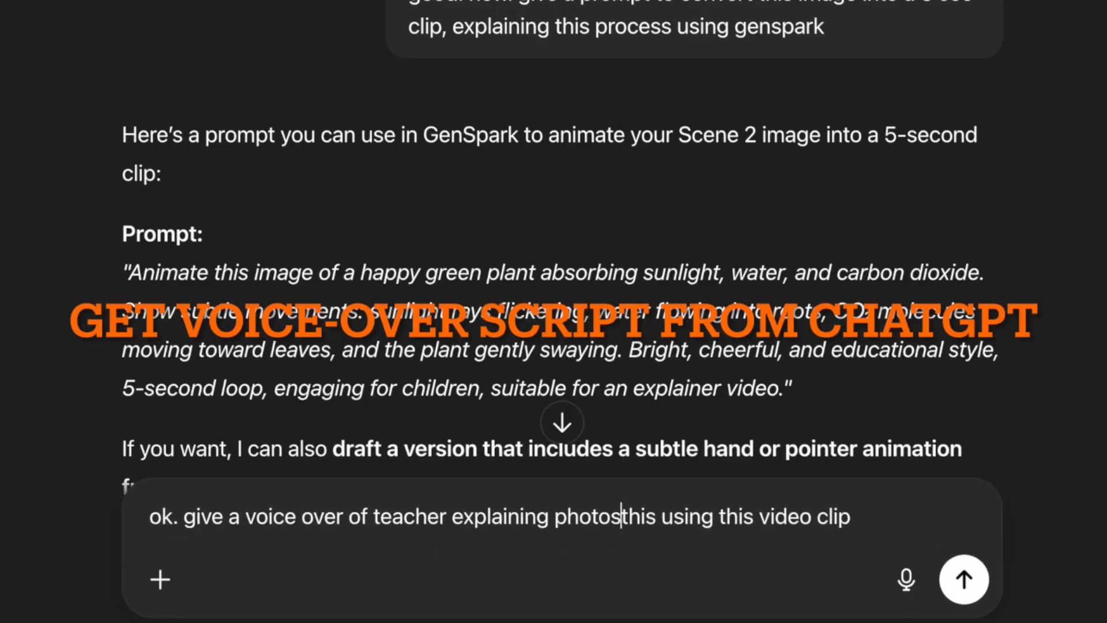
pyautogui.write('is')
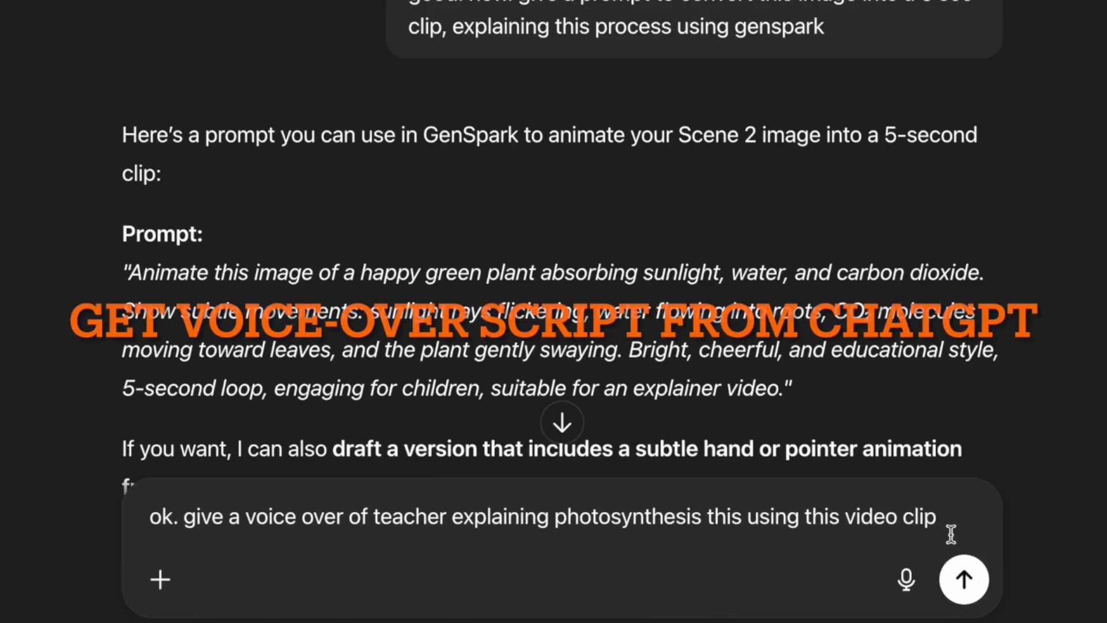
pyautogui.click(937, 518)
pyautogui.write('. keep ')
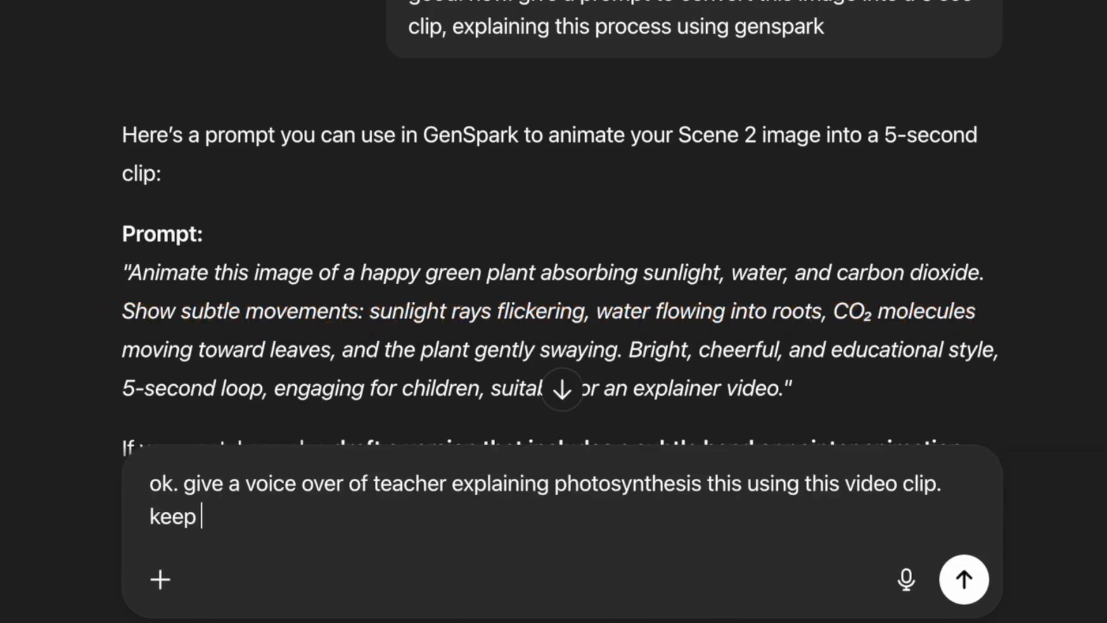
pyautogui.write('it 15 sec')
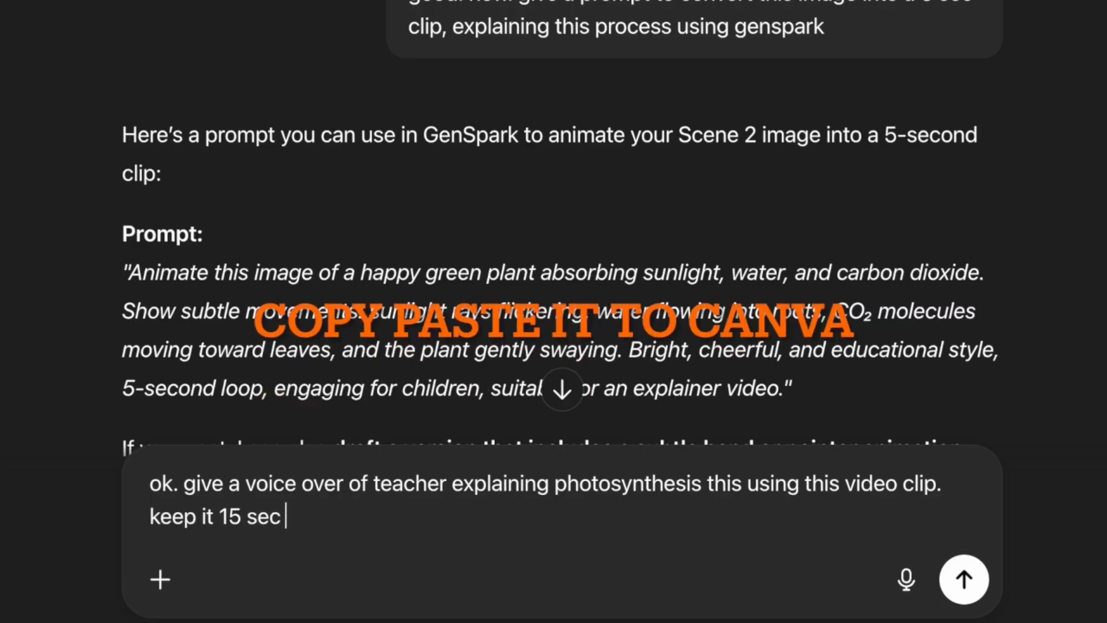
pyautogui.press('Return')
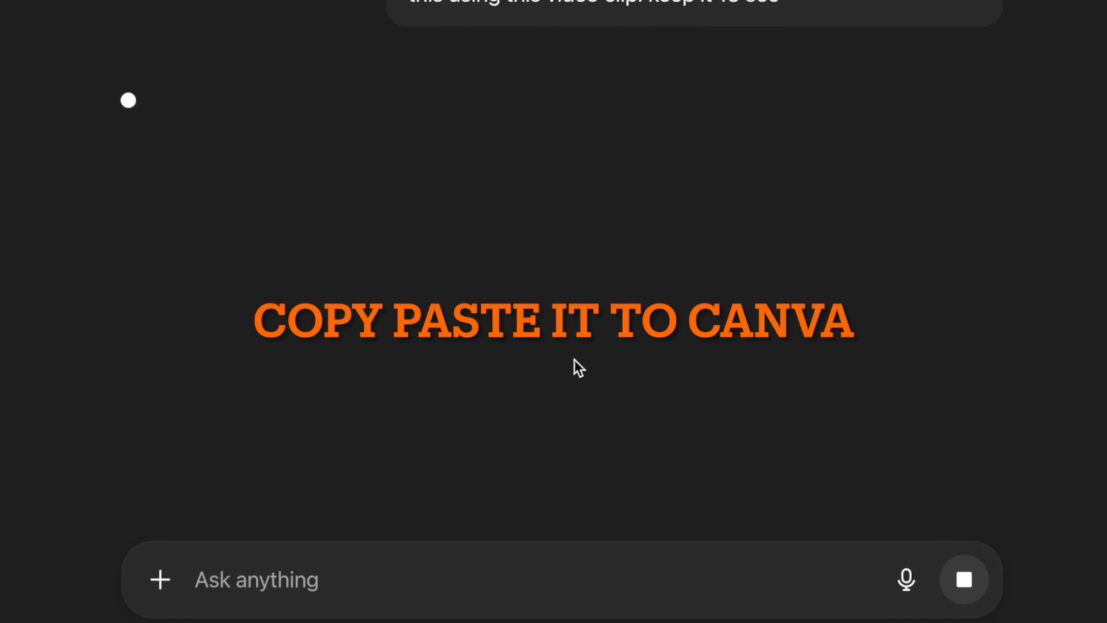
pyautogui.scroll(1, 578, 368)
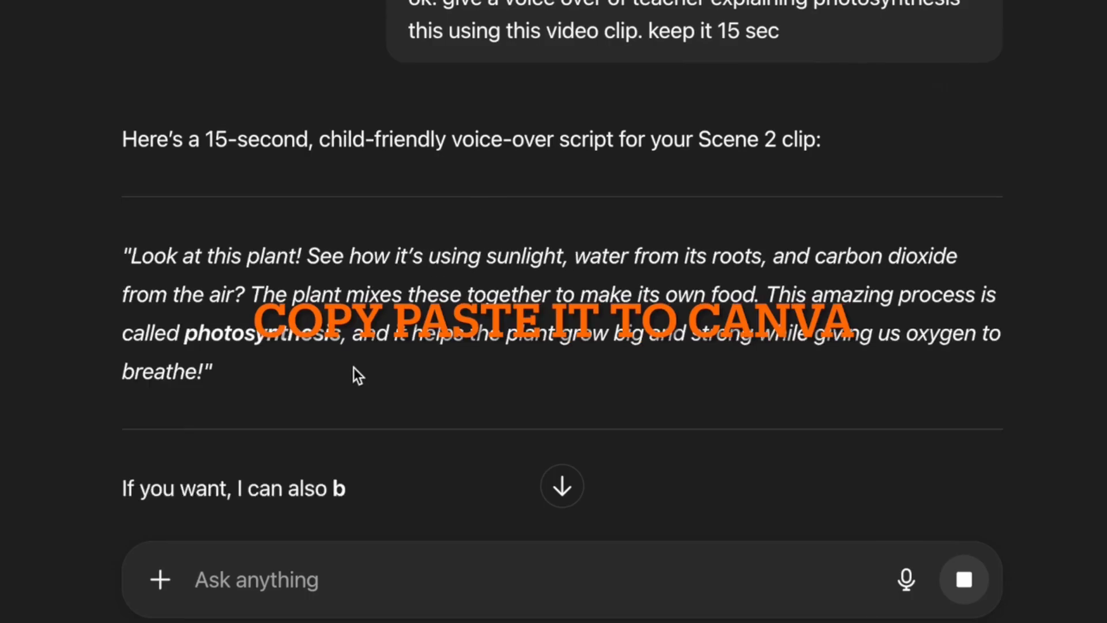
pyautogui.scroll(-2, 354, 367)
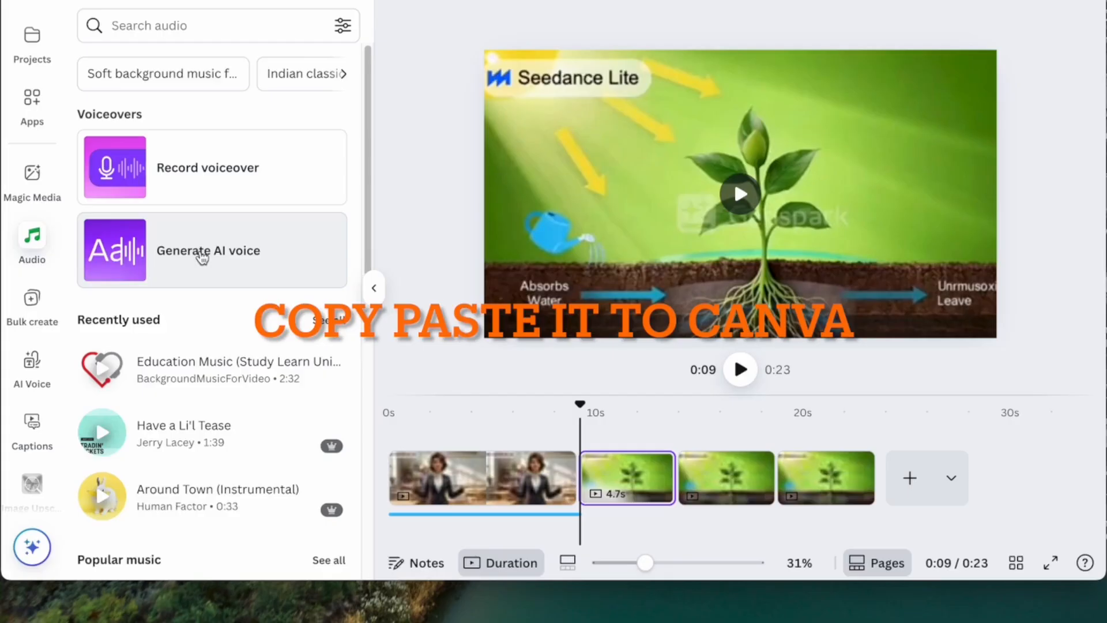
# Replace the AI Voice text with the Scene 2 script and generate a 16.5 s Carol voice-over.
pyautogui.click(200, 255)
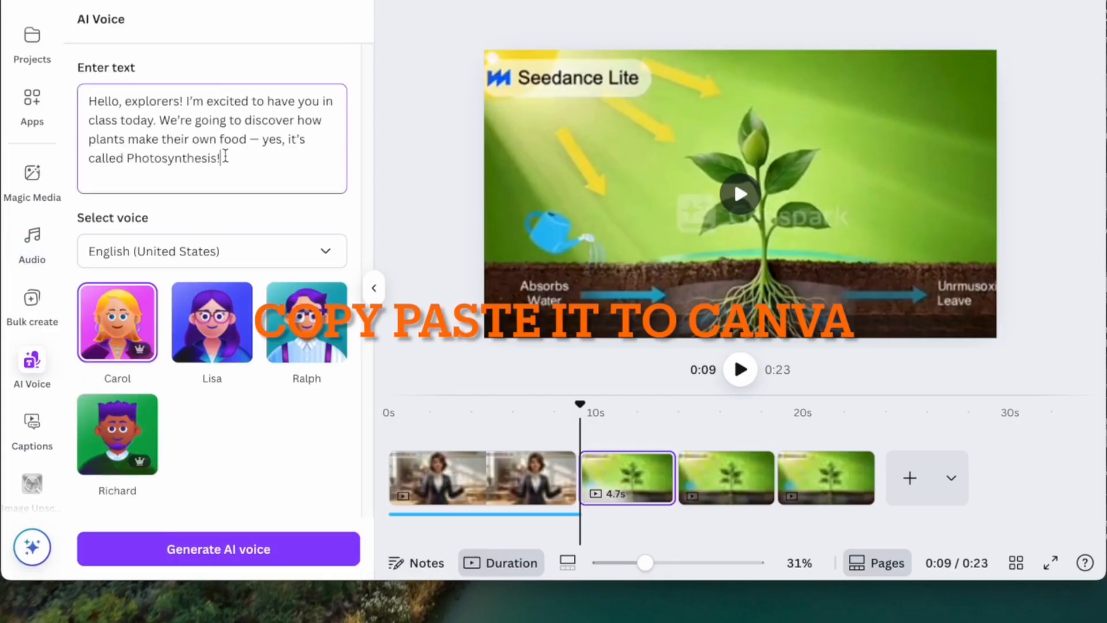
pyautogui.moveTo(225, 156); pyautogui.dragTo(64, 90)
pyautogui.hotkey('ctrl', 'v')
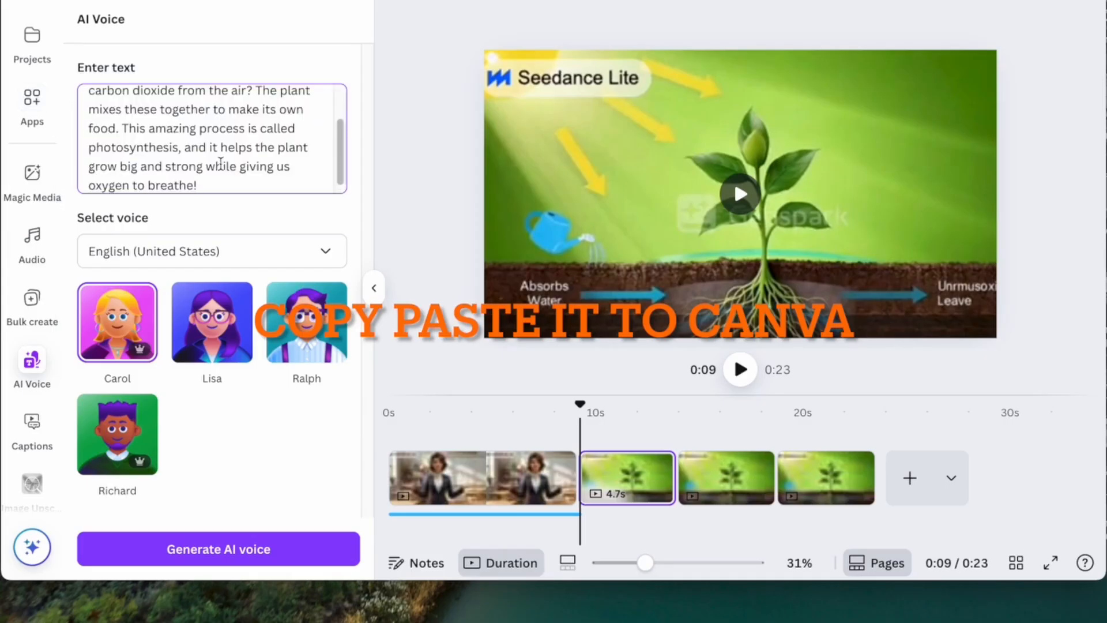
pyautogui.click(120, 339)
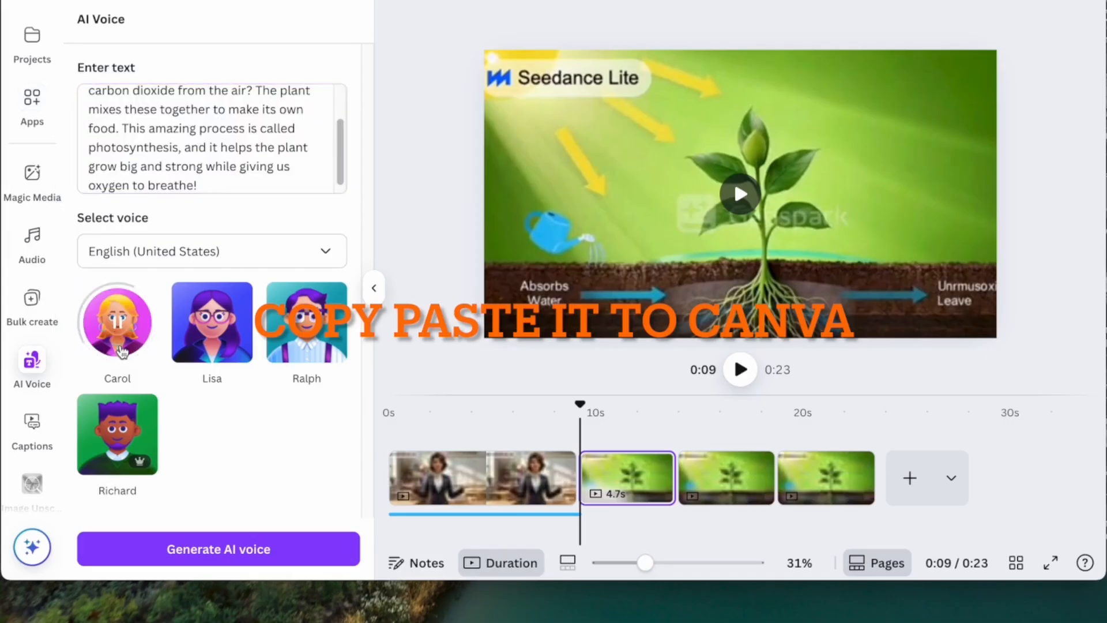
pyautogui.click(177, 551)
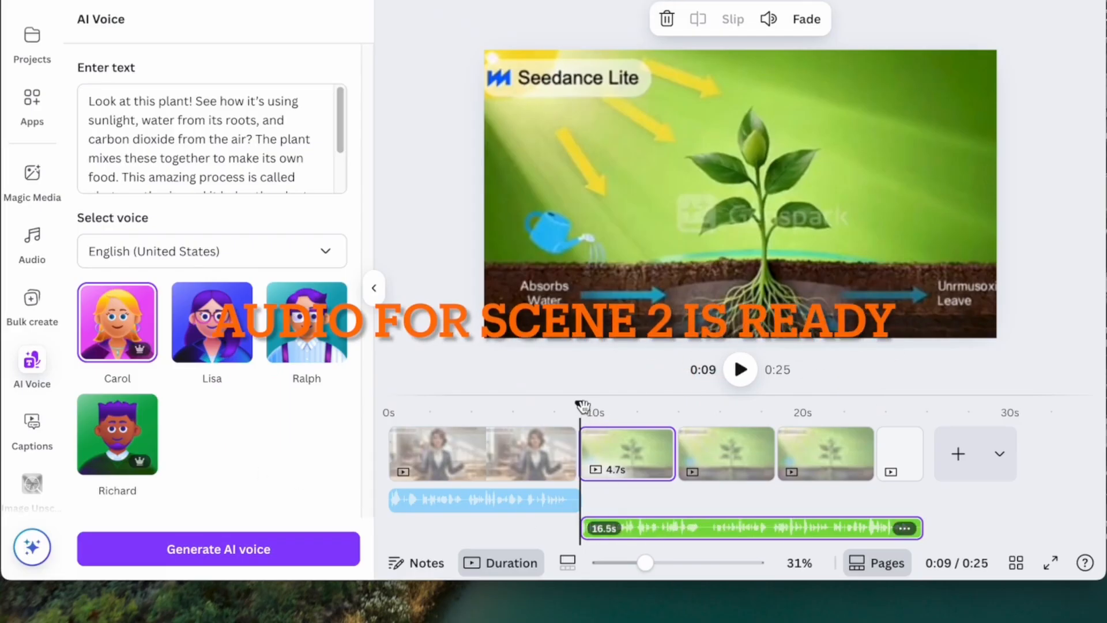
pyautogui.moveTo(581, 406); pyautogui.dragTo(340, 432)
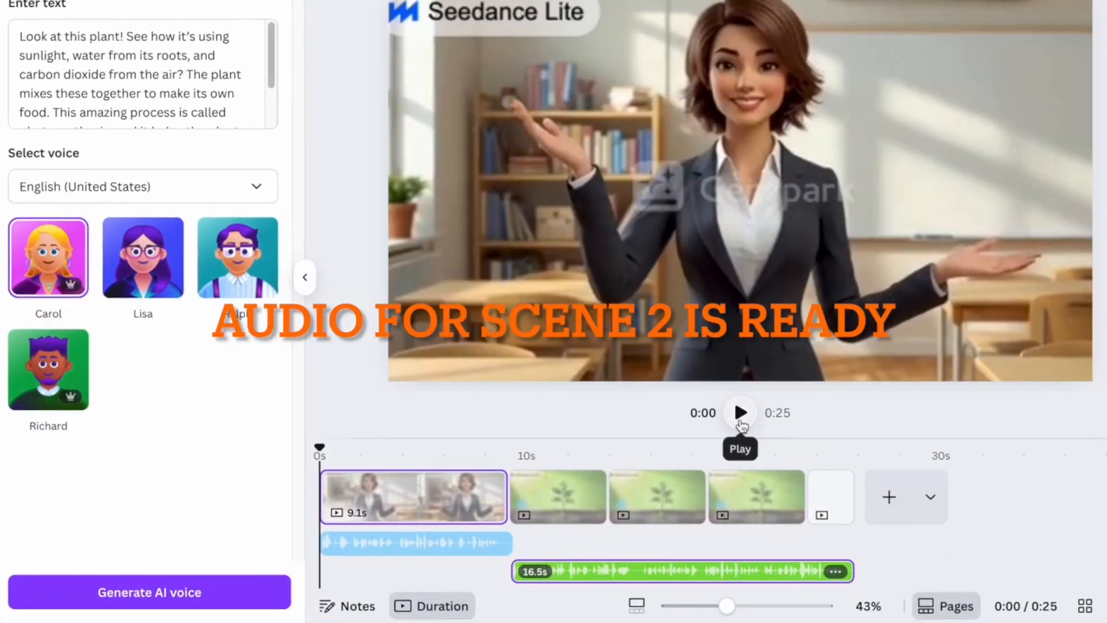
pyautogui.click(741, 422)
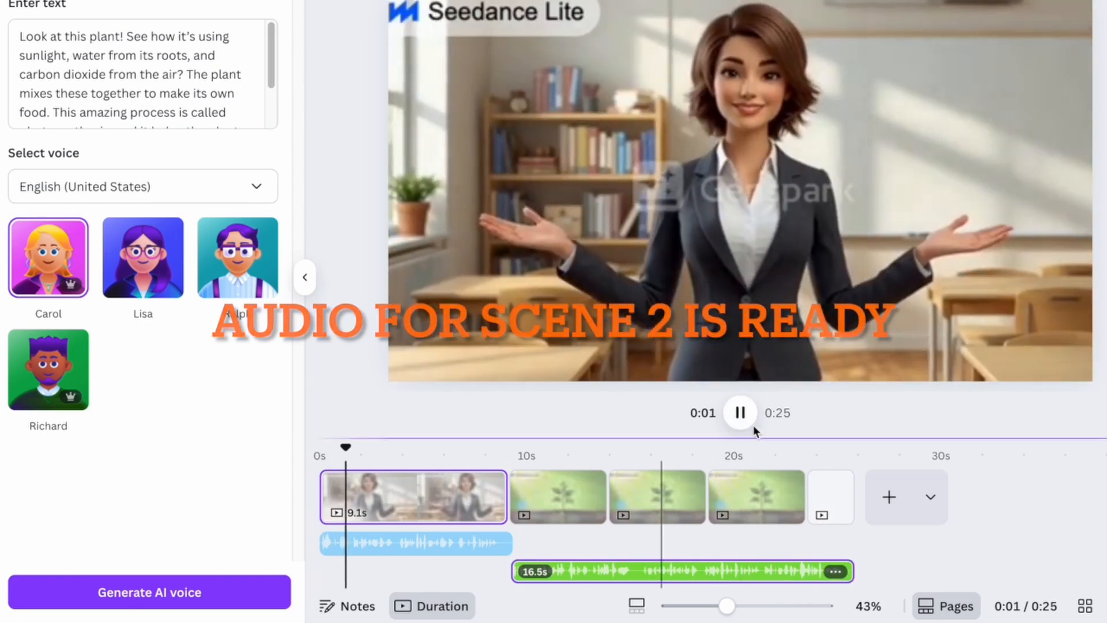
# Duplicate the last plant clip and trim the copy to 2.5 s, then replay the ending.
pyautogui.click(741, 413)
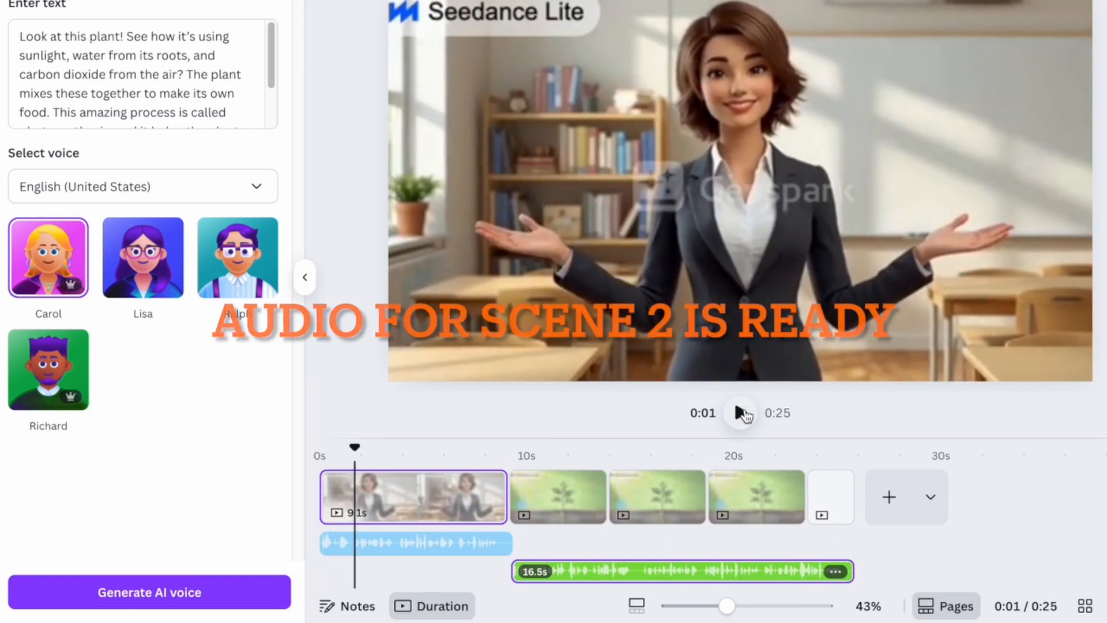
pyautogui.click(762, 505)
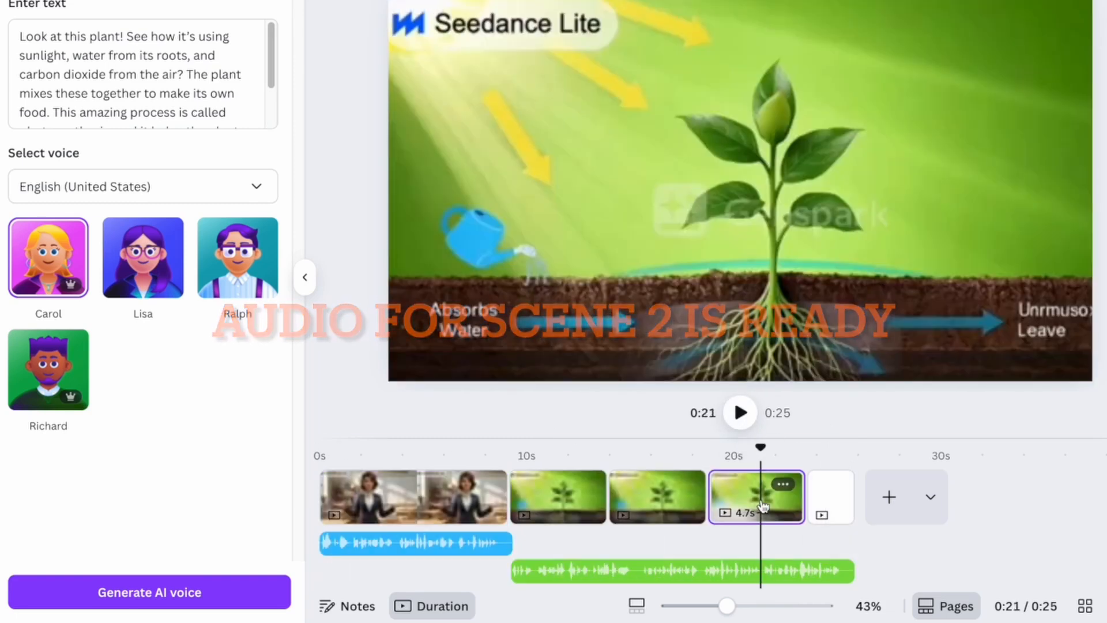
pyautogui.hotkey('ctrl', 'd')
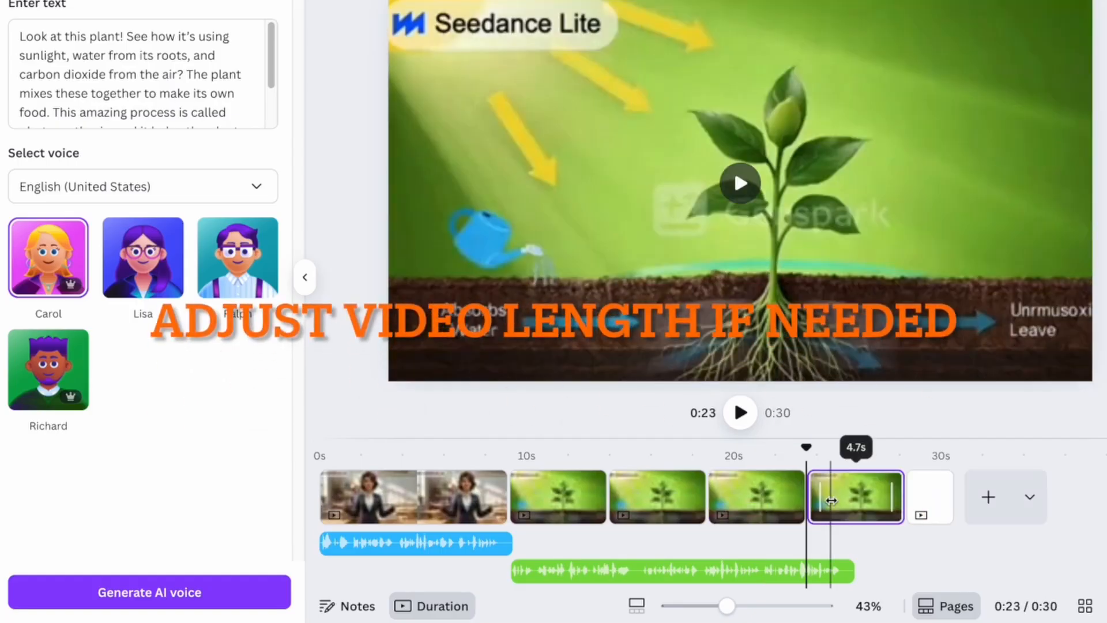
pyautogui.moveTo(892, 501); pyautogui.dragTo(845, 499)
pyautogui.moveTo(858, 456); pyautogui.dragTo(774, 450)
pyautogui.click(741, 425)
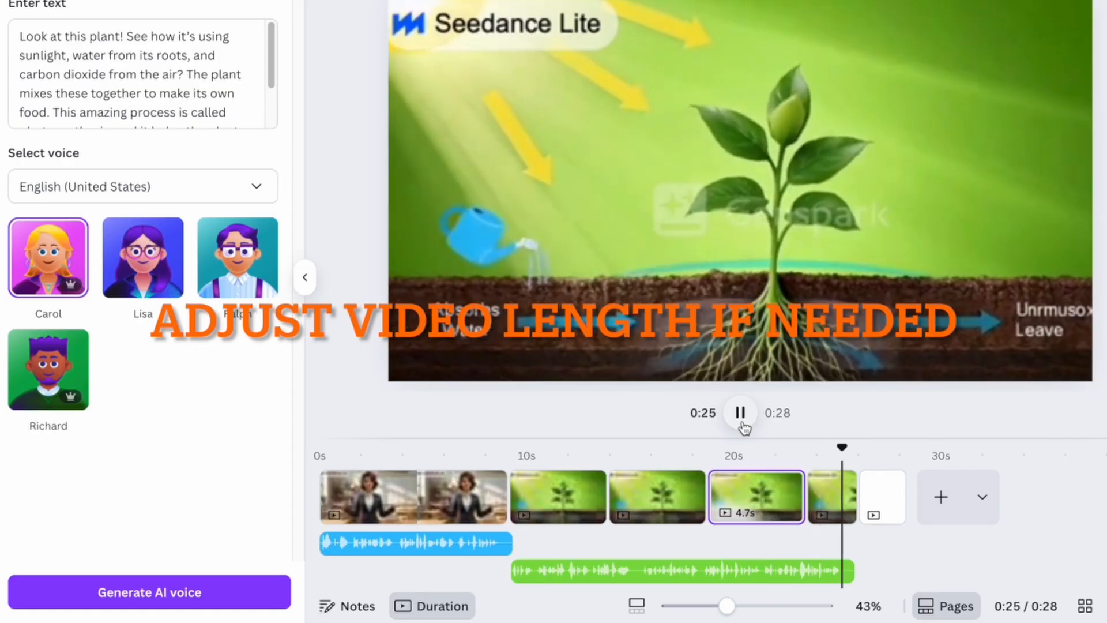
pyautogui.click(742, 424)
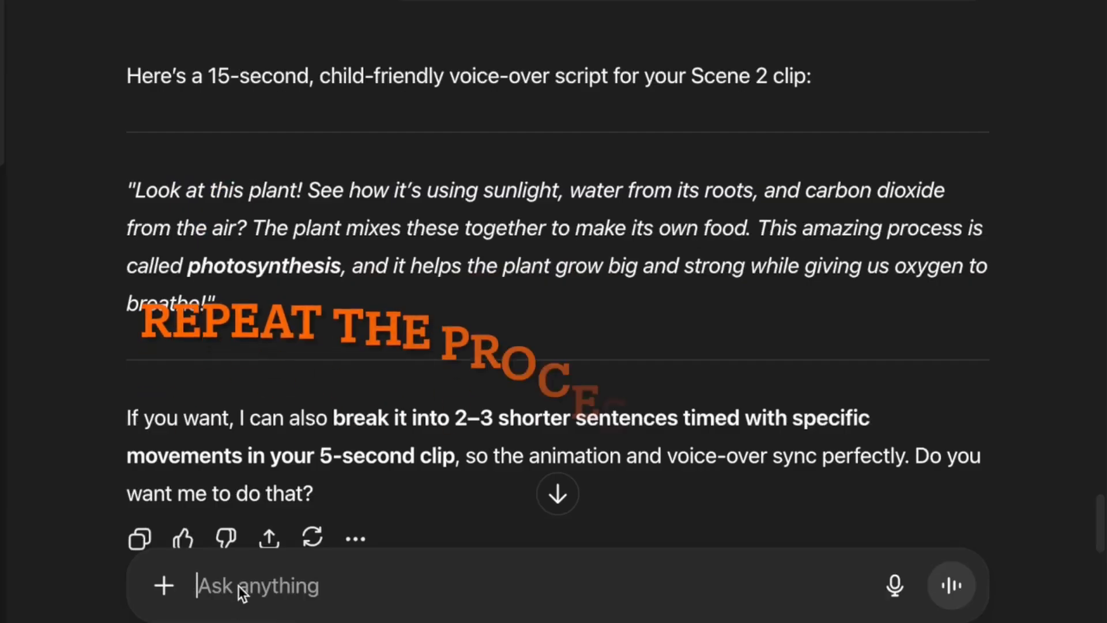
# Ask ChatGPT for an image prompt for the last scene and select the returned prompt.
pyautogui.write('good. now give')
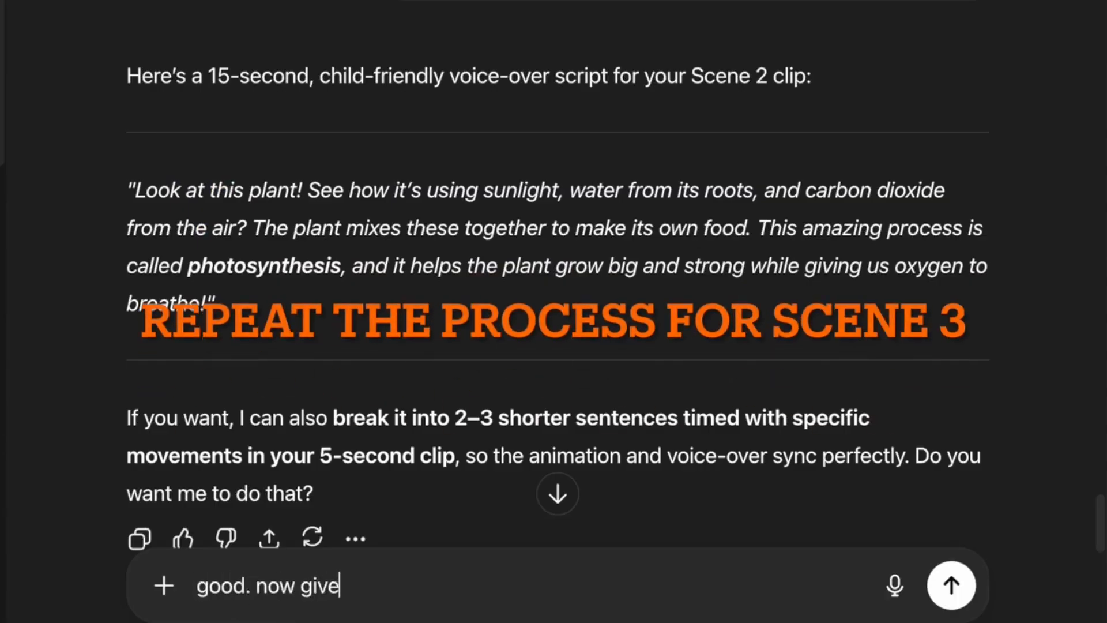
pyautogui.write(' me image prompt for last')
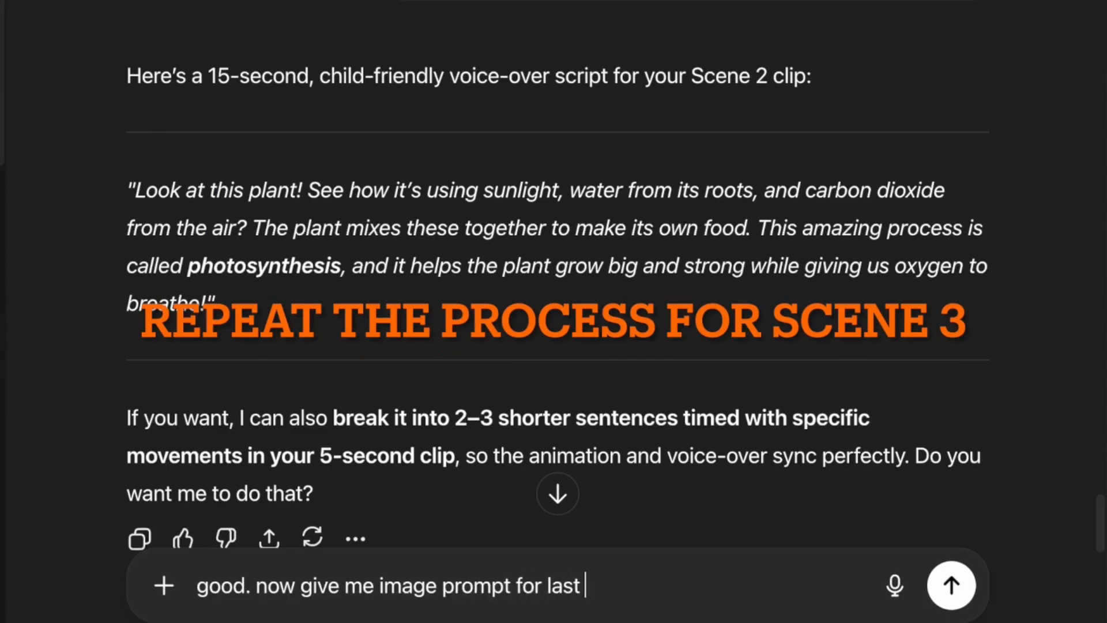
pyautogui.write(' scene 3')
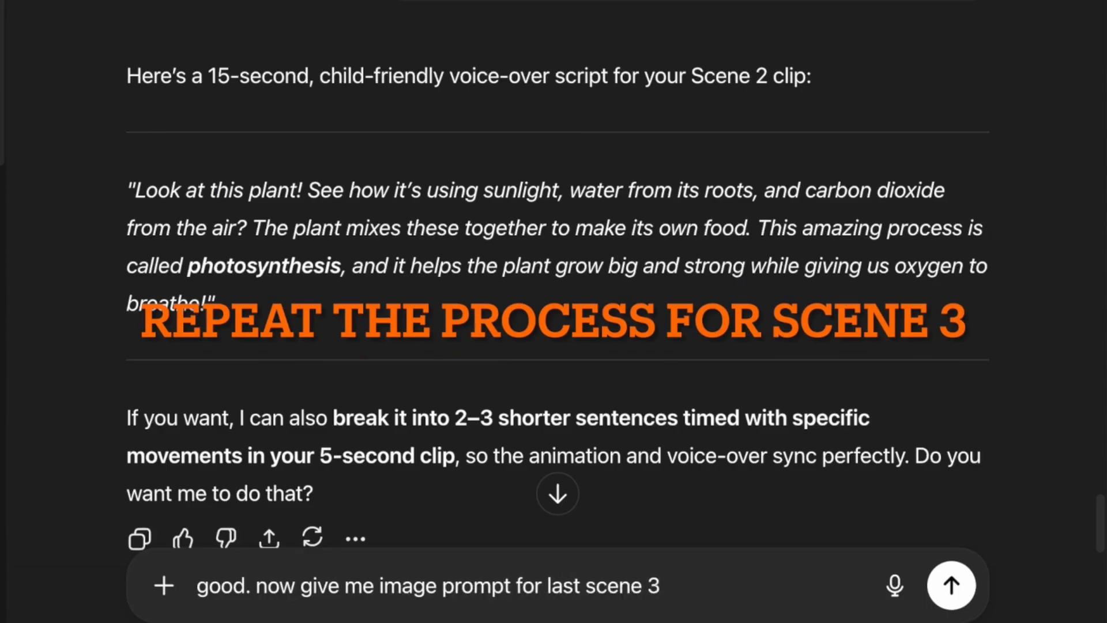
pyautogui.press('Return')
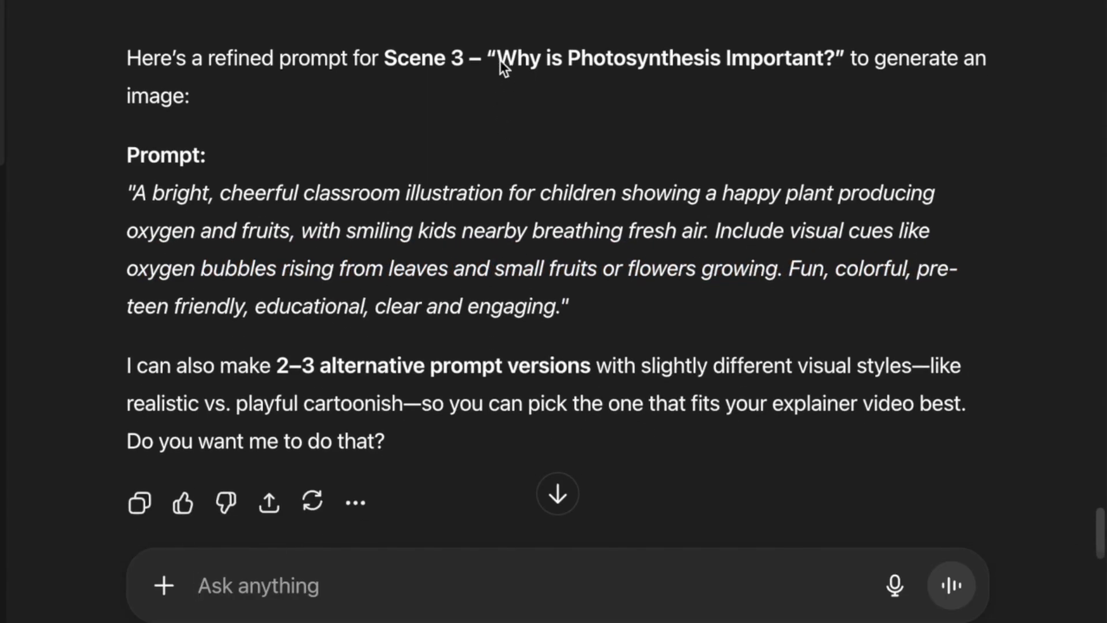
pyautogui.moveTo(500, 60); pyautogui.dragTo(825, 55)
pyautogui.click(396, 193)
pyautogui.moveTo(136, 190); pyautogui.dragTo(560, 320)
pyautogui.hotkey('ctrl', 'c')
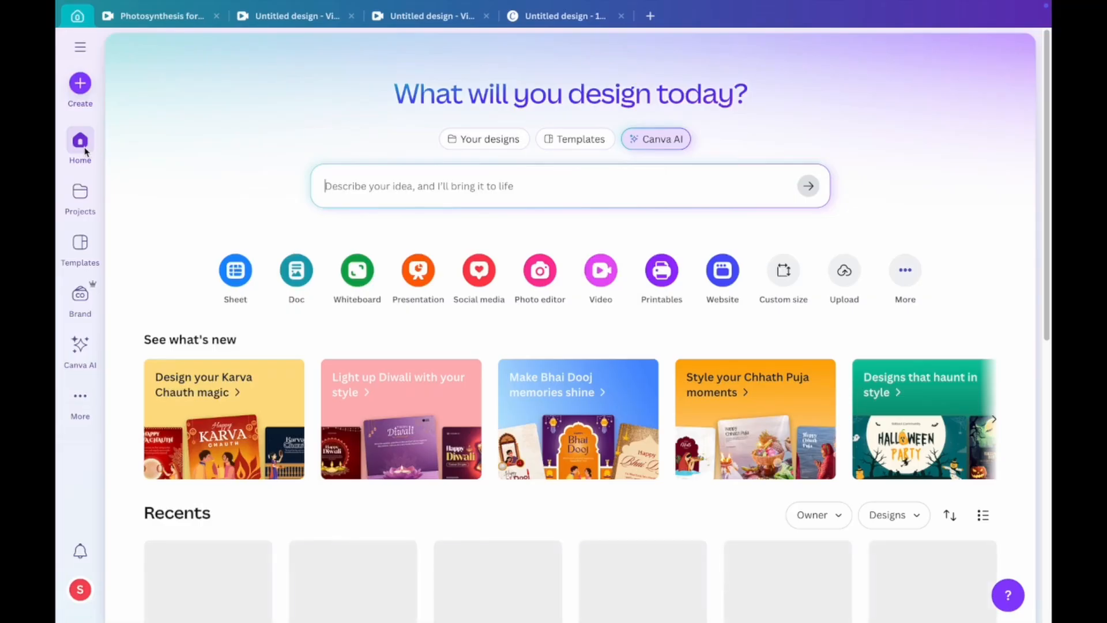
# Generate 3D Render images in Canva AI from the pasted Scene 3 prompt.
pyautogui.click(665, 141)
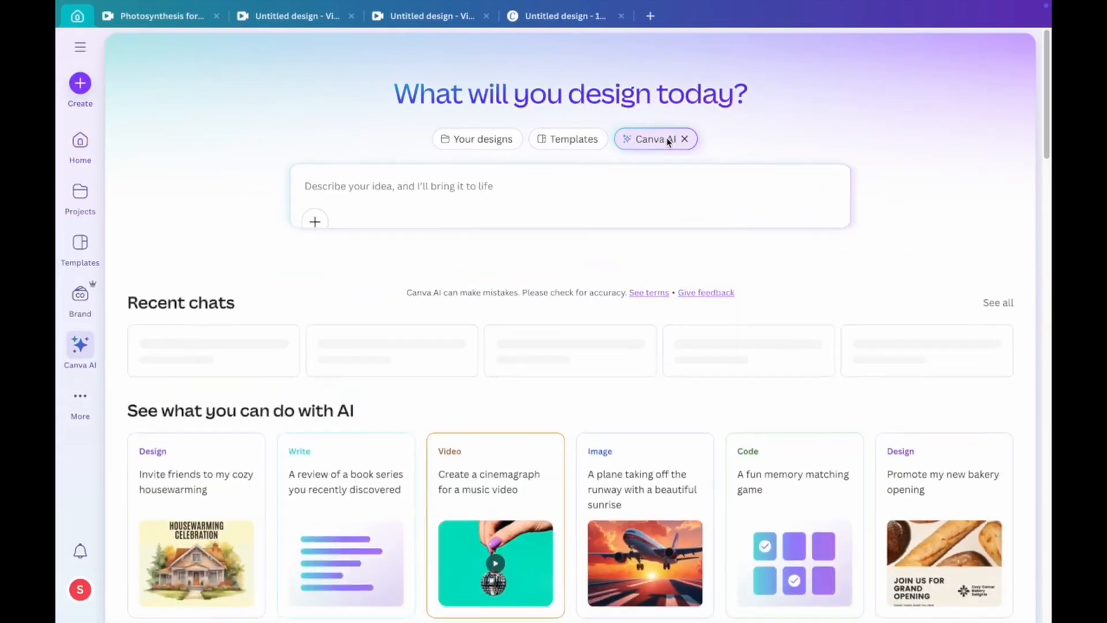
pyautogui.hotkey('ctrl', 'v')
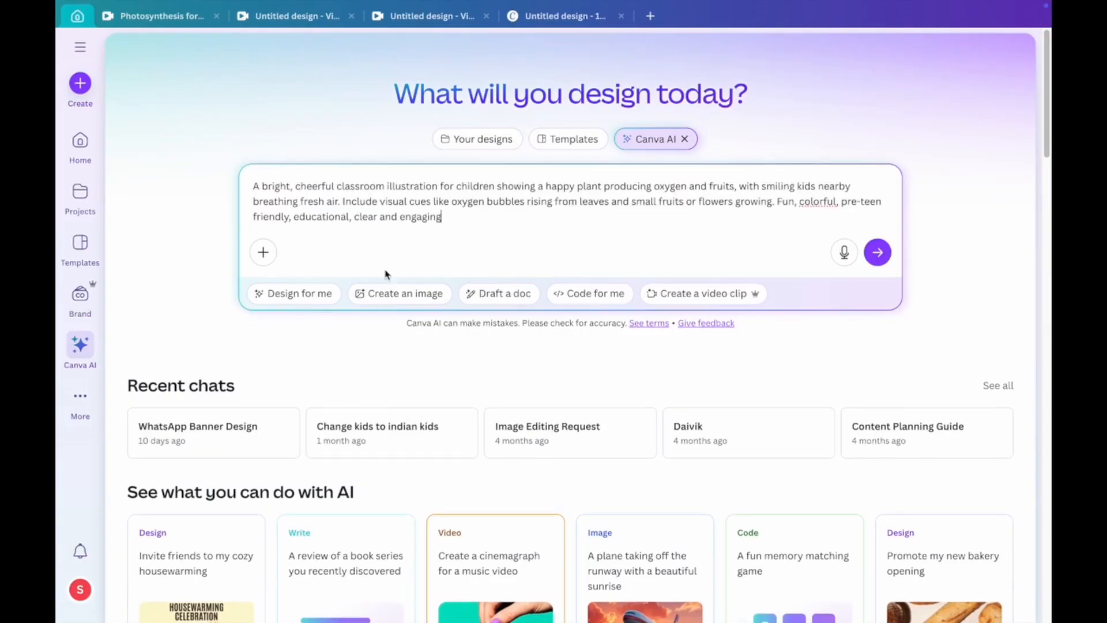
pyautogui.click(388, 294)
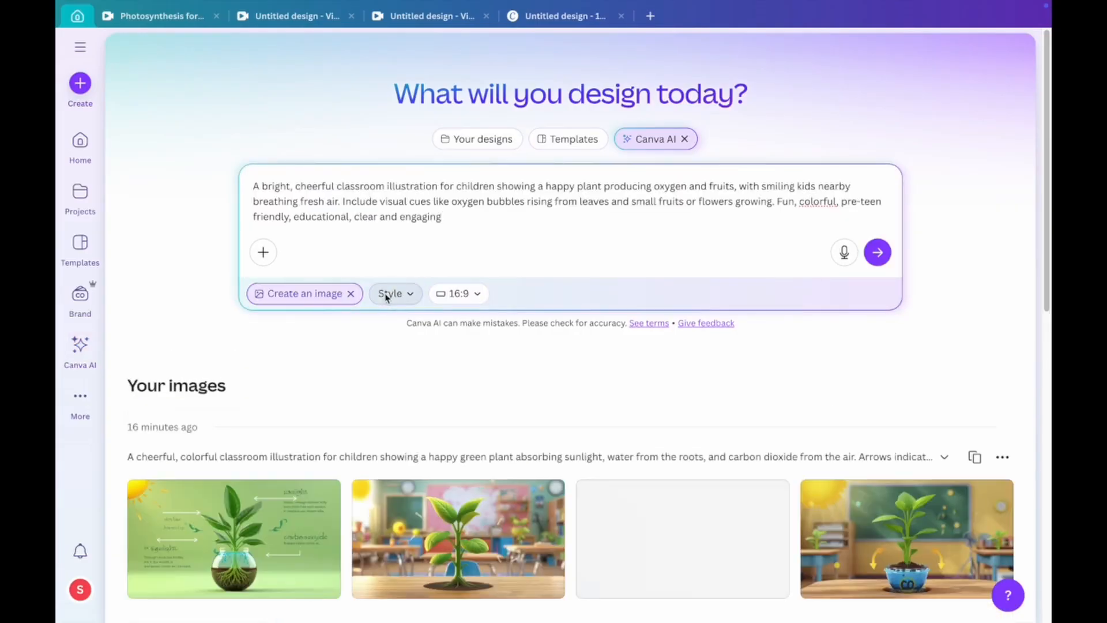
pyautogui.click(392, 294)
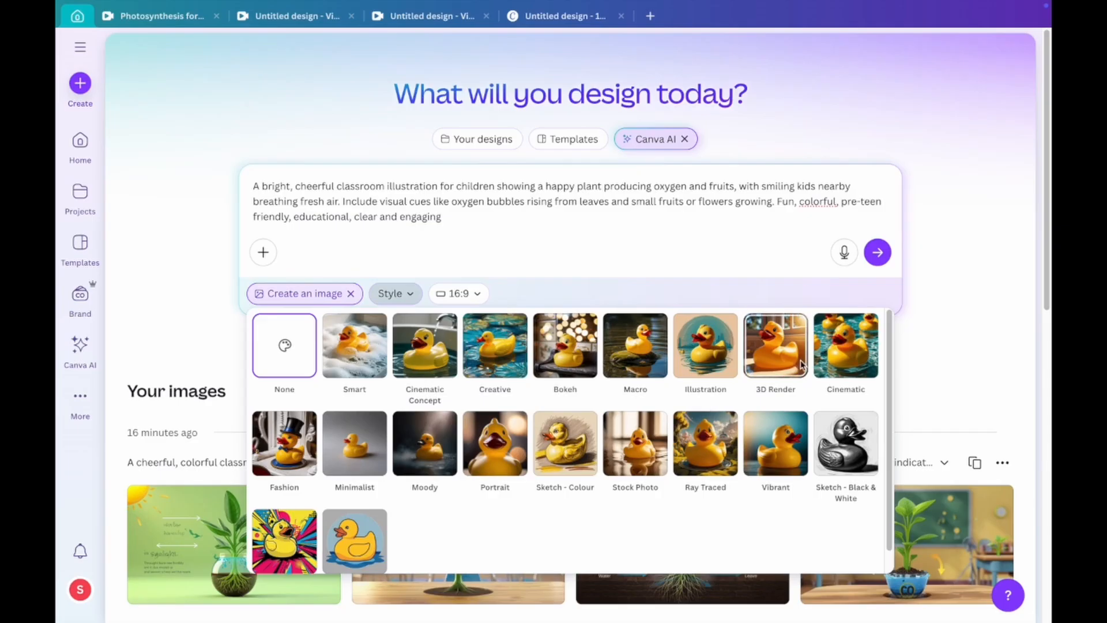
pyautogui.click(787, 358)
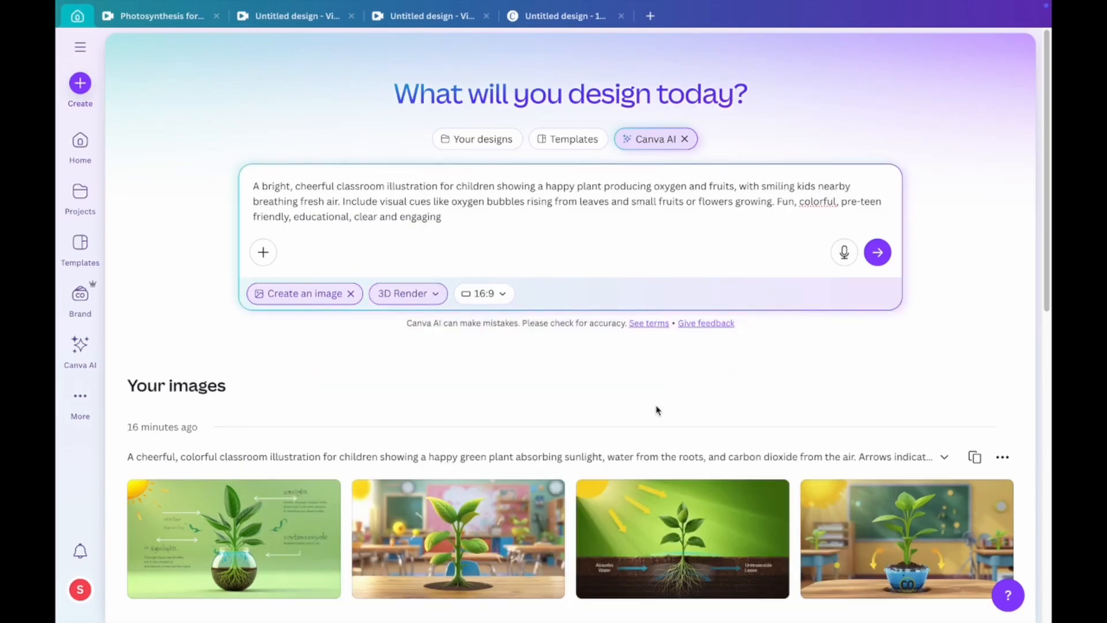
pyautogui.click(877, 252)
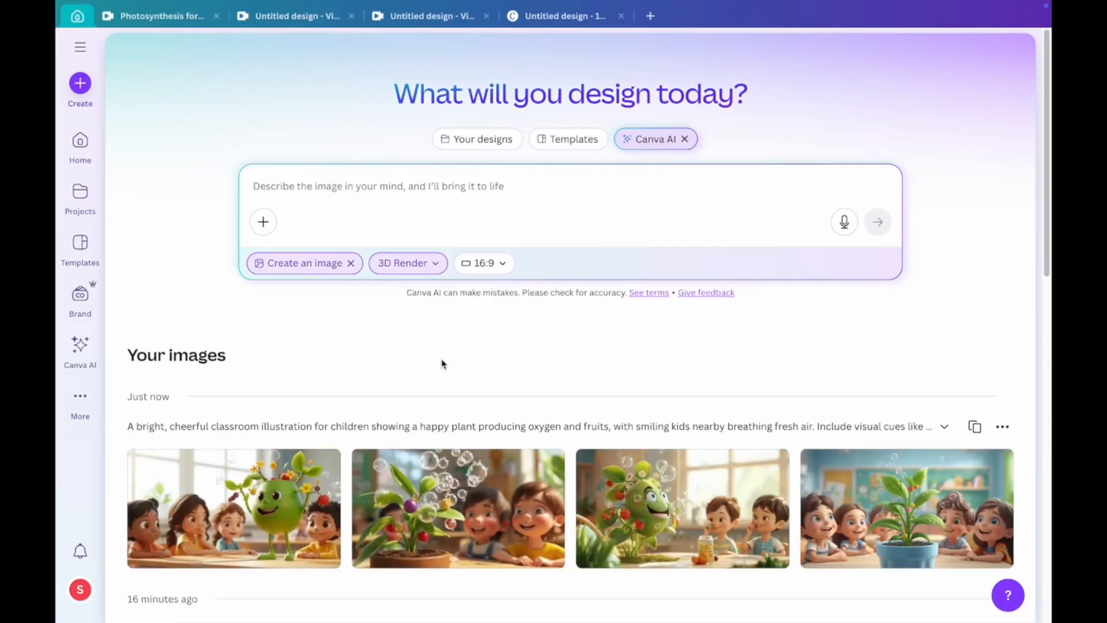
# Download the fourth generated image as a PNG named P2.
pyautogui.moveTo(985, 553)
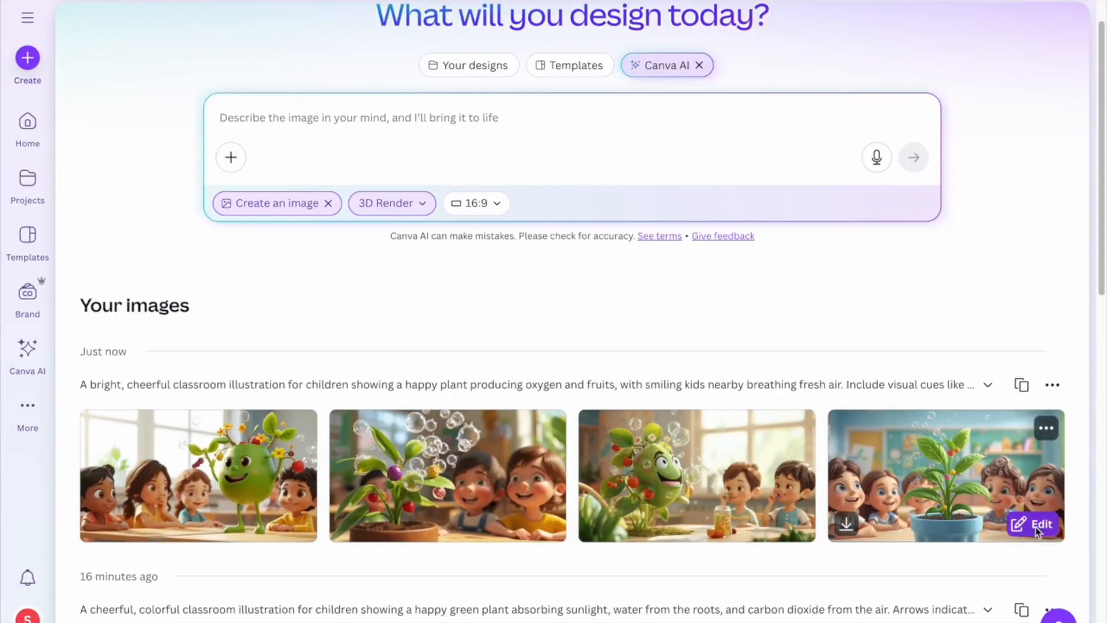
pyautogui.click(1037, 529)
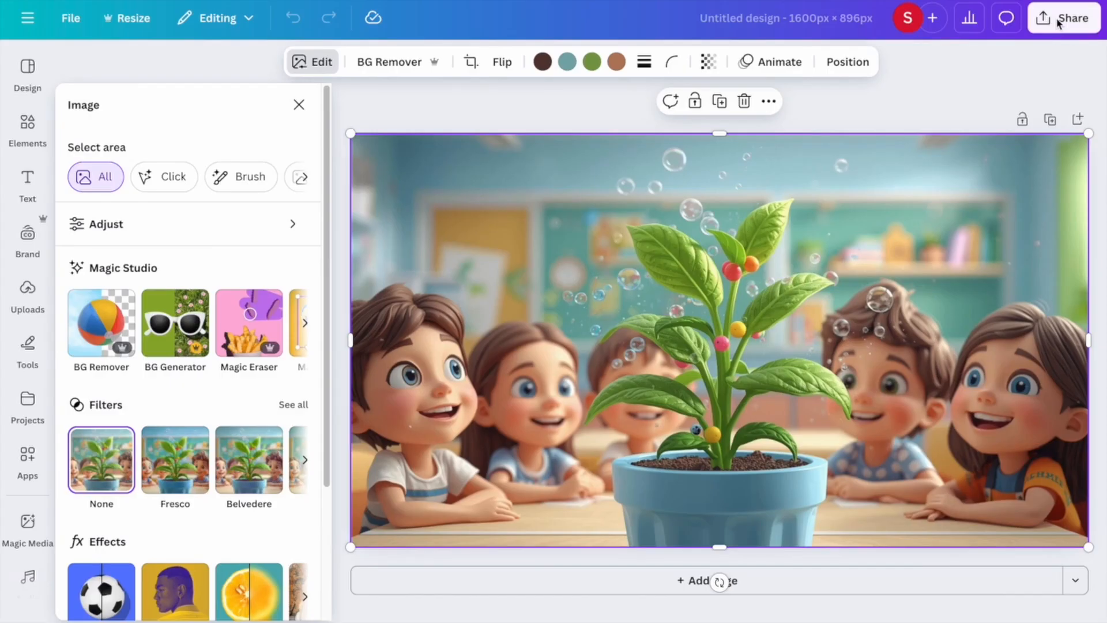
pyautogui.click(1063, 18)
pyautogui.click(841, 334)
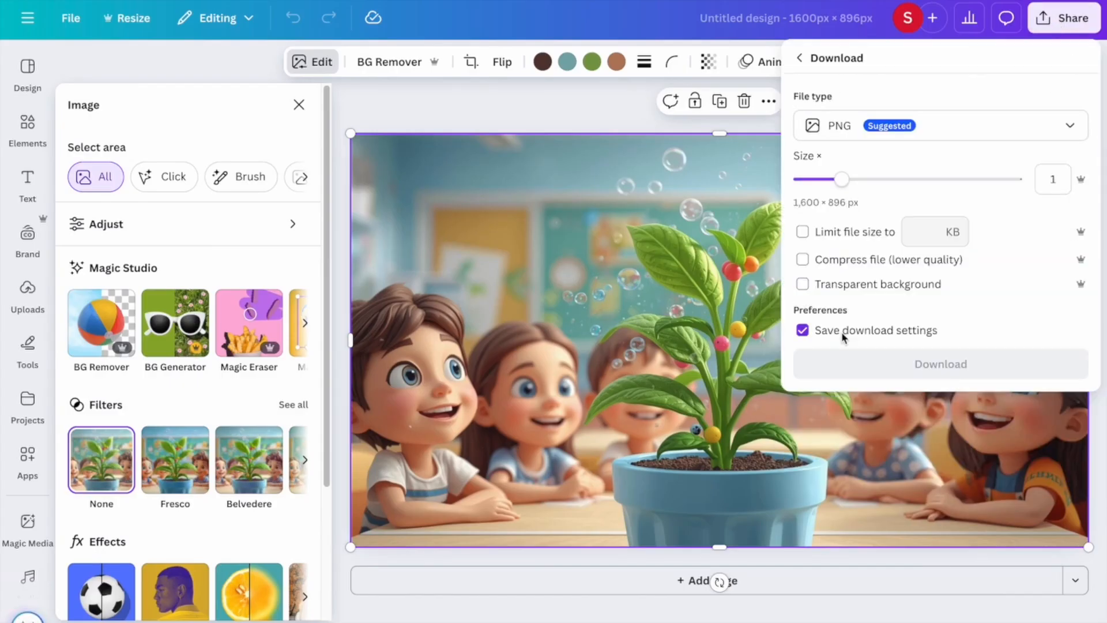
pyautogui.click(851, 361)
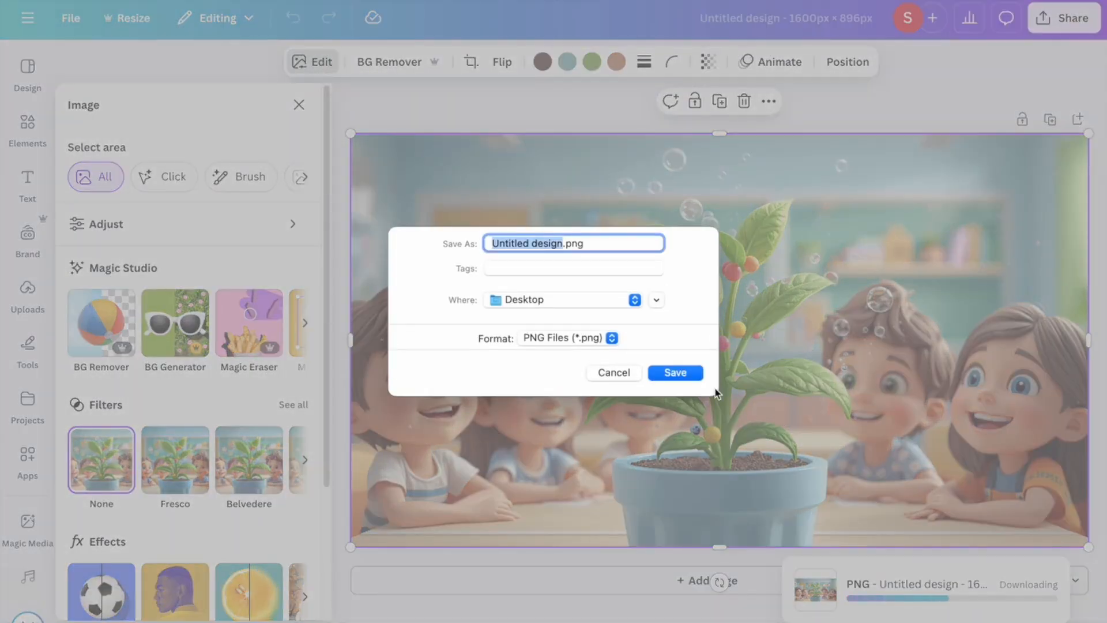
pyautogui.write('P2')
pyautogui.click(675, 372)
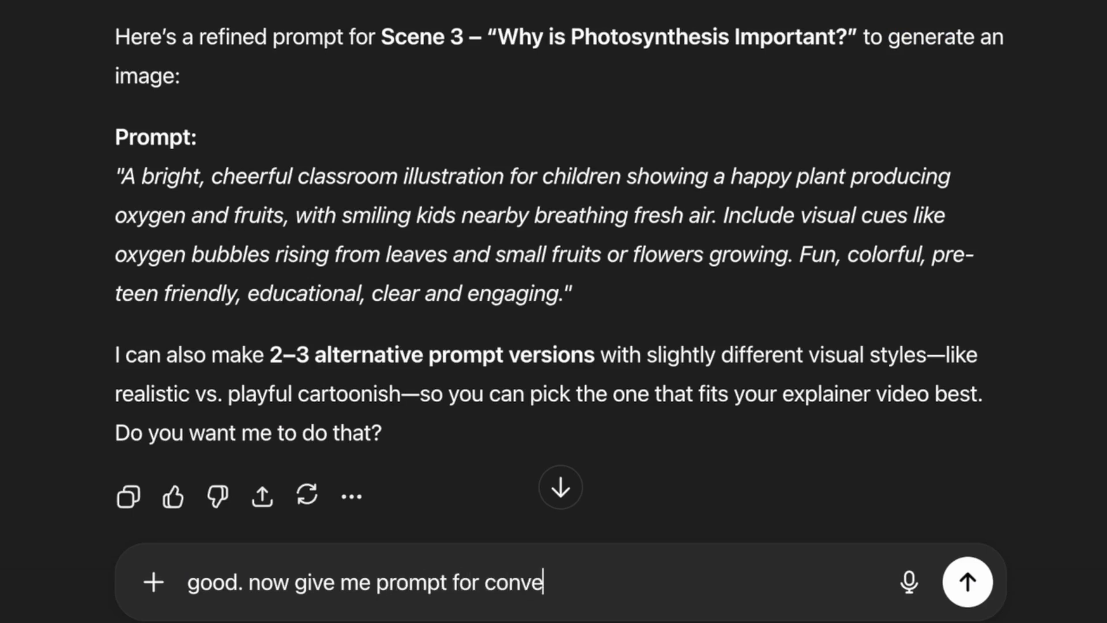
# Request a 5-second Genspark animation prompt for the image and select the returned prompt.
pyautogui.write('mage into v')
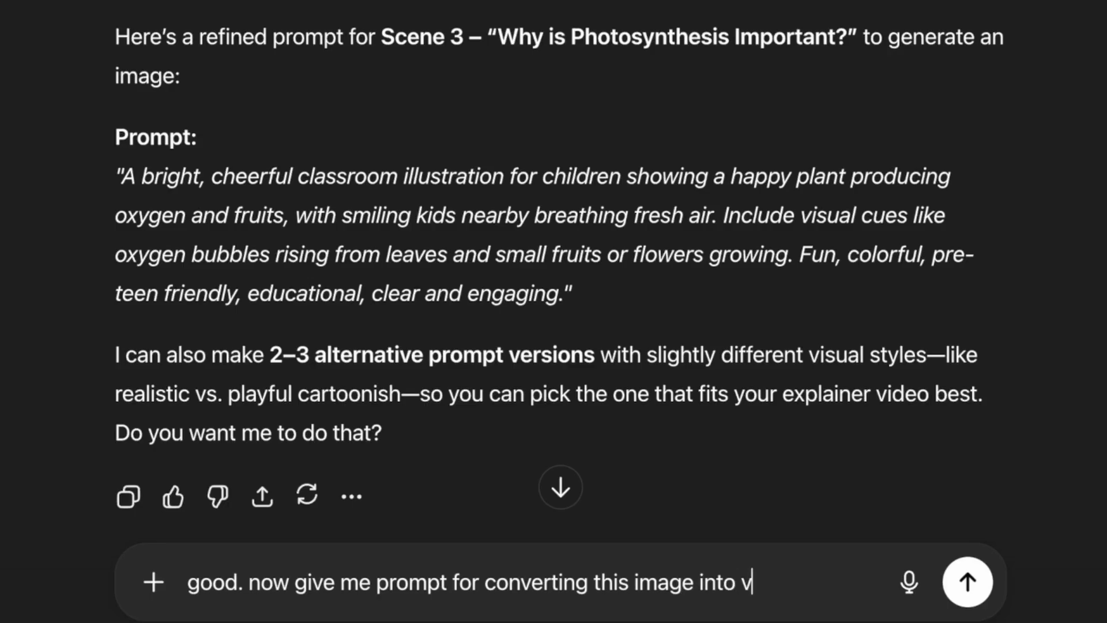
pyautogui.write(' 5 ')
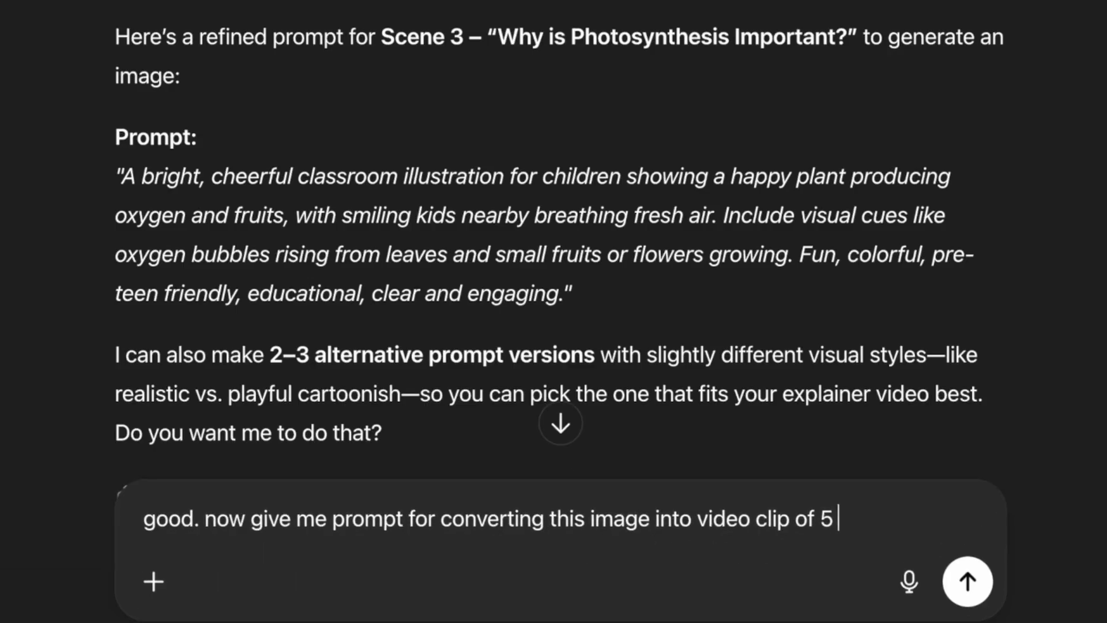
pyautogui.write('sec using gen')
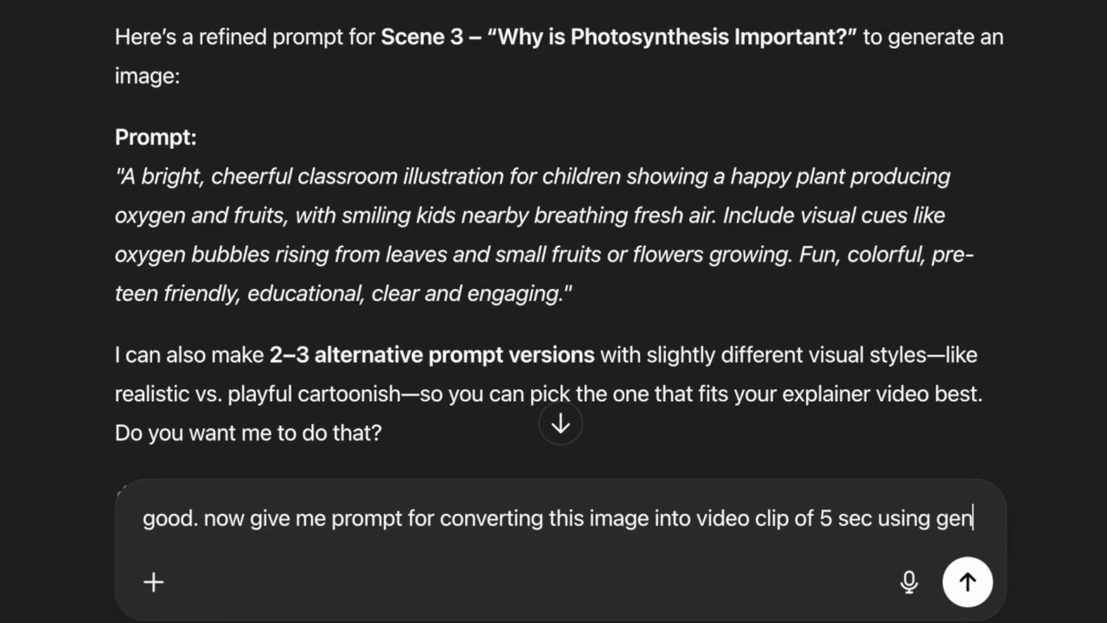
pyautogui.write('spark')
pyautogui.press('Return')
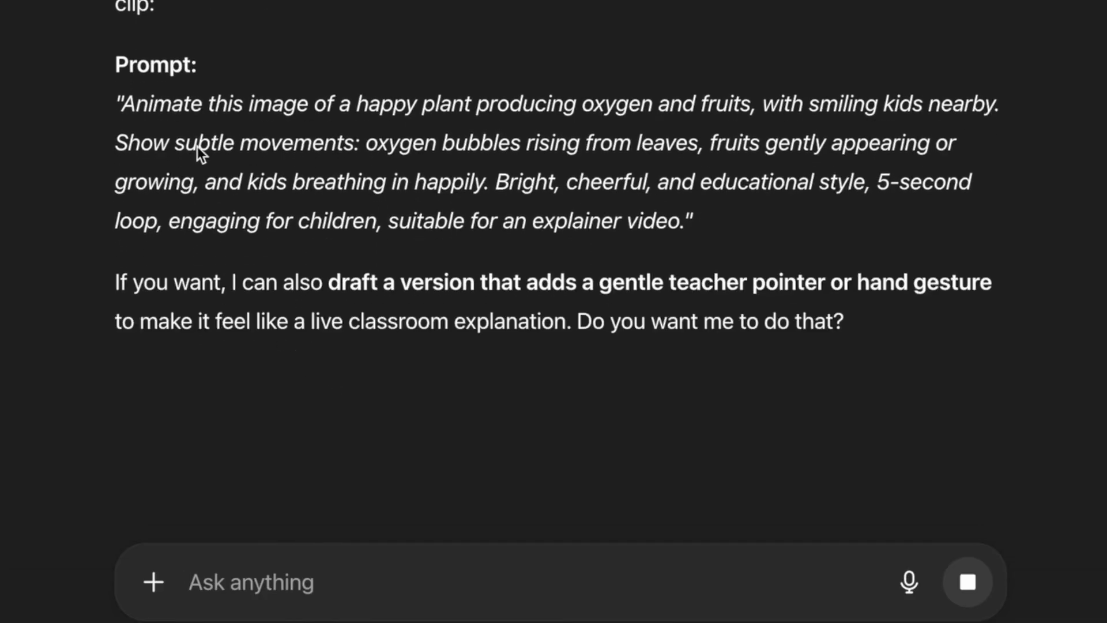
pyautogui.moveTo(123, 105); pyautogui.dragTo(686, 224)
pyautogui.hotkey('ctrl', 'c')
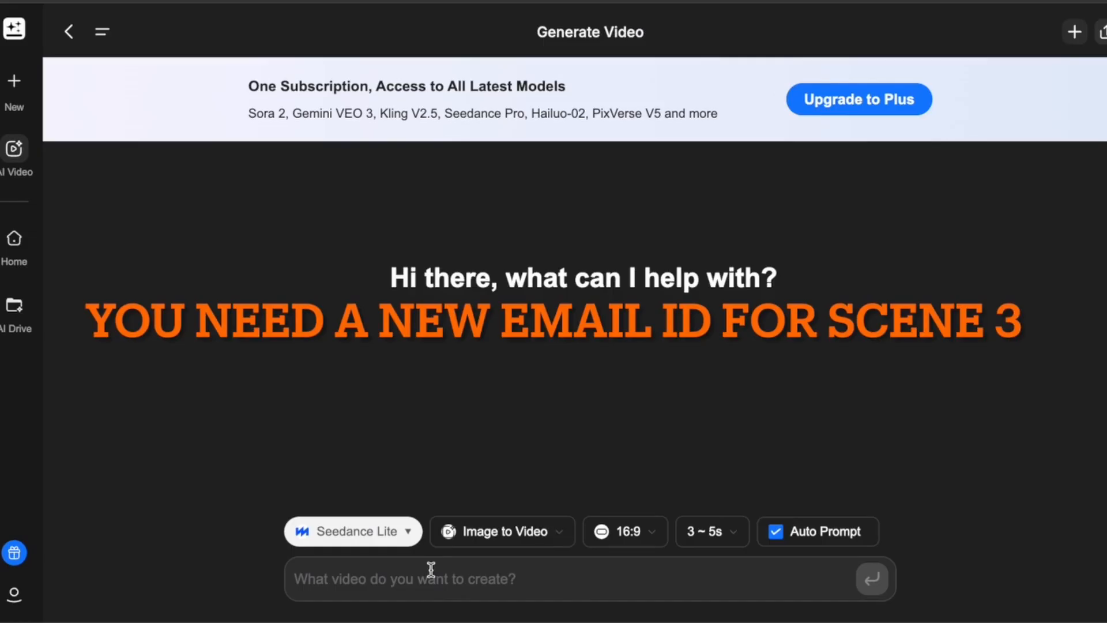
# Paste the animation prompt, attach the plant-and-children image, and submit for image-to-video.
pyautogui.click(431, 570)
pyautogui.hotkey('ctrl', 'v')
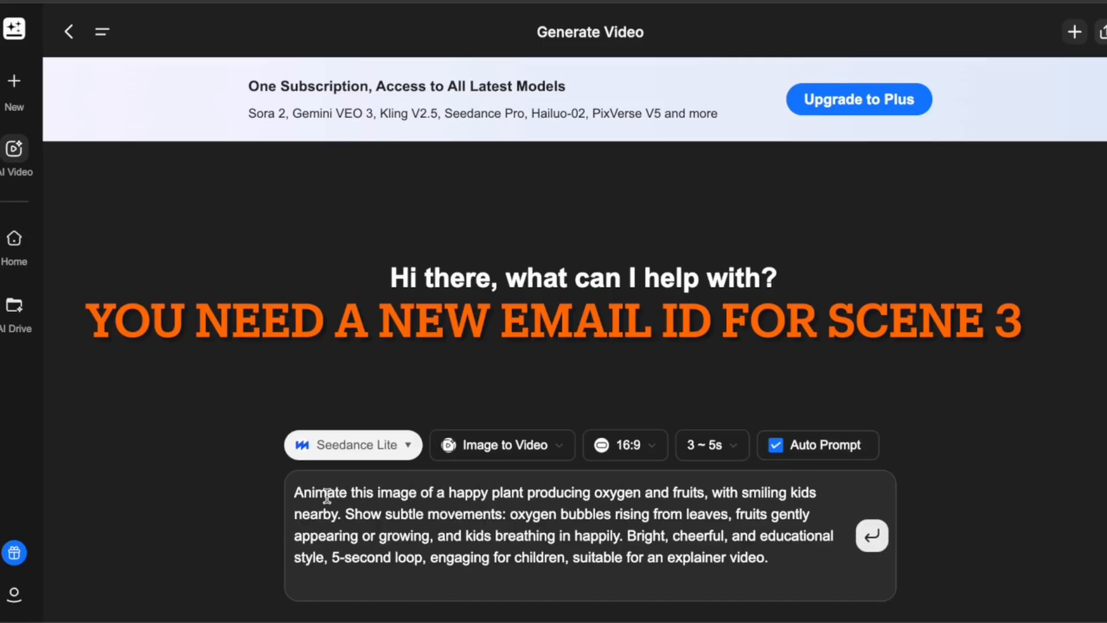
pyautogui.moveTo(327, 495); pyautogui.dragTo(759, 557)
pyautogui.click(684, 553)
pyautogui.click(521, 447)
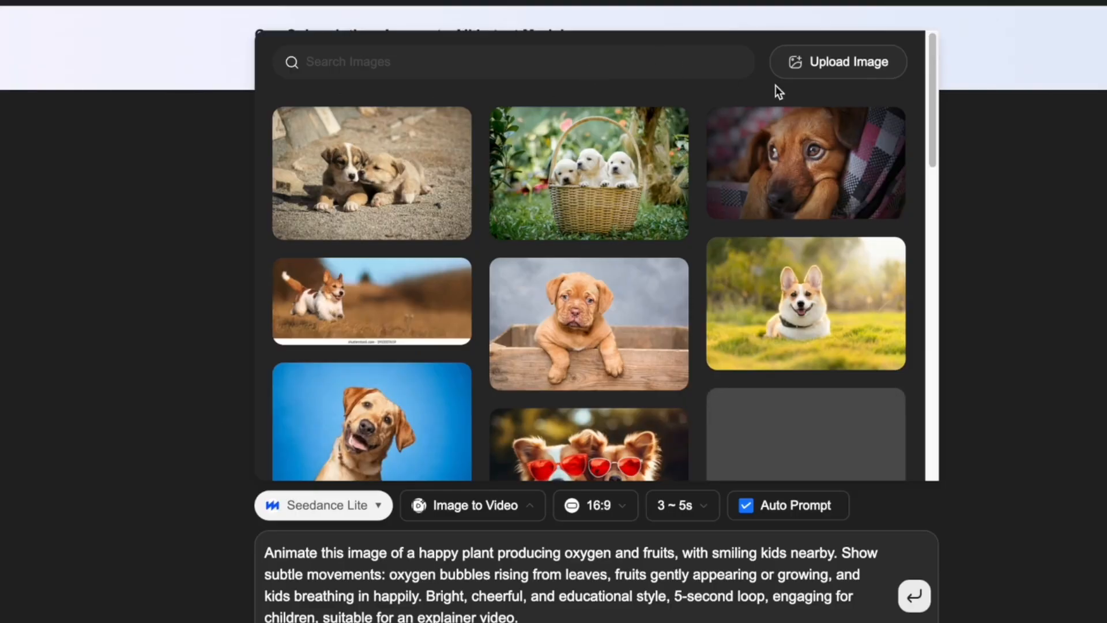
pyautogui.click(796, 5)
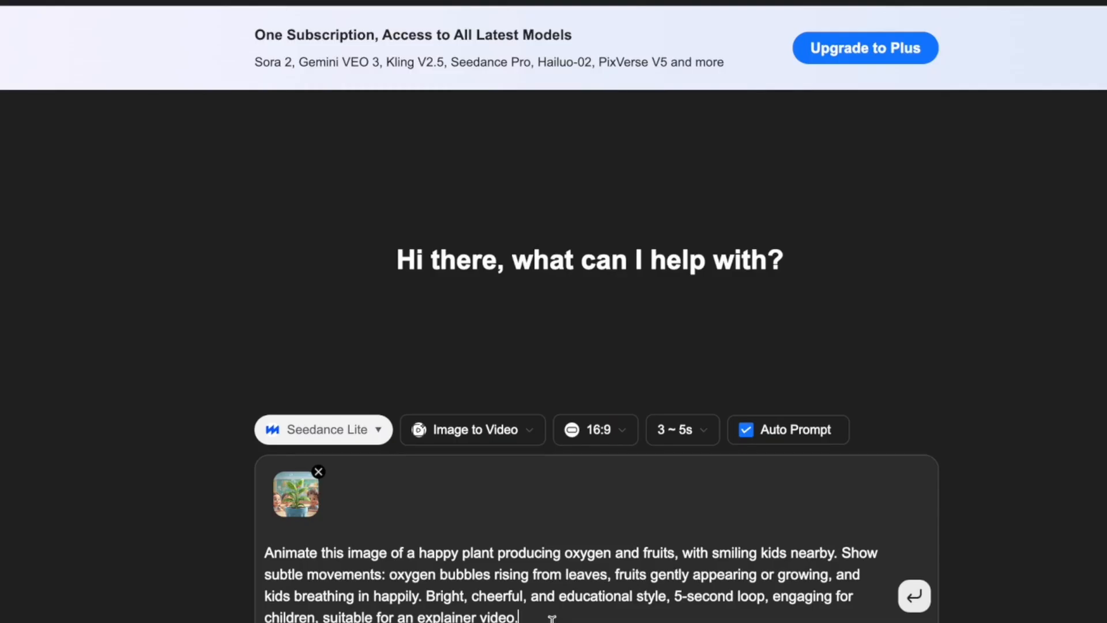
pyautogui.click(914, 596)
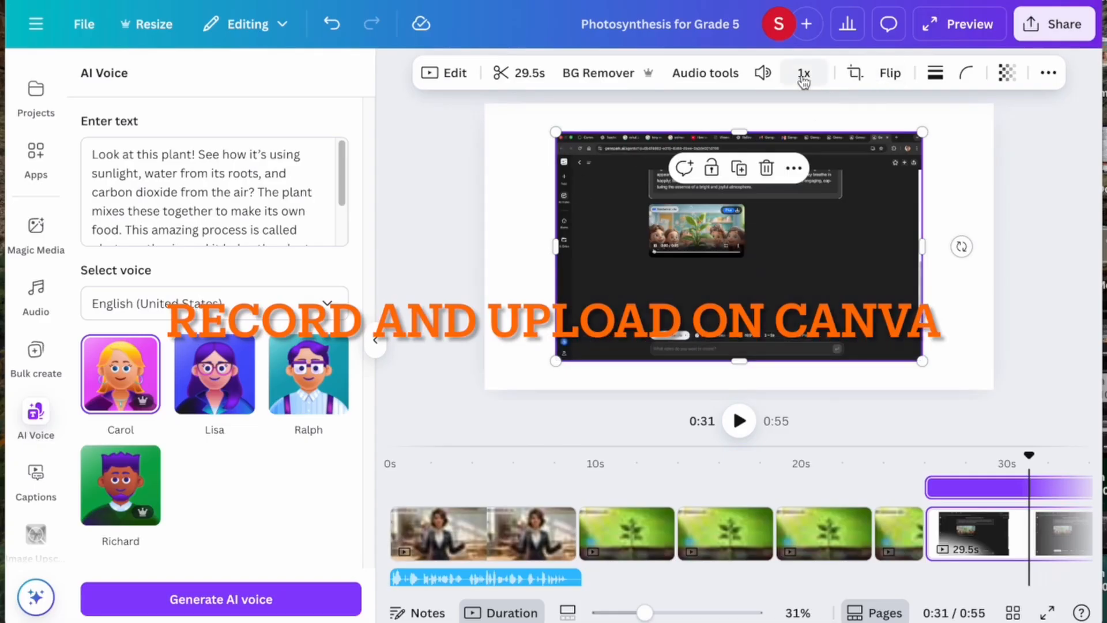
# Crop the recording to just the generated clip and enlarge it to fill the page.
pyautogui.click(855, 72)
pyautogui.moveTo(557, 139); pyautogui.dragTo(649, 207)
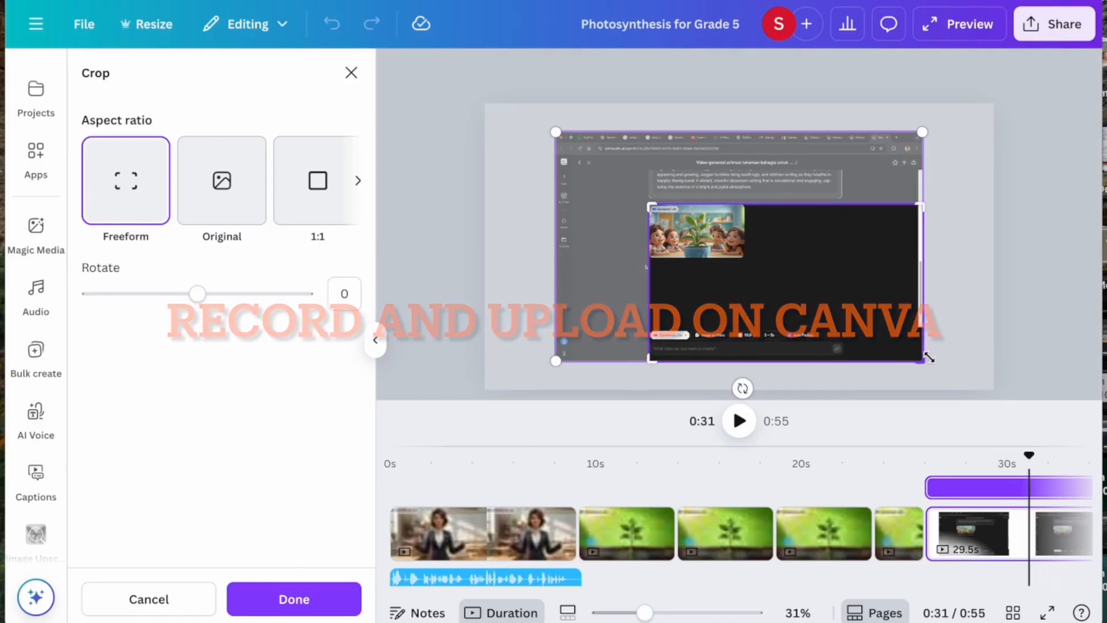
pyautogui.moveTo(922, 360); pyautogui.dragTo(744, 257)
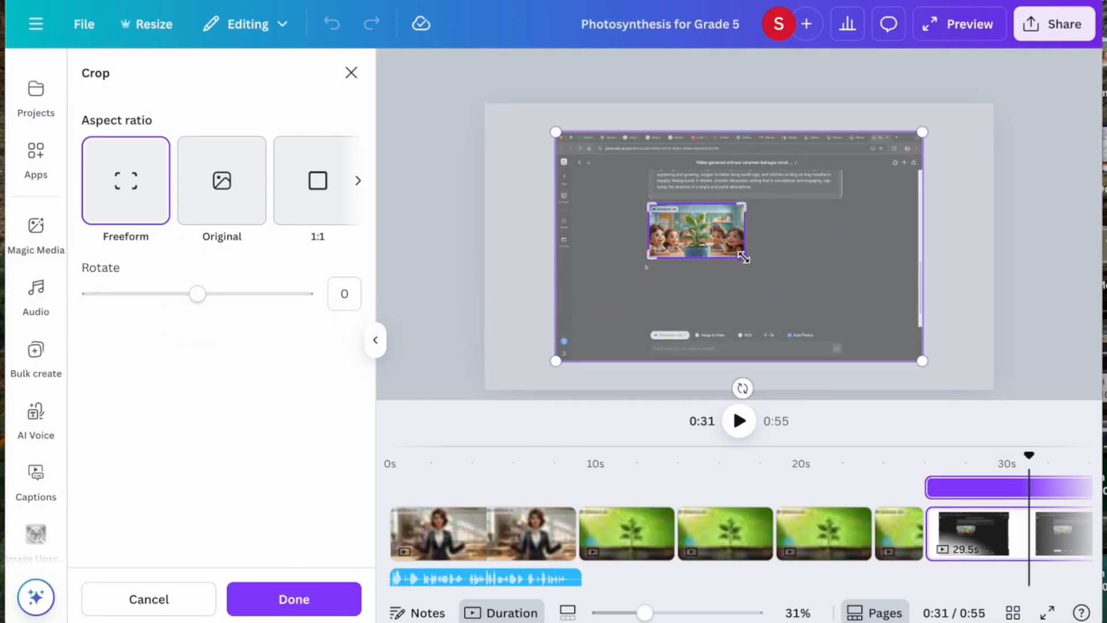
pyautogui.click(522, 293)
pyautogui.moveTo(677, 236); pyautogui.dragTo(511, 132)
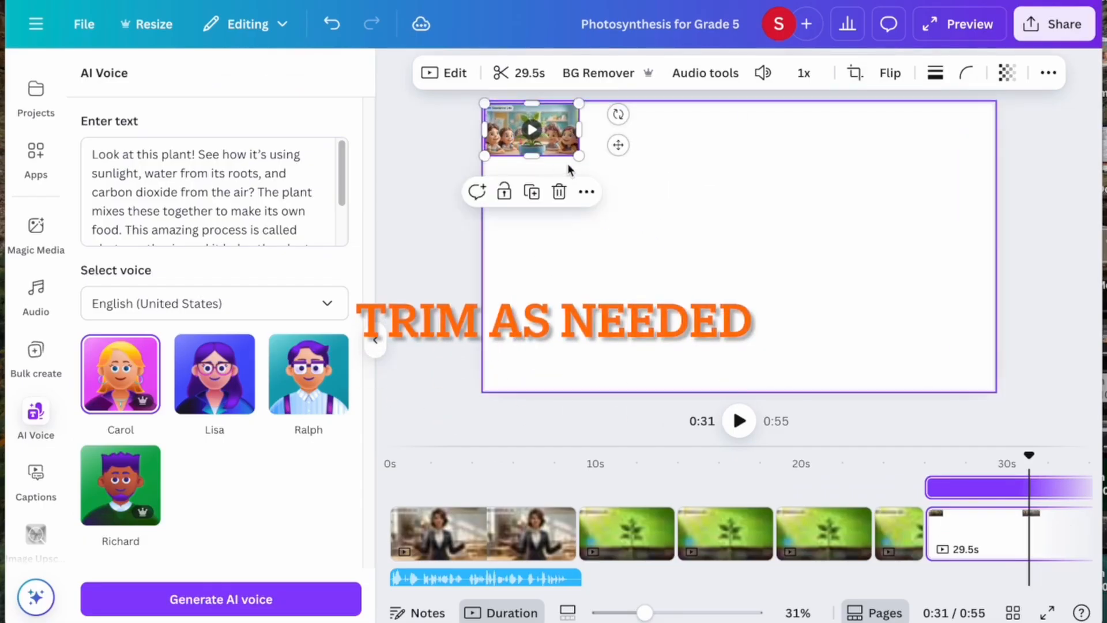
pyautogui.moveTo(579, 155); pyautogui.dragTo(1001, 383)
pyautogui.click(1033, 378)
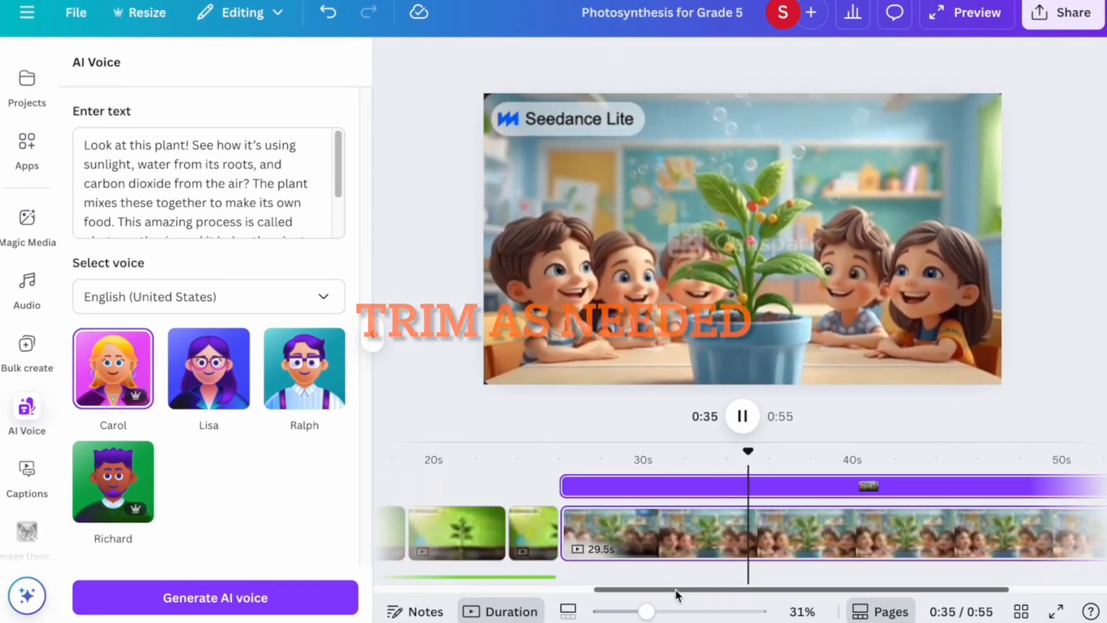
# Split the clip at 0:35, delete the unwanted first part, and replay from 0:25.
pyautogui.moveTo(676, 589); pyautogui.dragTo(853, 592)
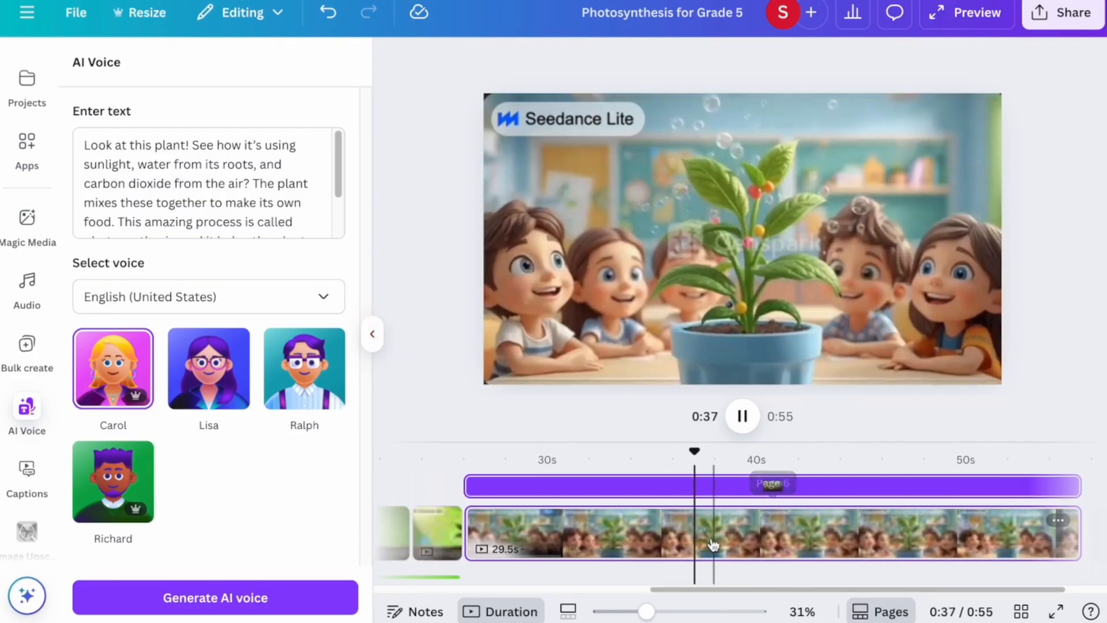
pyautogui.click(663, 538)
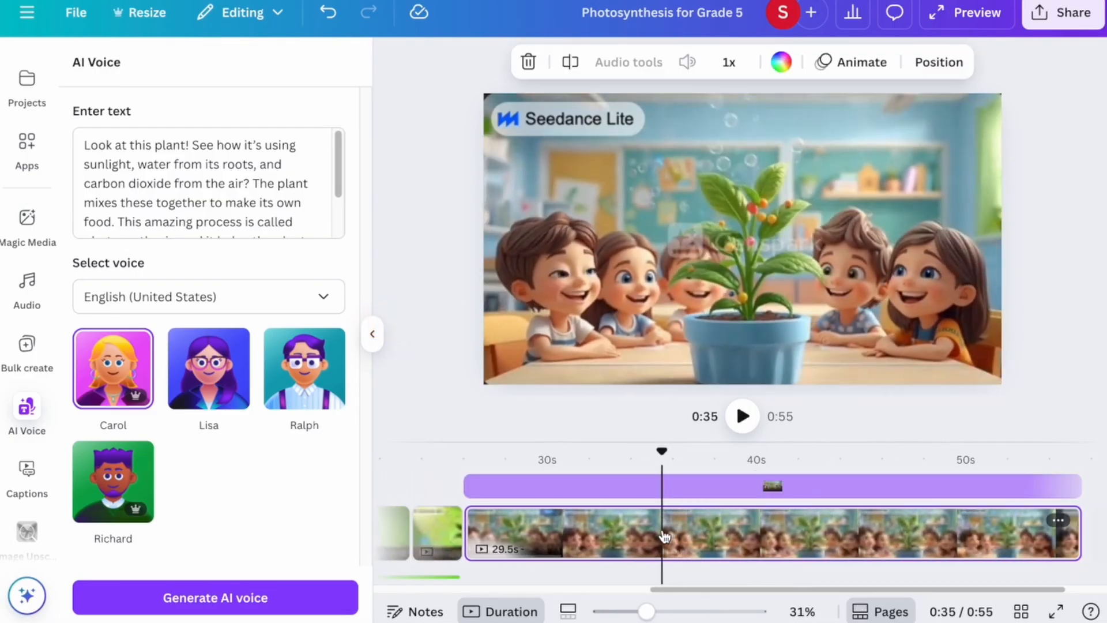
pyautogui.rightClick(664, 537)
pyautogui.click(673, 522)
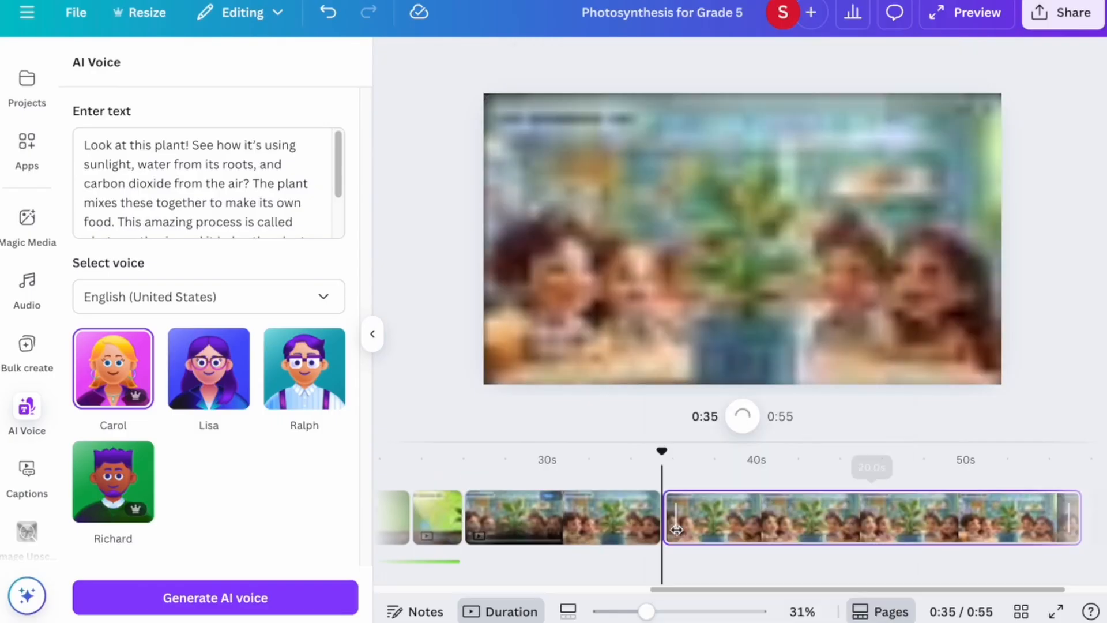
pyautogui.click(643, 531)
pyautogui.press('Delete')
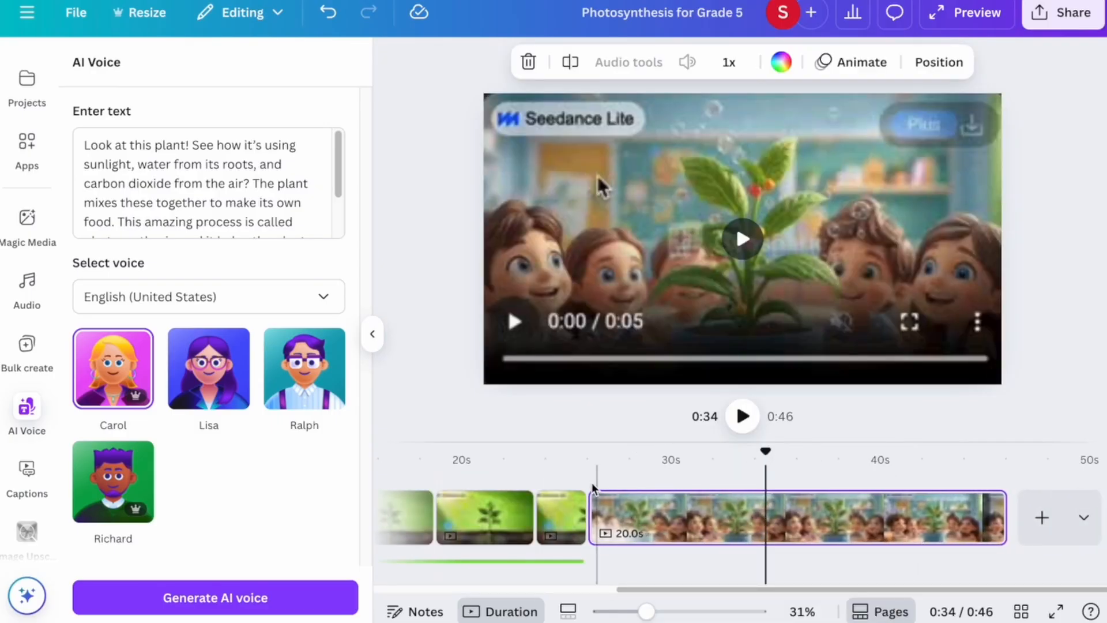
pyautogui.click(586, 501)
pyautogui.click(744, 417)
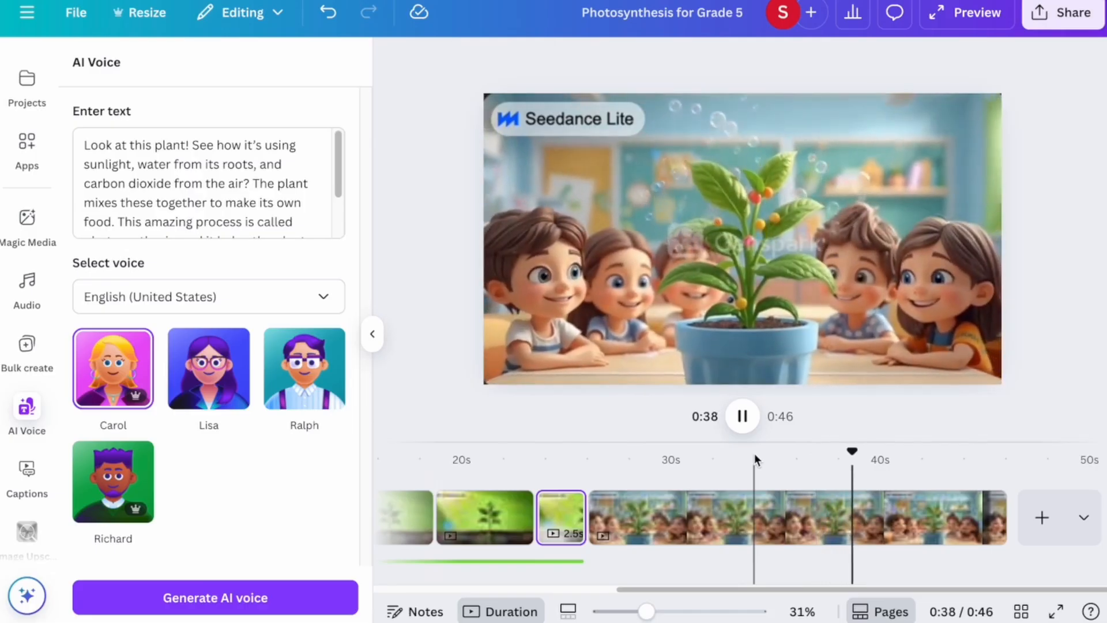
# Ask ChatGPT for a 12-15 second voice-over for the last scene and select the script.
pyautogui.click(744, 418)
pyautogui.click(375, 609)
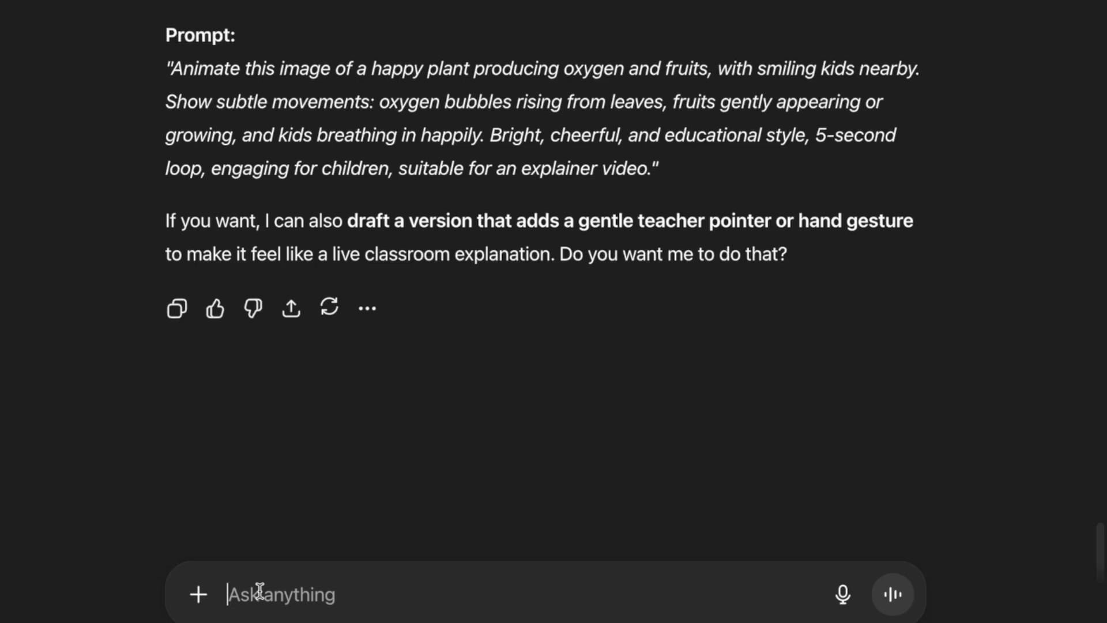
pyautogui.write('now give a 10 sec')
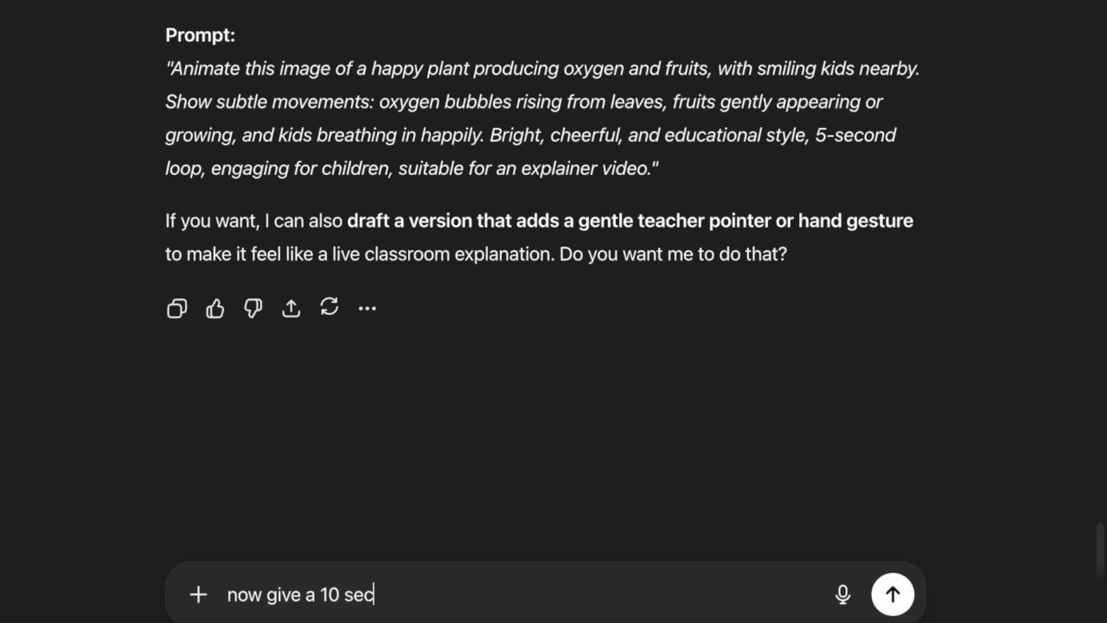
pyautogui.write(' voice over')
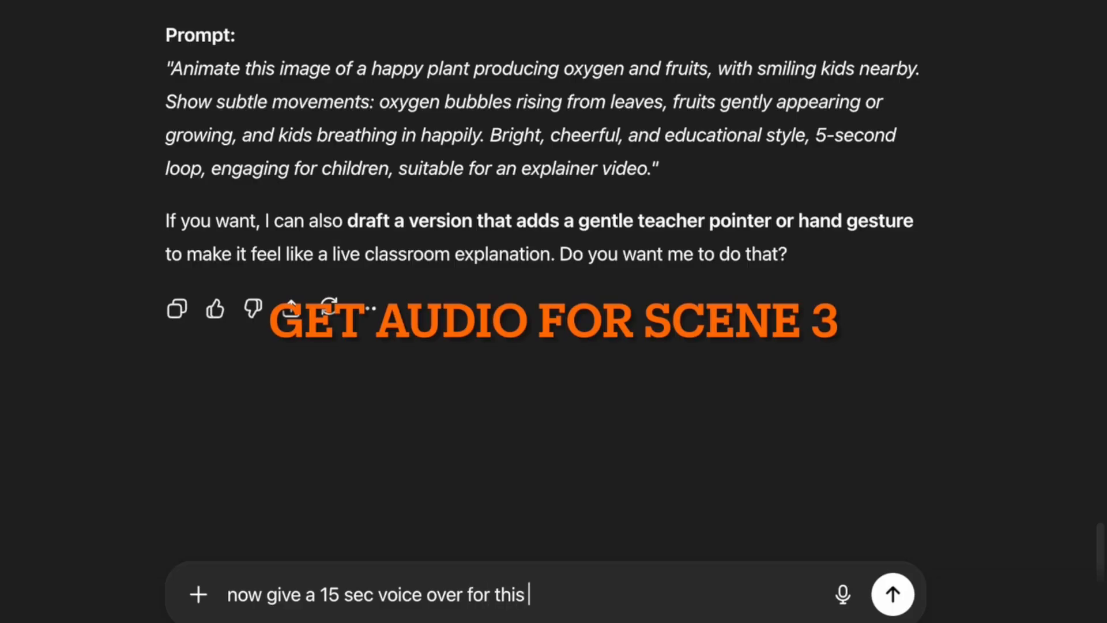
pyautogui.write('for this ')
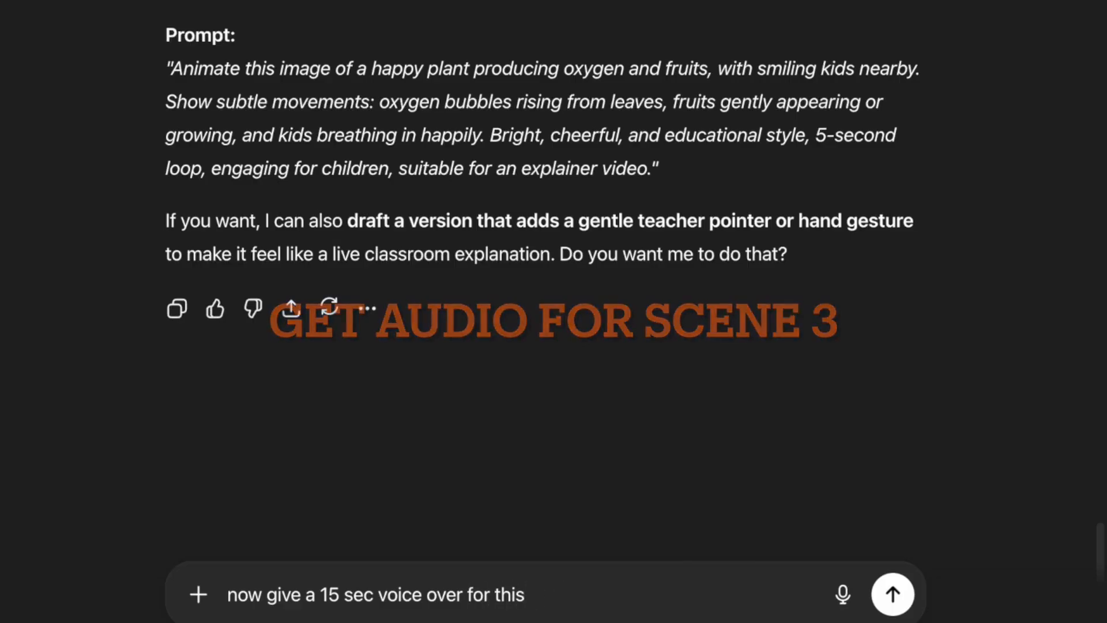
pyautogui.write('last slide')
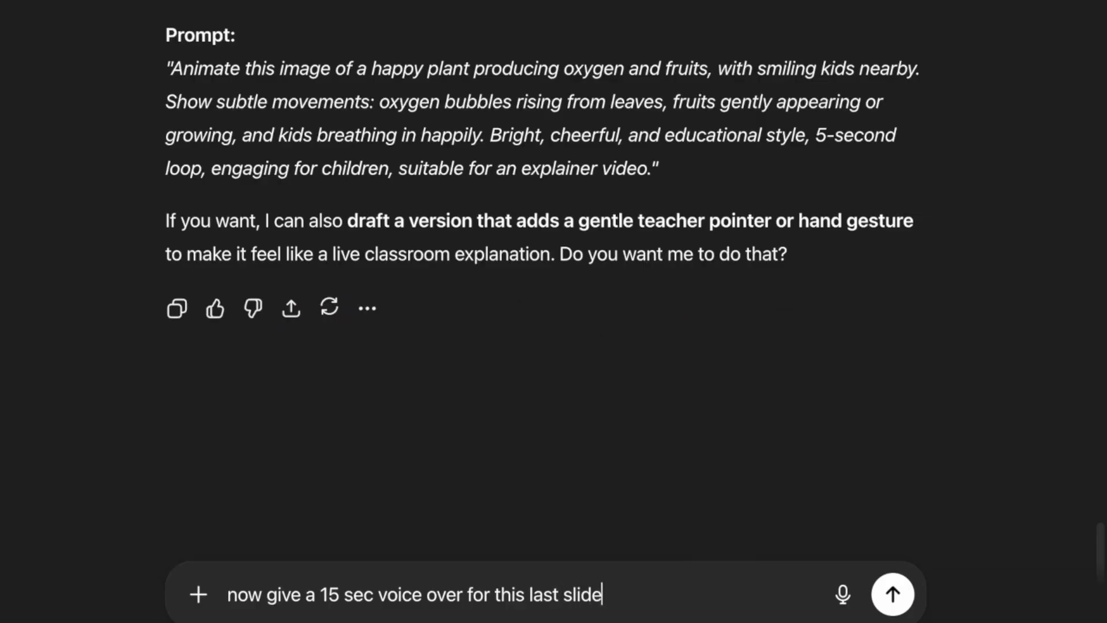
pyautogui.click(320, 594)
pyautogui.write('12-')
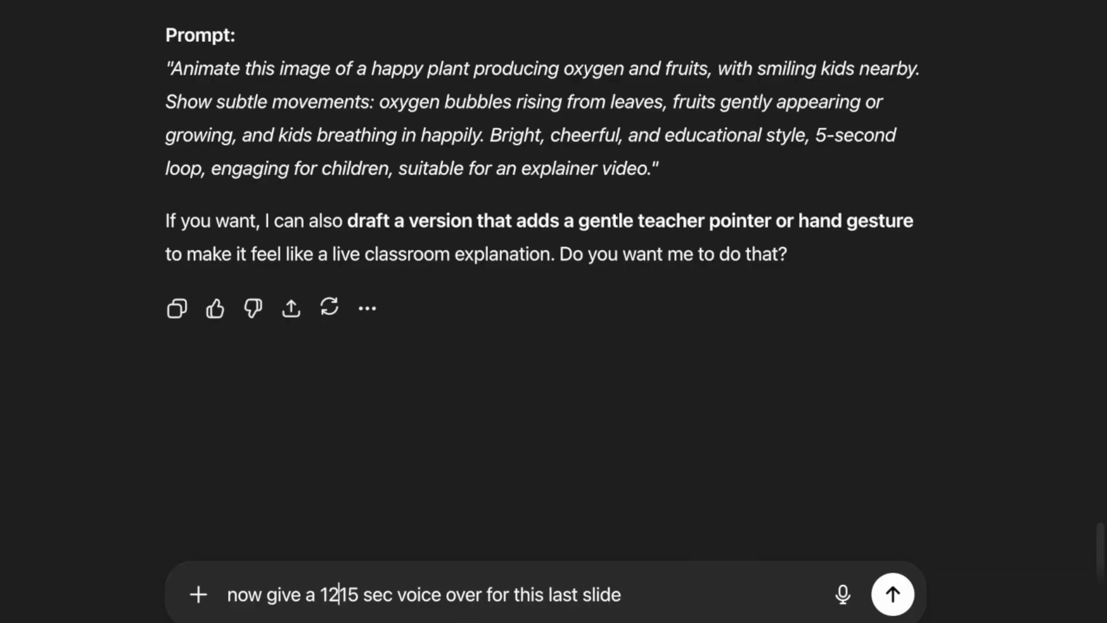
pyautogui.press('Return')
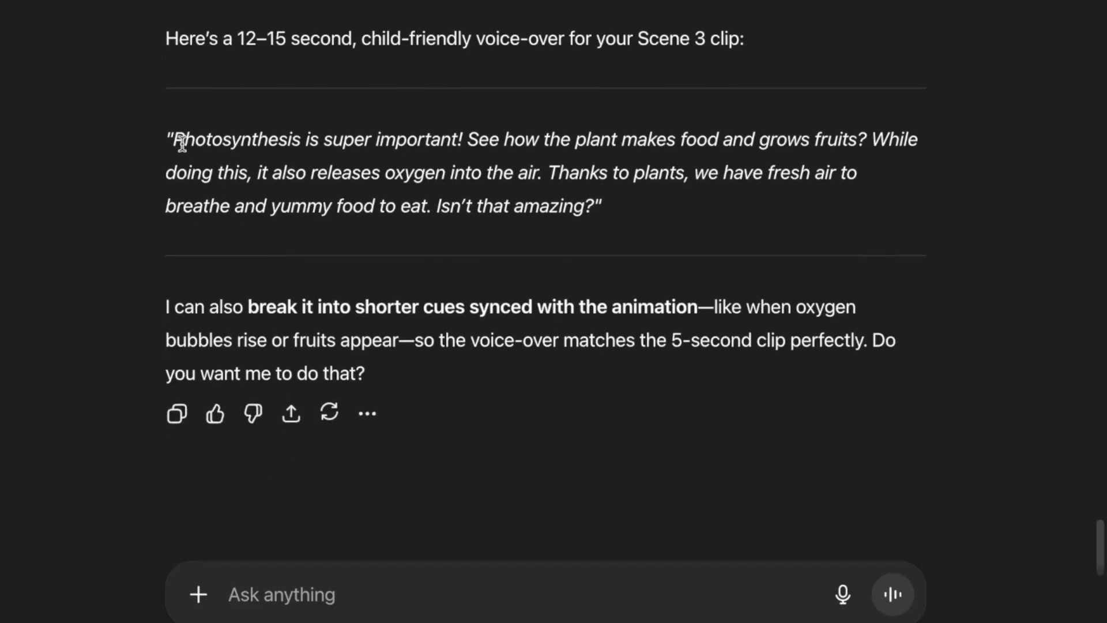
pyautogui.moveTo(177, 138); pyautogui.dragTo(481, 222)
pyautogui.hotkey('ctrl', 'c')
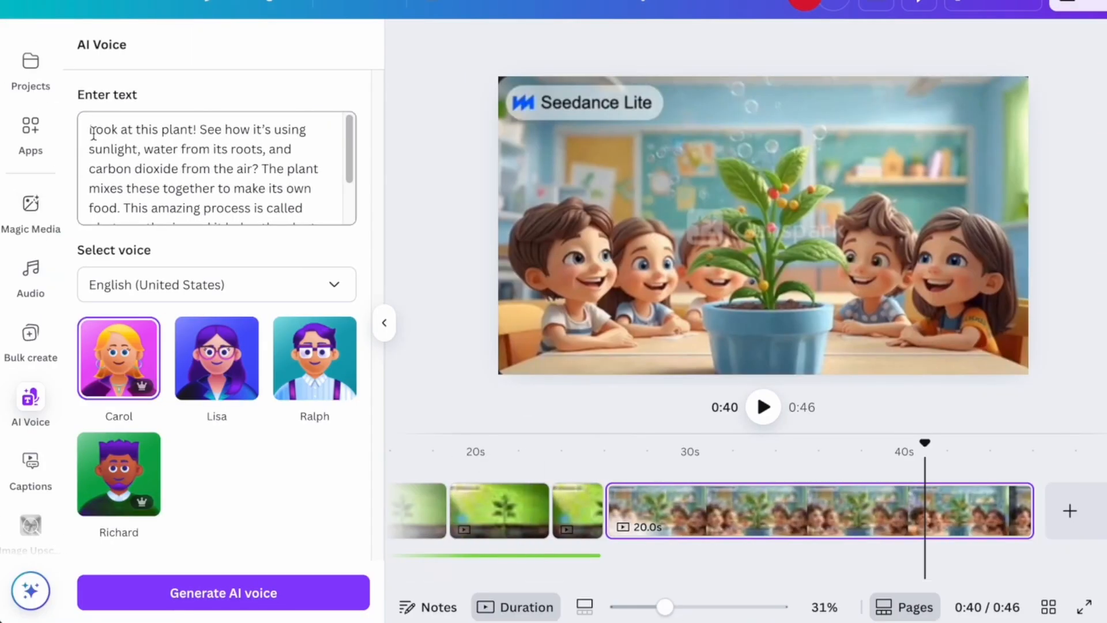
# Replace the AI Voice text with the new Scene 3 script and generate the voice-over.
pyautogui.moveTo(90, 132); pyautogui.dragTo(378, 293)
pyautogui.press('BackSpace')
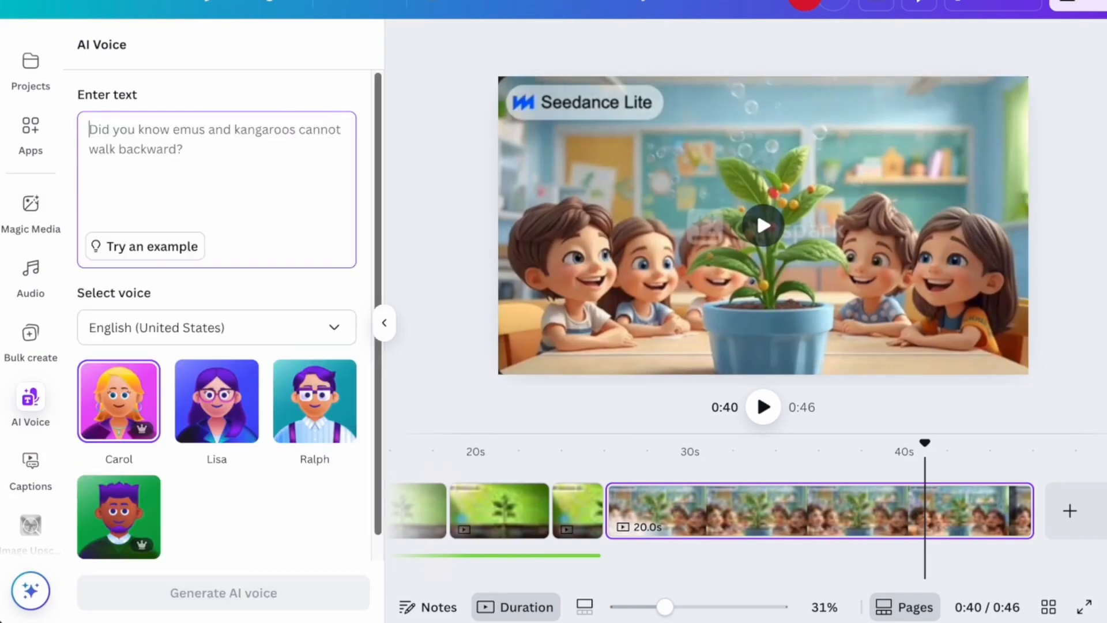
pyautogui.hotkey('ctrl', 'v')
pyautogui.click(199, 594)
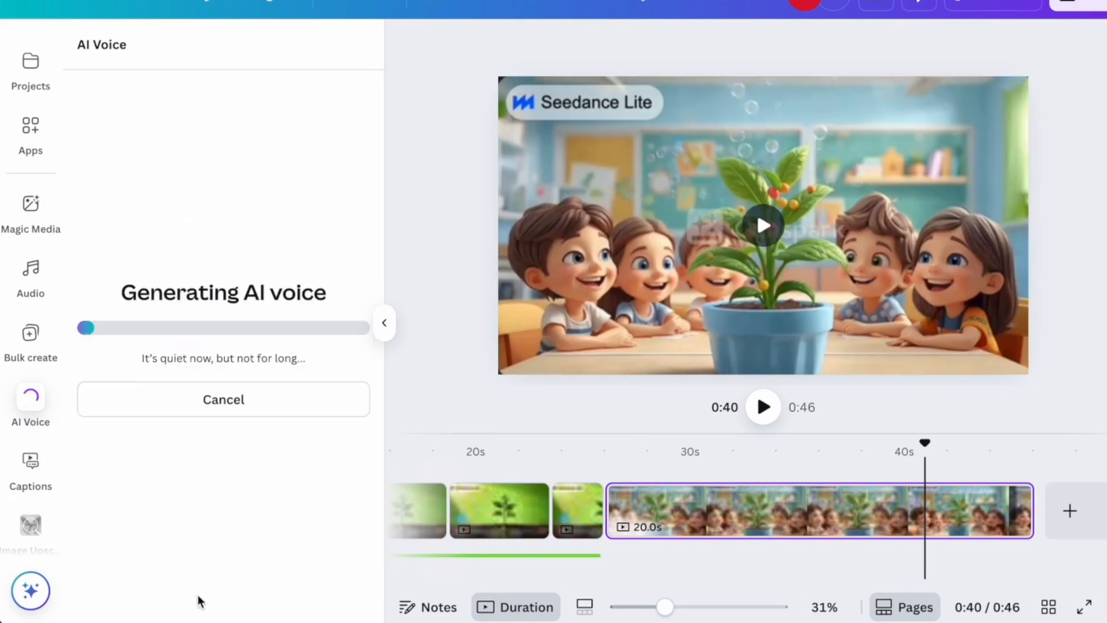
# Align the 13.8 s voice-over under the final clip, trim the clip to 13.9 s, and replay.
pyautogui.click(605, 555)
pyautogui.hscroll(-6, 607, 554)
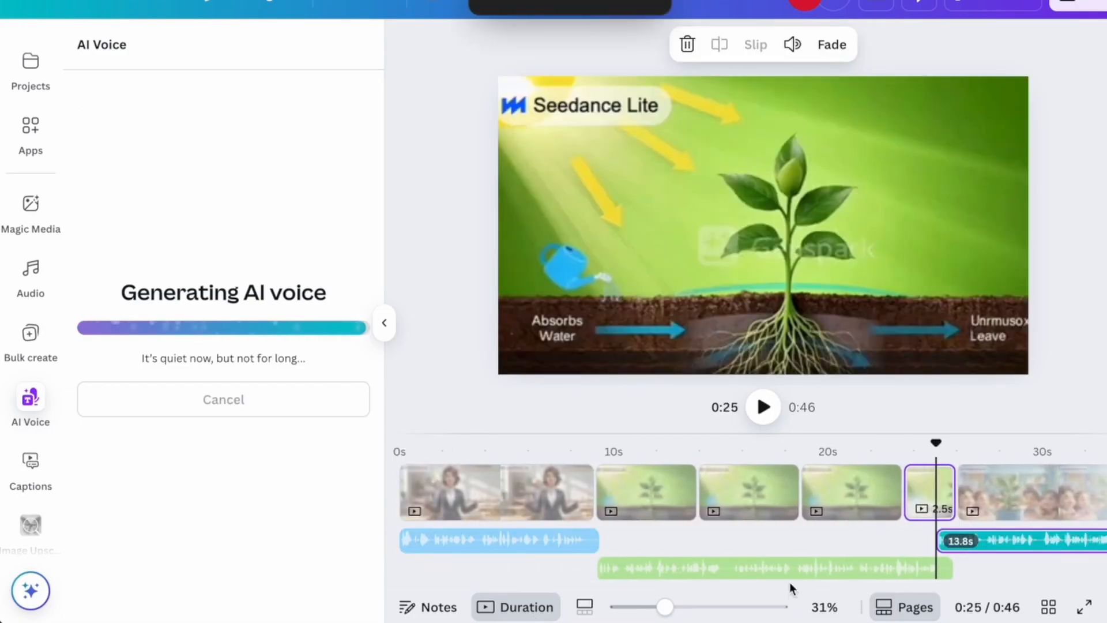
pyautogui.moveTo(801, 586); pyautogui.dragTo(960, 583)
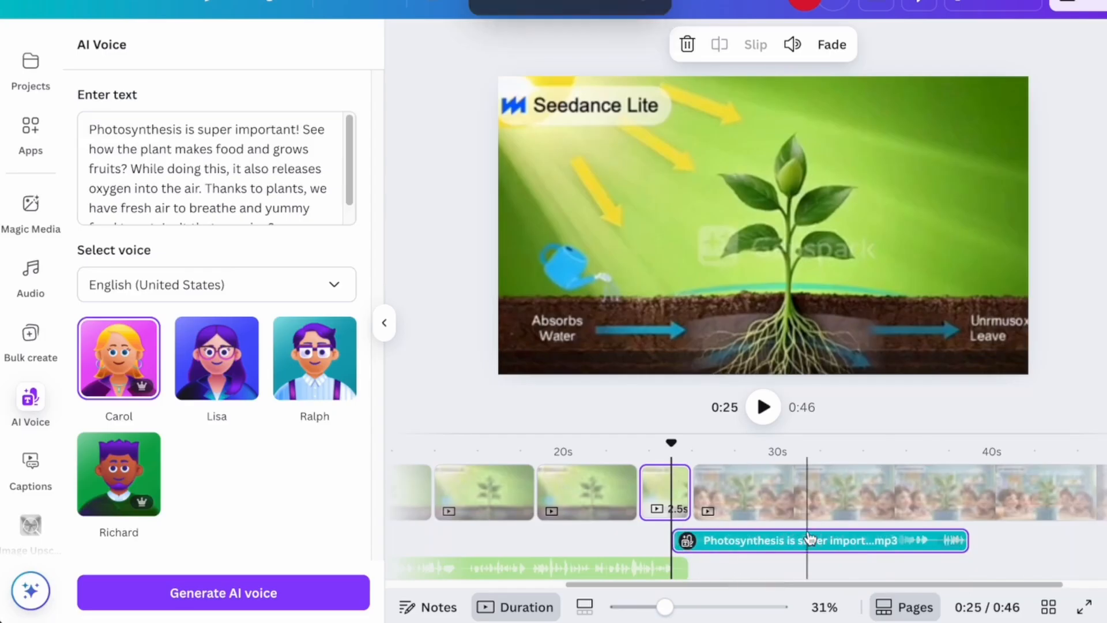
pyautogui.moveTo(818, 540); pyautogui.dragTo(838, 544)
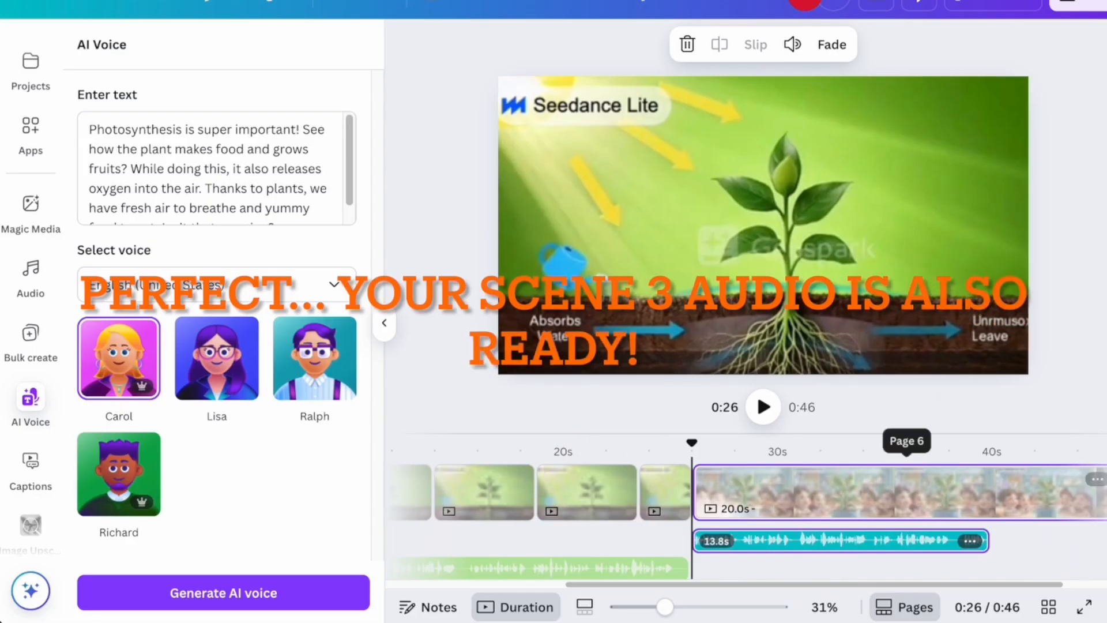
pyautogui.click(906, 490)
pyautogui.moveTo(1021, 501); pyautogui.dragTo(885, 505)
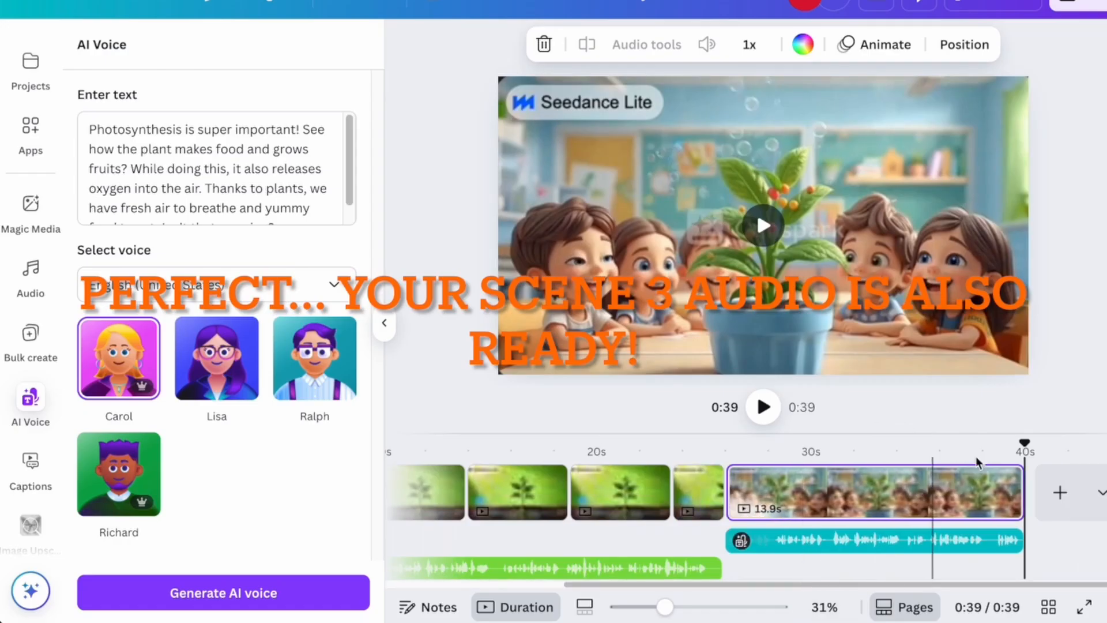
pyautogui.moveTo(1022, 440); pyautogui.dragTo(398, 444)
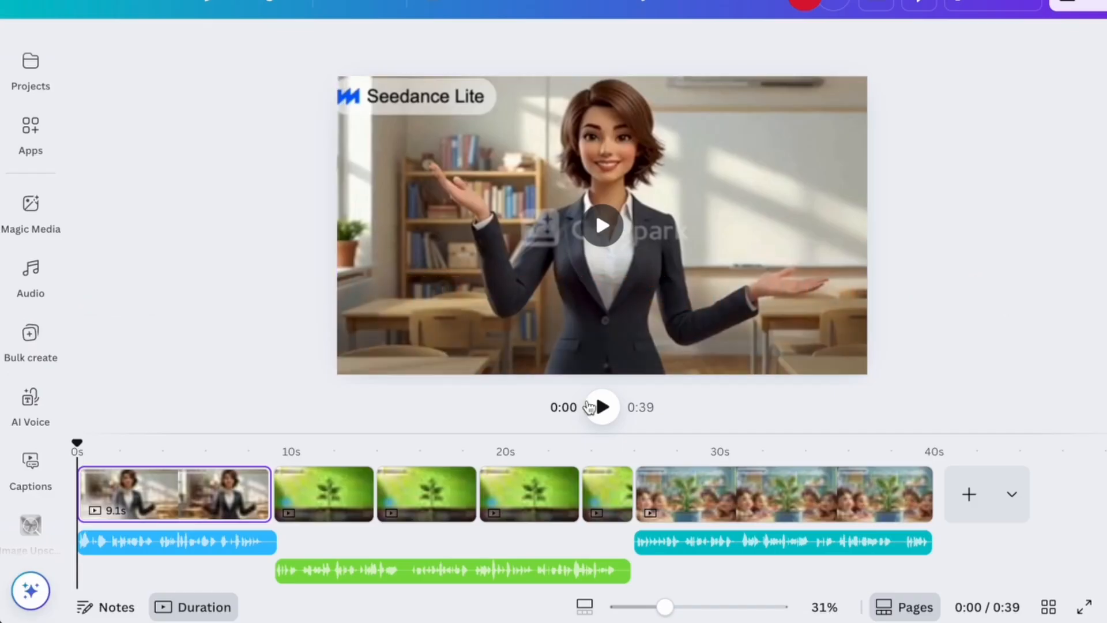
pyautogui.click(599, 407)
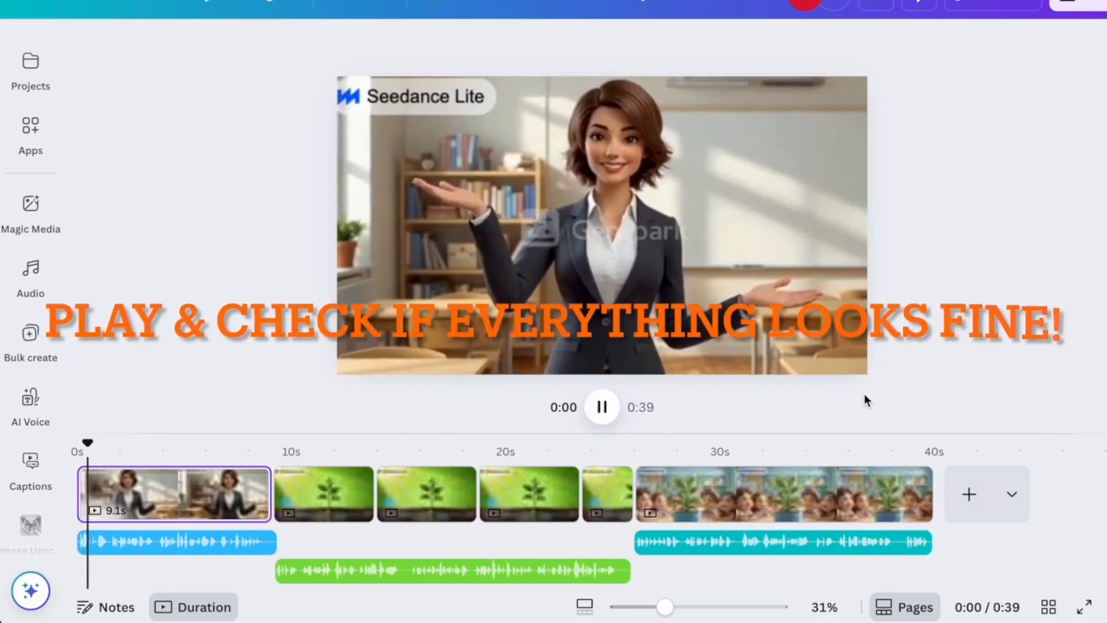
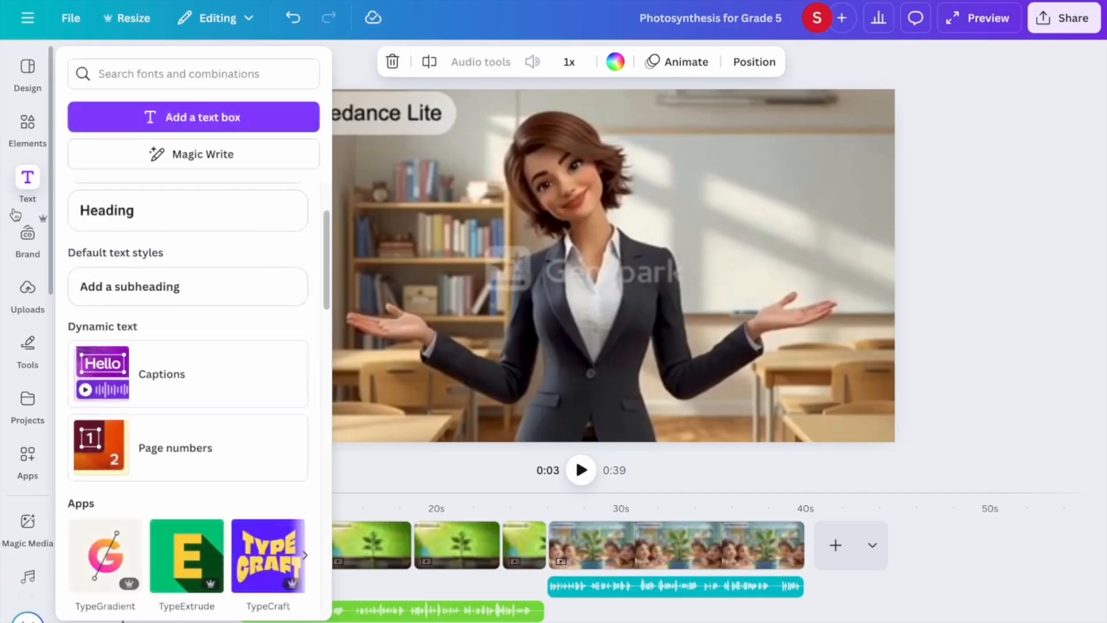
# Add an orange pill shape and place it over the teacher clip's top-left watermark.
pyautogui.click(36, 149)
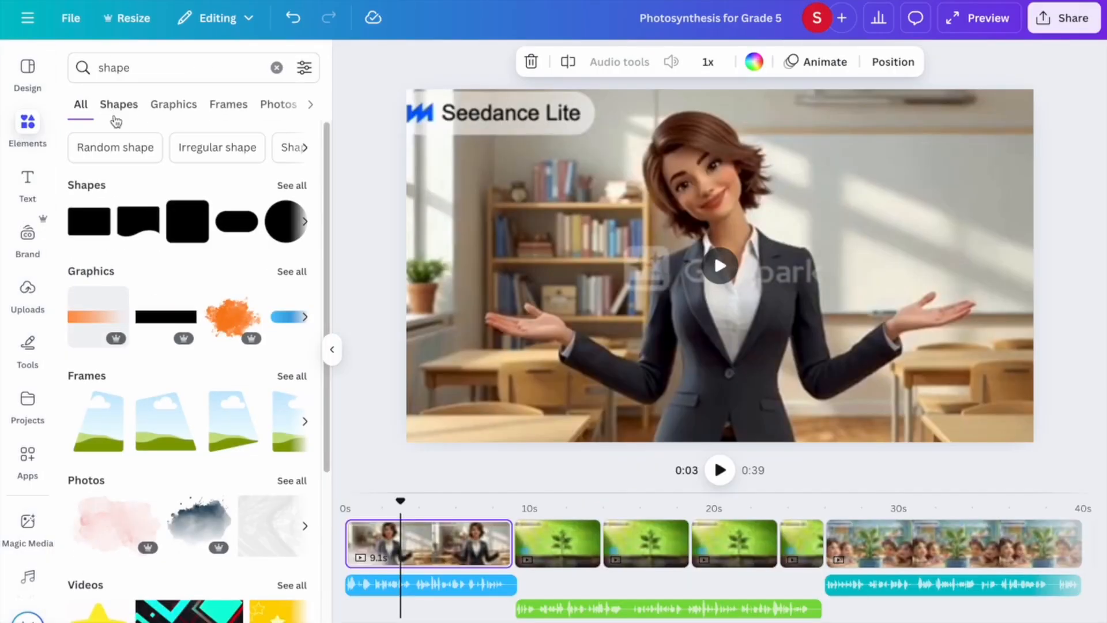
pyautogui.click(249, 233)
pyautogui.moveTo(727, 279); pyautogui.dragTo(518, 122)
pyautogui.click(535, 186)
pyautogui.hotkey('ctrl', 'z')
pyautogui.click(538, 115)
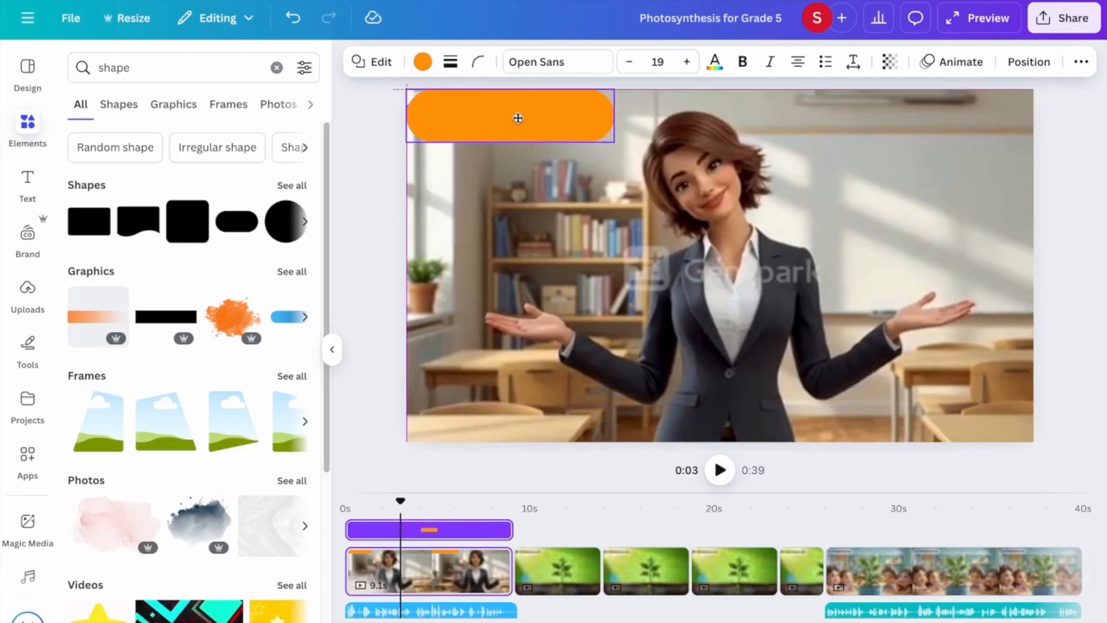
# Write 'AI Generated for Education Purpose' in the pill in bold white 24 pt text.
pyautogui.click(565, 118)
pyautogui.write('A')
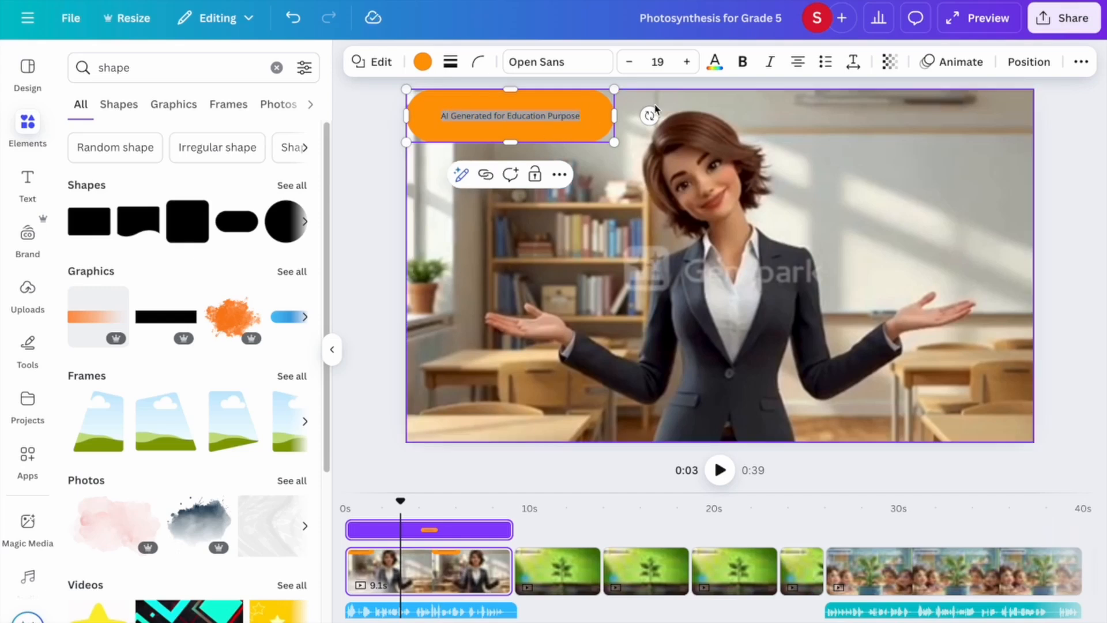
pyautogui.click(669, 62)
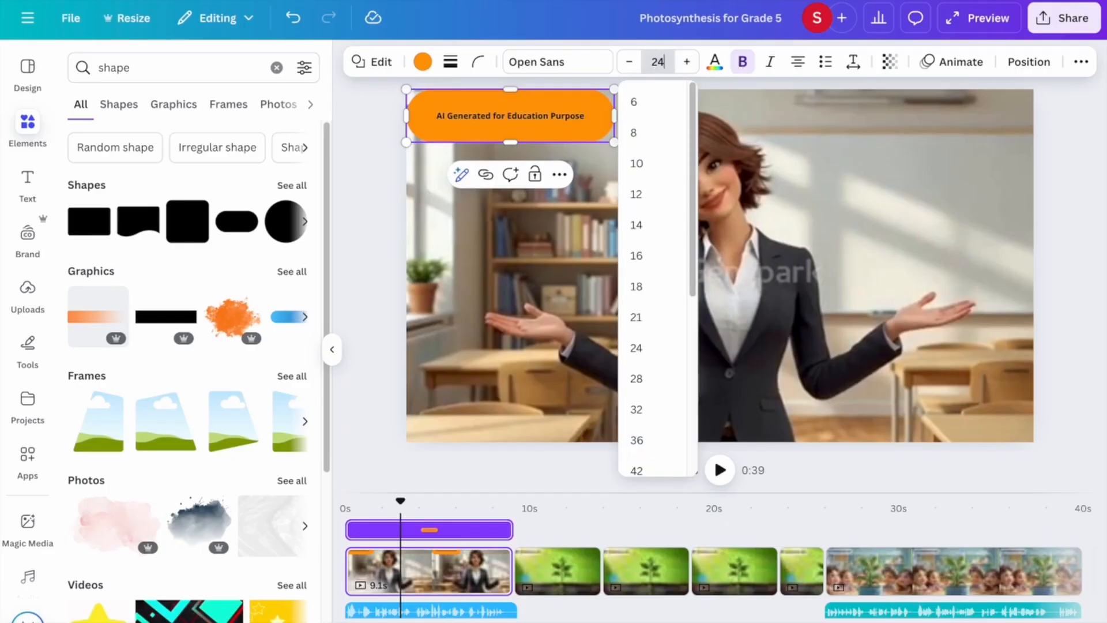
pyautogui.write('24')
pyautogui.press('Return')
pyautogui.click(423, 63)
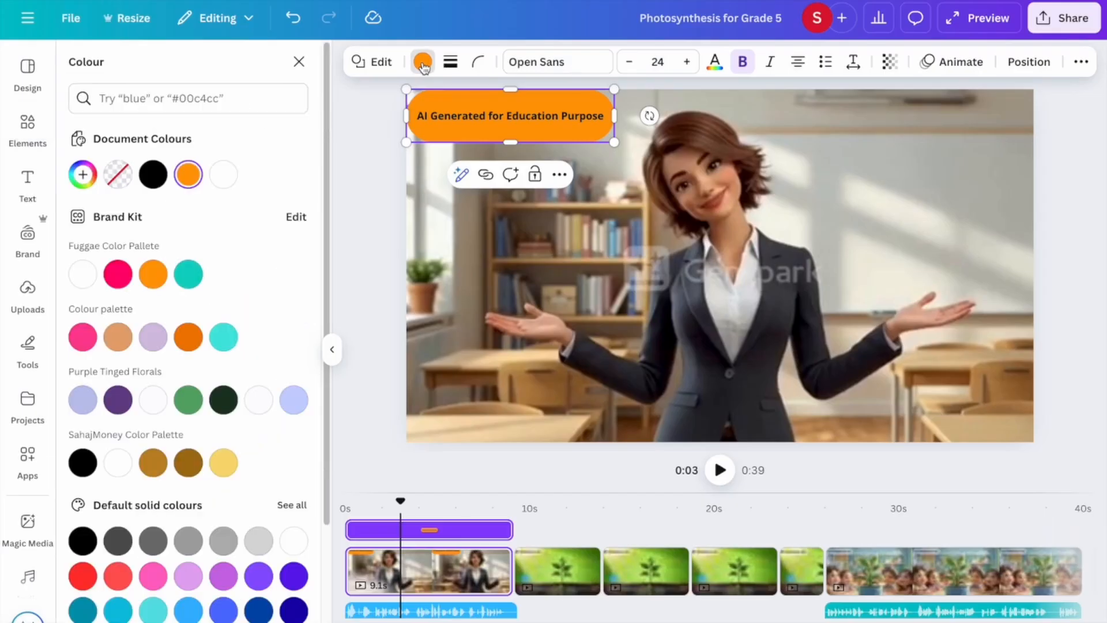
pyautogui.click(423, 62)
pyautogui.click(714, 62)
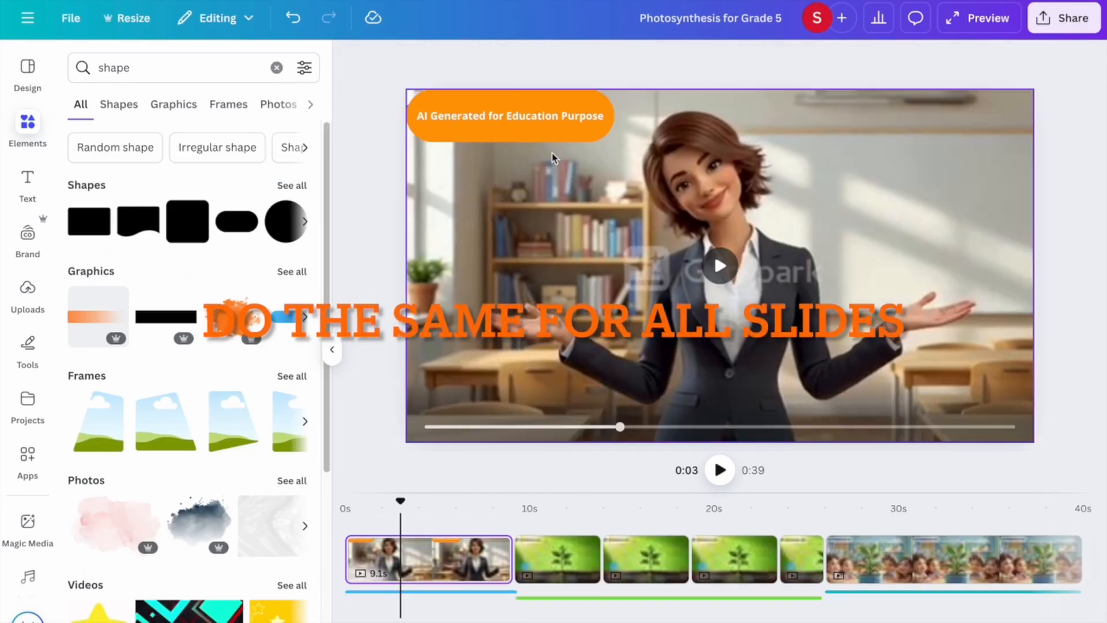
pyautogui.click(581, 120)
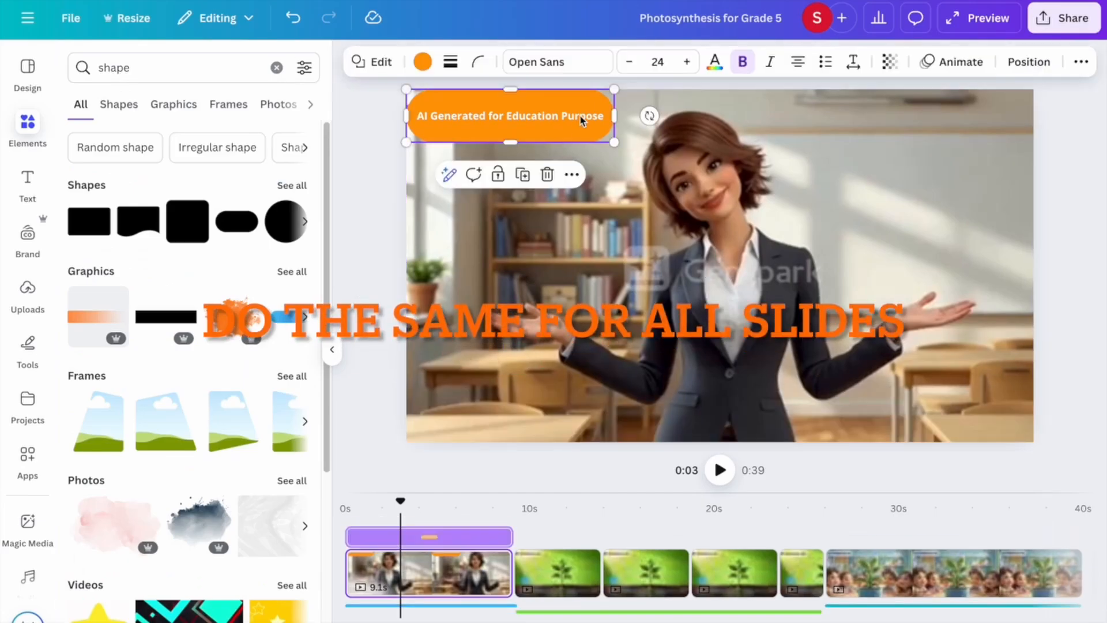
# Paste the orange label top-left onto the first plant clip and the classroom children clip.
pyautogui.click(576, 599)
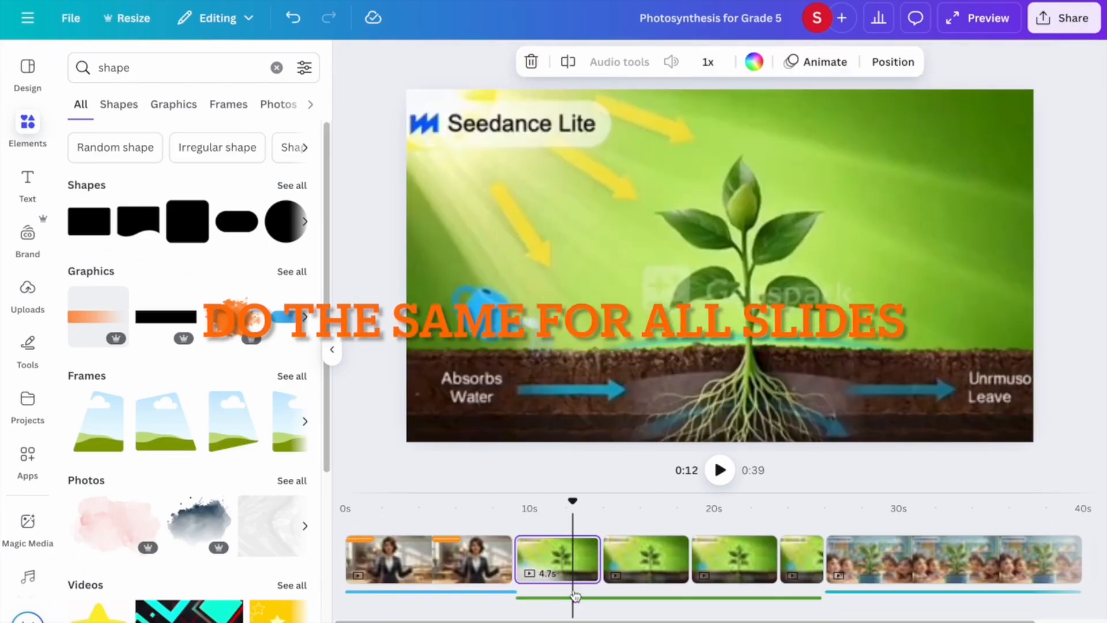
pyautogui.hotkey('ctrl', 'v')
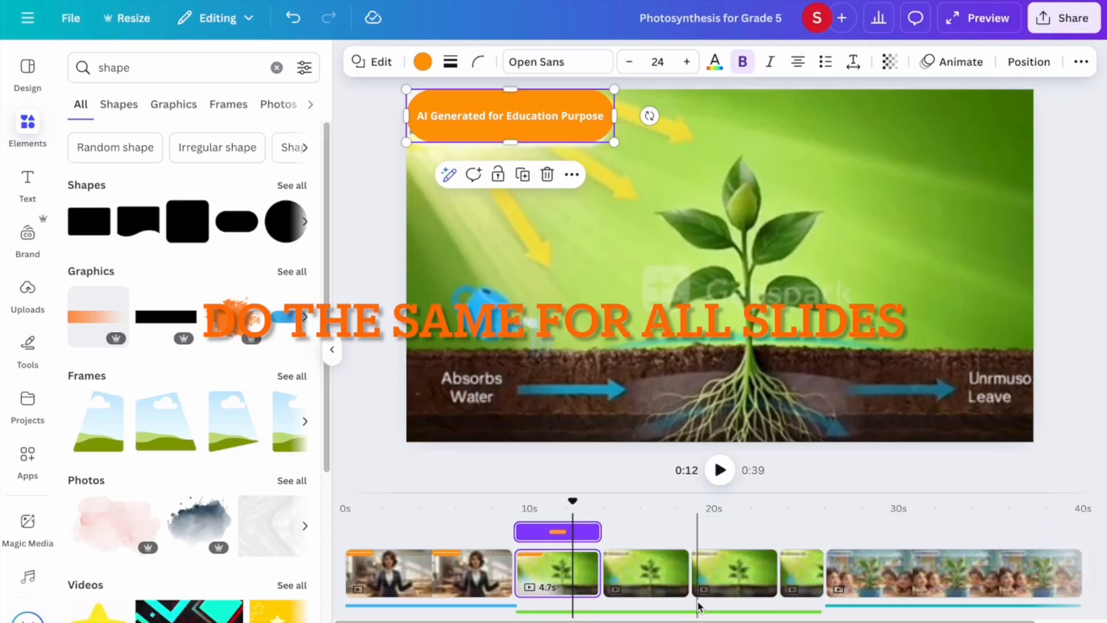
pyautogui.moveTo(558, 116); pyautogui.dragTo(559, 126)
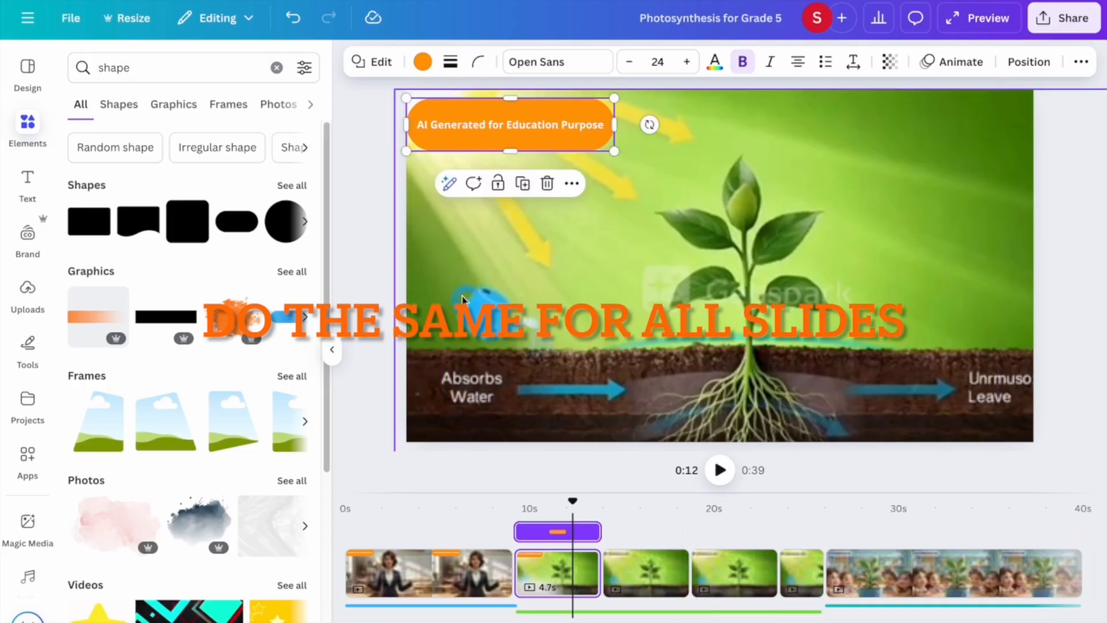
pyautogui.click(874, 571)
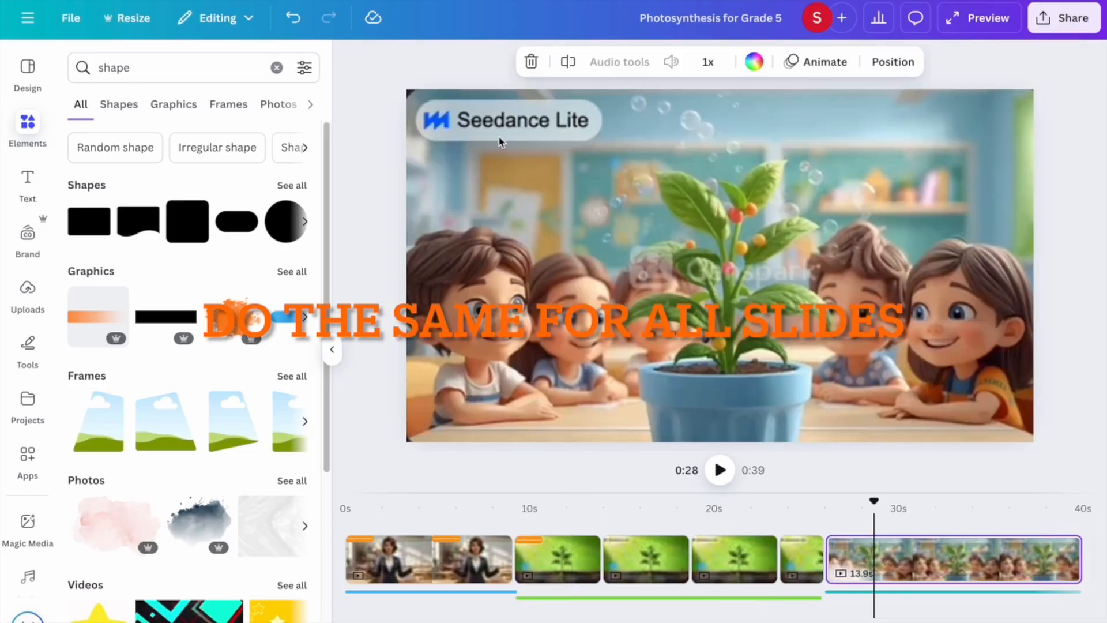
pyautogui.hotkey('ctrl', 'v')
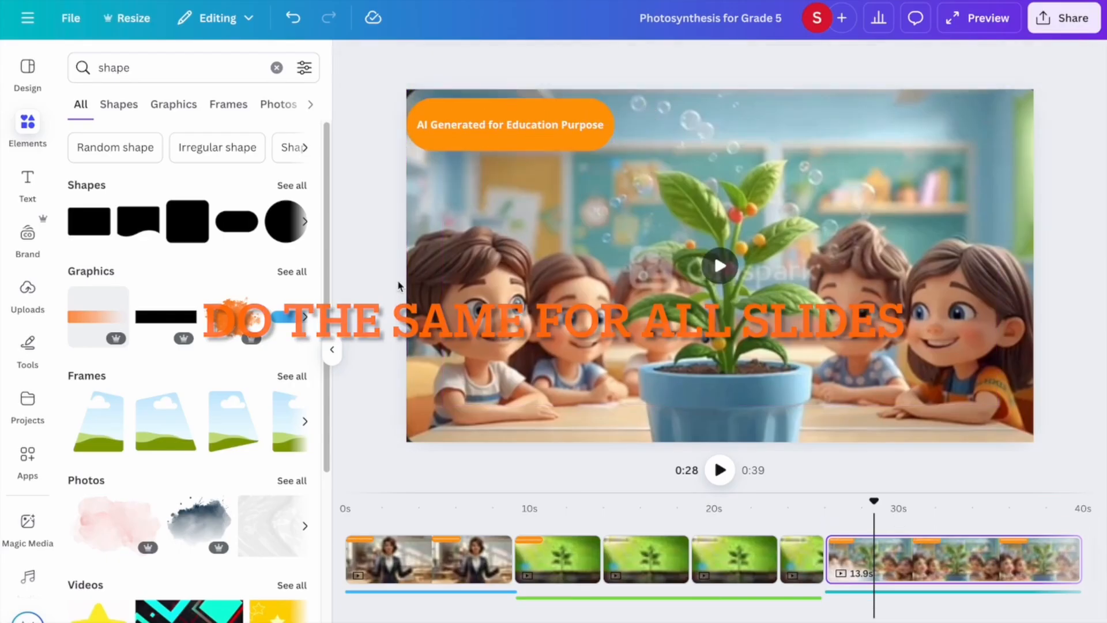
pyautogui.click(592, 560)
pyautogui.click(276, 68)
# Add an animated smiling orange sun graphic, shrink it and place it below the label.
pyautogui.write('sun')
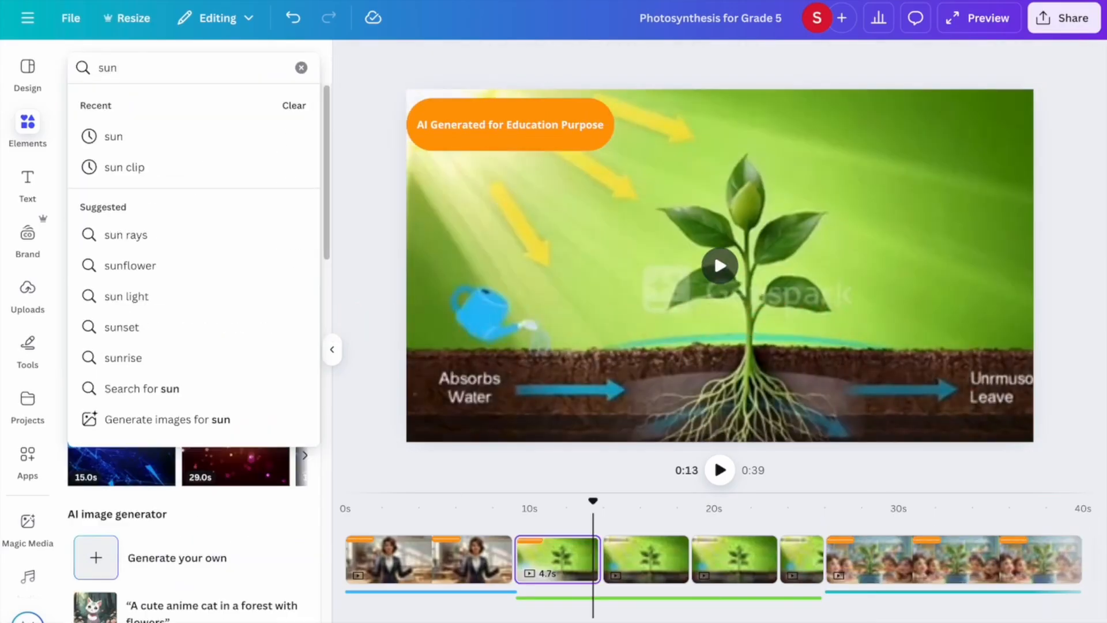
pyautogui.click(205, 137)
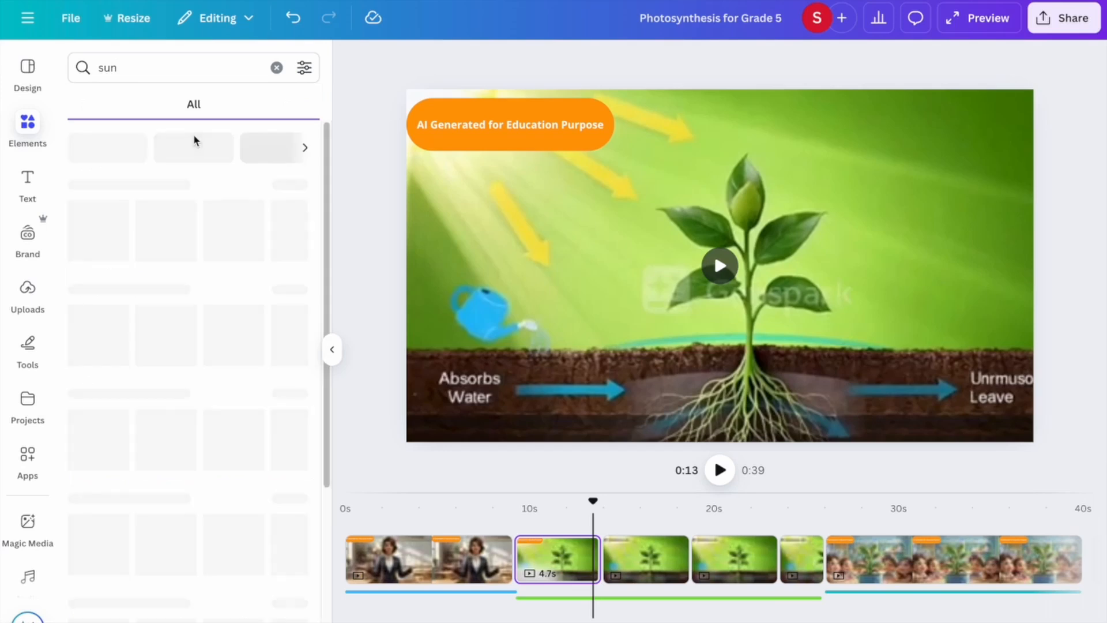
pyautogui.click(304, 69)
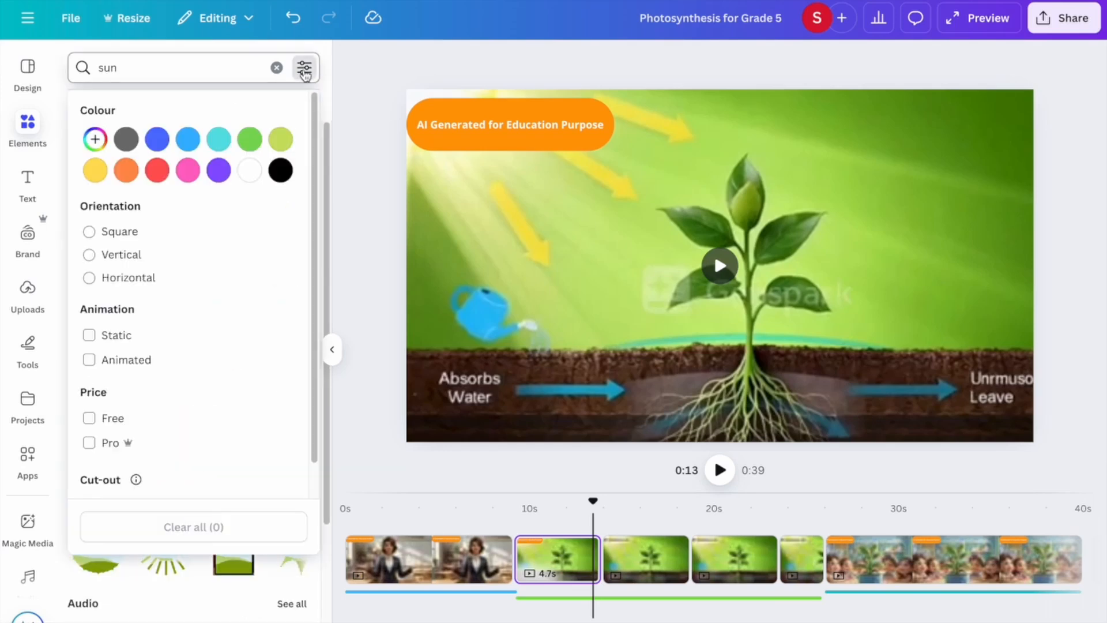
pyautogui.click(90, 360)
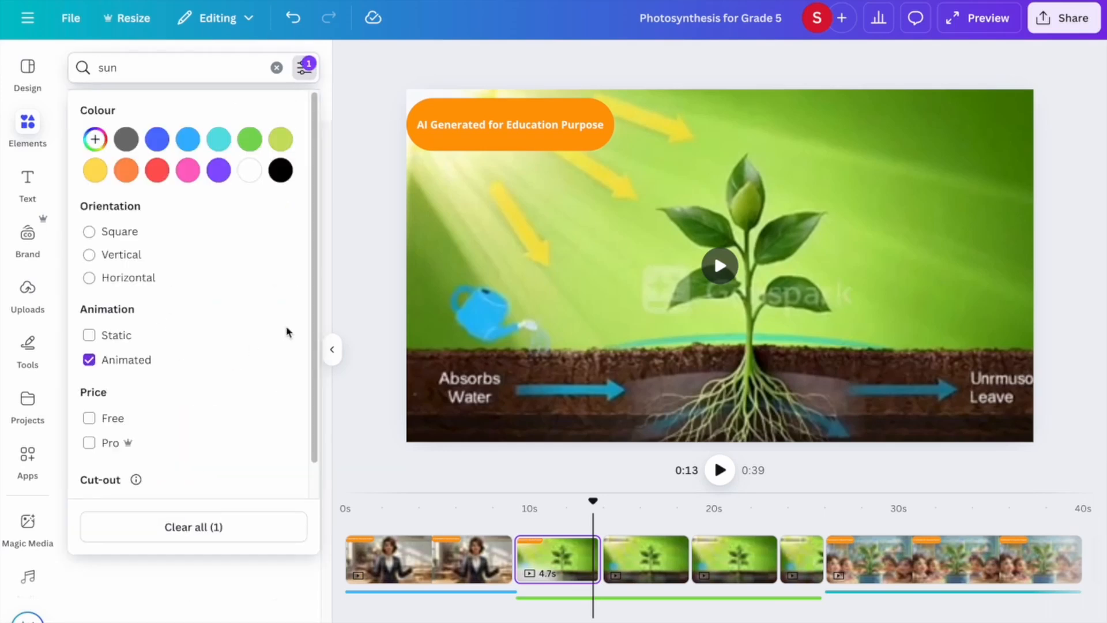
pyautogui.click(350, 293)
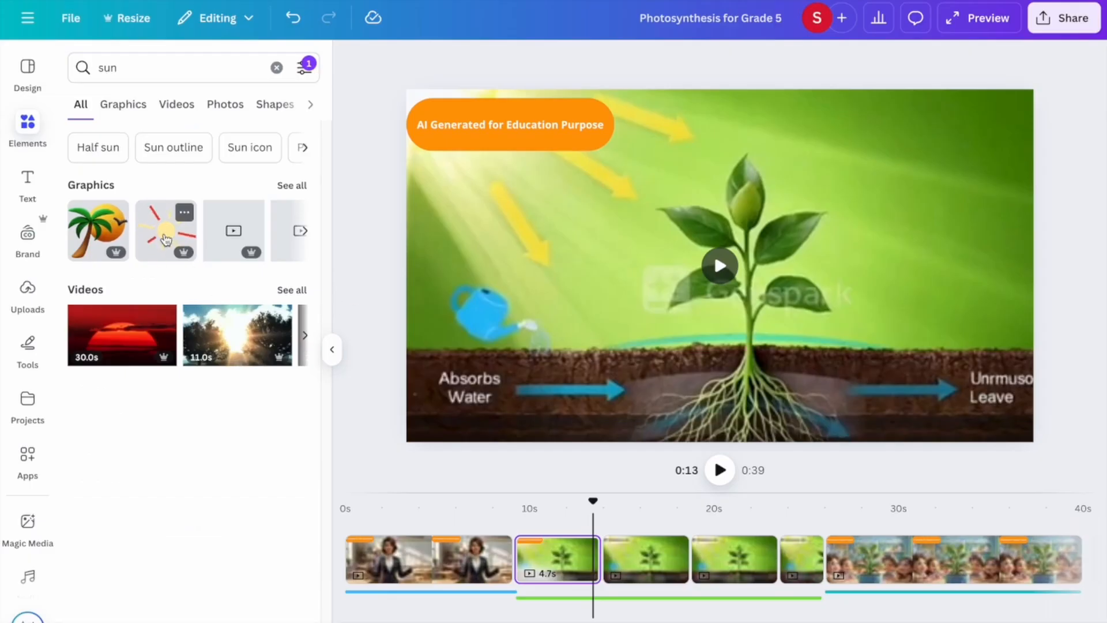
pyautogui.click(284, 189)
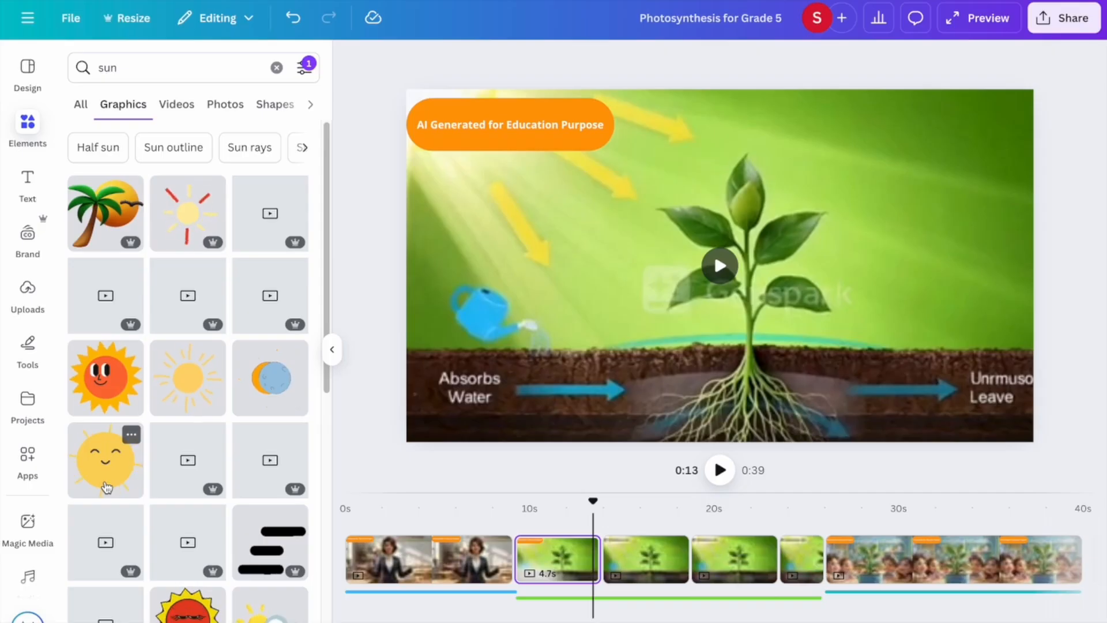
pyautogui.click(116, 384)
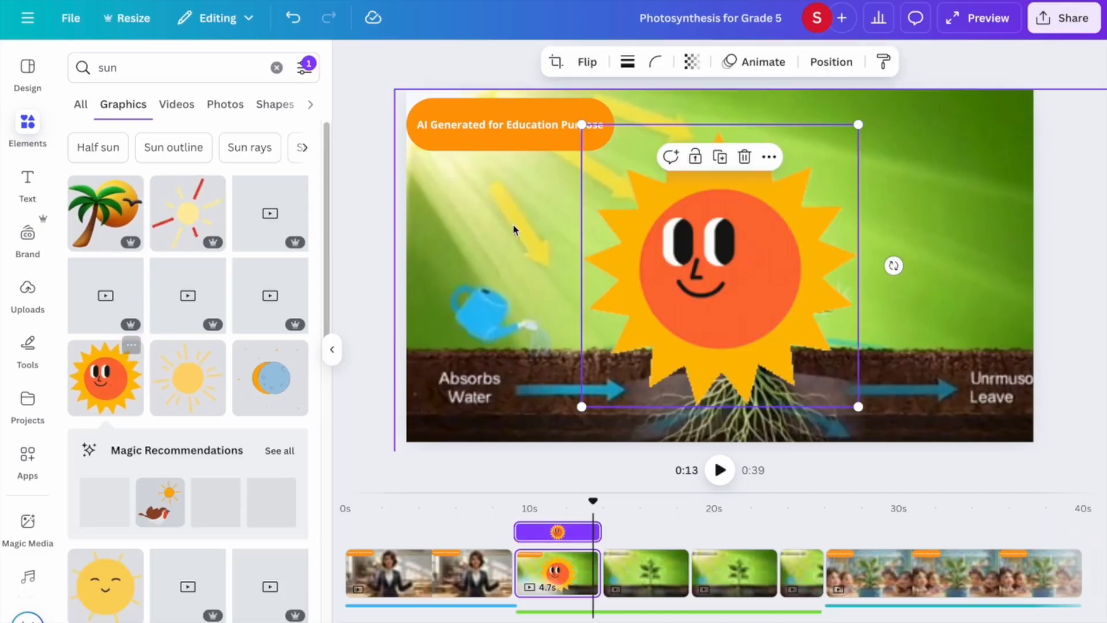
pyautogui.moveTo(585, 123); pyautogui.dragTo(754, 310)
pyautogui.moveTo(804, 368); pyautogui.dragTo(517, 186)
# Preview the video from about 9 seconds to check the sun.
pyautogui.click(404, 249)
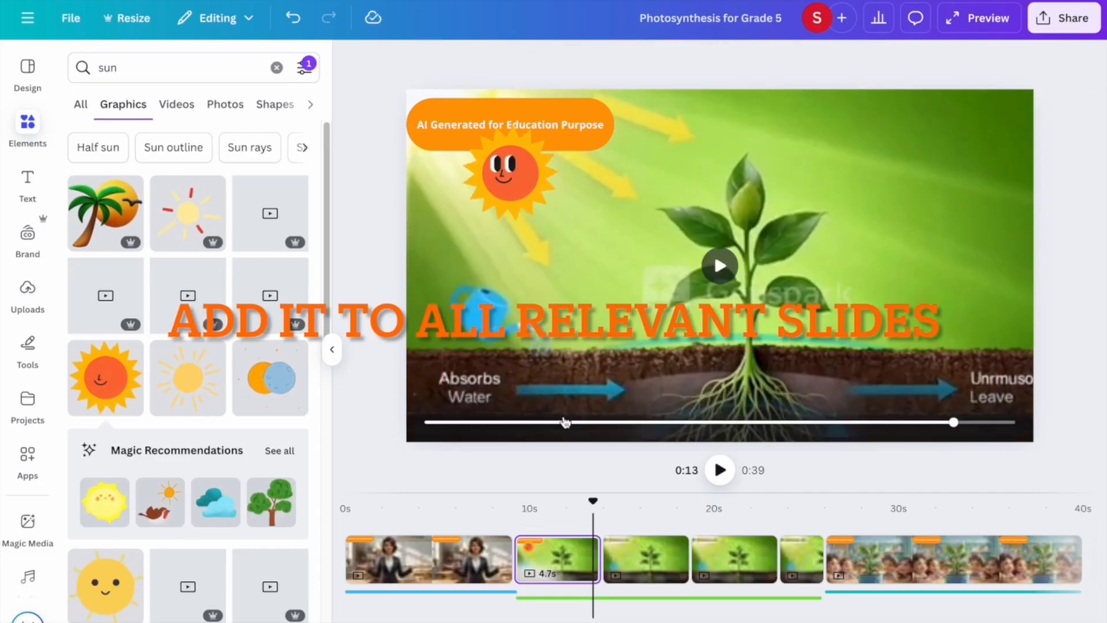
pyautogui.moveTo(593, 501); pyautogui.dragTo(515, 506)
pyautogui.click(719, 470)
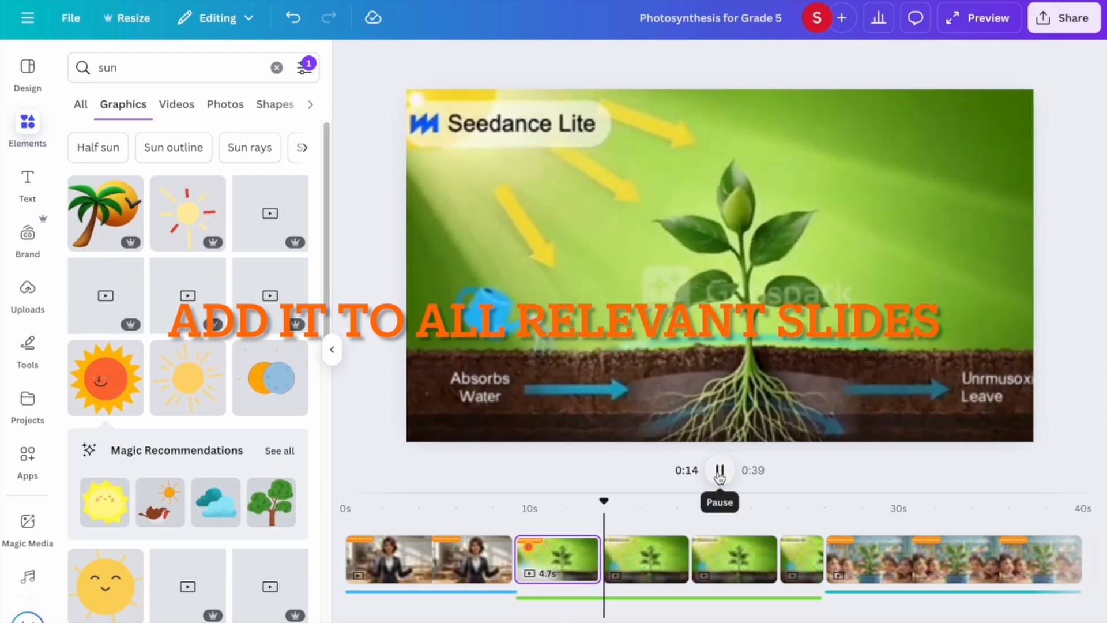
pyautogui.click(720, 469)
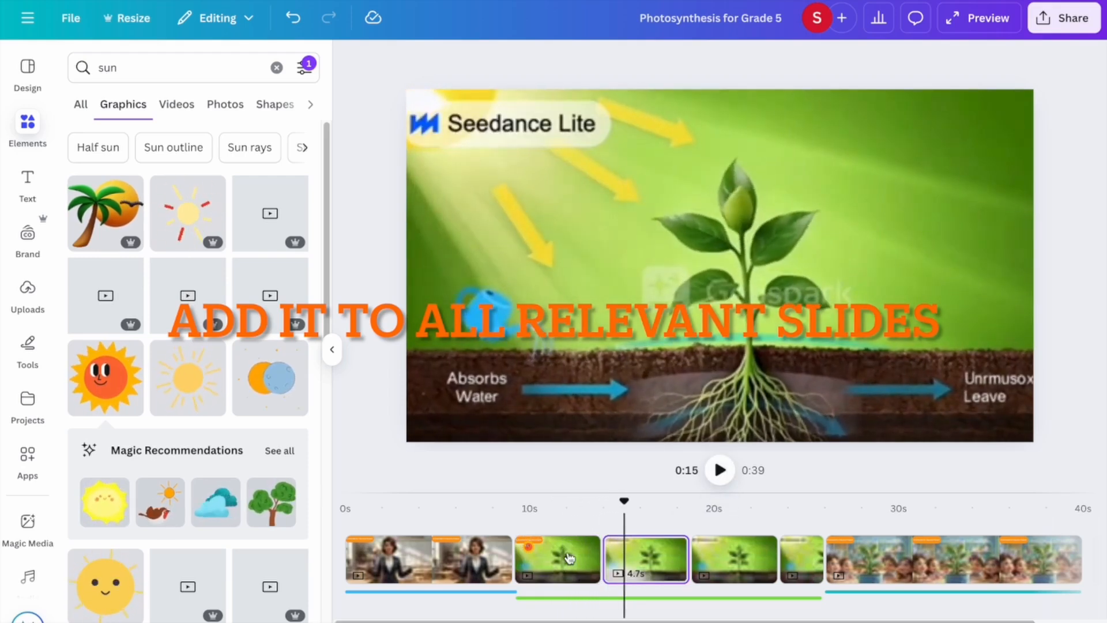
# Paste the sun onto the second, third and last plant clips.
pyautogui.click(562, 560)
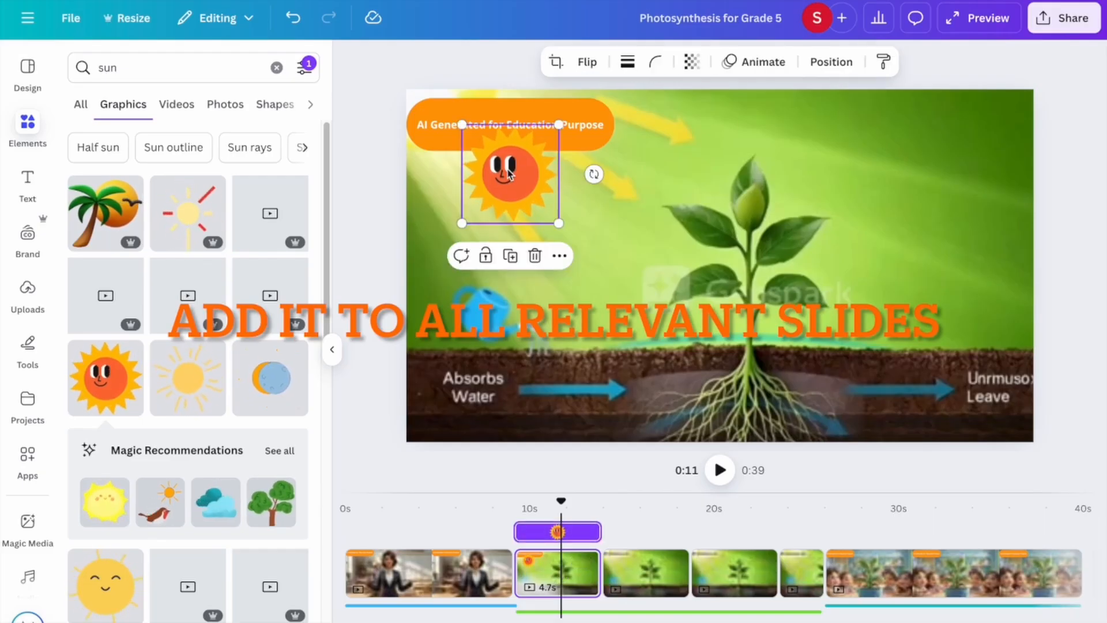
pyautogui.click(655, 562)
pyautogui.hotkey('ctrl', 'v')
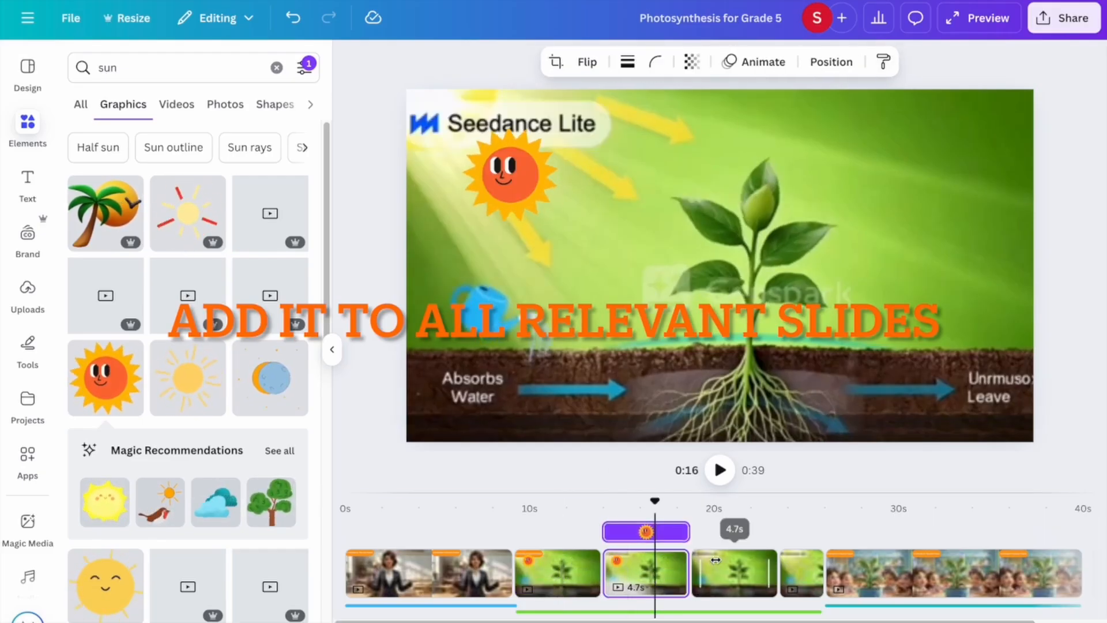
pyautogui.click(715, 565)
pyautogui.hotkey('ctrl', 'v')
pyautogui.click(799, 573)
pyautogui.hotkey('ctrl', 'v')
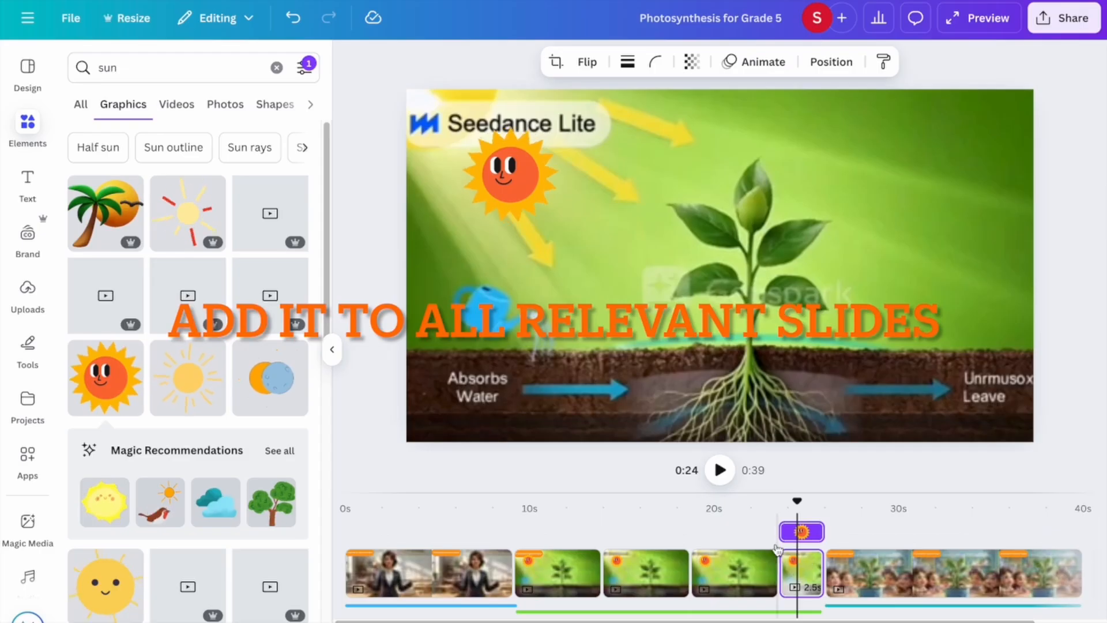
pyautogui.moveTo(795, 506); pyautogui.dragTo(516, 506)
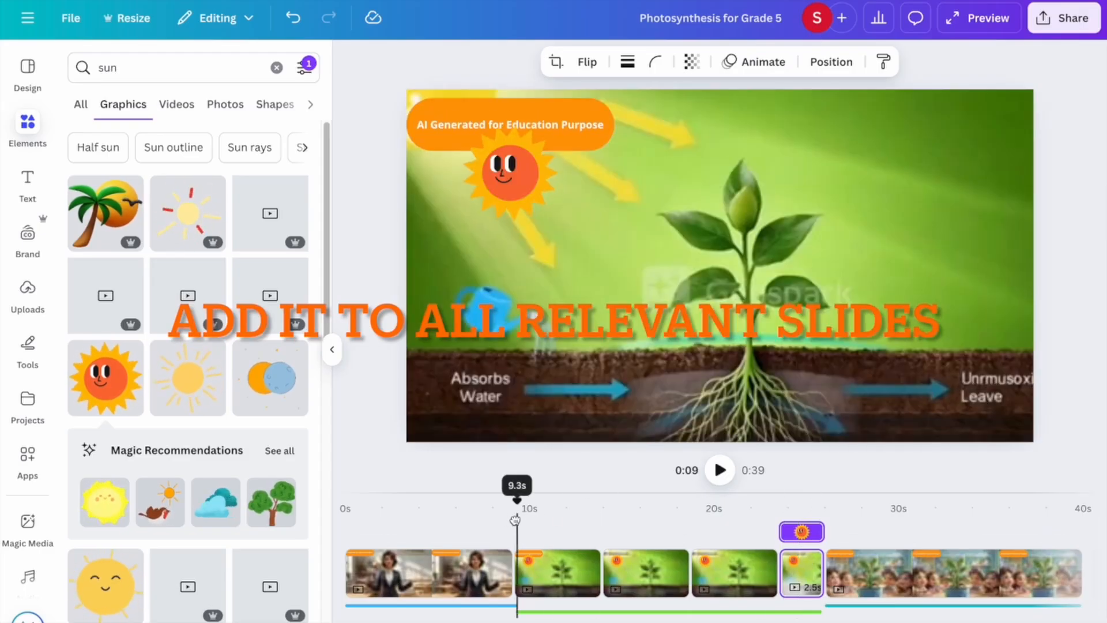
pyautogui.click(277, 67)
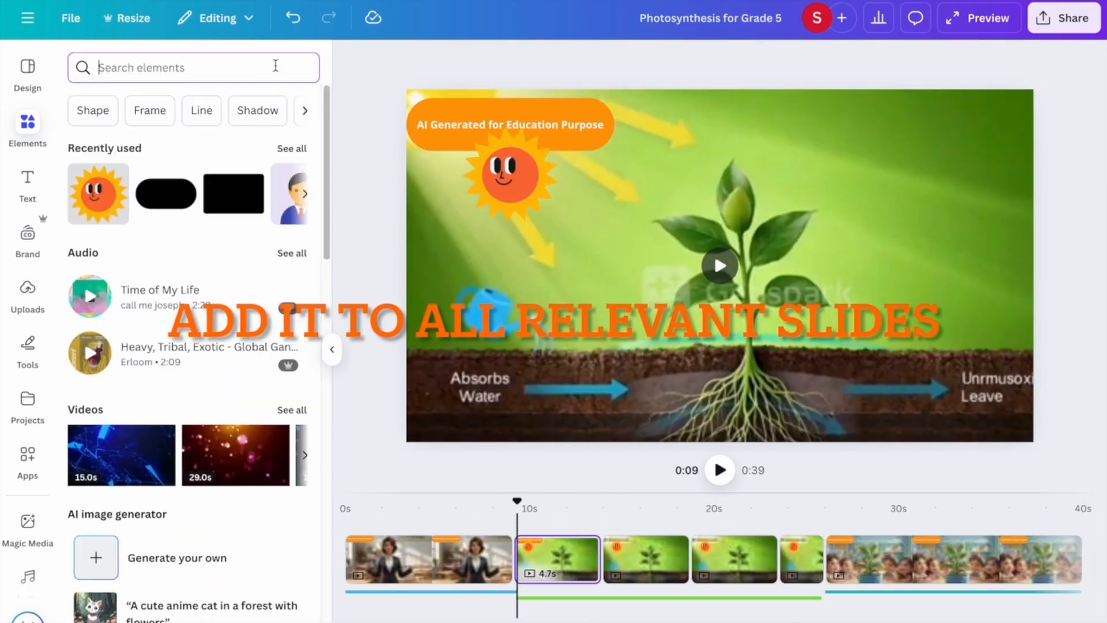
# Add the blue 'co2' cloud graphic, shrink it and place it in the upper-right corner.
pyautogui.write('co2')
pyautogui.press('Return')
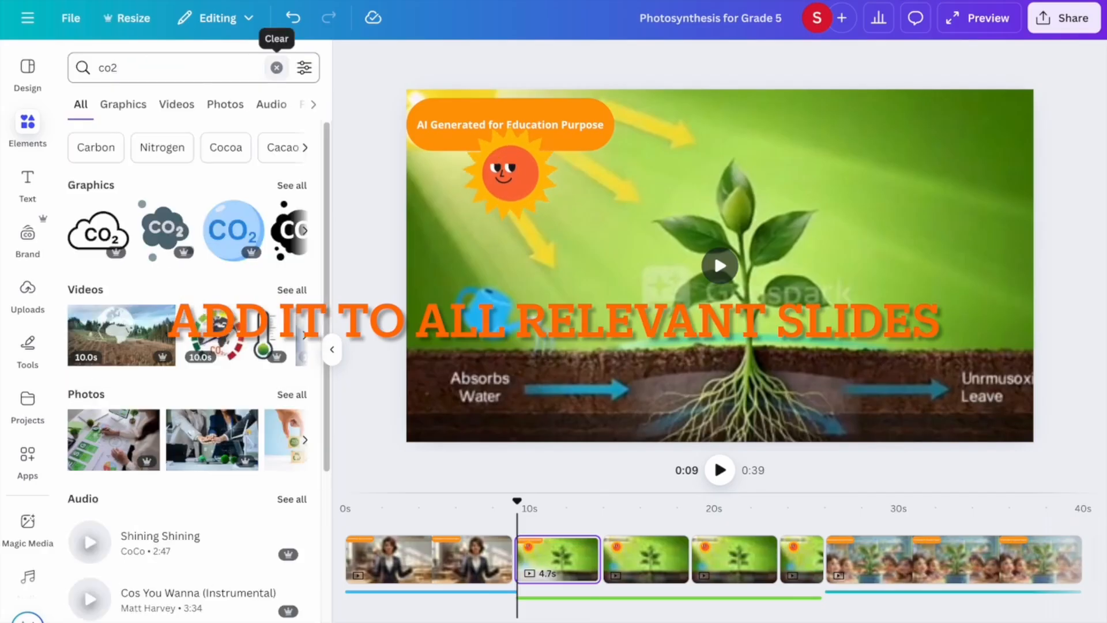
pyautogui.click(292, 184)
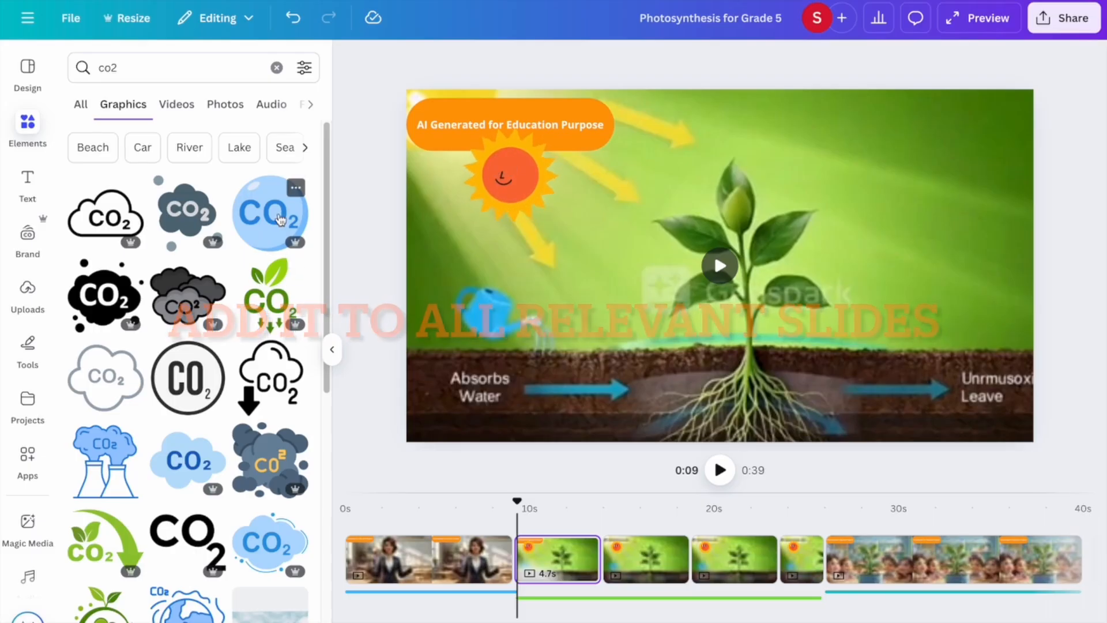
pyautogui.click(212, 431)
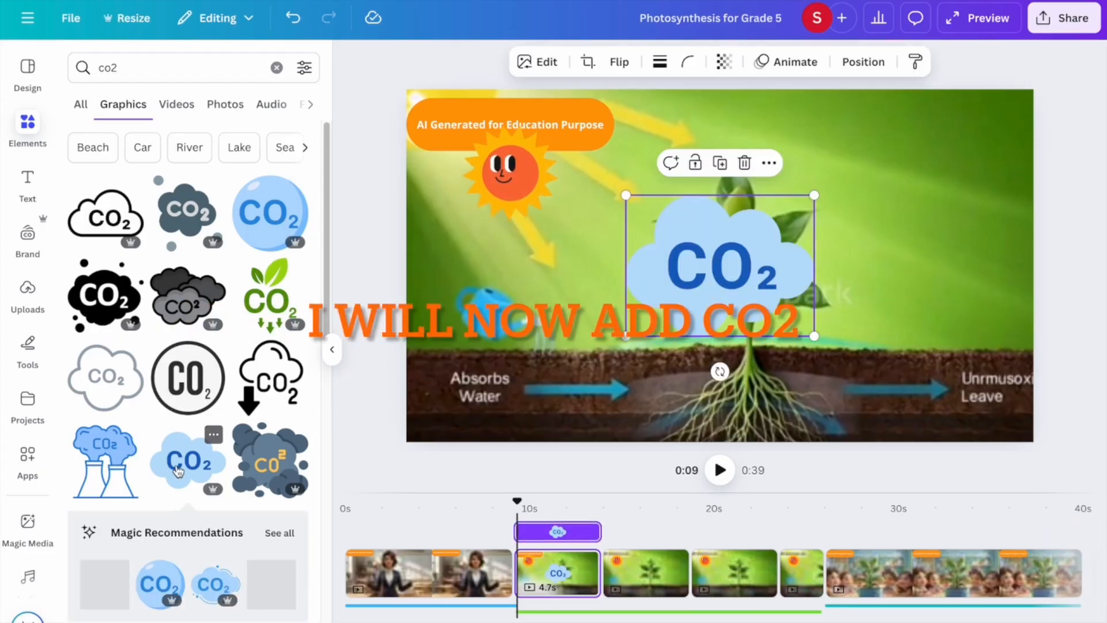
pyautogui.moveTo(626, 196); pyautogui.dragTo(699, 251)
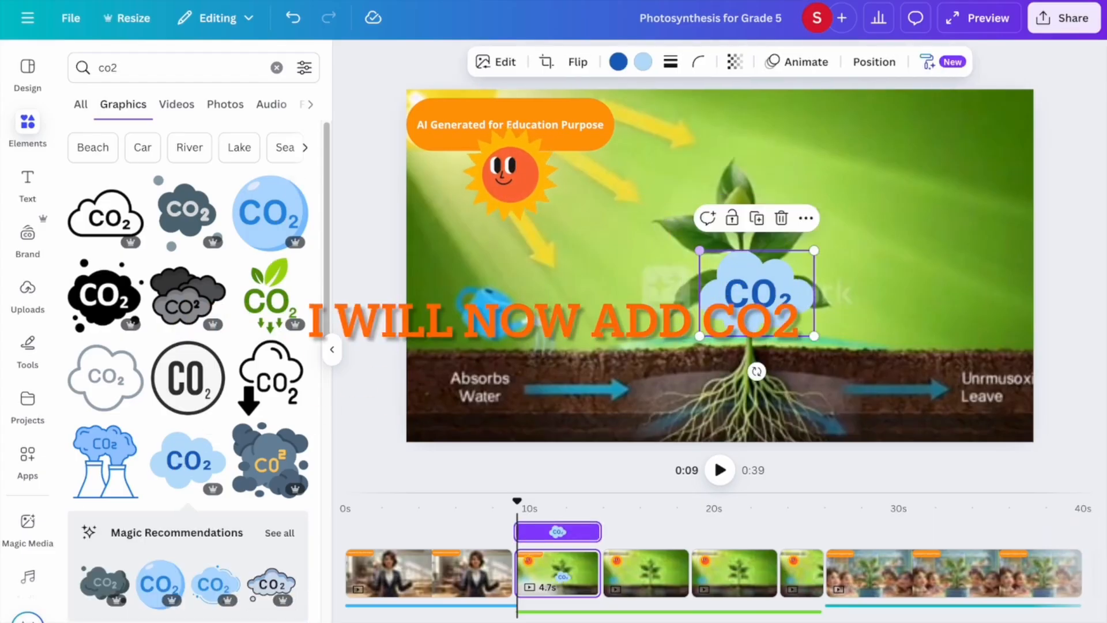
pyautogui.moveTo(745, 317); pyautogui.dragTo(920, 178)
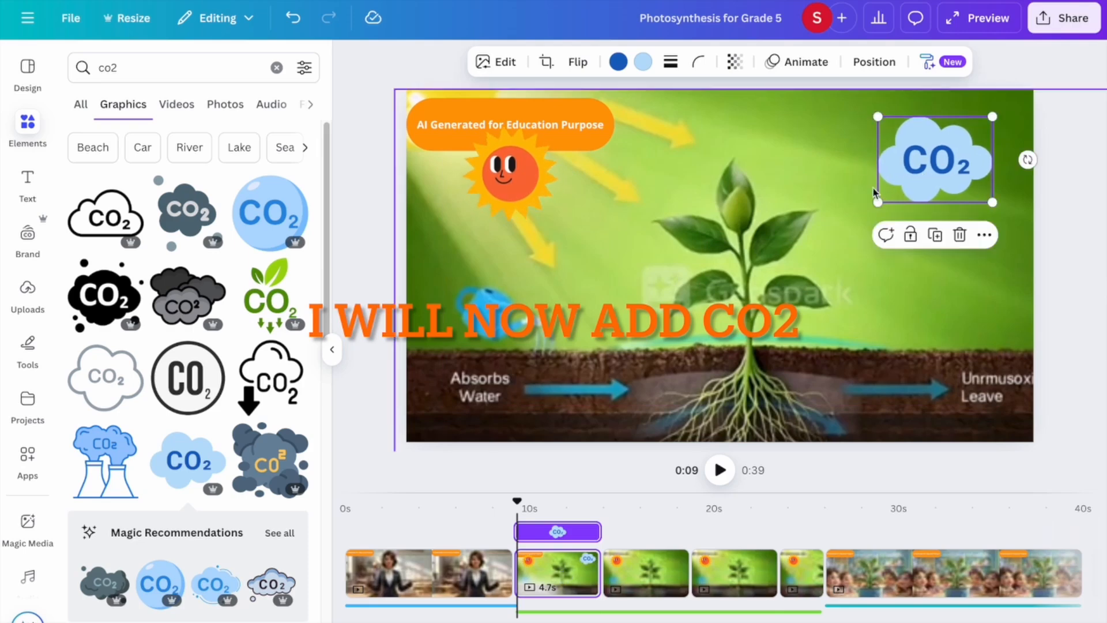
pyautogui.click(824, 63)
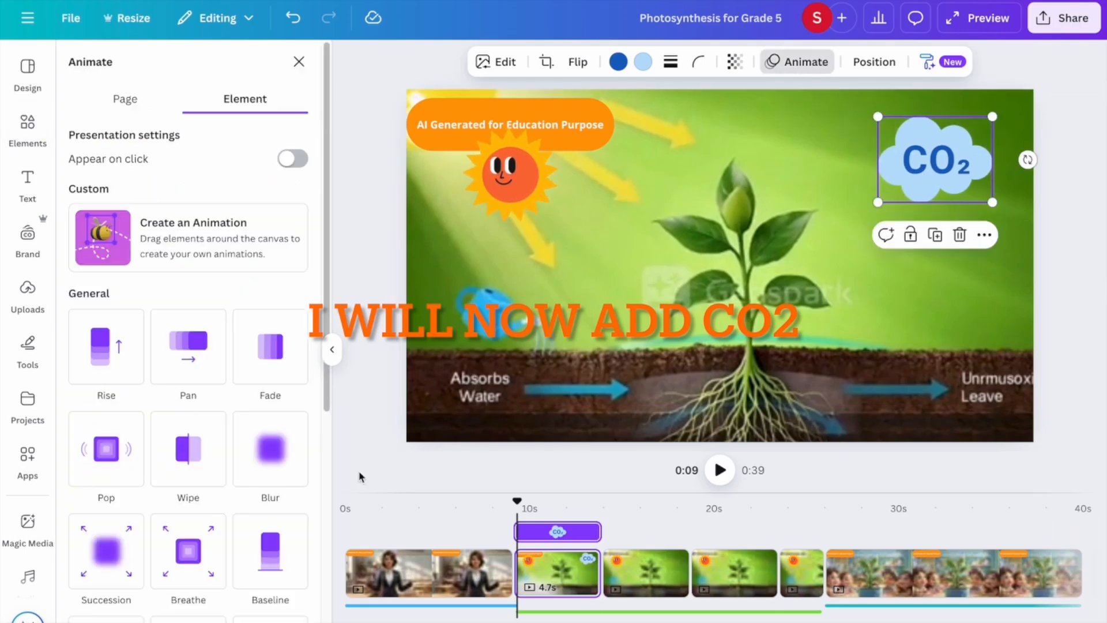
# Animate the CO2 cloud with Pop plus the Wiggle effect.
pyautogui.click(113, 453)
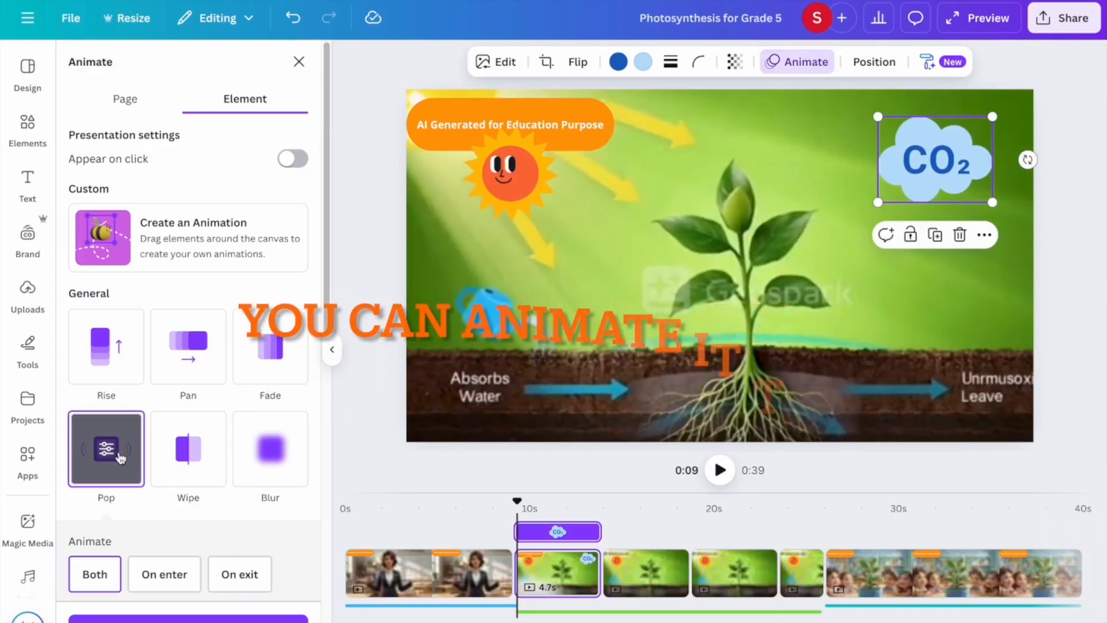
pyautogui.scroll(-5, 116, 456)
pyautogui.scroll(-1, 118, 456)
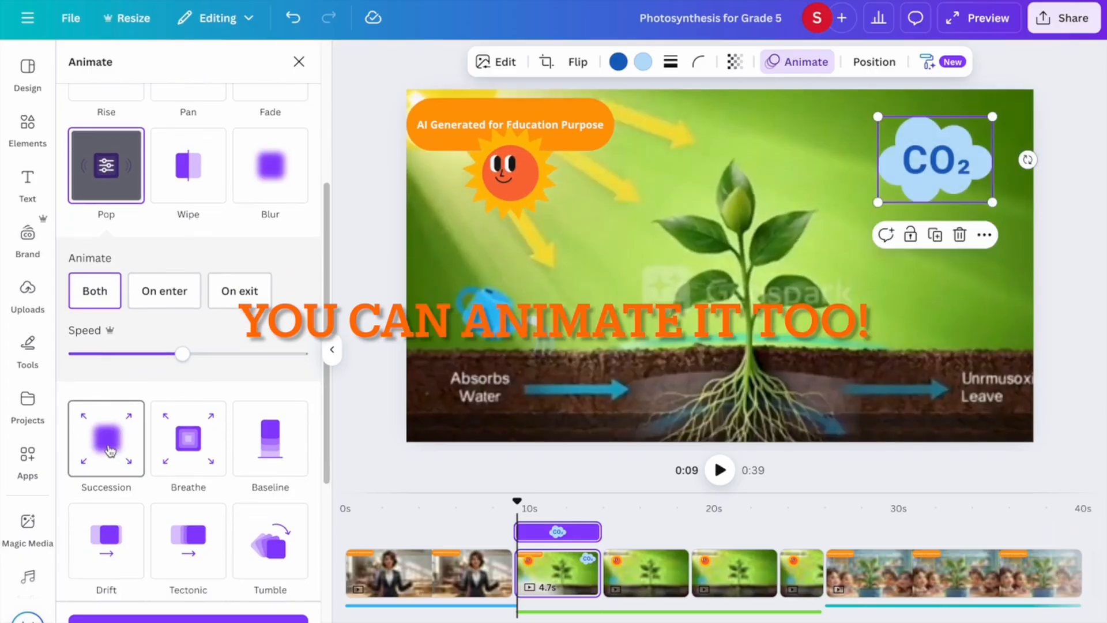
pyautogui.scroll(-2, 111, 451)
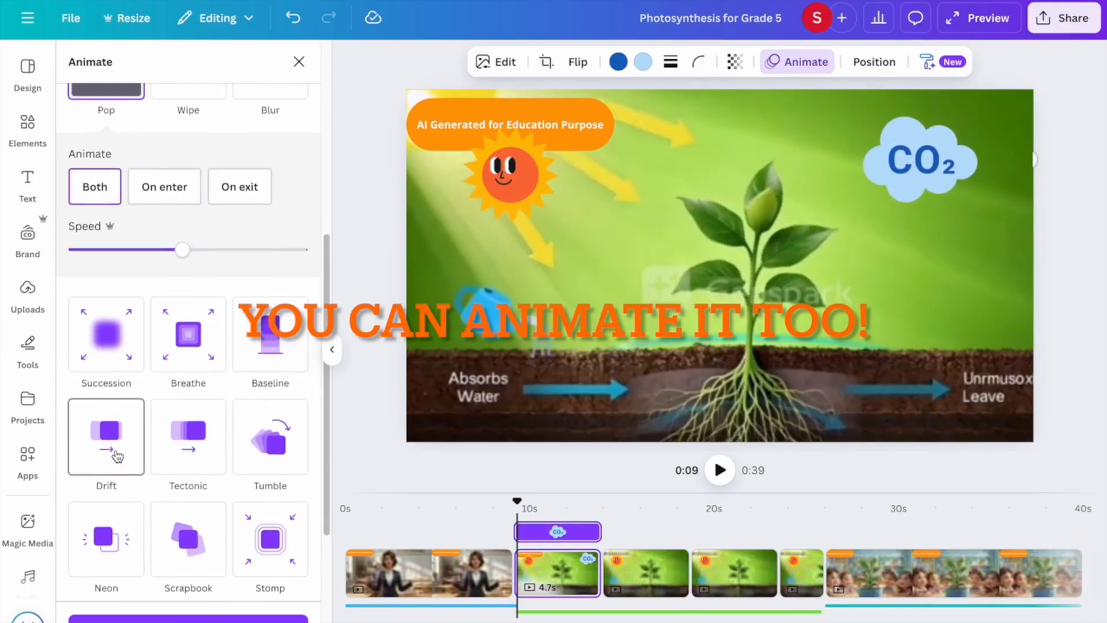
pyautogui.scroll(-5, 117, 457)
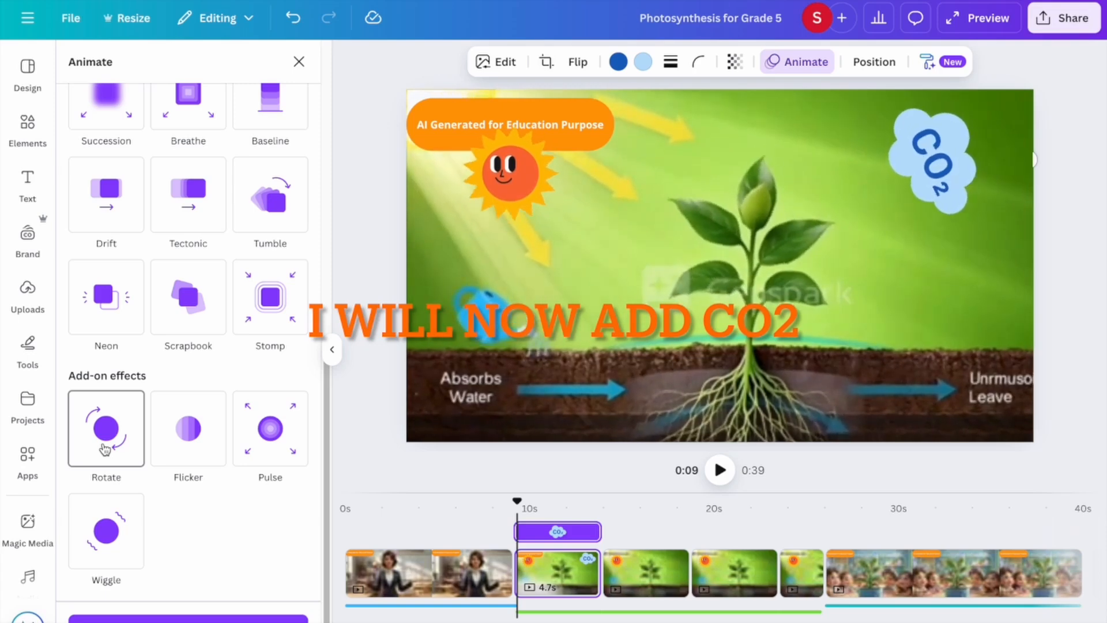
pyautogui.click(107, 533)
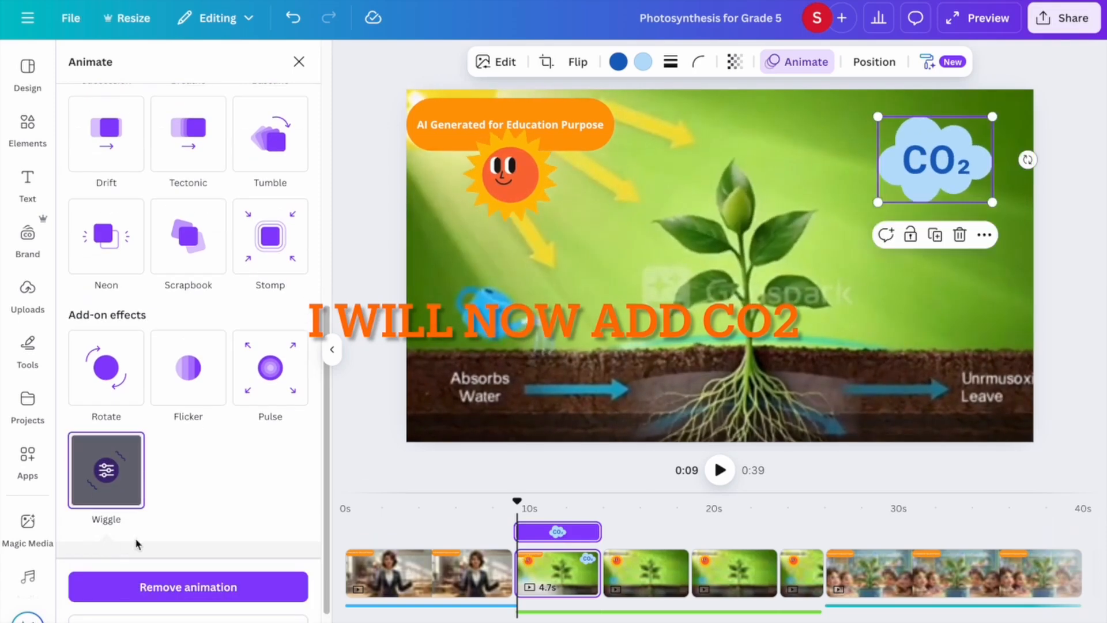
# Shrink the cloud to the sun's height, then paste copies onto the following plant slides.
pyautogui.click(553, 559)
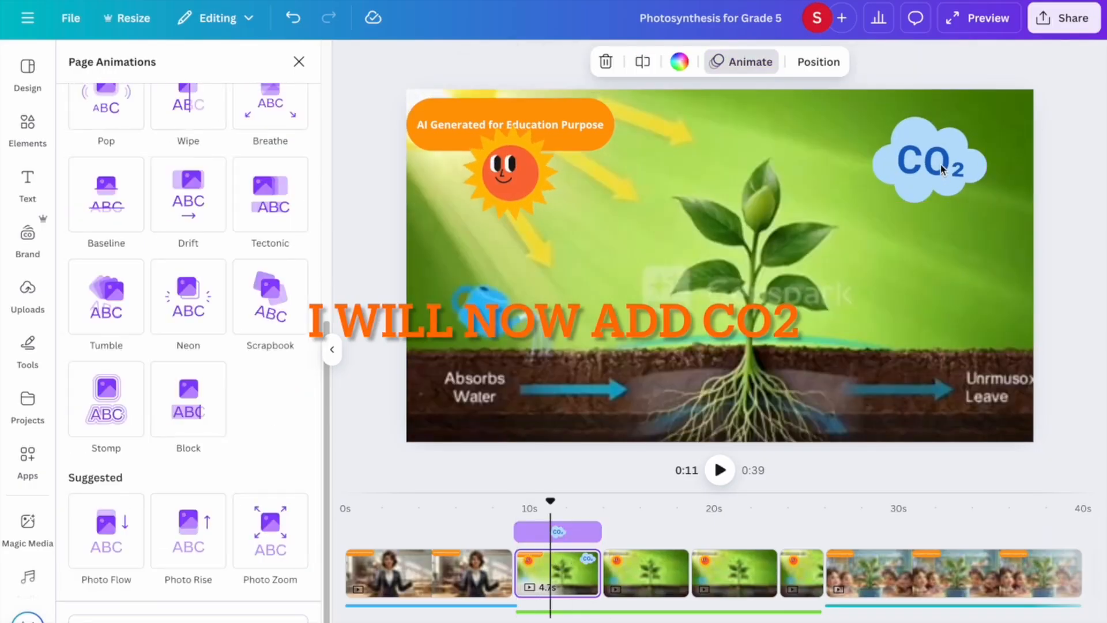
pyautogui.click(940, 164)
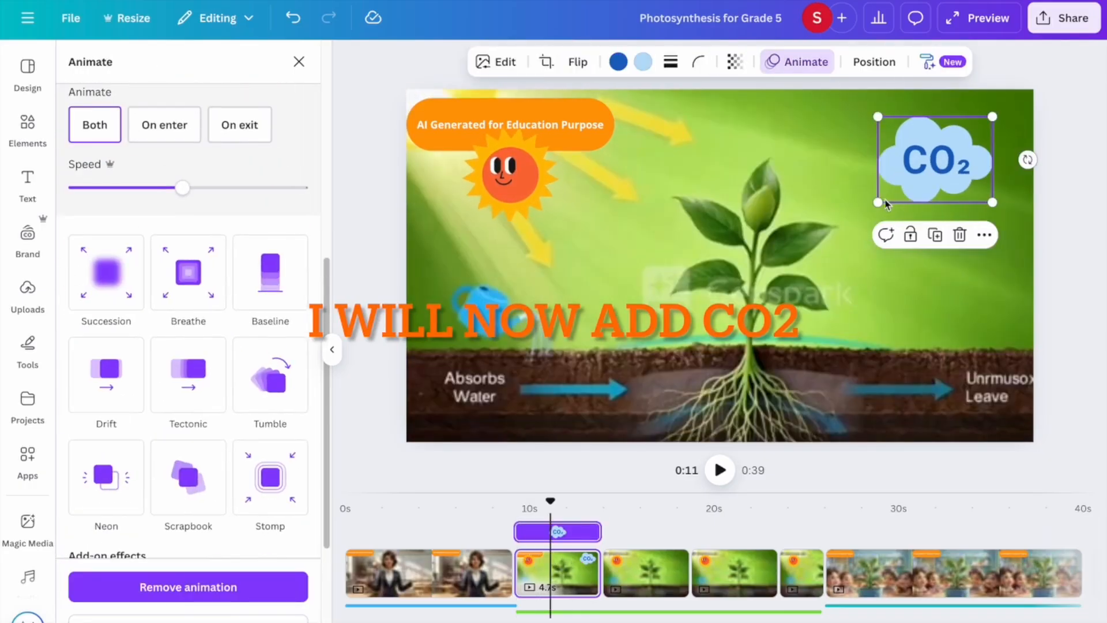
pyautogui.moveTo(878, 203); pyautogui.dragTo(903, 183)
pyautogui.moveTo(961, 160); pyautogui.dragTo(923, 181)
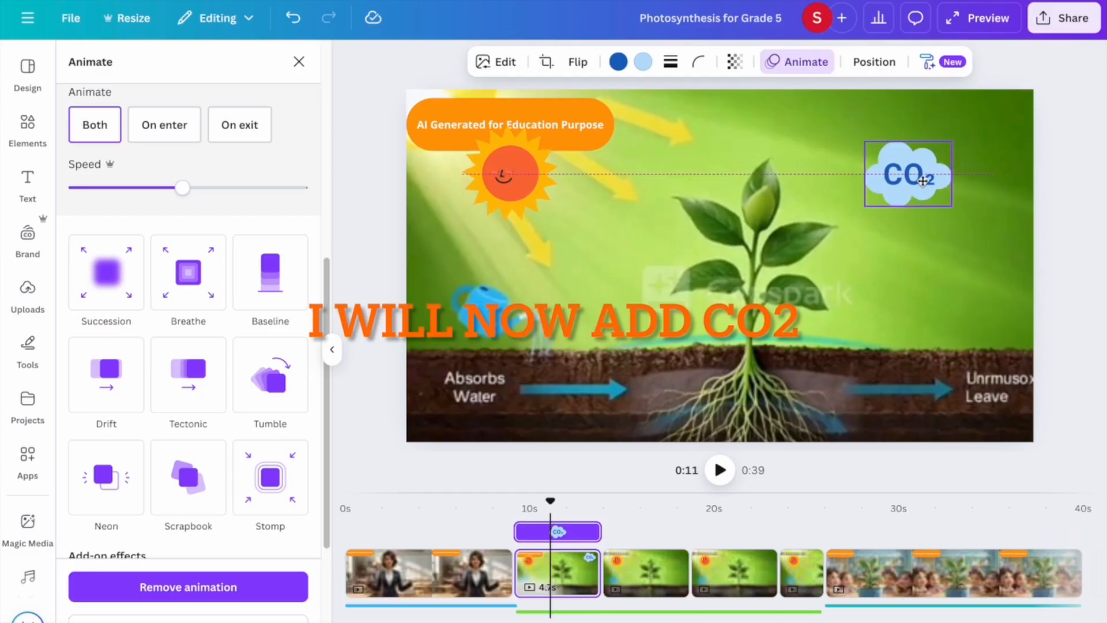
pyautogui.click(617, 580)
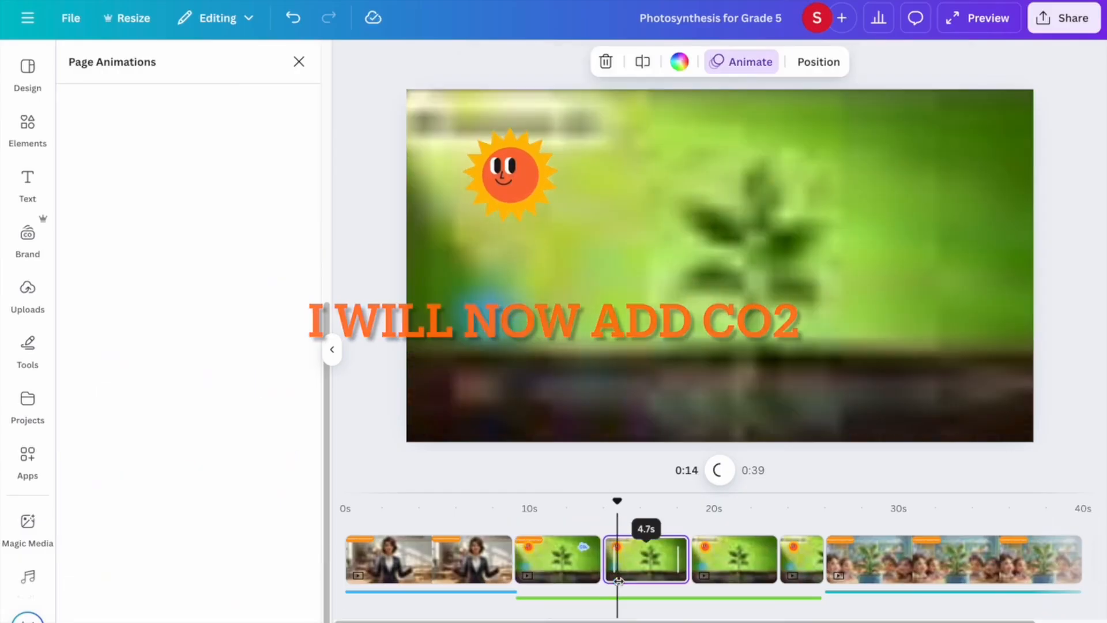
pyautogui.hotkey('ctrl', 'v')
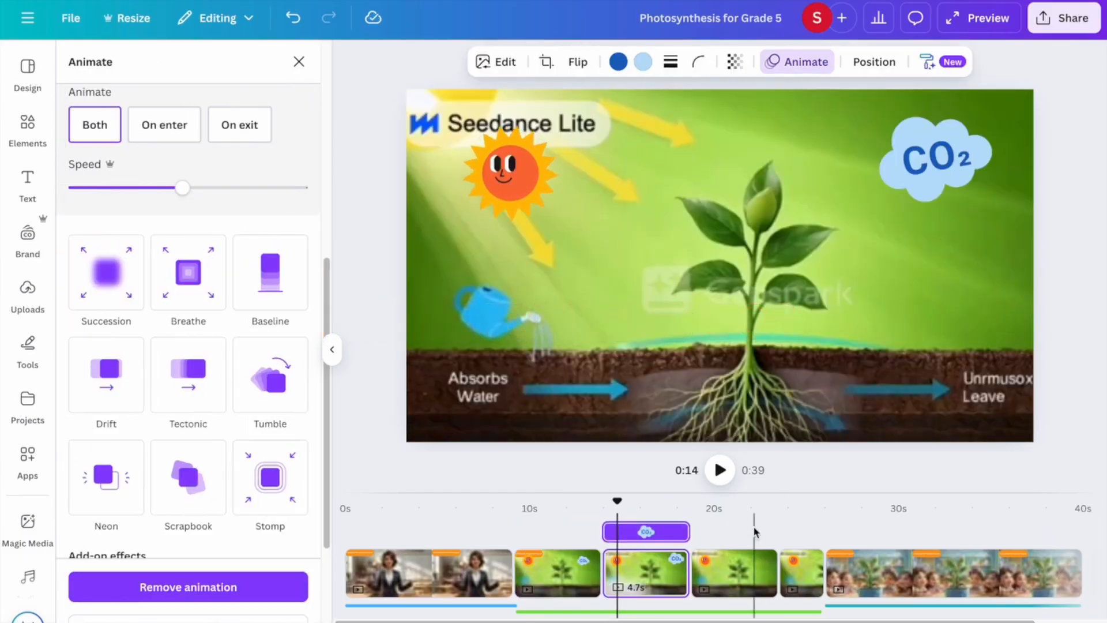
pyautogui.click(737, 570)
pyautogui.hotkey('ctrl', 'v')
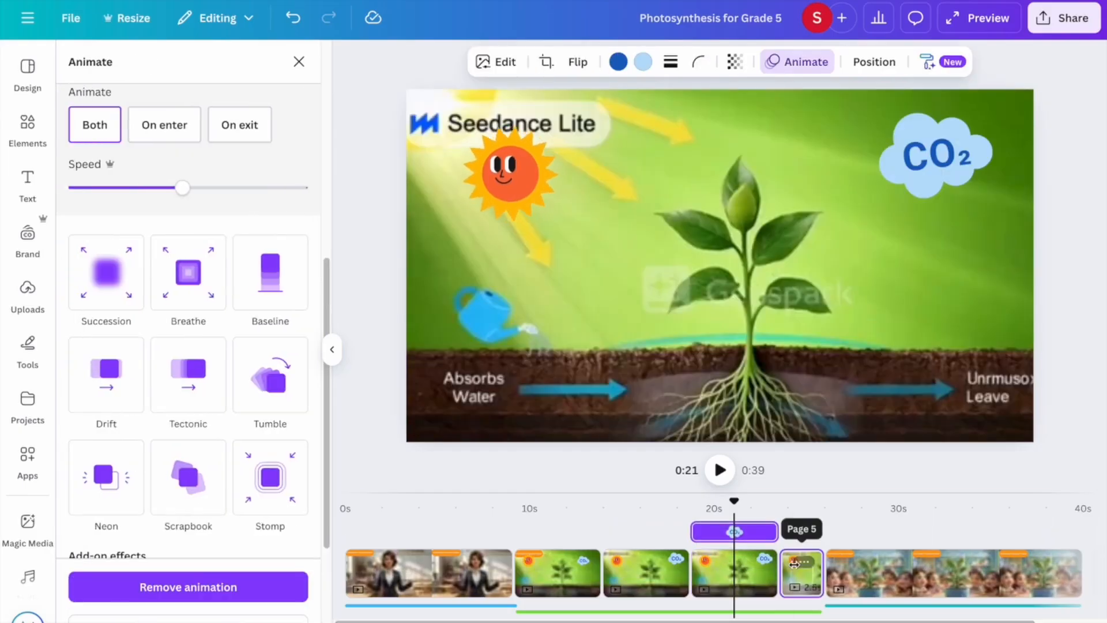
pyautogui.click(798, 562)
pyautogui.hotkey('ctrl', 'v')
# Shrink the pasted CO2 clouds on the fourth and sixth slides.
pyautogui.click(556, 571)
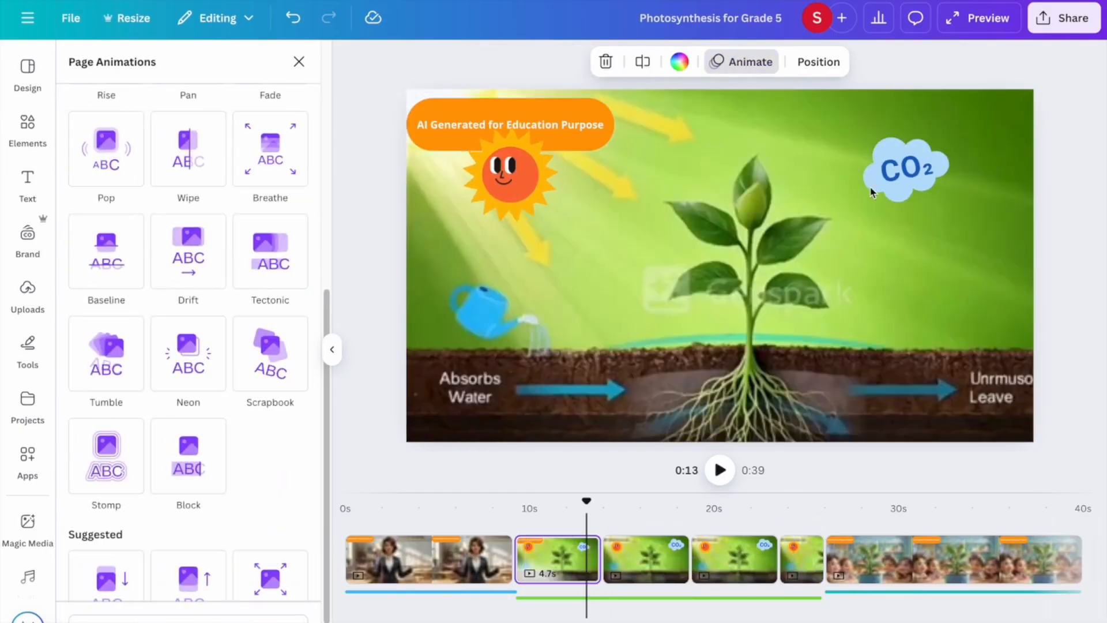
pyautogui.click(885, 180)
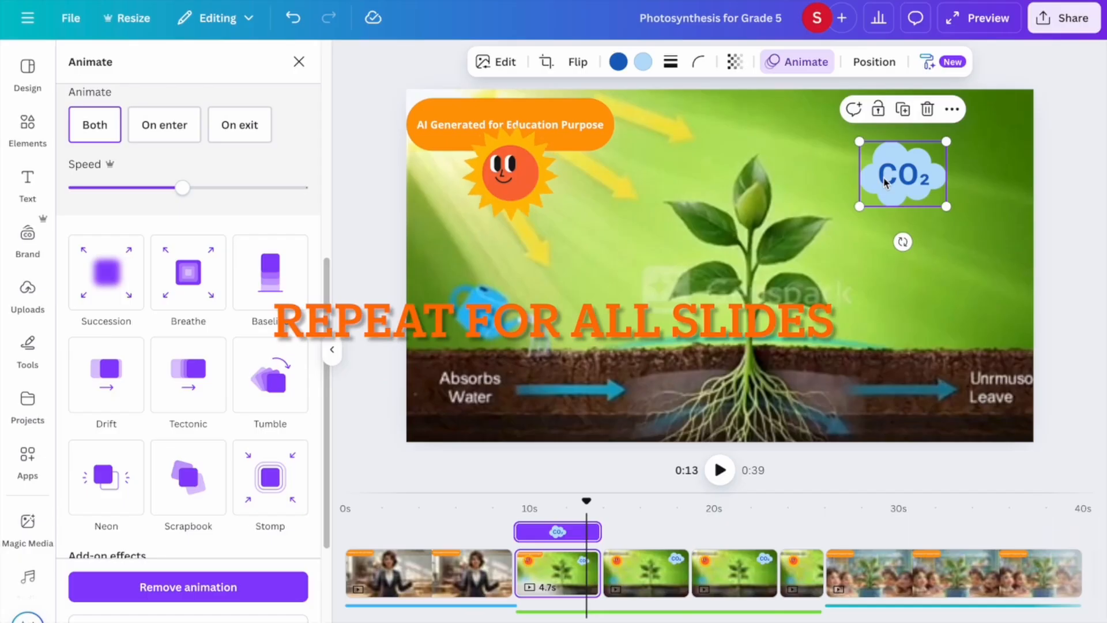
pyautogui.click(646, 574)
pyautogui.click(952, 155)
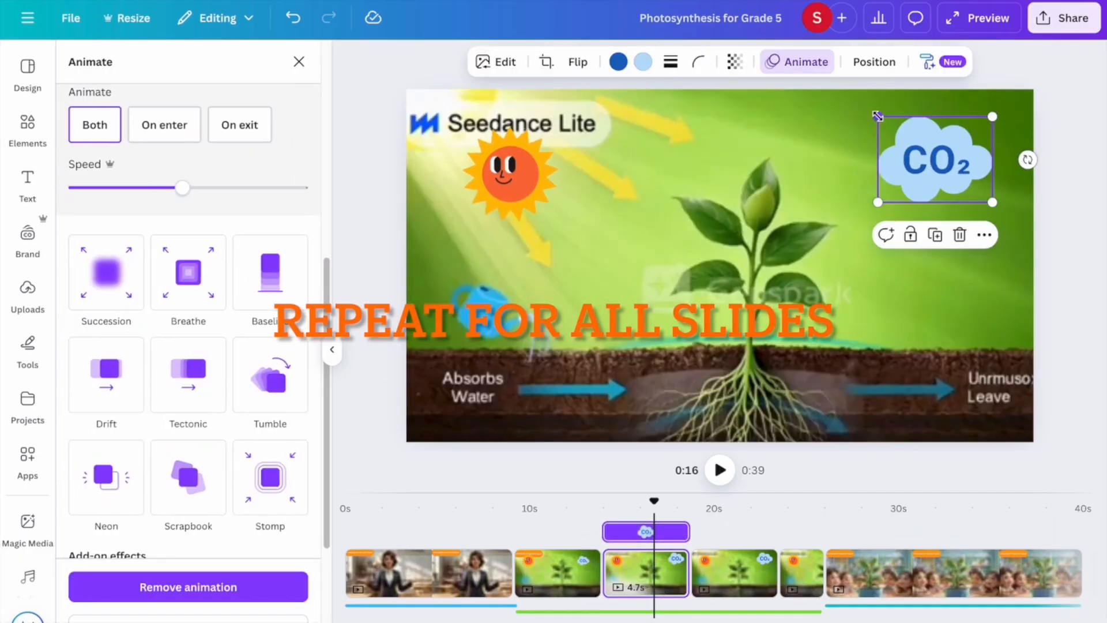
pyautogui.moveTo(877, 112); pyautogui.dragTo(907, 142)
pyautogui.click(736, 572)
pyautogui.click(938, 167)
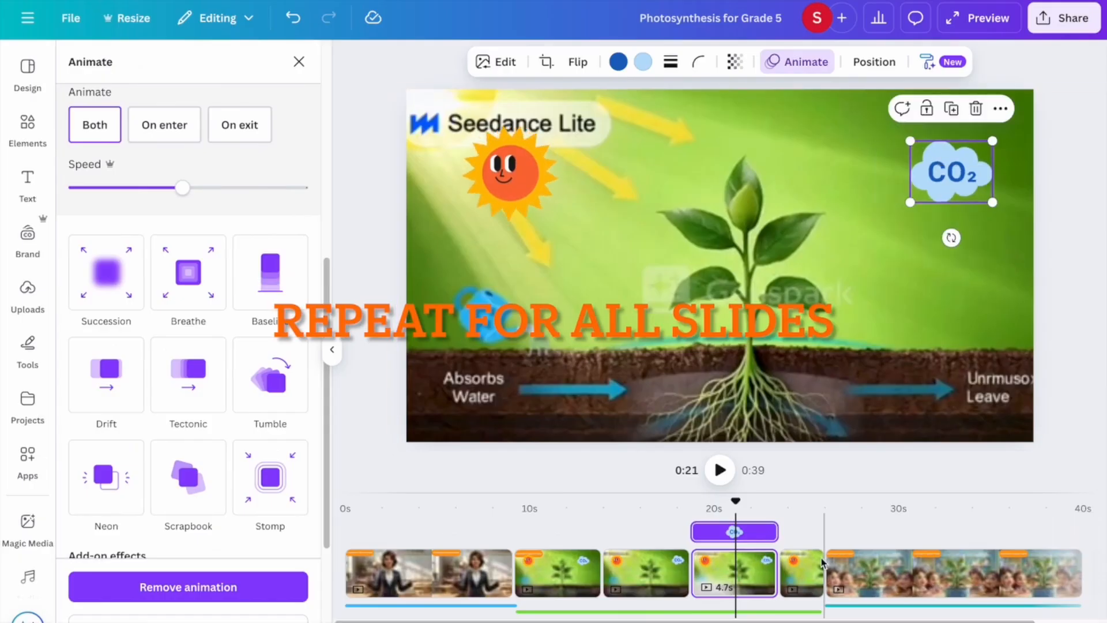
pyautogui.click(799, 563)
pyautogui.click(930, 147)
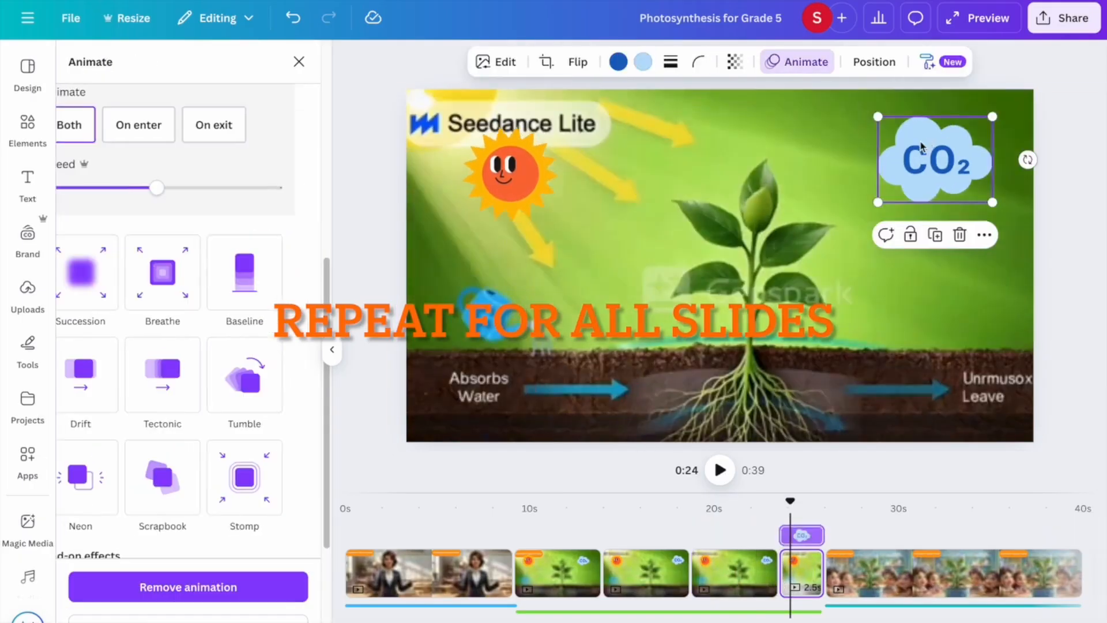
pyautogui.moveTo(876, 113); pyautogui.dragTo(915, 174)
# Nudge the fourth slide's CO2 cloud slightly left and rewind to about 0:09.
pyautogui.click(751, 587)
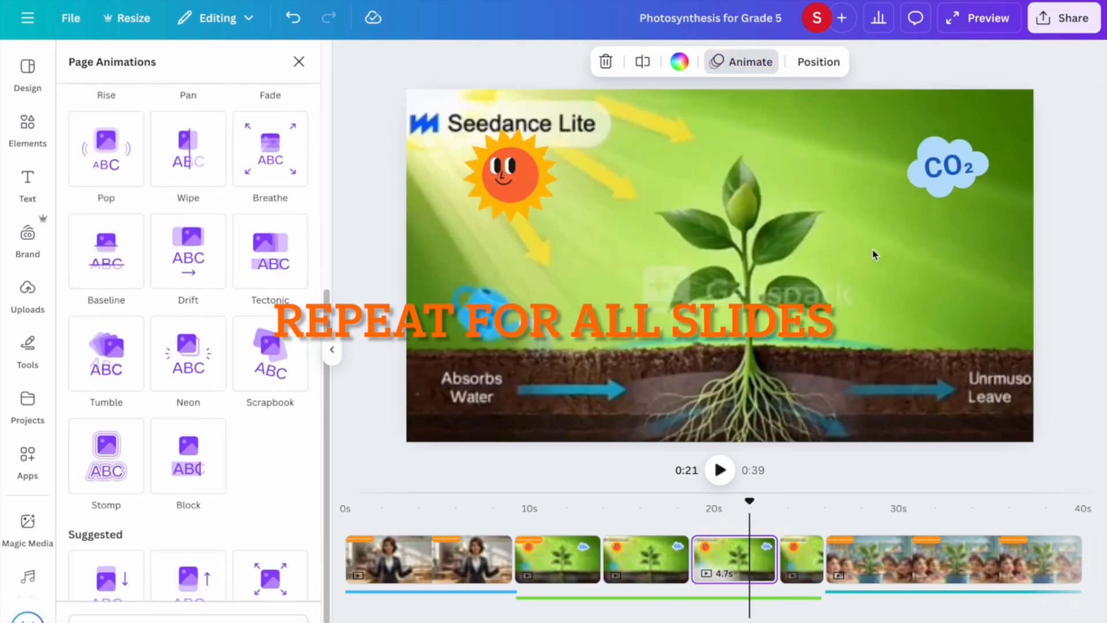
pyautogui.click(941, 185)
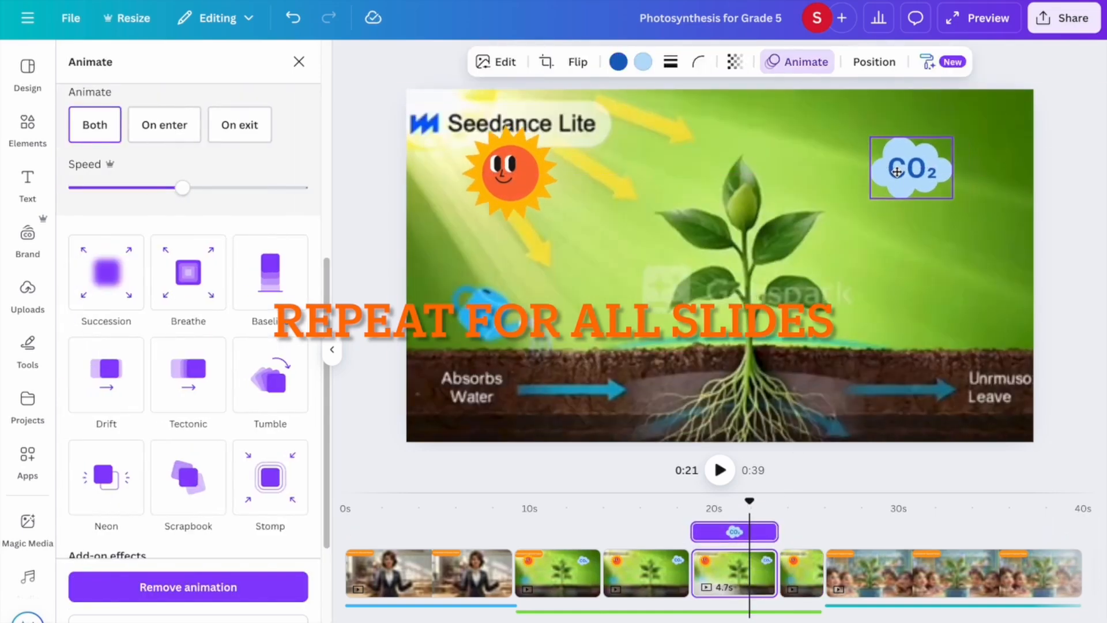
pyautogui.click(645, 571)
pyautogui.click(954, 193)
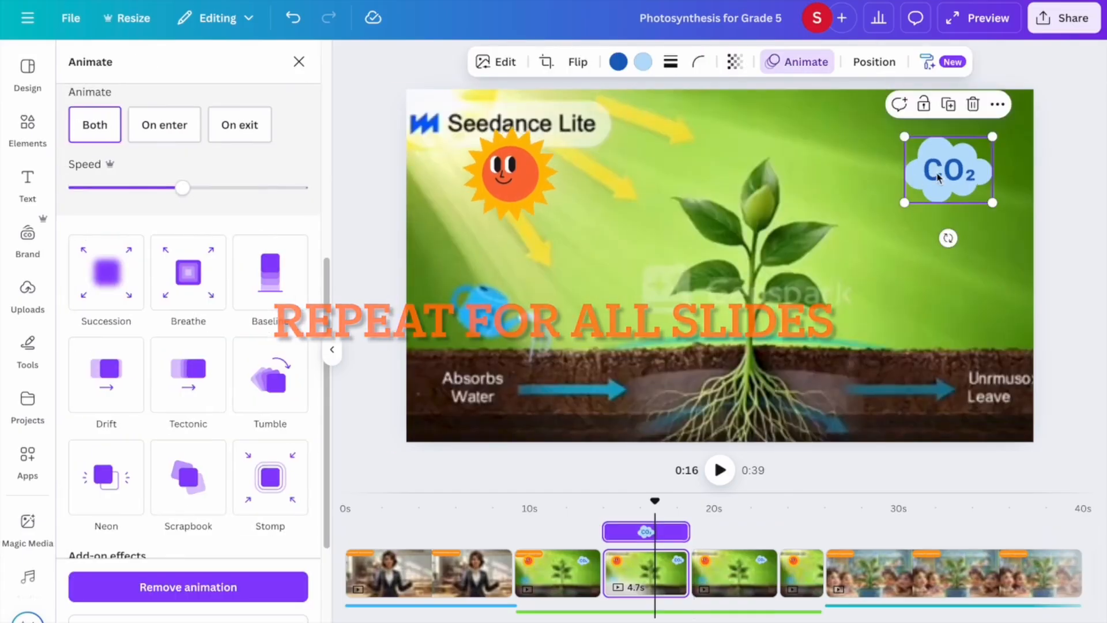
pyautogui.moveTo(943, 173); pyautogui.dragTo(915, 168)
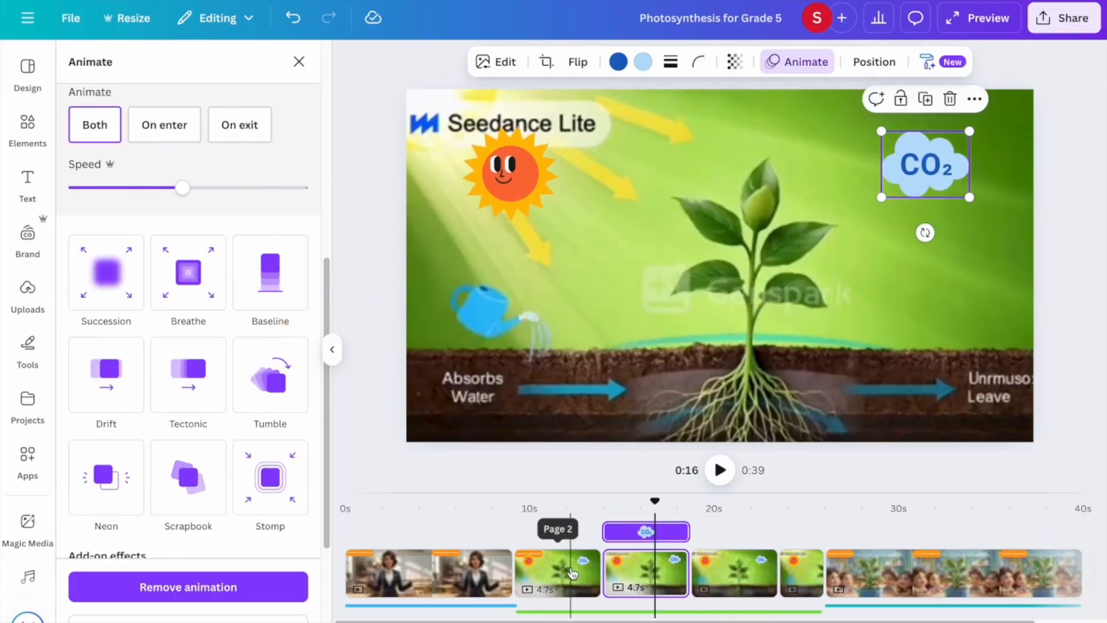
pyautogui.click(570, 568)
pyautogui.moveTo(572, 503); pyautogui.dragTo(512, 502)
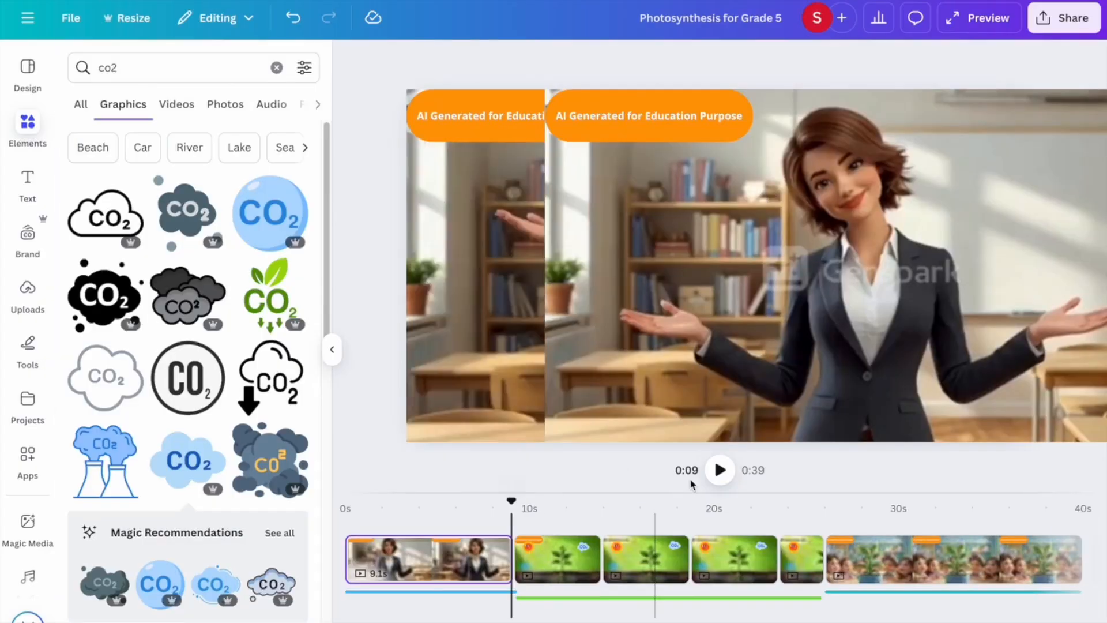
# Play the video from 0:09, pause at 0:24, and switch to the text styles.
pyautogui.click(715, 472)
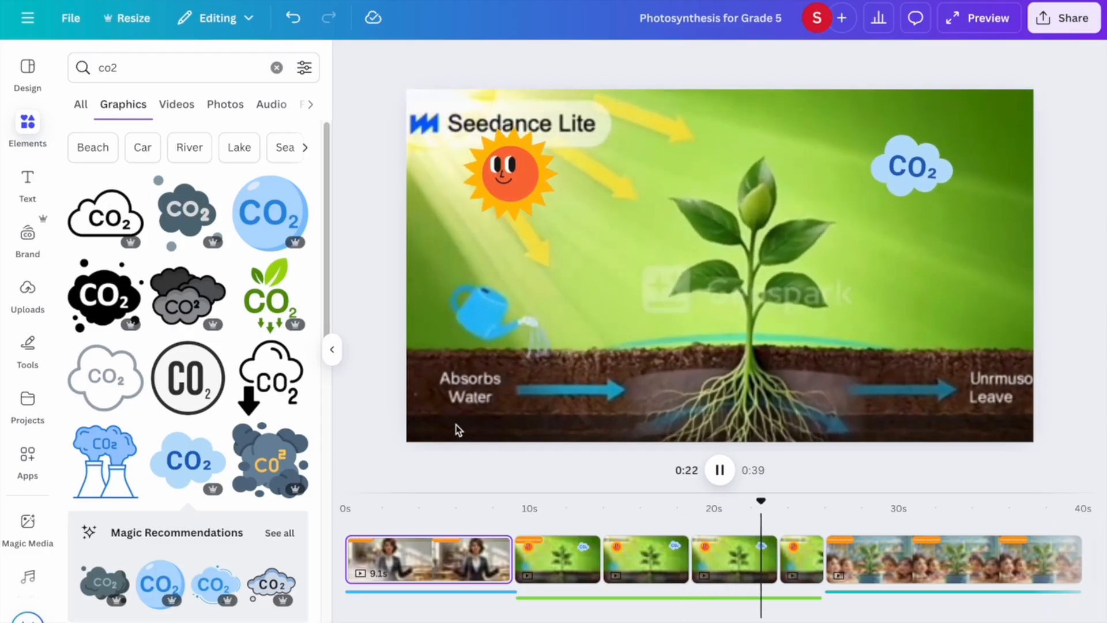
pyautogui.click(720, 470)
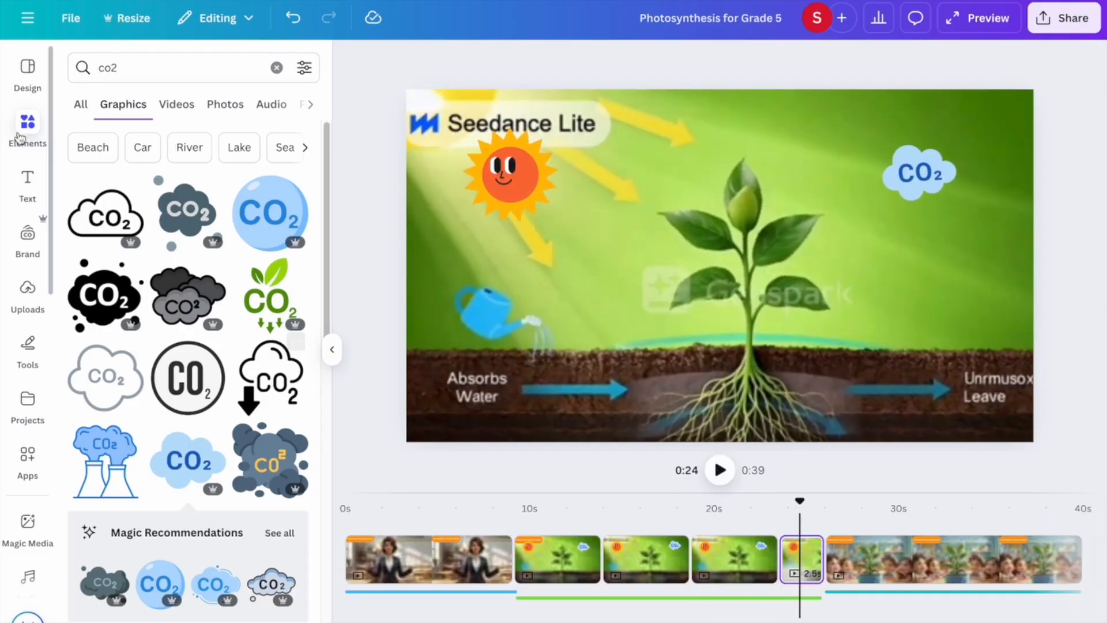
pyautogui.click(27, 181)
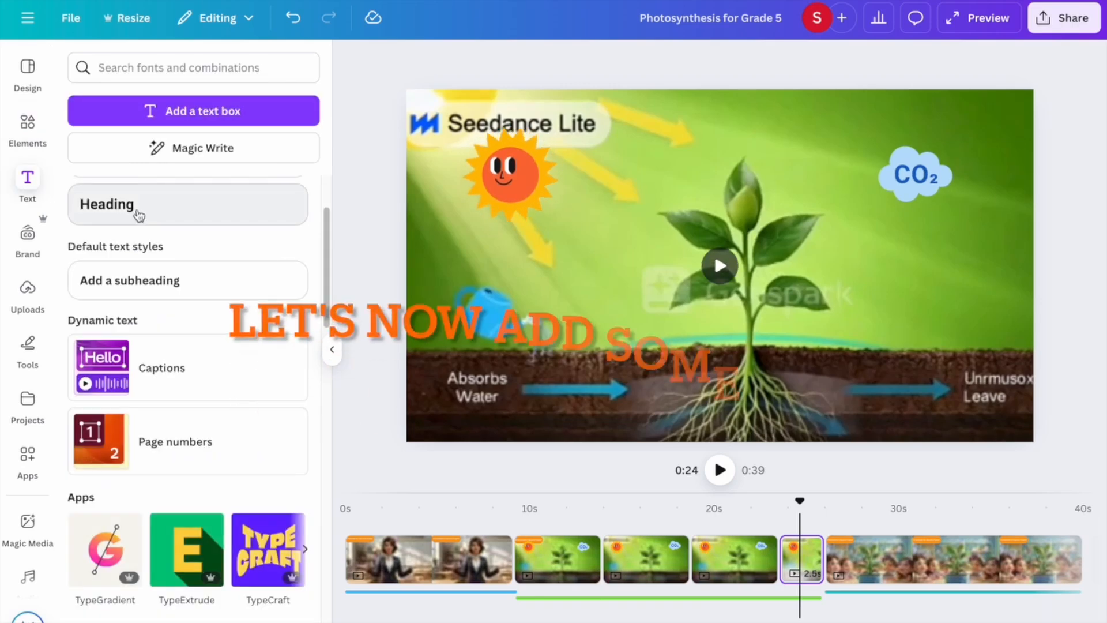
# Add a heading 'Its called Photosynthesis.' at size 54 with the Background text effect.
pyautogui.click(138, 216)
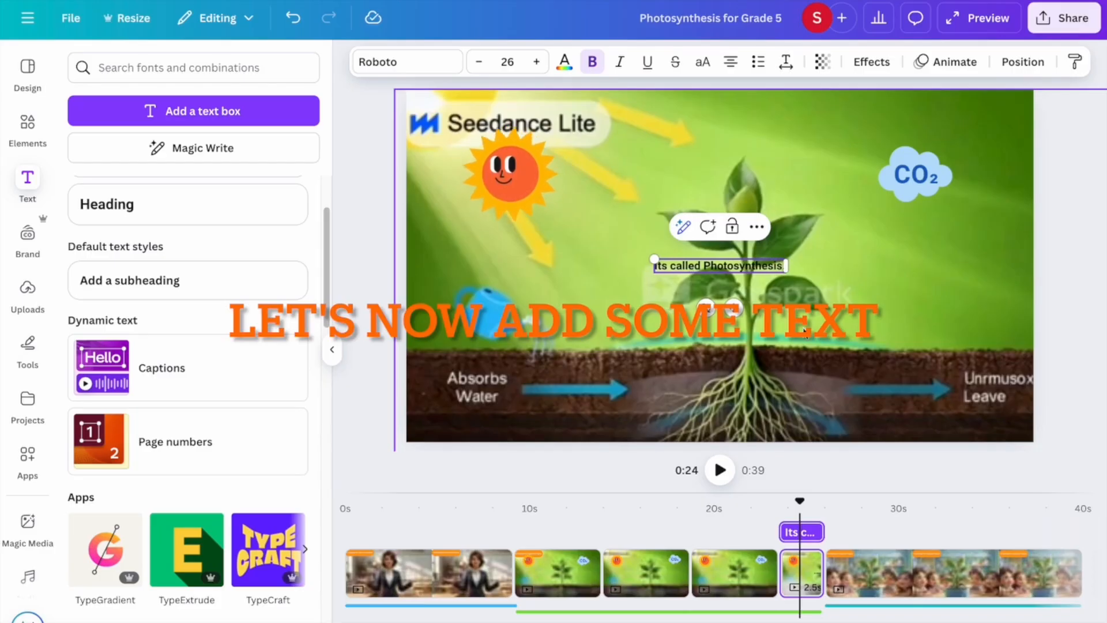
pyautogui.tripleClick(698, 266)
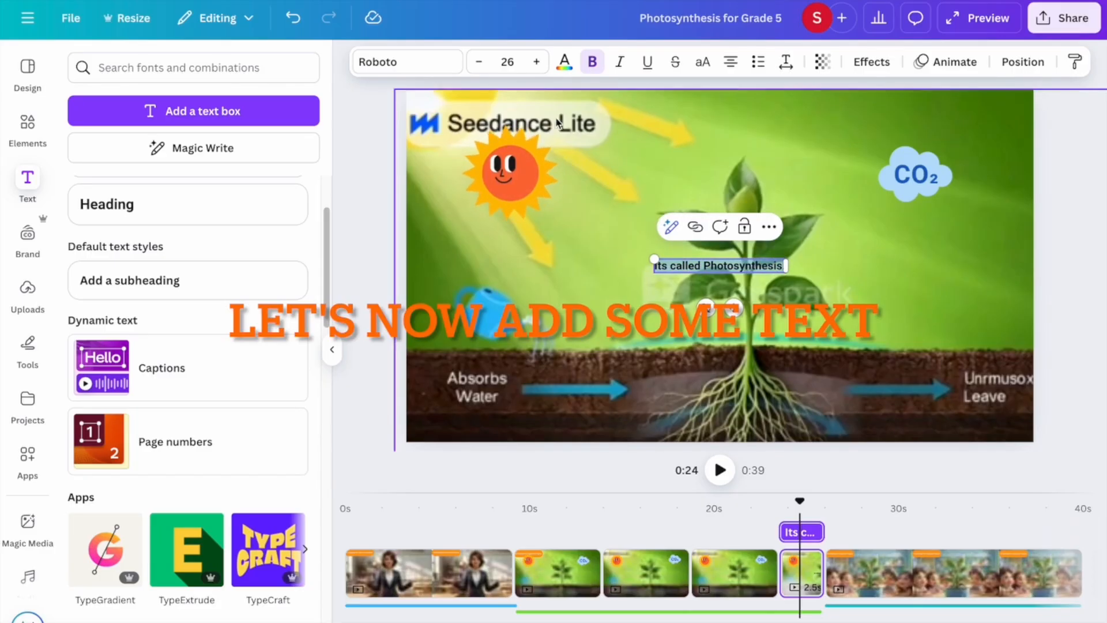
pyautogui.click(519, 62)
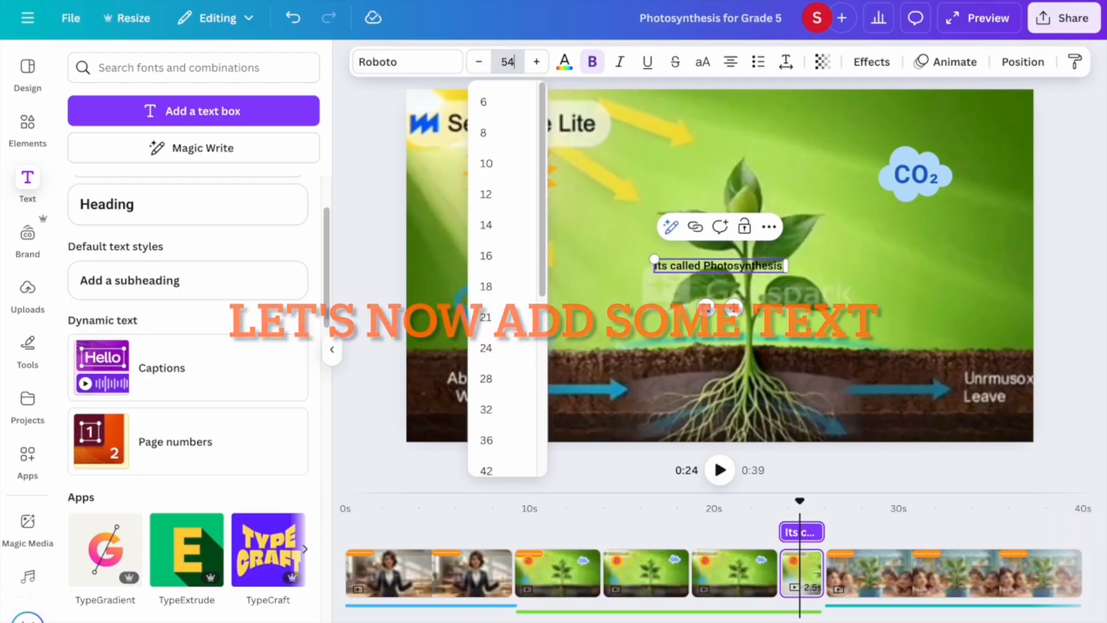
pyautogui.press('Return')
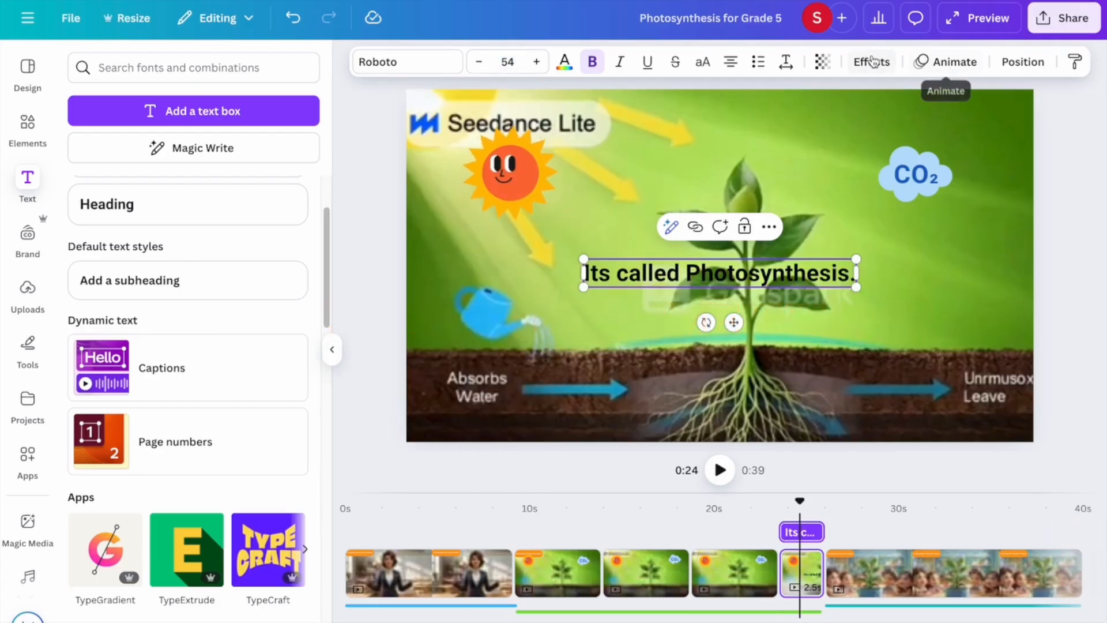
pyautogui.click(872, 61)
pyautogui.click(105, 452)
# Make the caption orange-backed with white text and move it near the bottom edge.
pyautogui.scroll(-3, 235, 511)
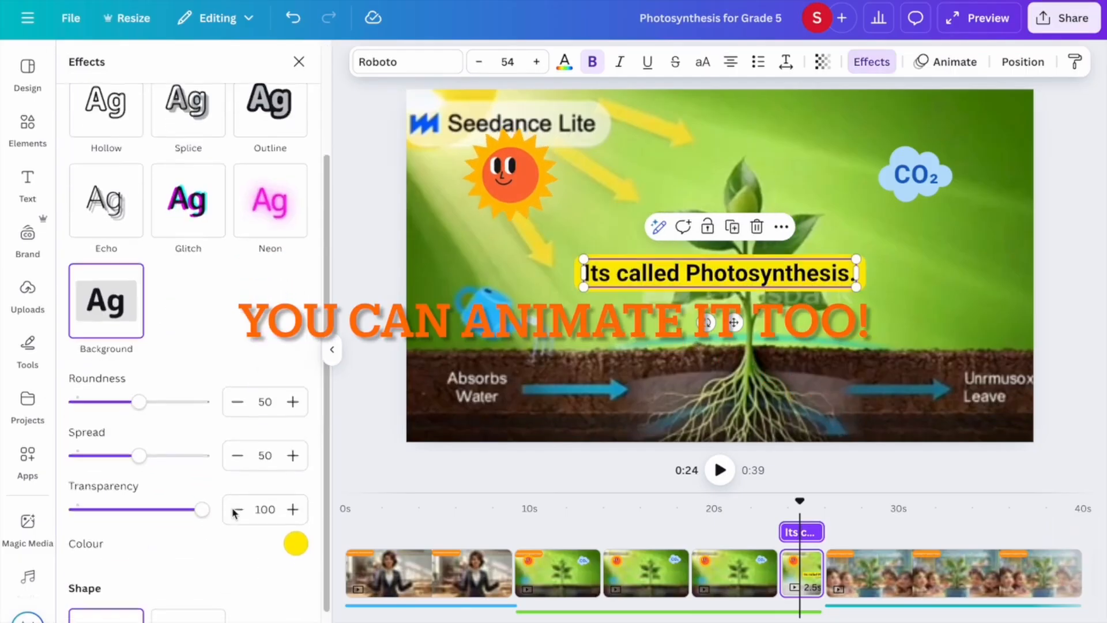
pyautogui.scroll(-1, 235, 511)
pyautogui.click(295, 488)
pyautogui.click(145, 317)
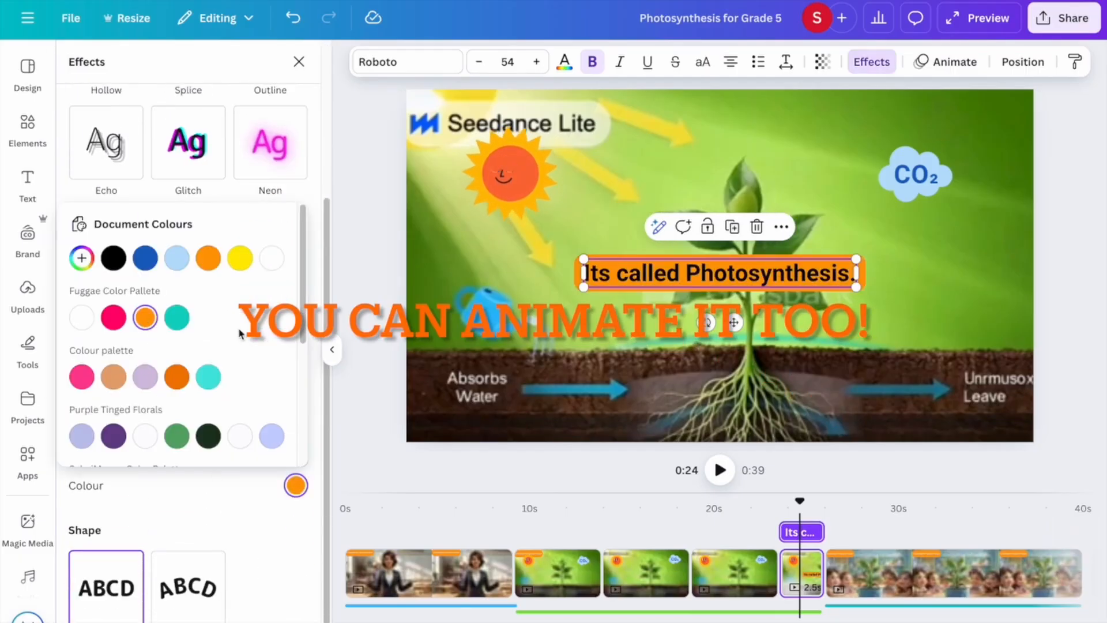
pyautogui.click(563, 62)
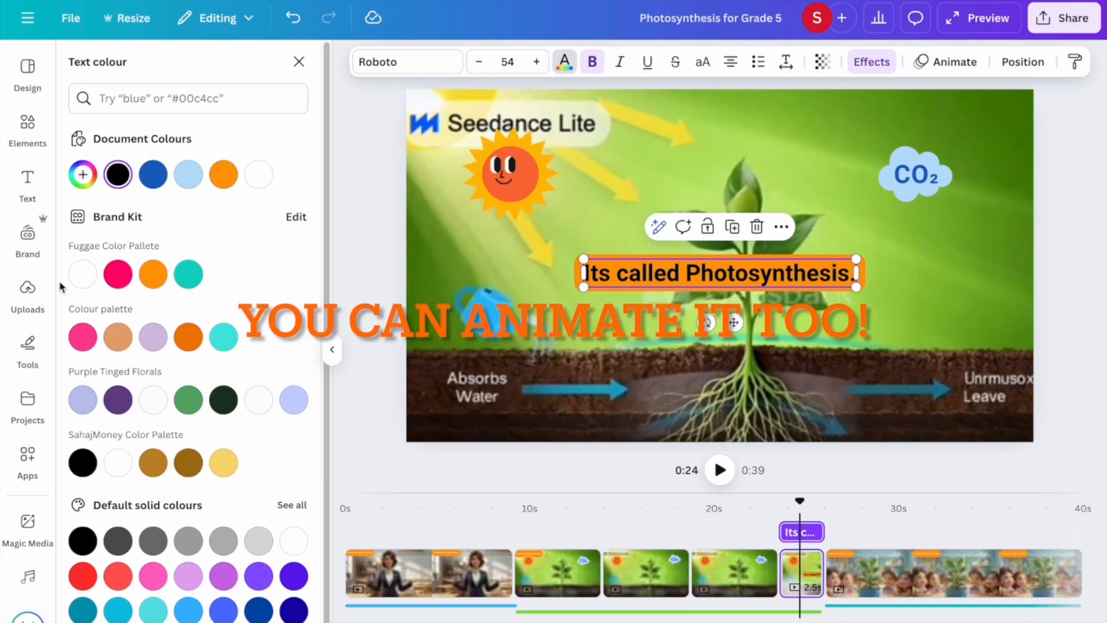
pyautogui.click(93, 272)
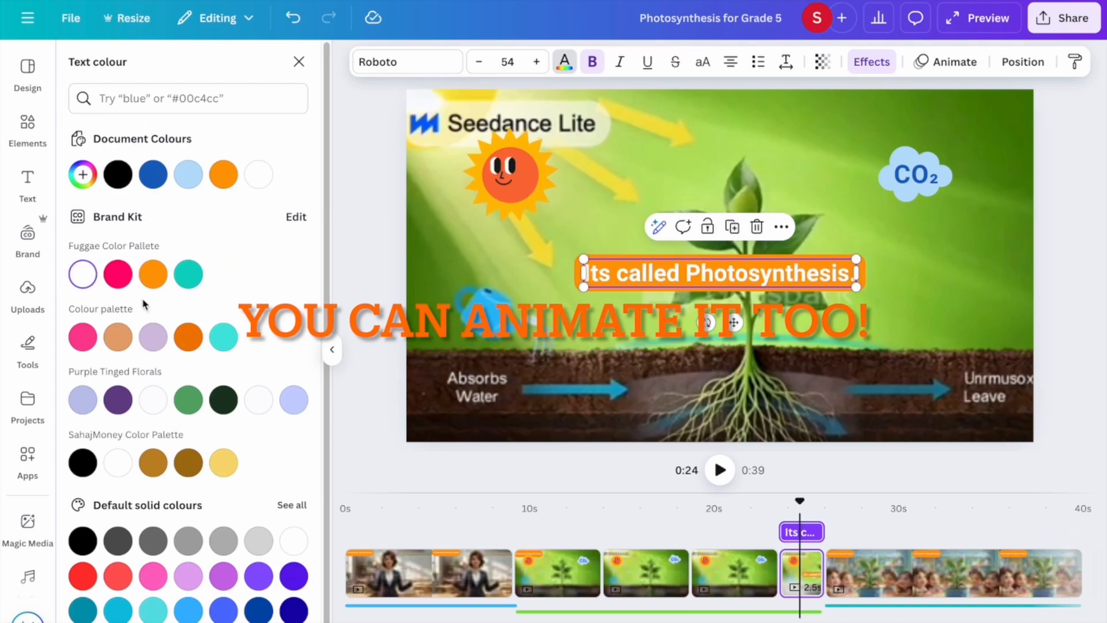
pyautogui.click(622, 328)
pyautogui.click(650, 289)
pyautogui.moveTo(653, 279); pyautogui.dragTo(655, 423)
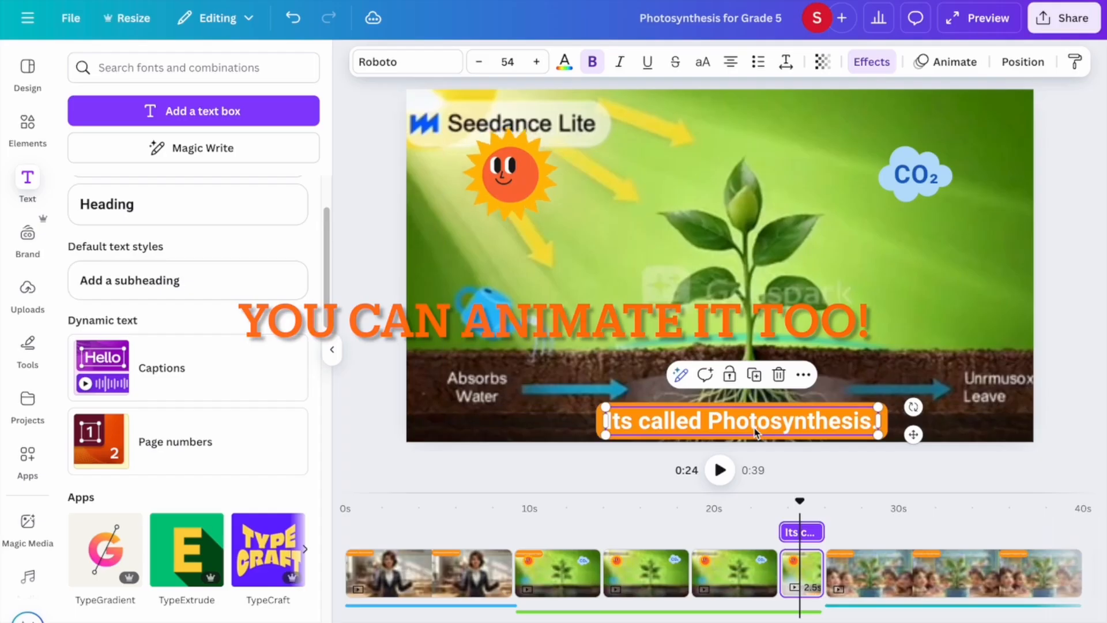
# Give the caption a Typewriter animation and preview from about 0:08.
pyautogui.click(953, 62)
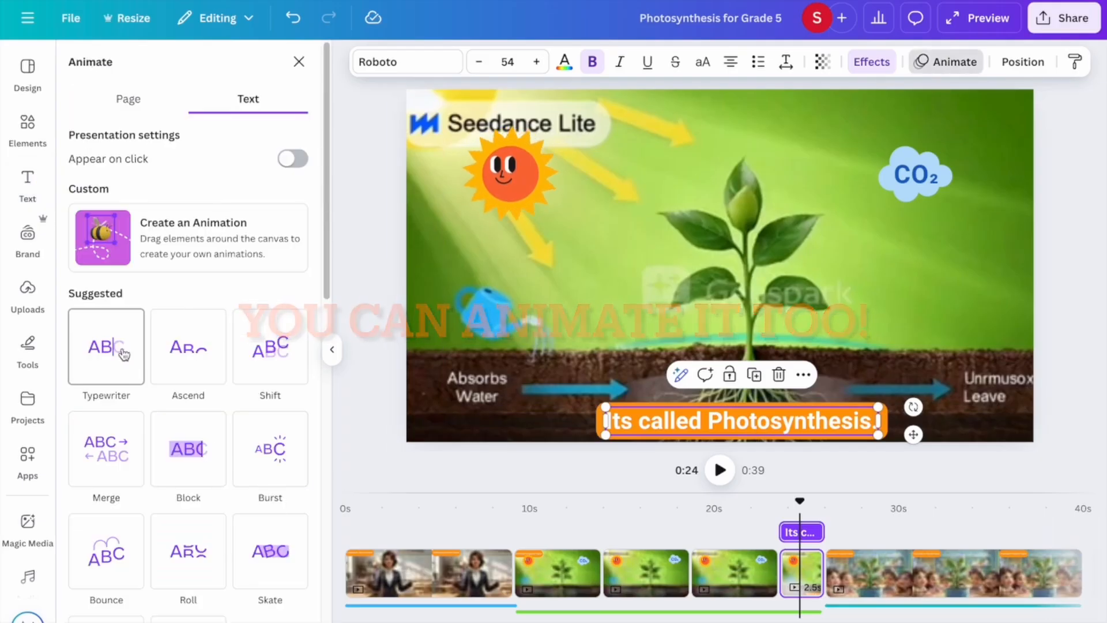
pyautogui.click(105, 355)
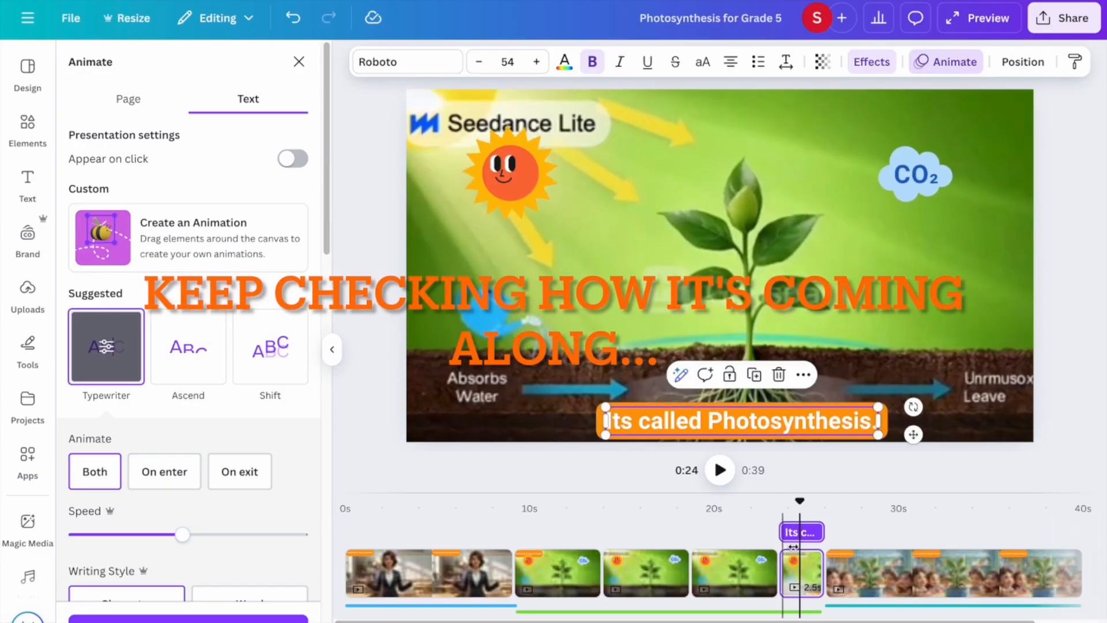
pyautogui.moveTo(803, 498); pyautogui.dragTo(512, 498)
pyautogui.press('space')
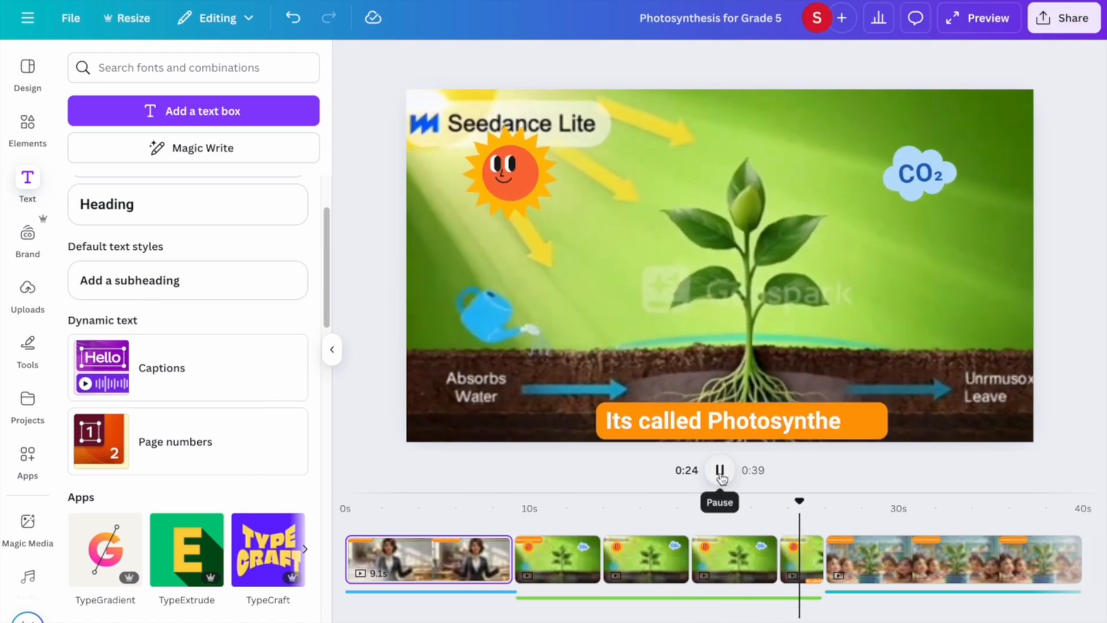
# Pause at 0:25 and nudge the caption up slightly.
pyautogui.click(718, 480)
pyautogui.click(787, 433)
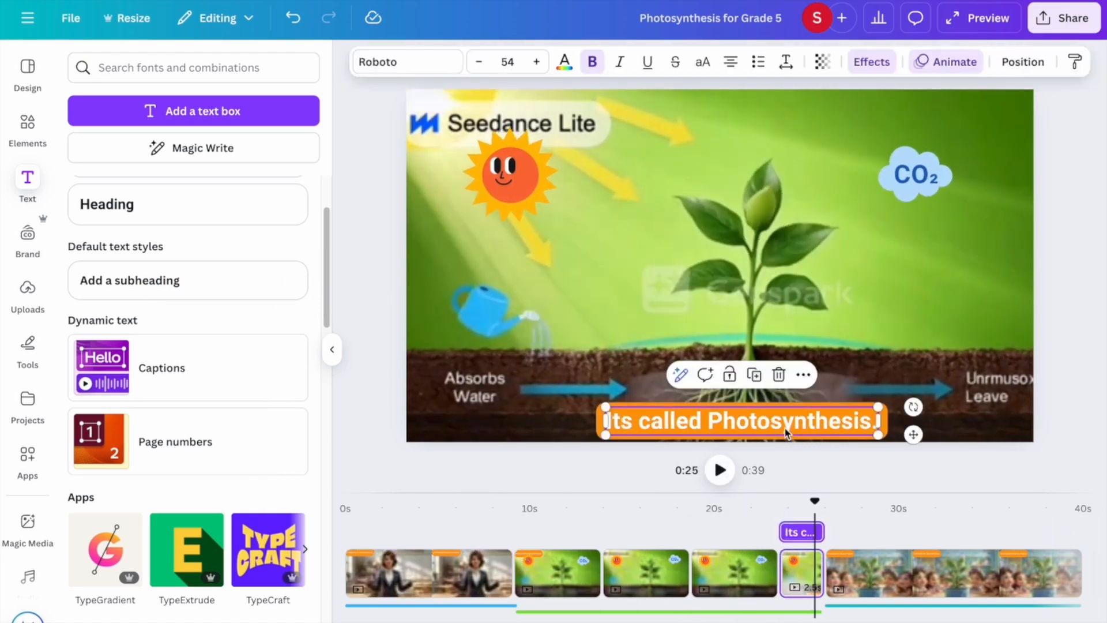
pyautogui.click(712, 250)
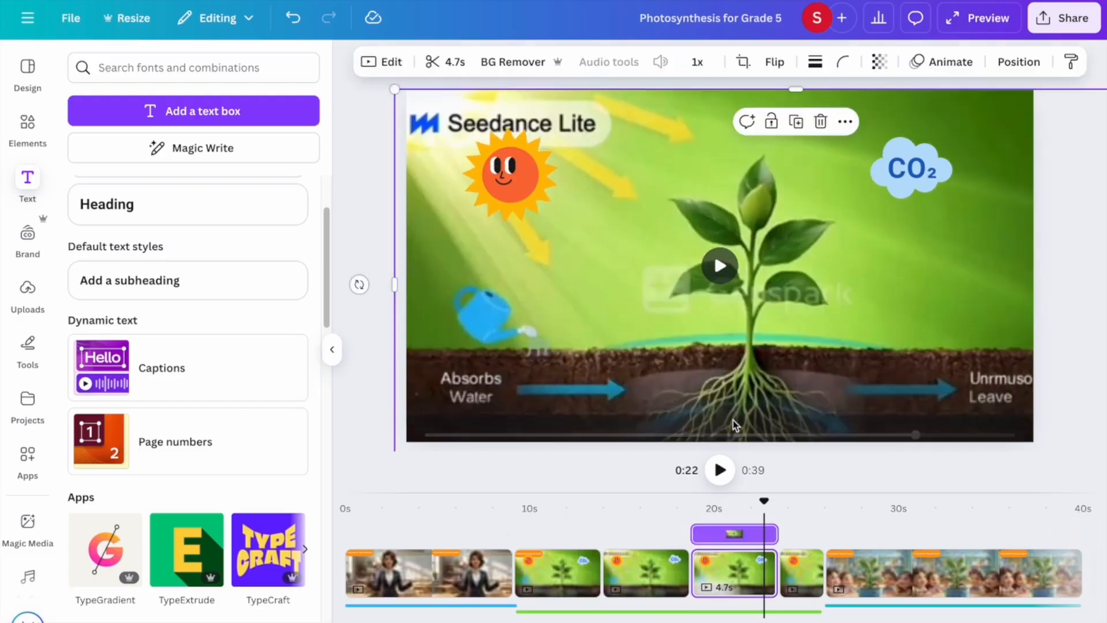
pyautogui.click(734, 423)
pyautogui.moveTo(769, 428); pyautogui.dragTo(770, 414)
# Replay the video from 0:17 and pause at 0:38.
pyautogui.moveTo(764, 506); pyautogui.dragTo(672, 505)
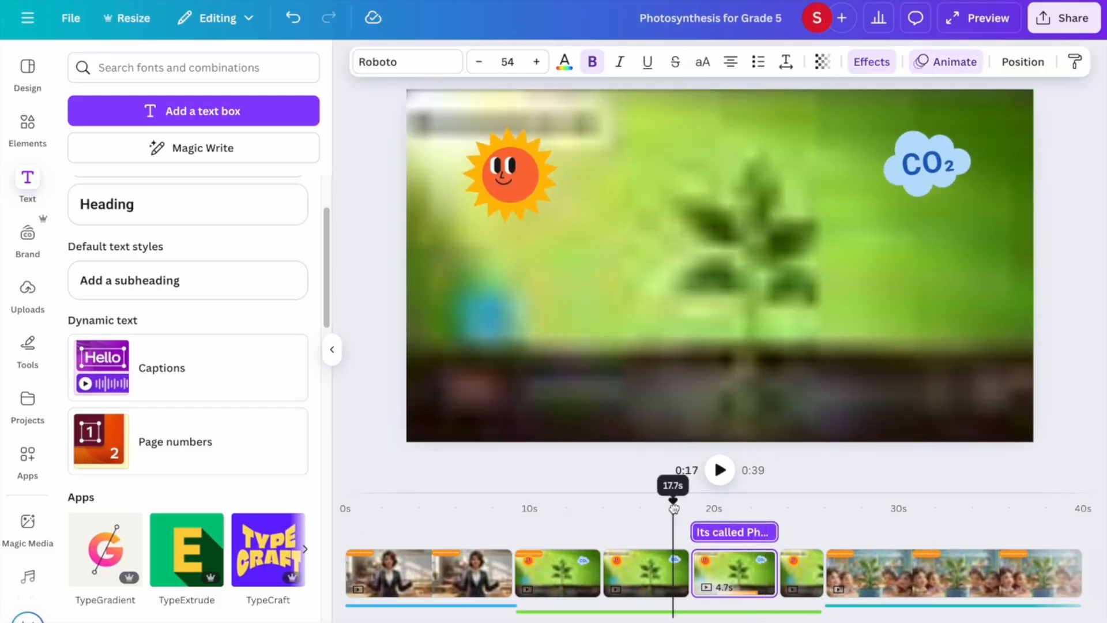
pyautogui.click(720, 469)
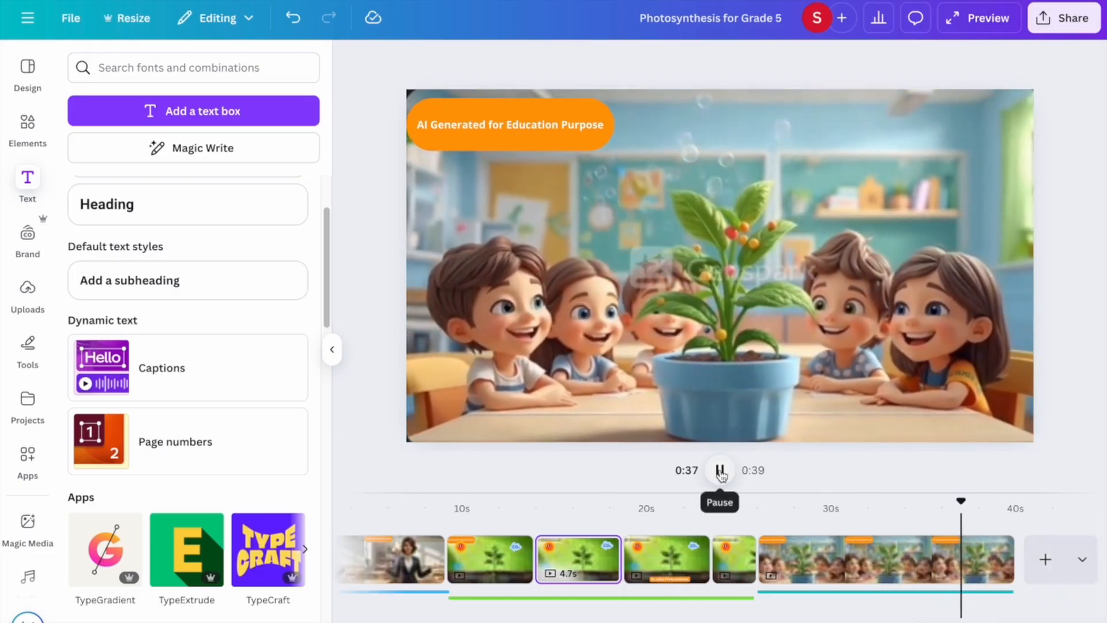
pyautogui.click(720, 471)
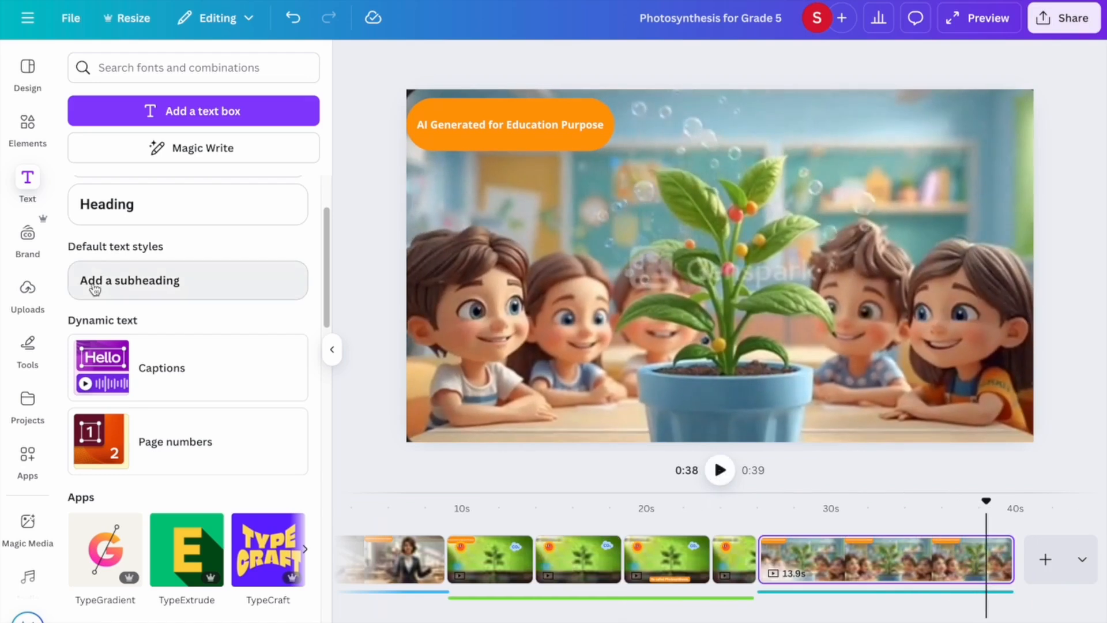
# Paste the orange caption onto the children clip and retype it as 'We get fruits & Oxygen from Photosynthesis.'.
pyautogui.click(102, 210)
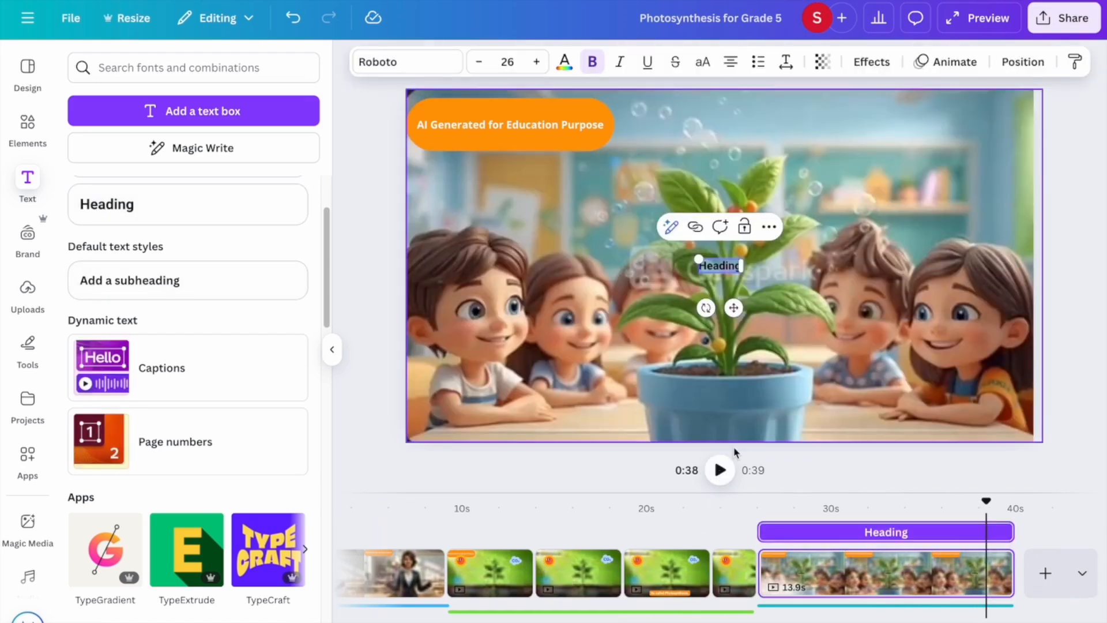
pyautogui.click(646, 610)
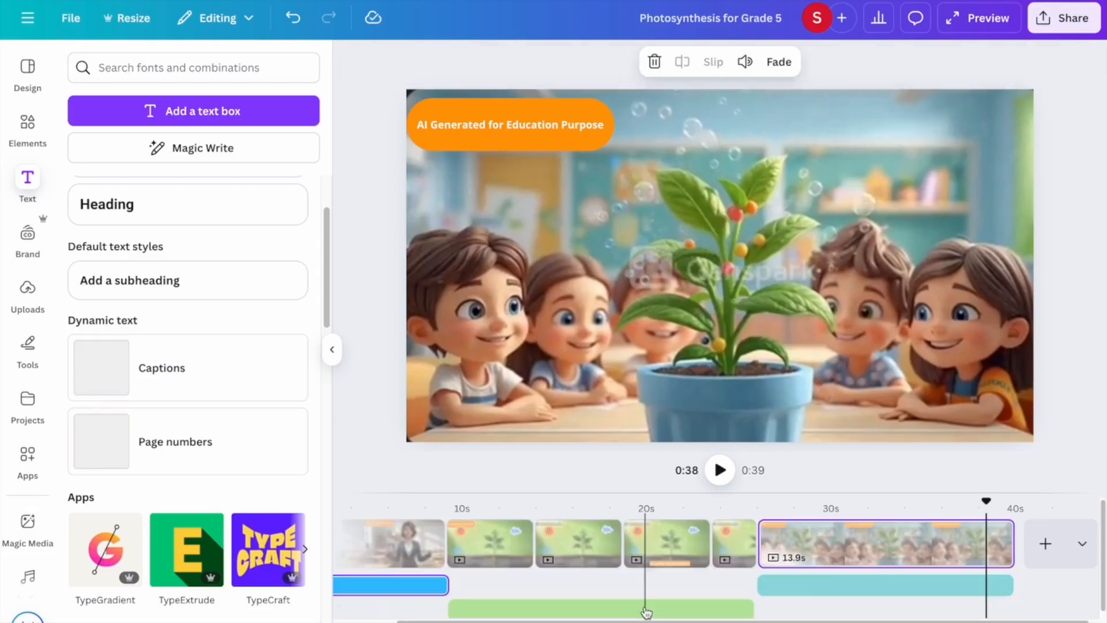
pyautogui.click(707, 420)
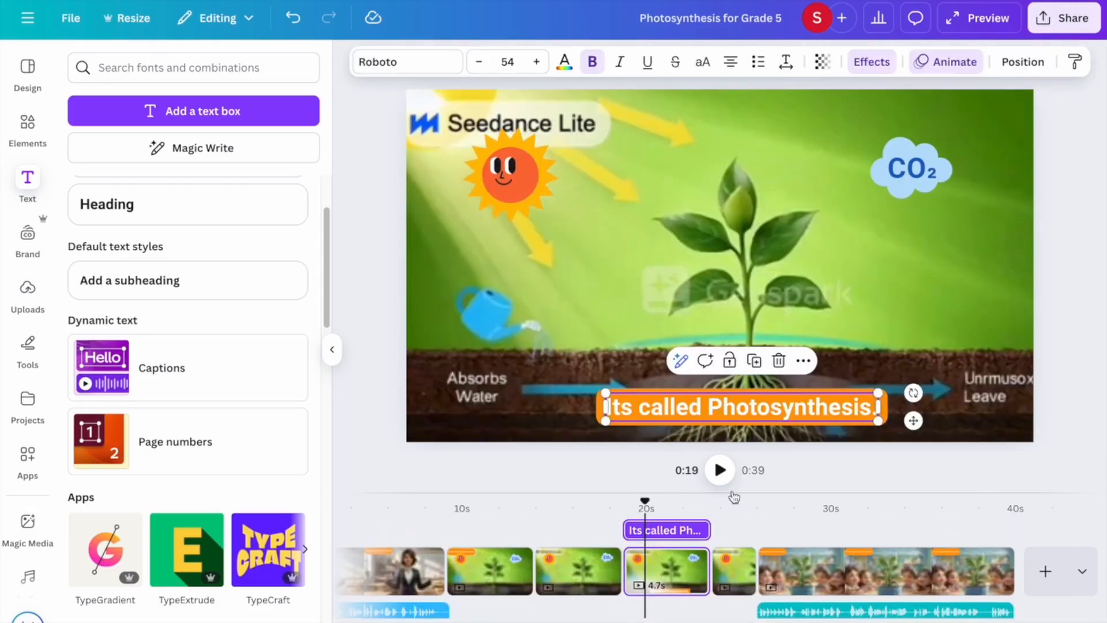
pyautogui.click(780, 568)
pyautogui.hotkey('ctrl', 'v')
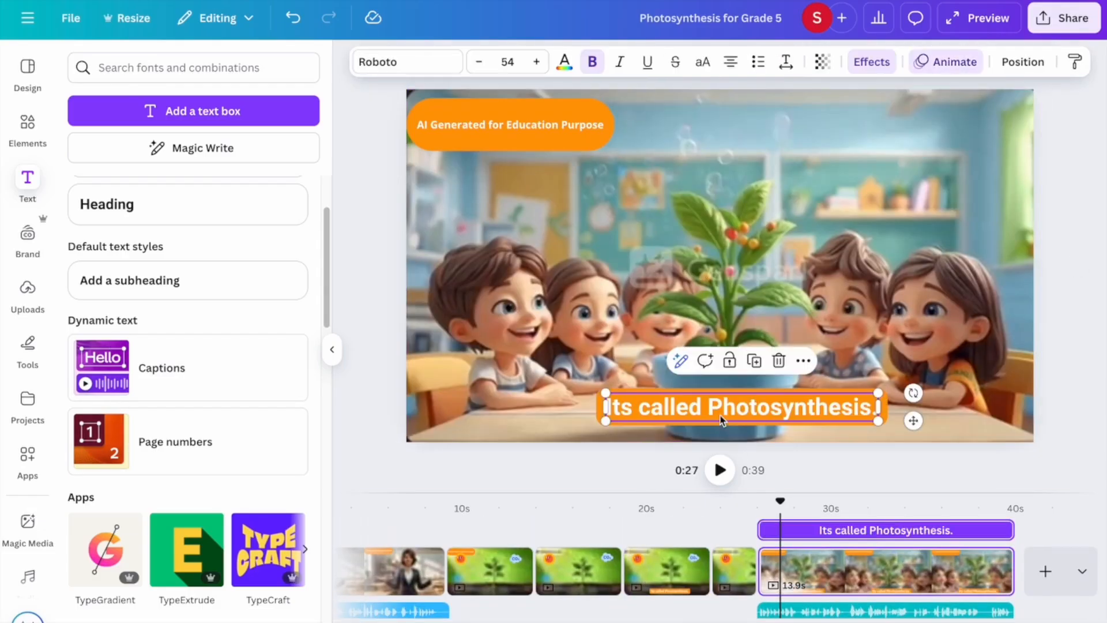
pyautogui.doubleClick(716, 416)
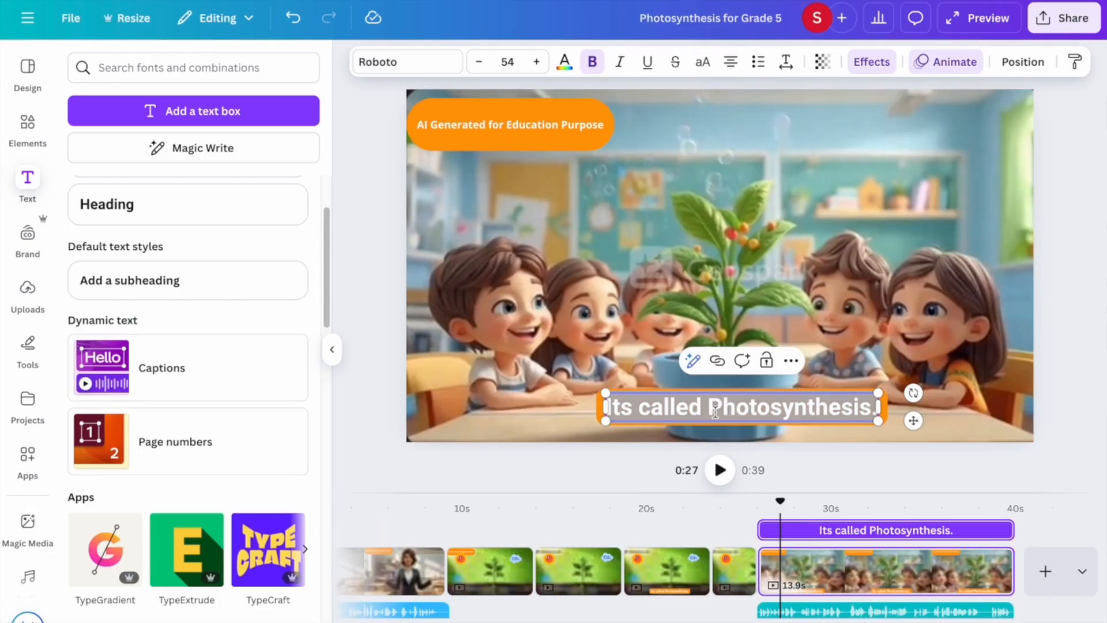
pyautogui.write('We get fruits')
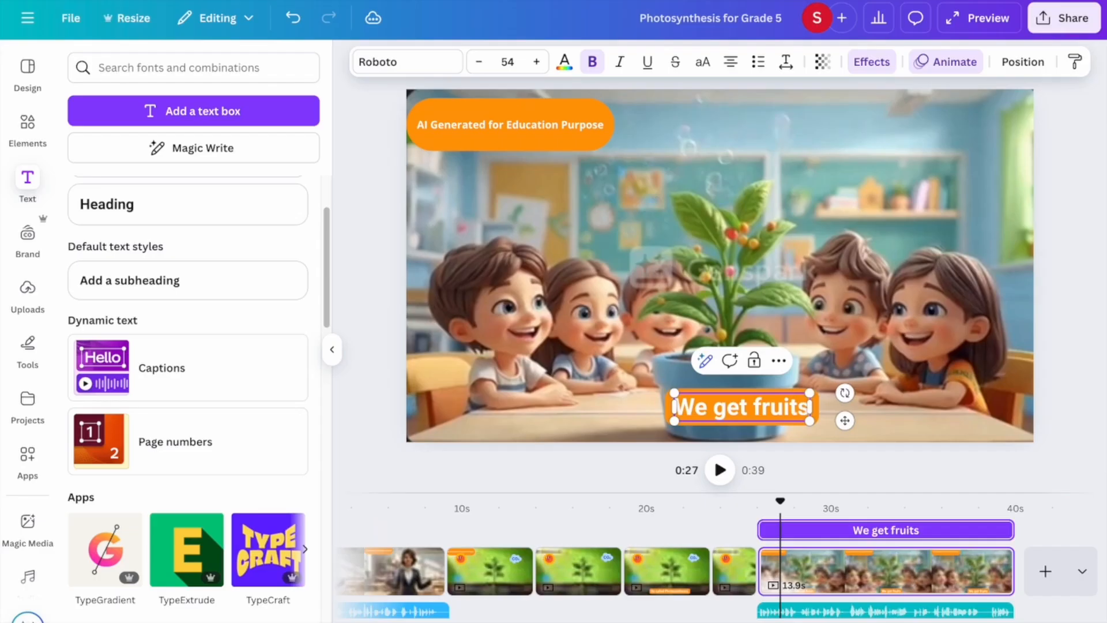
pyautogui.write(' & Oxy')
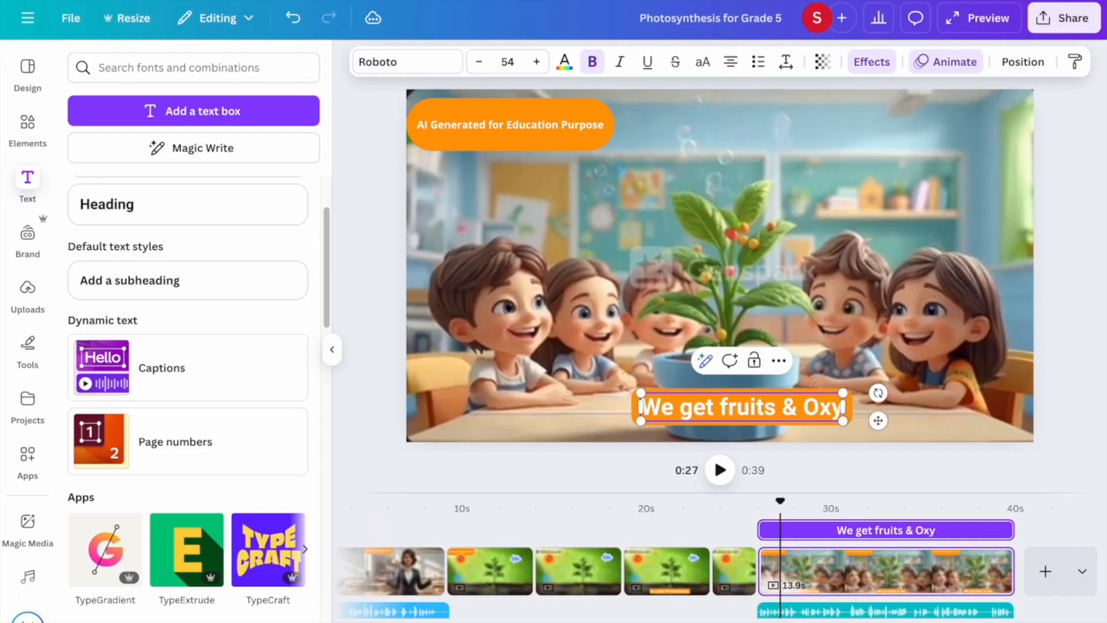
pyautogui.write('gen fro')
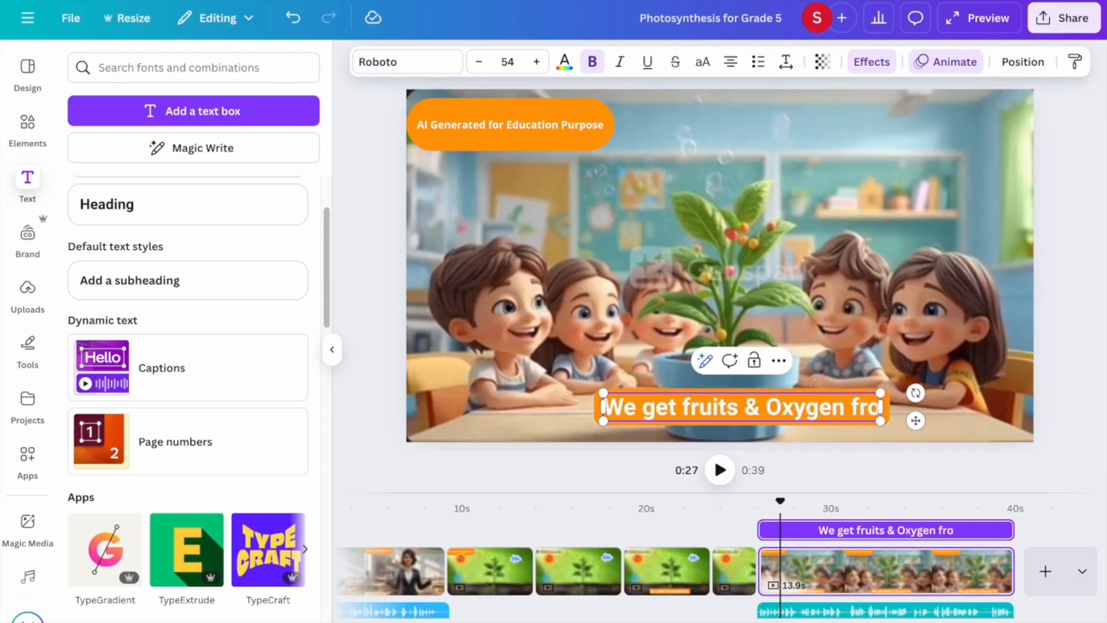
pyautogui.write('m Photo')
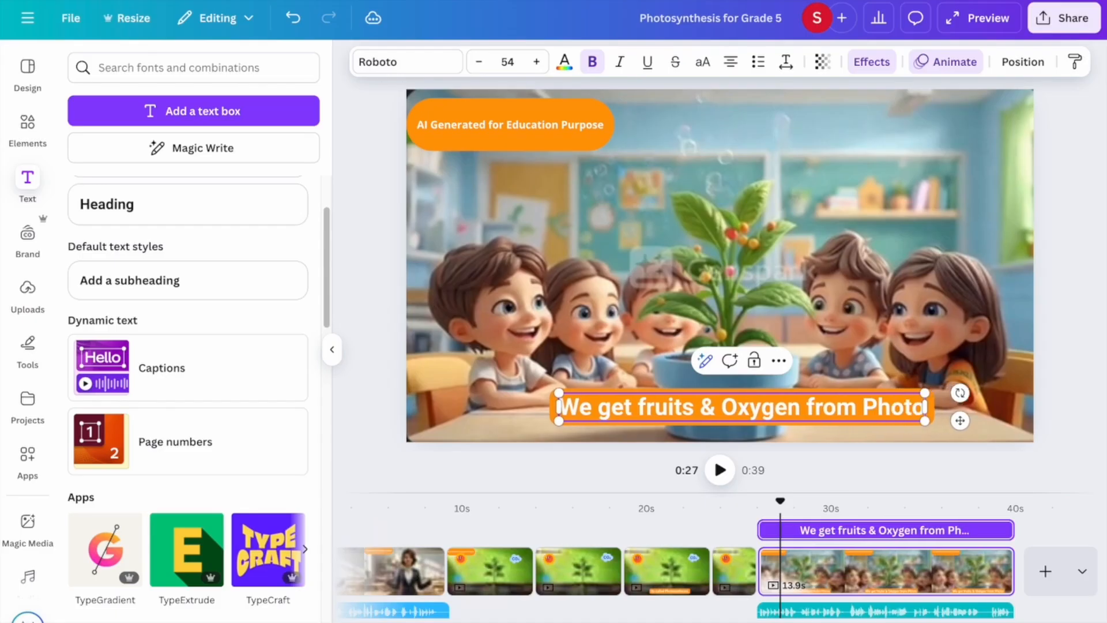
pyautogui.write('synthesis')
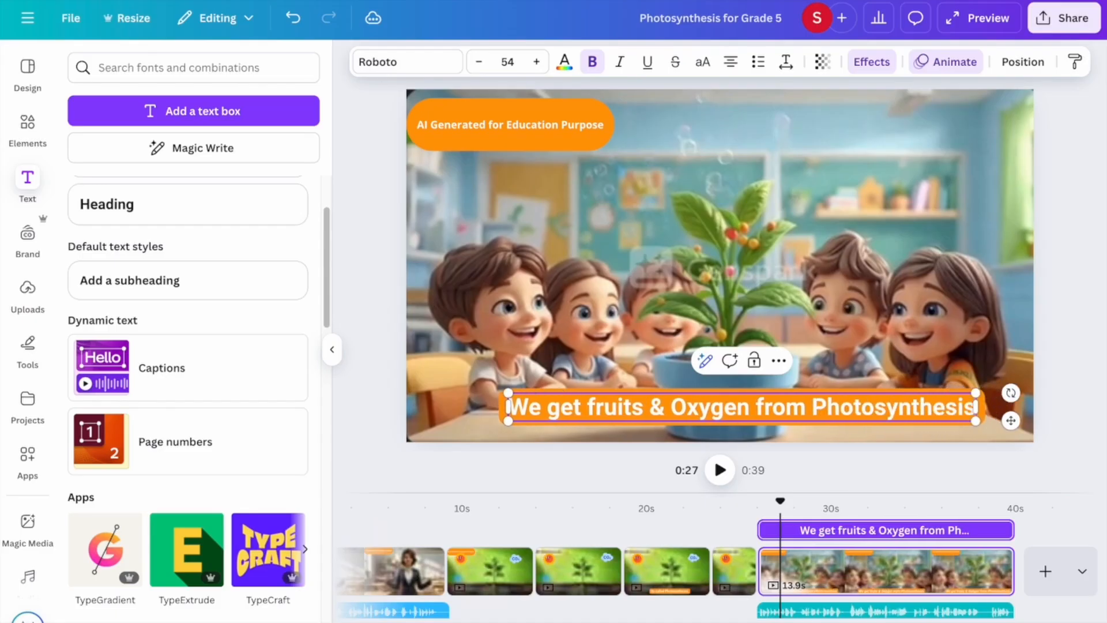
pyautogui.write('.')
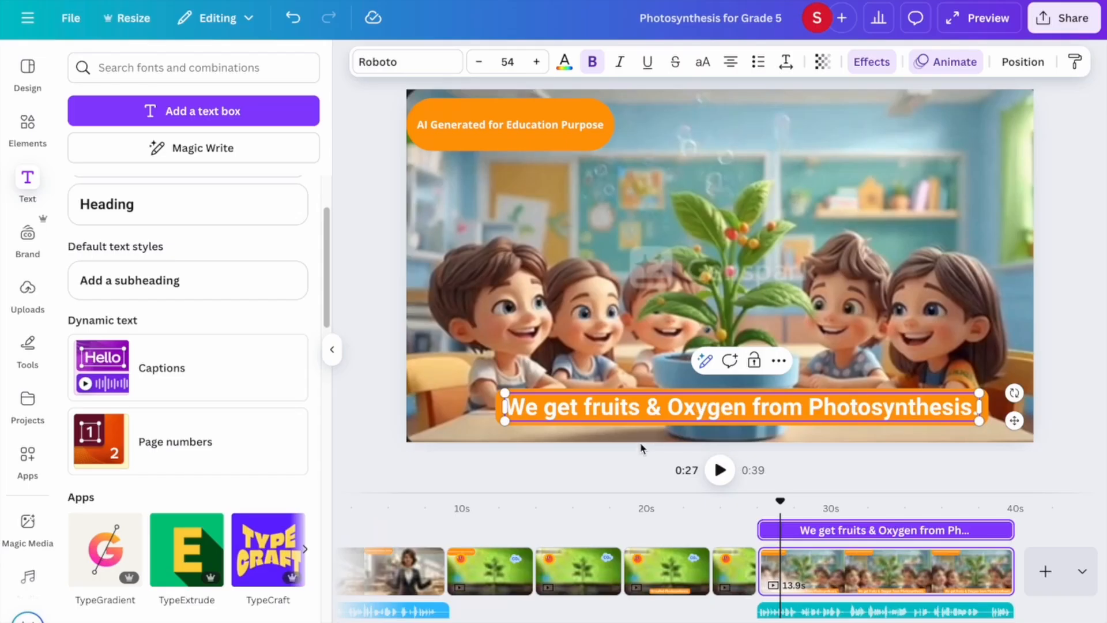
pyautogui.click(638, 461)
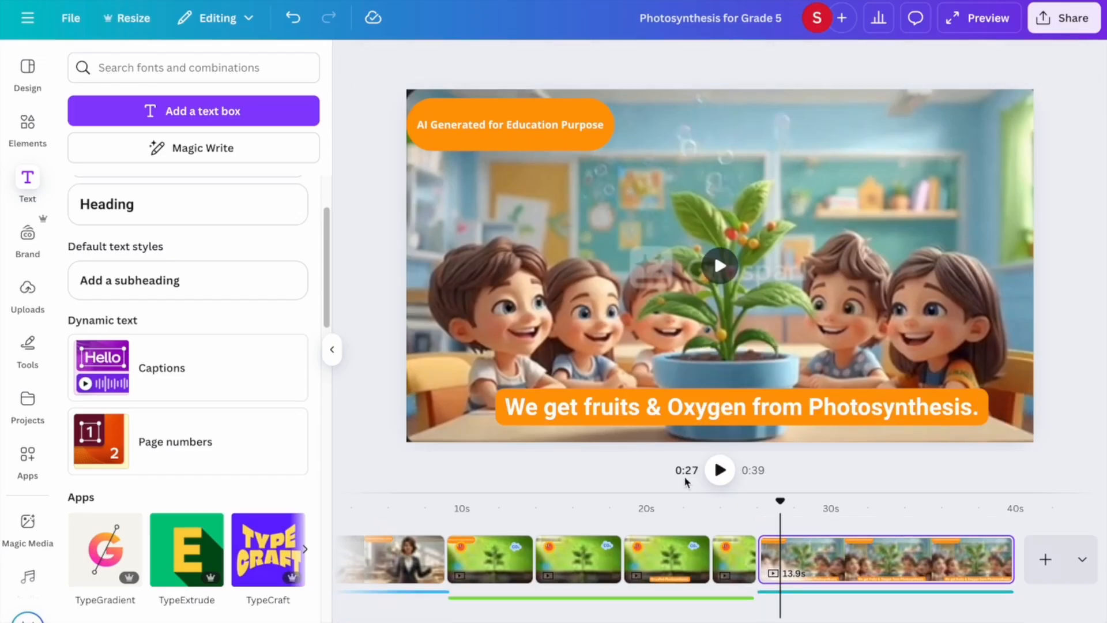
# Scrub back and play the video to review the new caption on the children scene.
pyautogui.moveTo(777, 504); pyautogui.dragTo(752, 523)
pyautogui.click(721, 470)
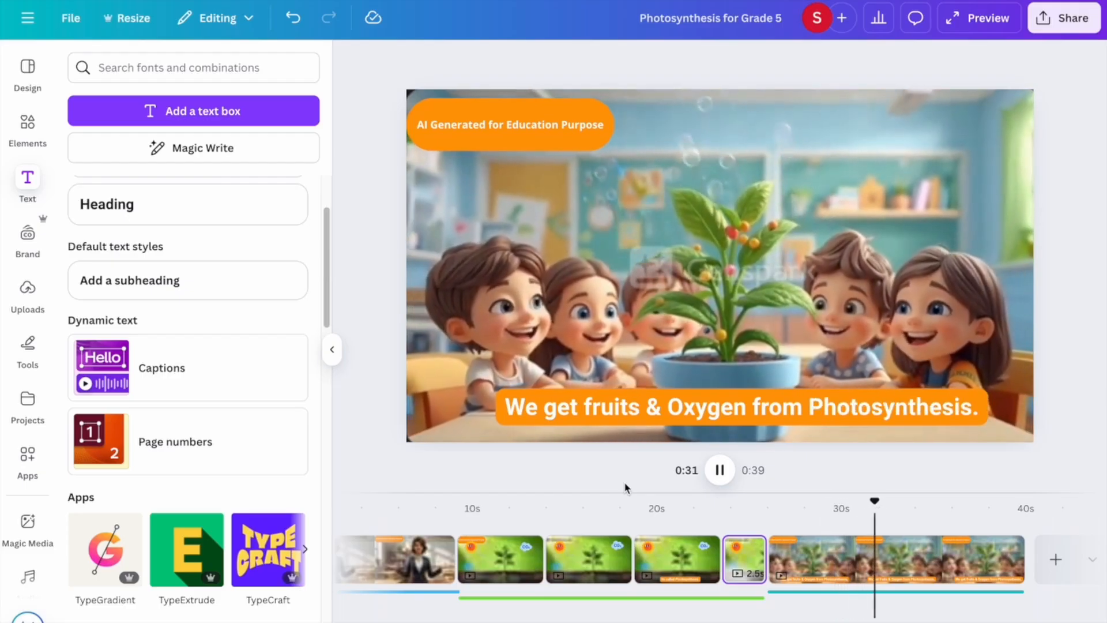
pyautogui.click(718, 472)
pyautogui.click(591, 410)
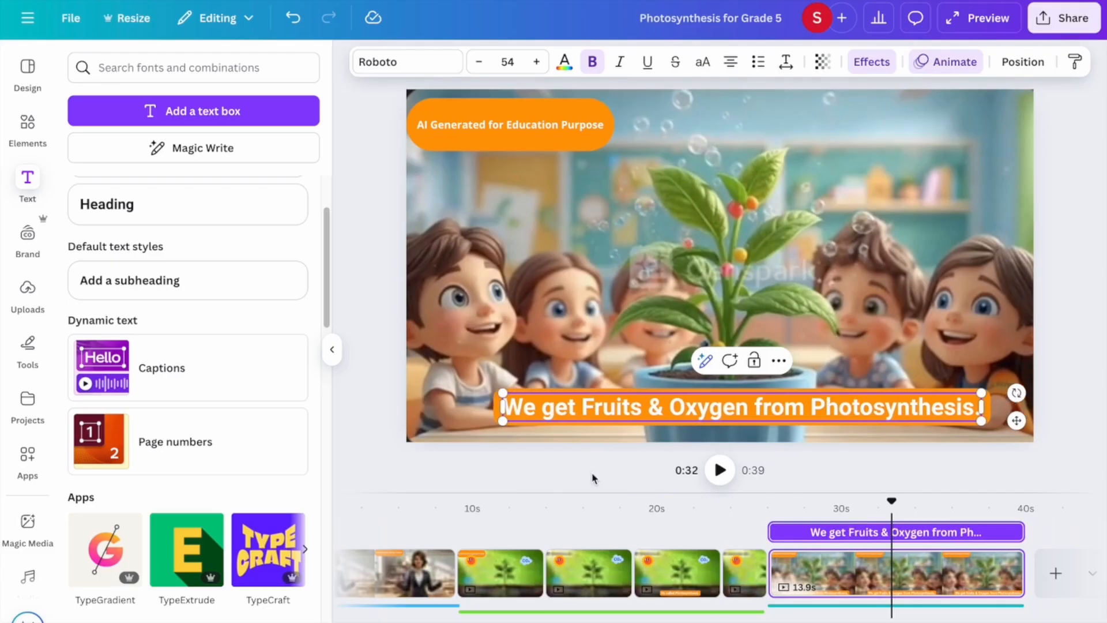
# Play through the ending, add a blank final page and paste the opening teacher video onto it.
pyautogui.click(718, 473)
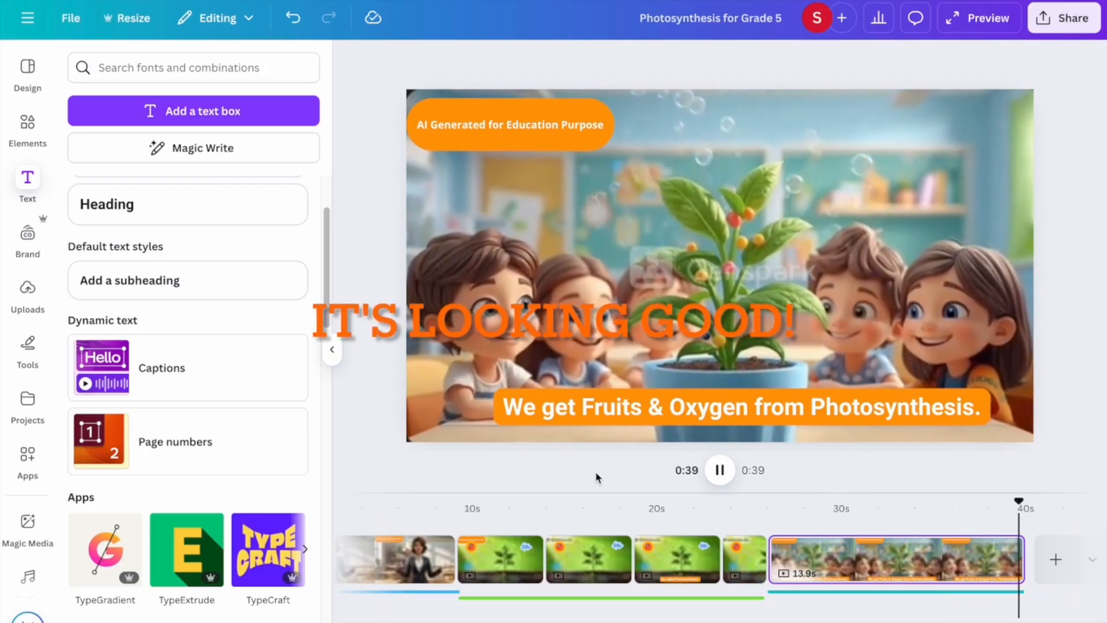
pyautogui.click(1045, 560)
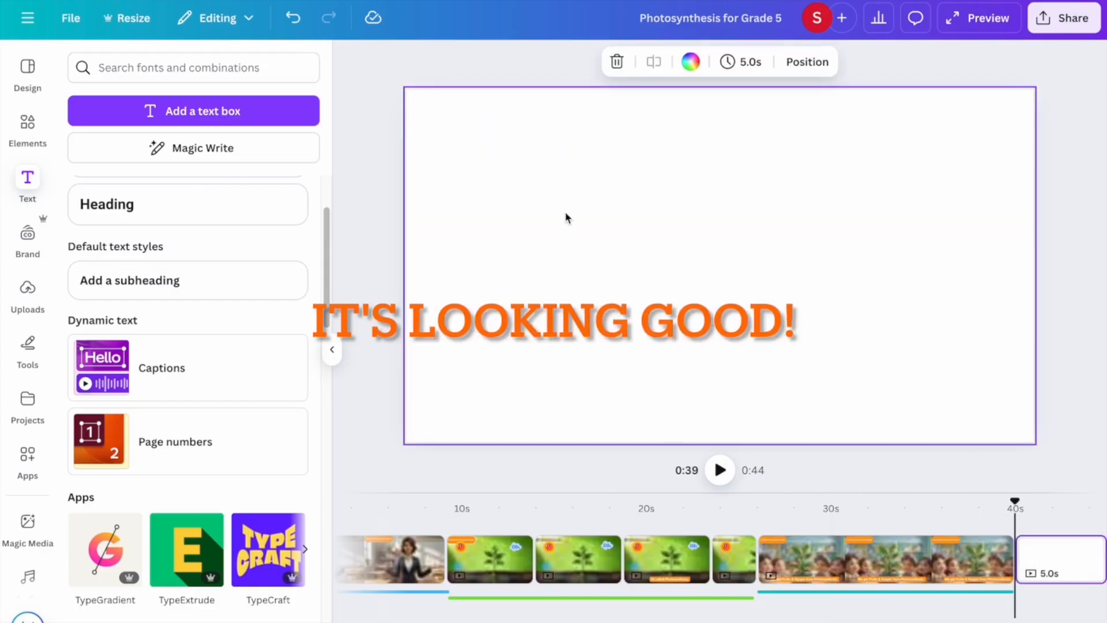
pyautogui.click(405, 559)
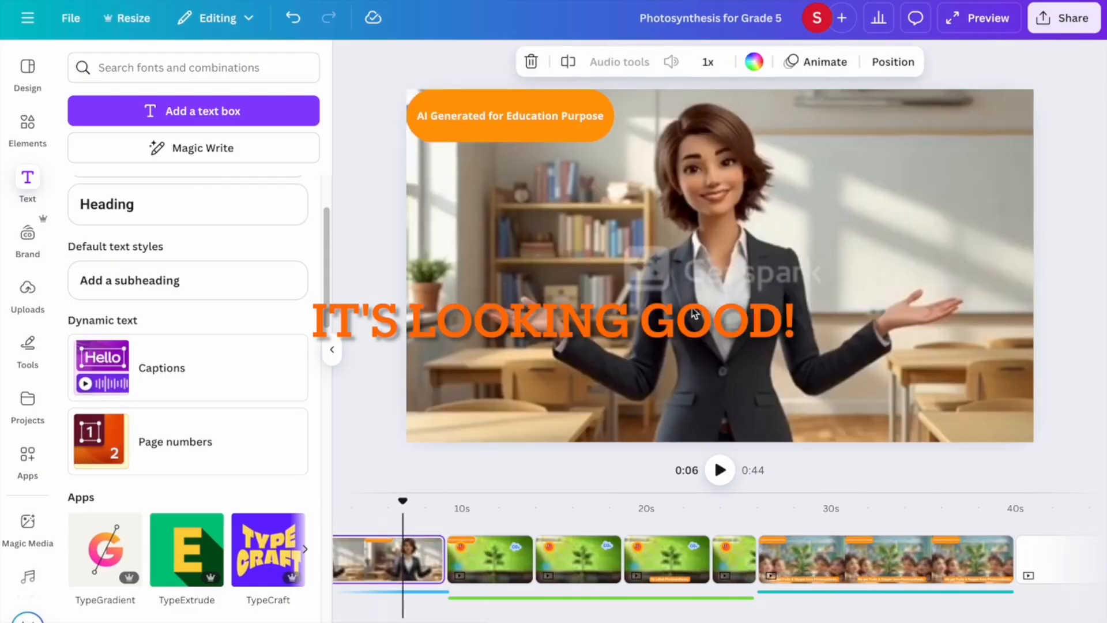
pyautogui.click(695, 314)
pyautogui.click(1045, 571)
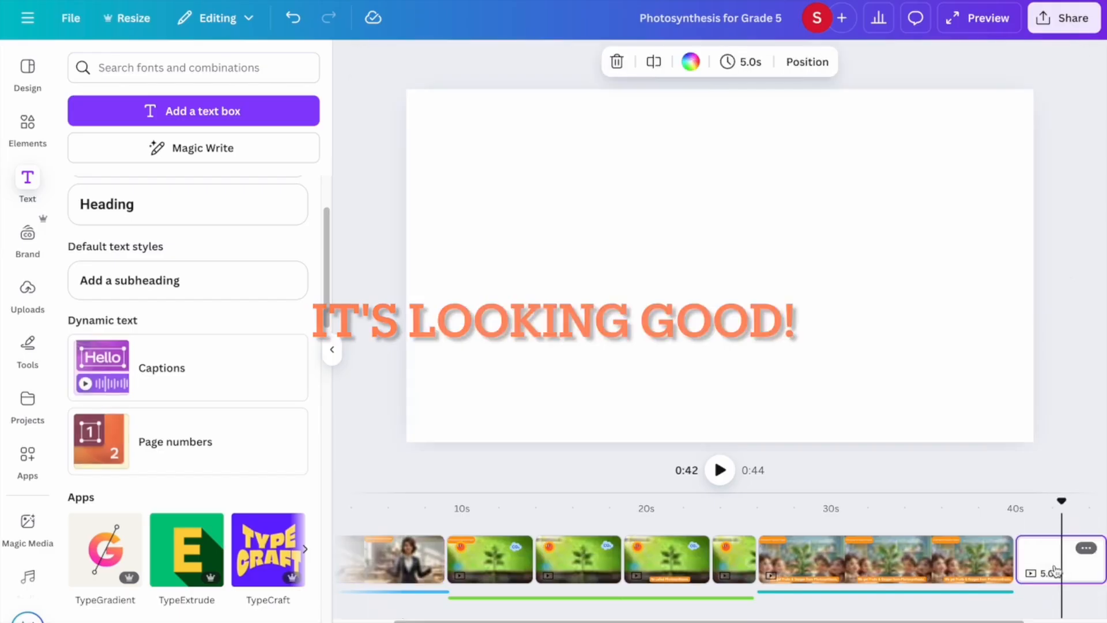
pyautogui.hotkey('ctrl', 'v')
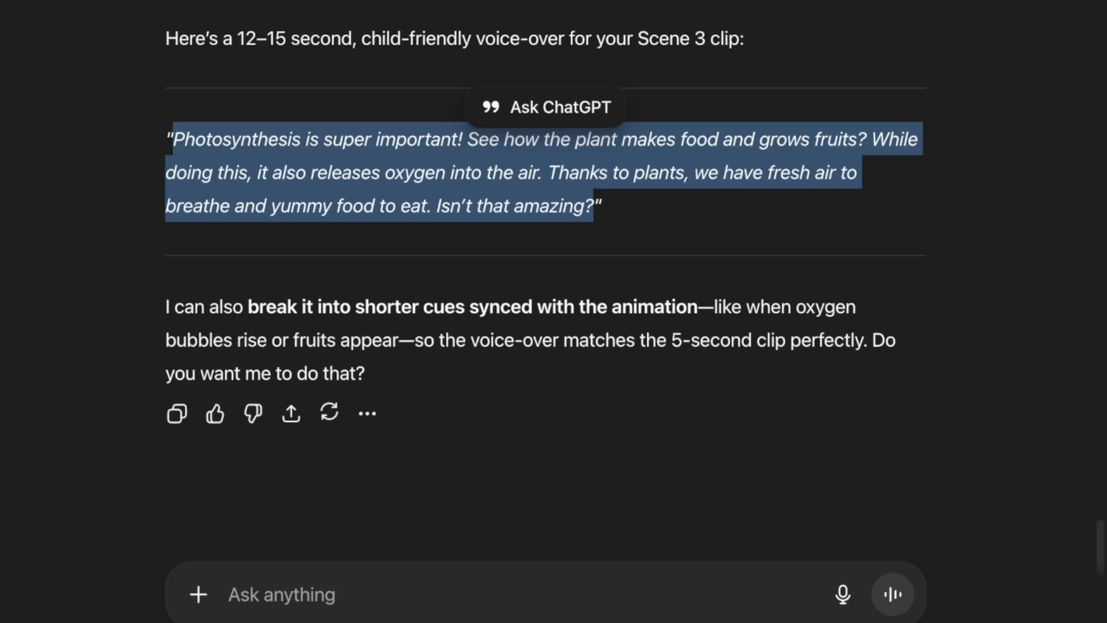
# Ask ChatGPT for a 5–7 sec teacher goodbye script and select the returned voice-over text.
pyautogui.click(308, 585)
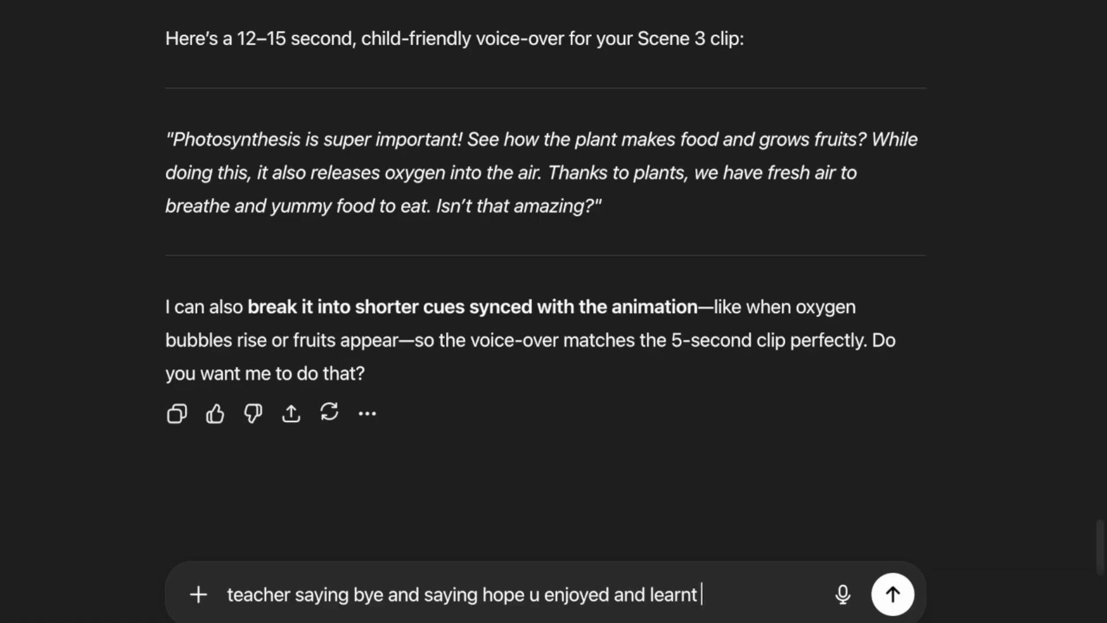
pyautogui.write('mething new')
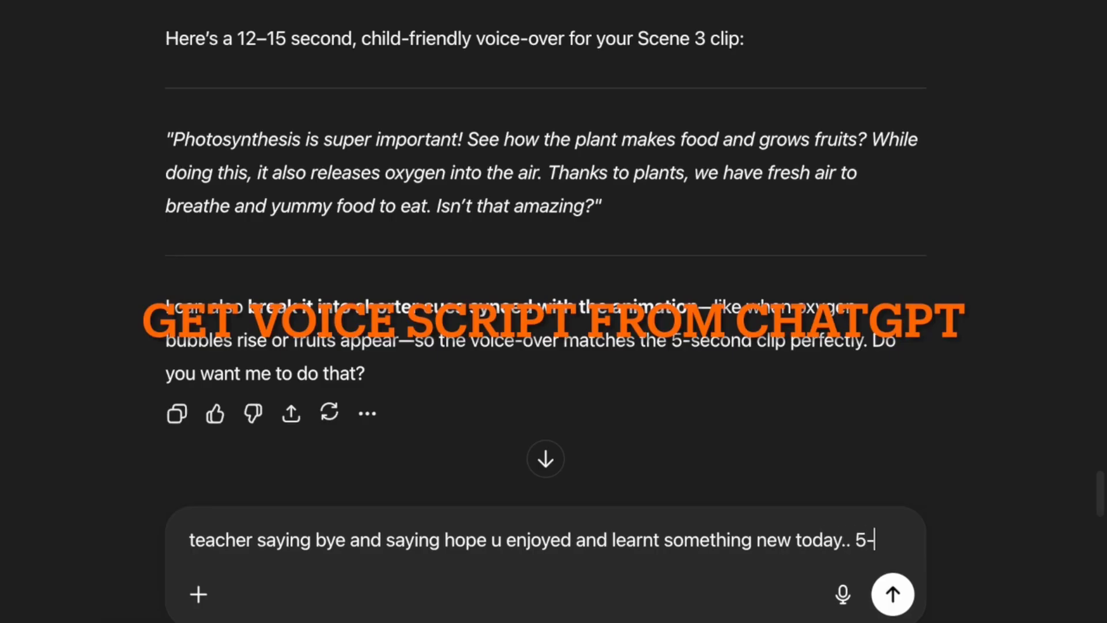
pyautogui.write('today.. 5-7 sec clip')
pyautogui.press('Return')
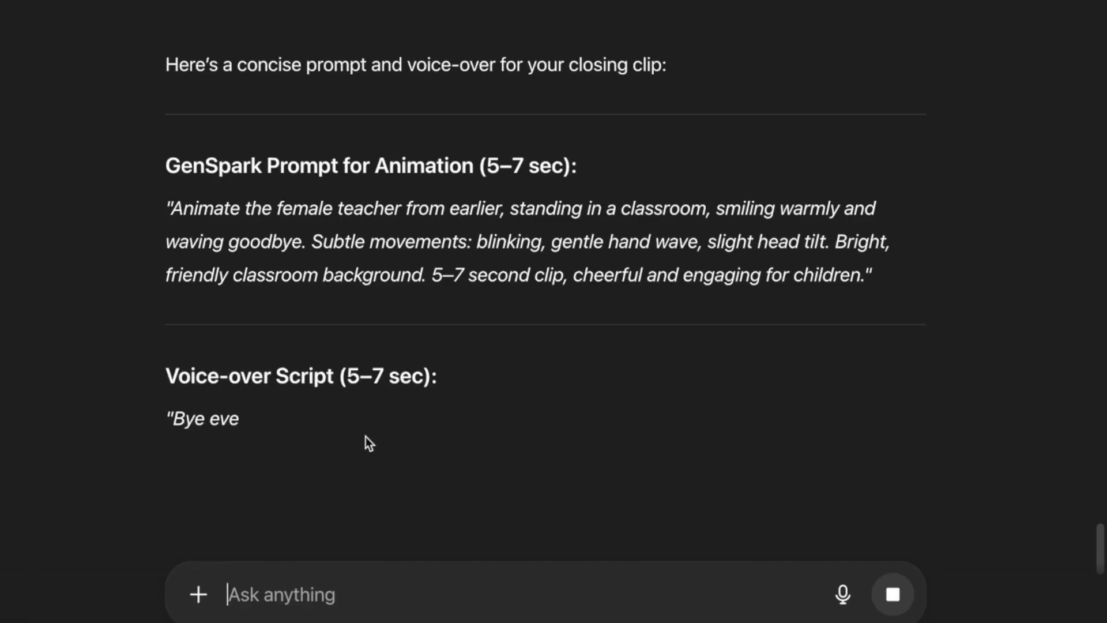
pyautogui.scroll(-1, 494, 465)
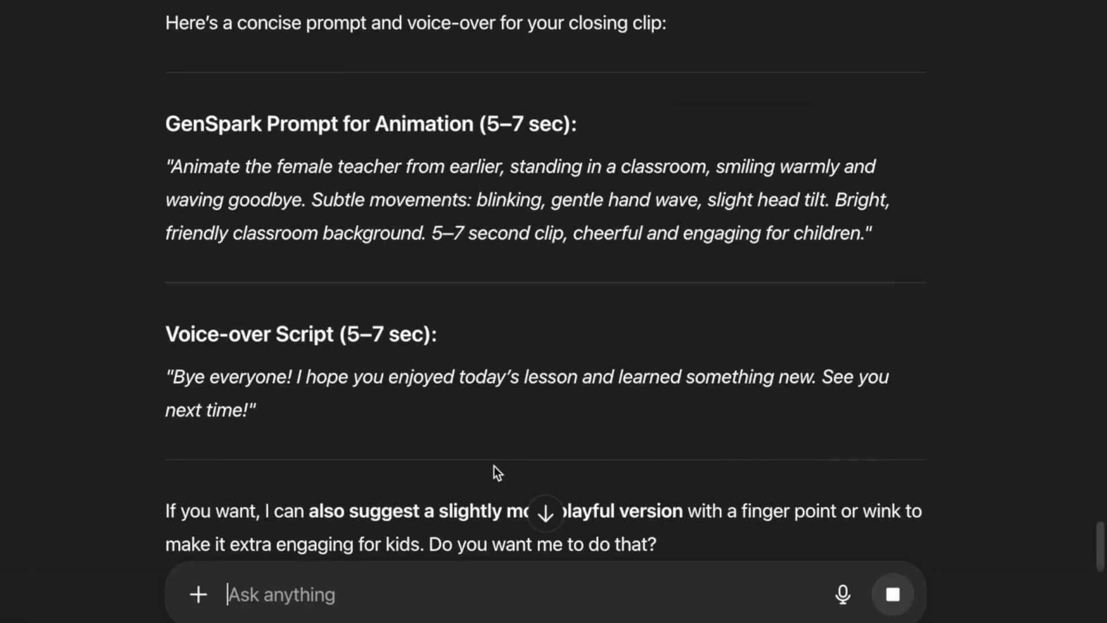
pyautogui.scroll(-3, 494, 466)
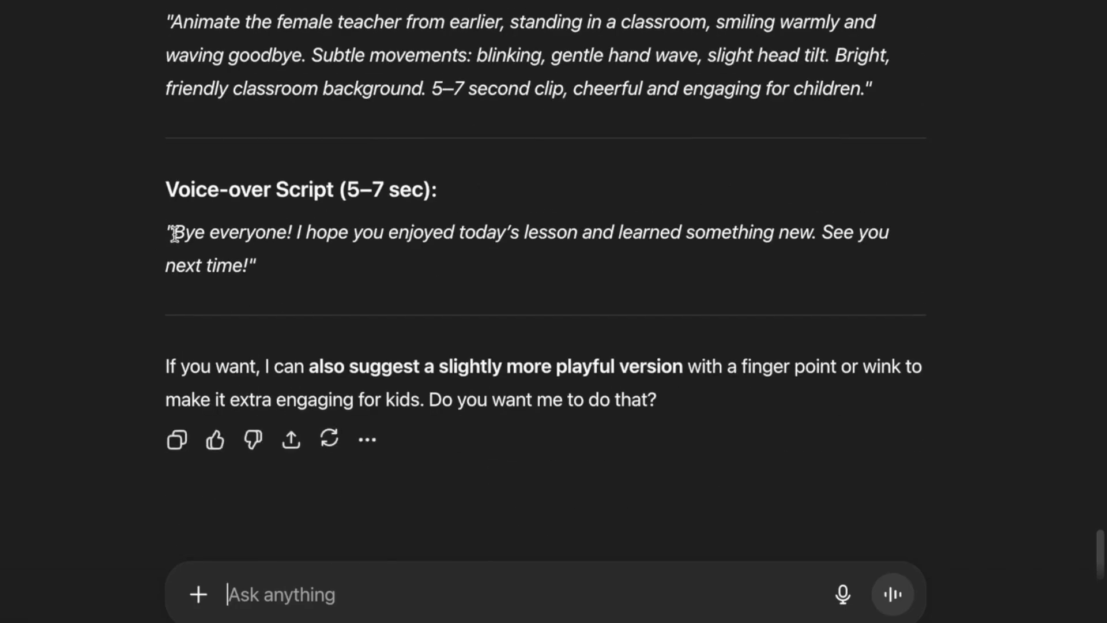
pyautogui.moveTo(174, 234); pyautogui.dragTo(221, 258)
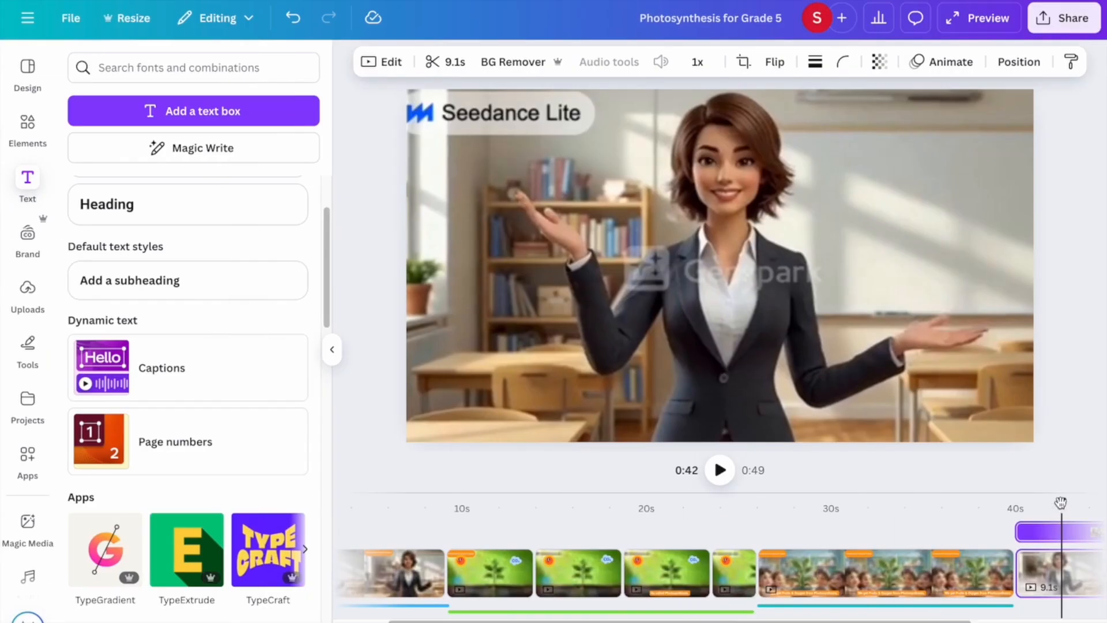
# At the 40-second mark, generate a Carol AI voice-over from the pasted goodbye script.
pyautogui.moveTo(1061, 503); pyautogui.dragTo(845, 525)
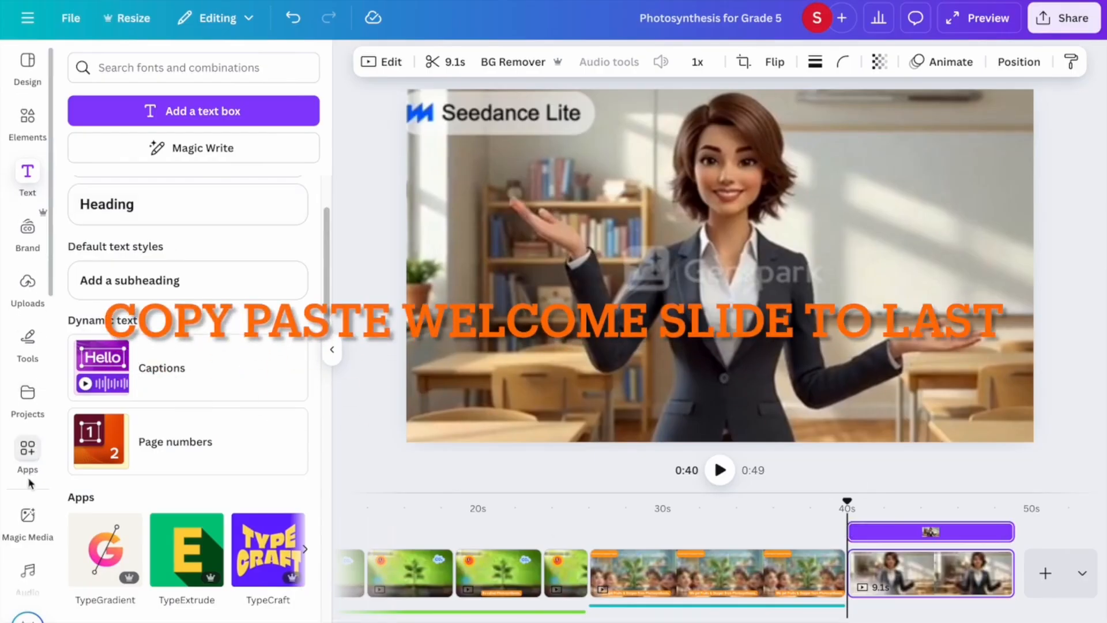
pyautogui.scroll(-2, 29, 485)
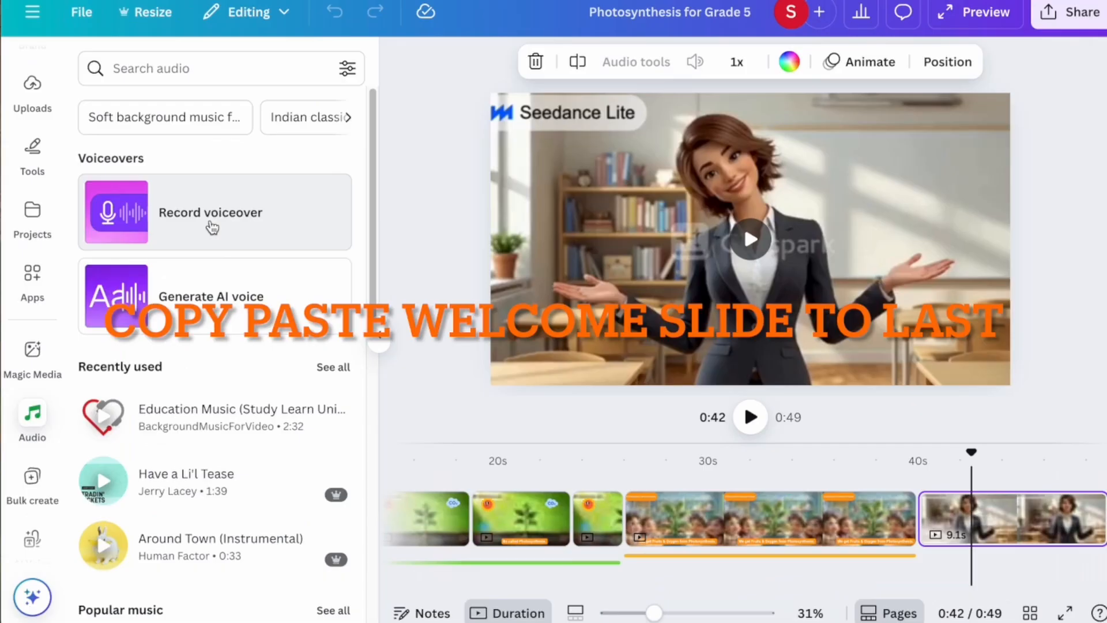
pyautogui.click(214, 303)
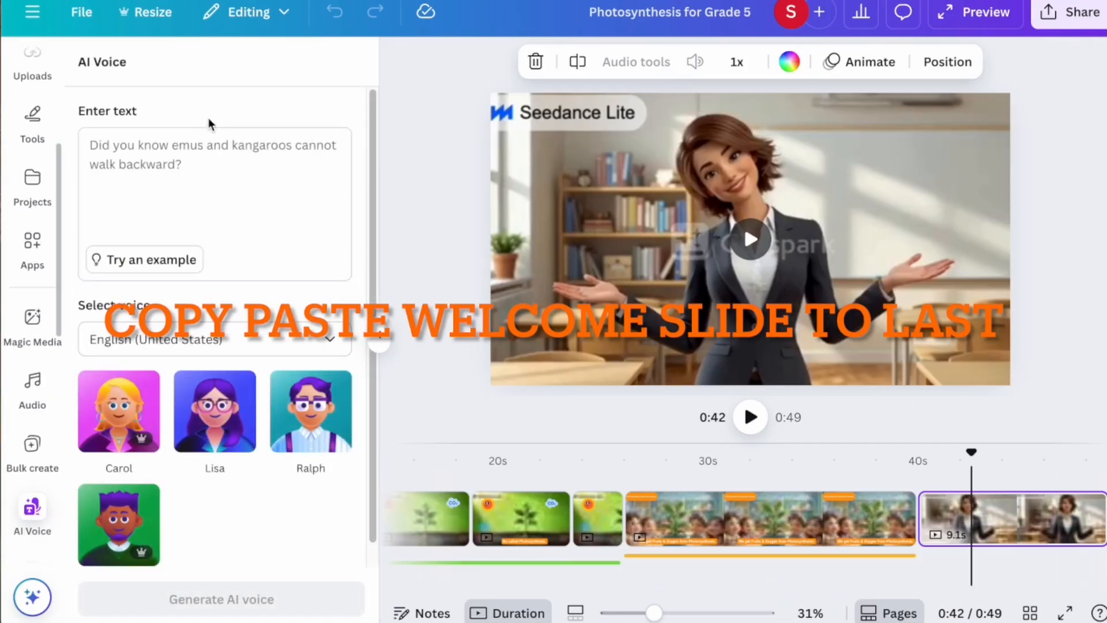
pyautogui.write('Bye everyone! I hope you enjoyed today’s lesson and learned something new. See you next time!')
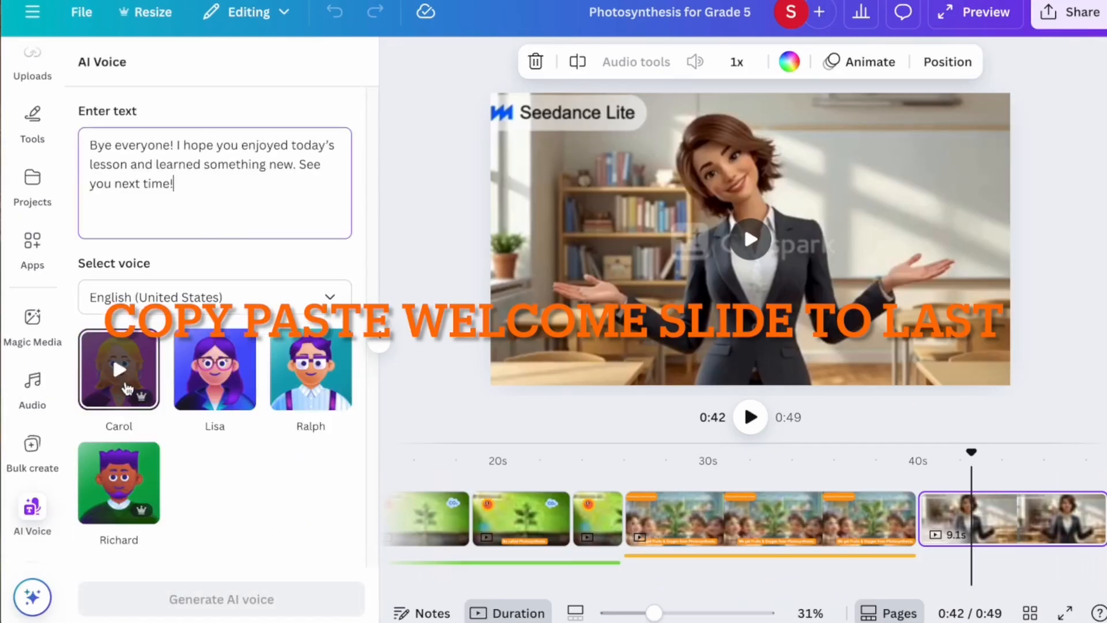
pyautogui.click(119, 369)
pyautogui.click(219, 598)
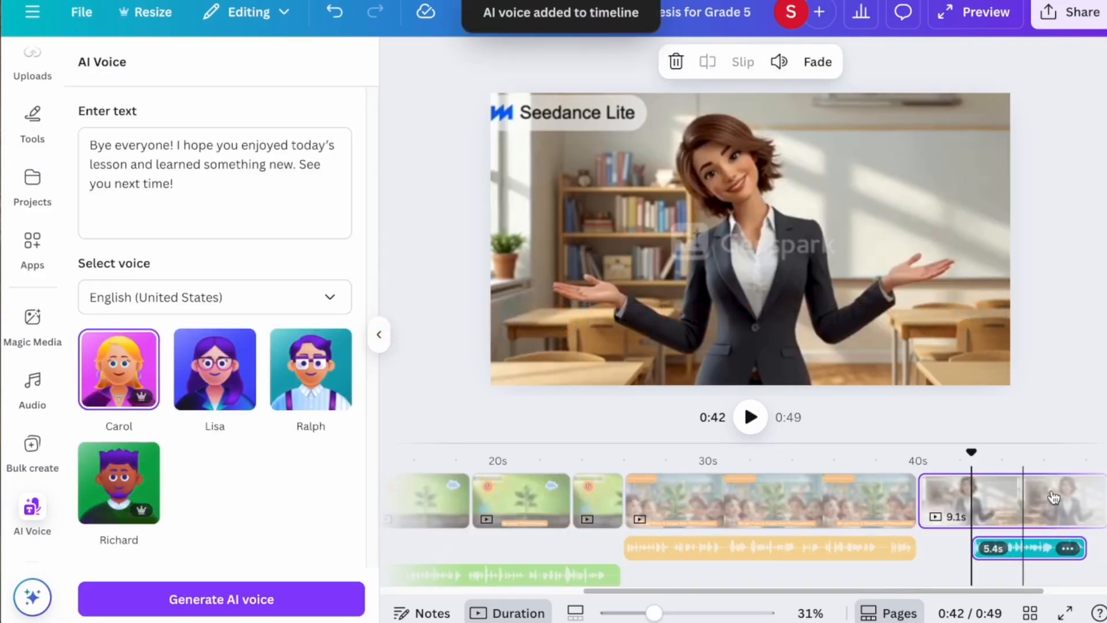
# Align the voice clip with the closing clip, trim that clip to 5.6s, and rewind.
pyautogui.moveTo(1039, 550); pyautogui.dragTo(895, 548)
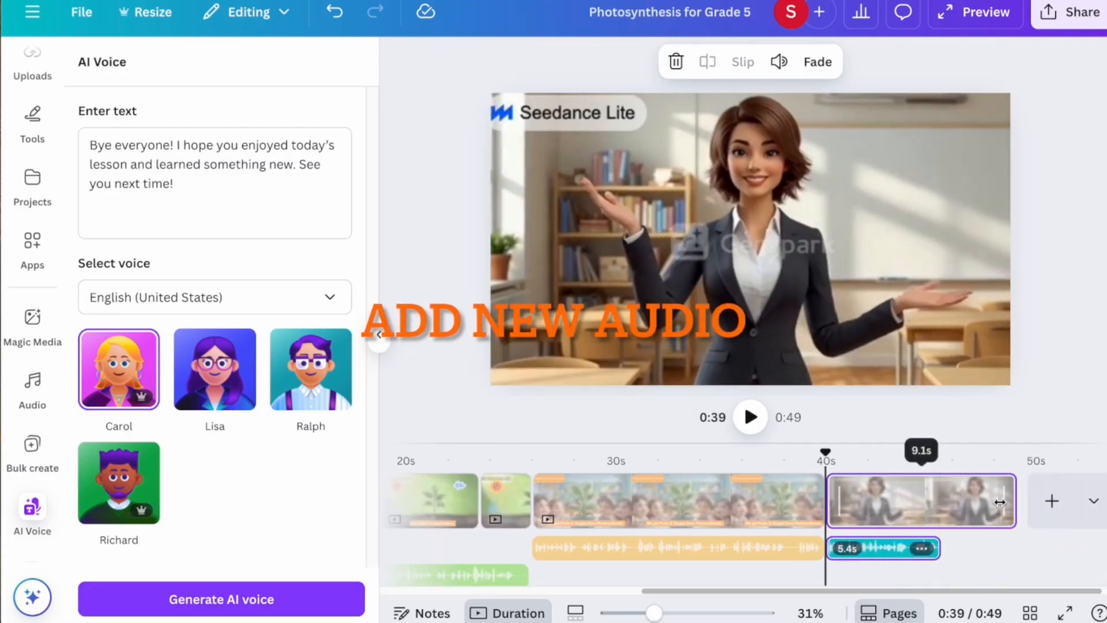
pyautogui.moveTo(1000, 502); pyautogui.dragTo(921, 509)
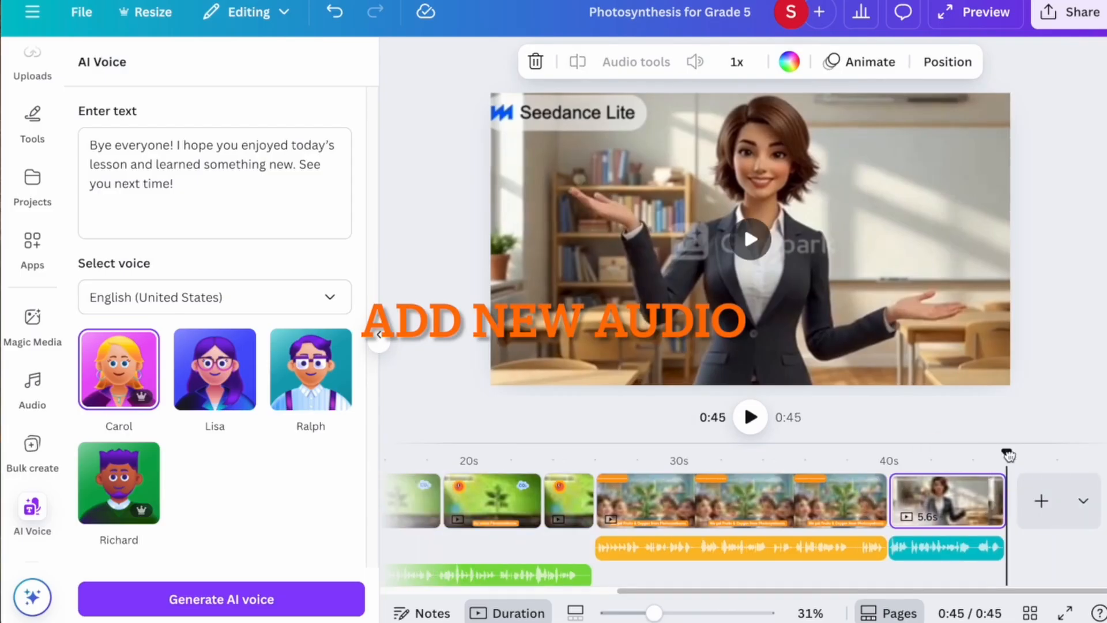
pyautogui.moveTo(1008, 455); pyautogui.dragTo(281, 489)
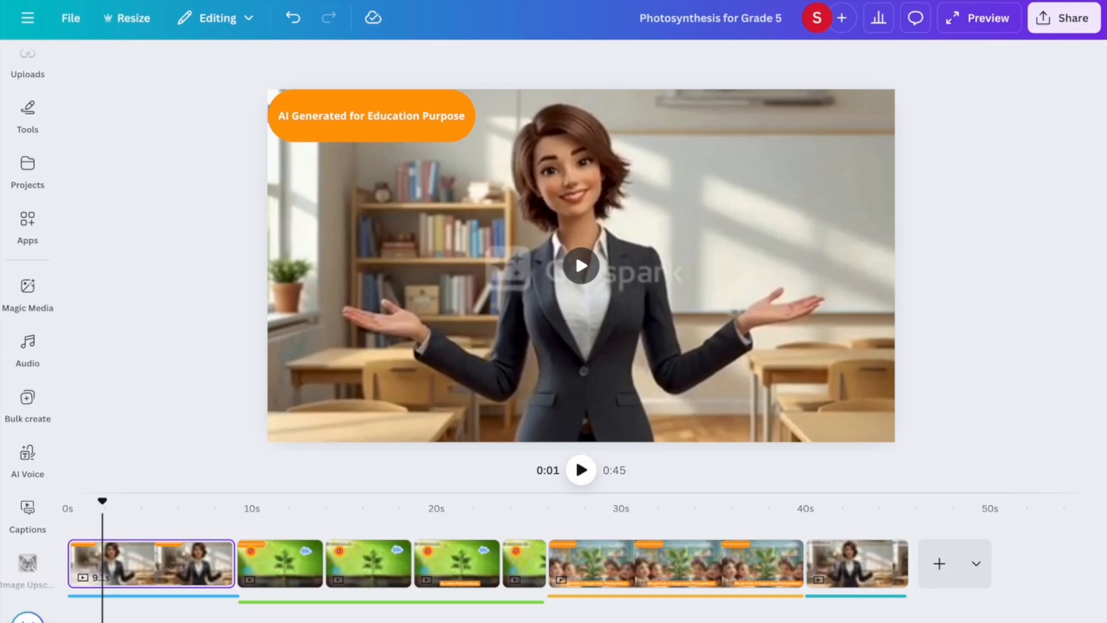
# Preview the full 0:45 video full-screen, then return to the start.
pyautogui.click(1058, 622)
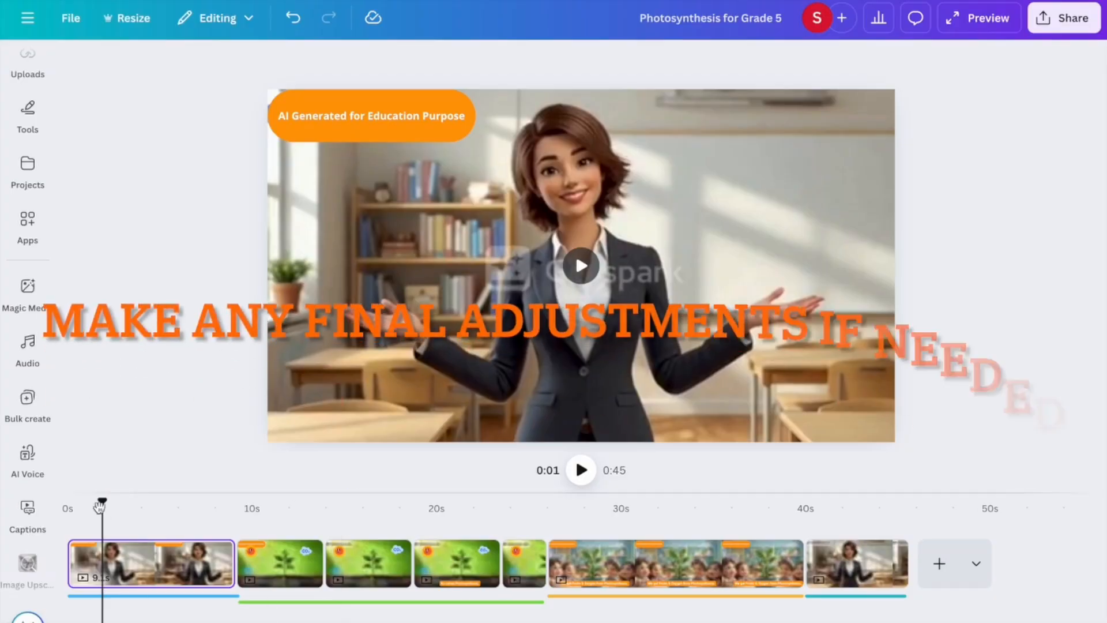
pyautogui.click(68, 499)
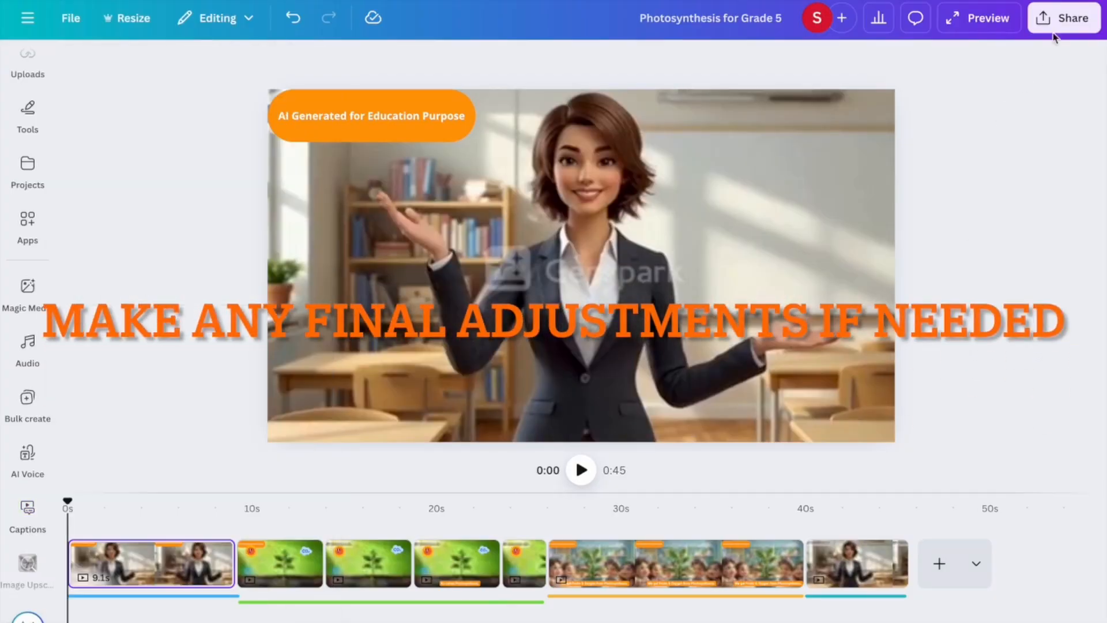
# Download pages 1–7 of the video as a 1080p MP4.
pyautogui.click(1061, 19)
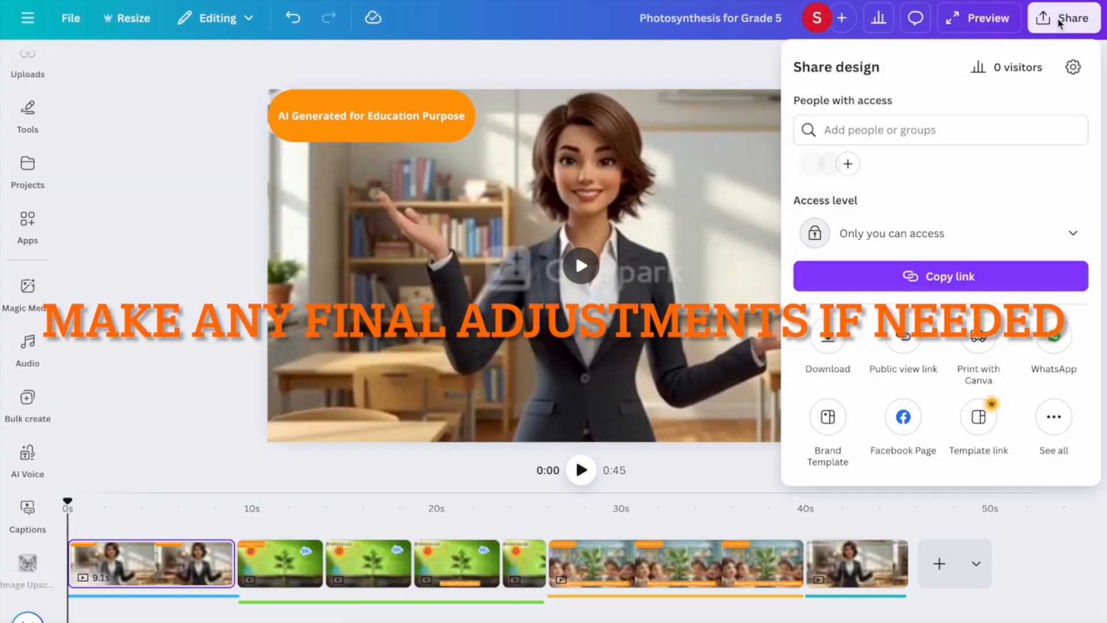
pyautogui.click(826, 346)
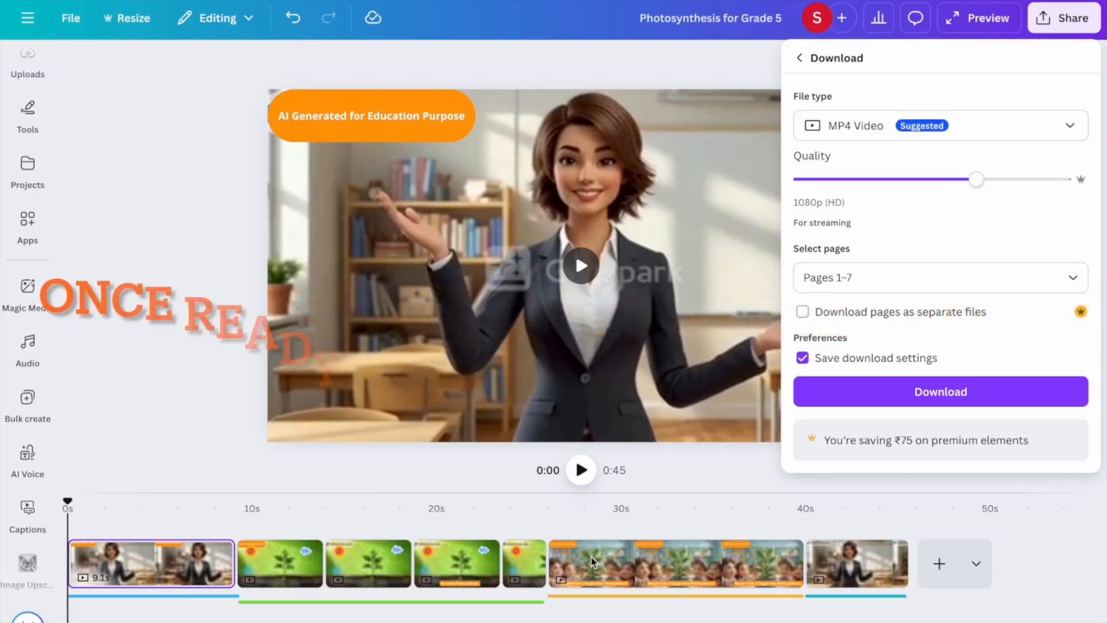
pyautogui.click(860, 394)
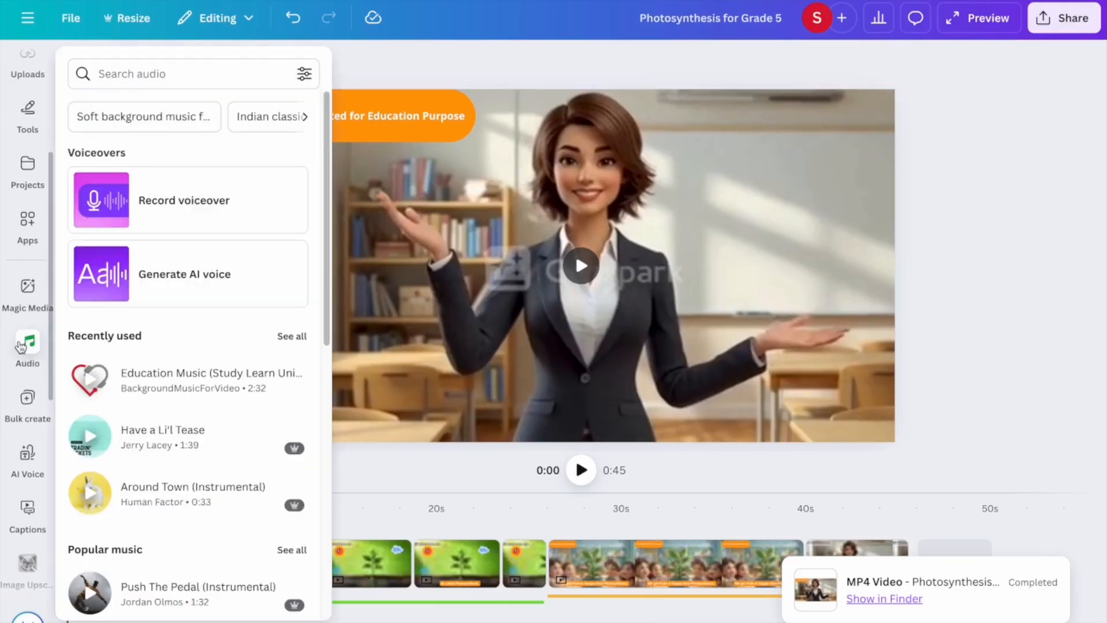
# Add the FUGGAE brand logo, crop it and place it small in the top-right corner.
pyautogui.scroll(4, 21, 347)
pyautogui.click(18, 230)
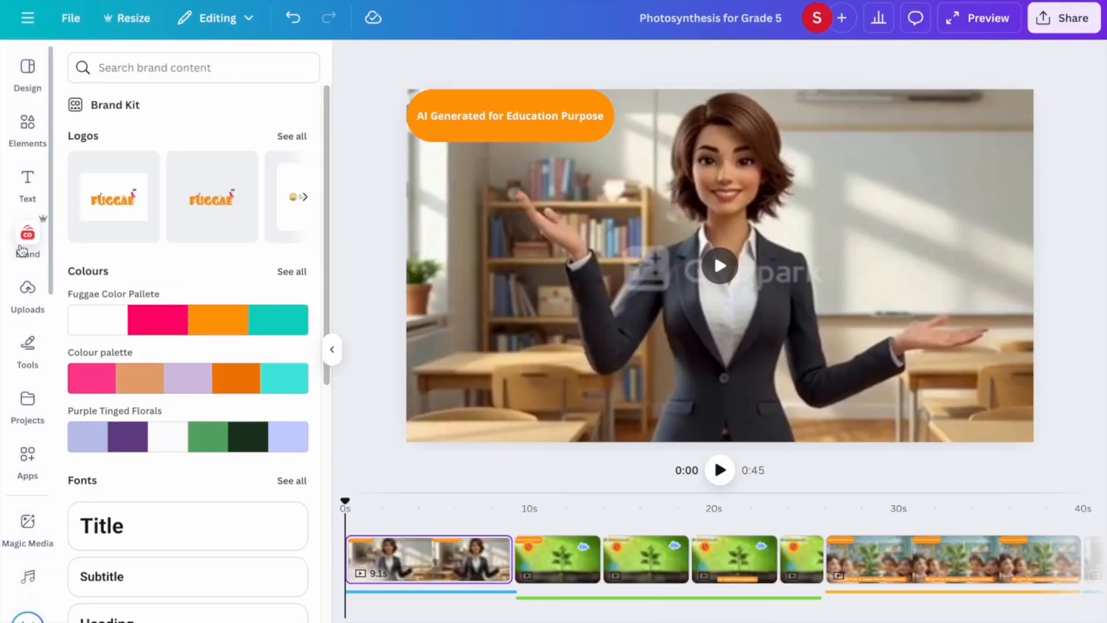
pyautogui.click(204, 212)
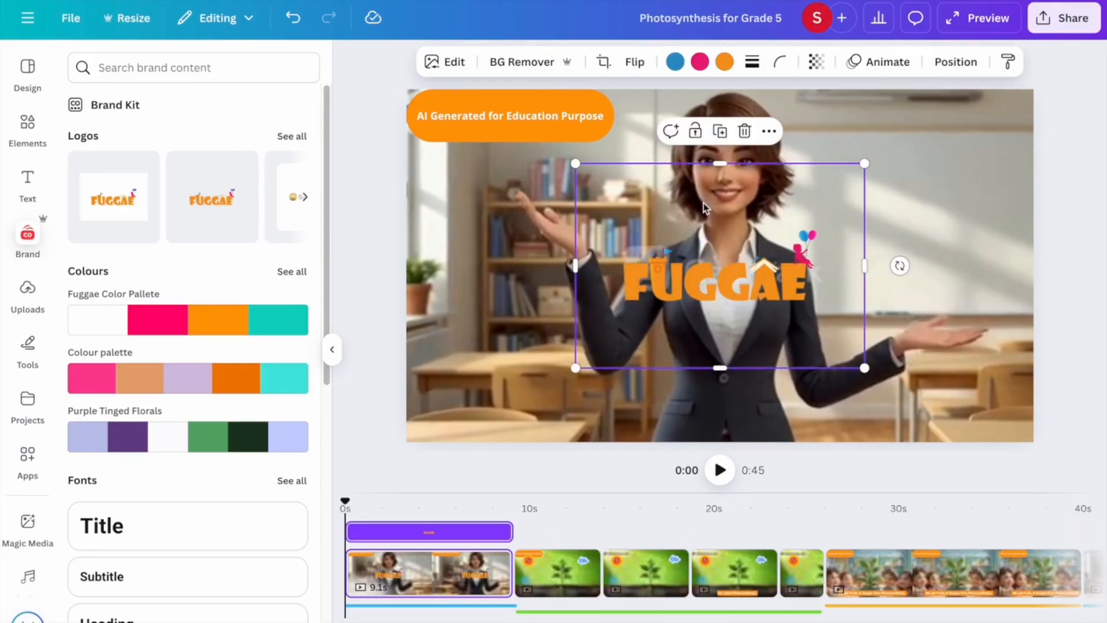
pyautogui.moveTo(715, 167); pyautogui.dragTo(707, 224)
pyautogui.moveTo(586, 297); pyautogui.dragTo(615, 298)
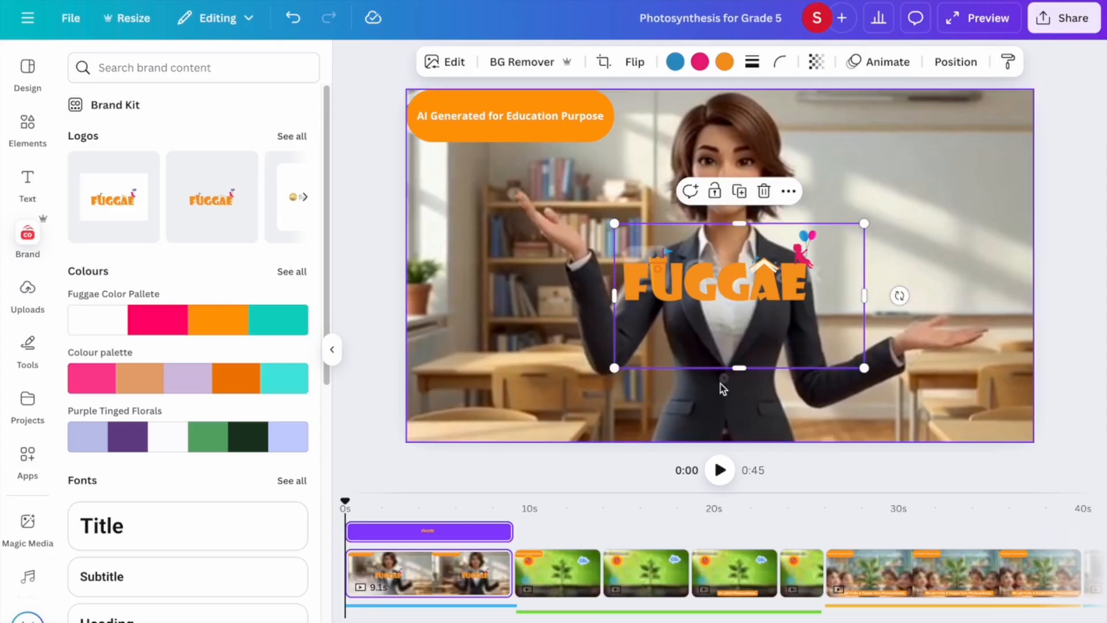
pyautogui.moveTo(736, 368); pyautogui.dragTo(731, 309)
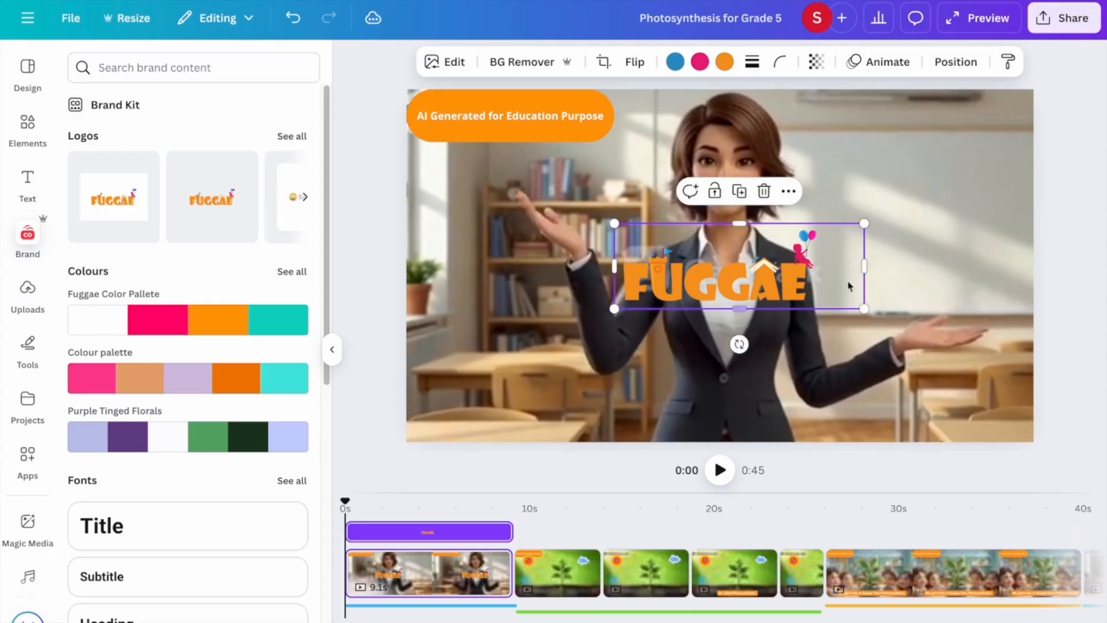
pyautogui.moveTo(863, 267); pyautogui.dragTo(823, 269)
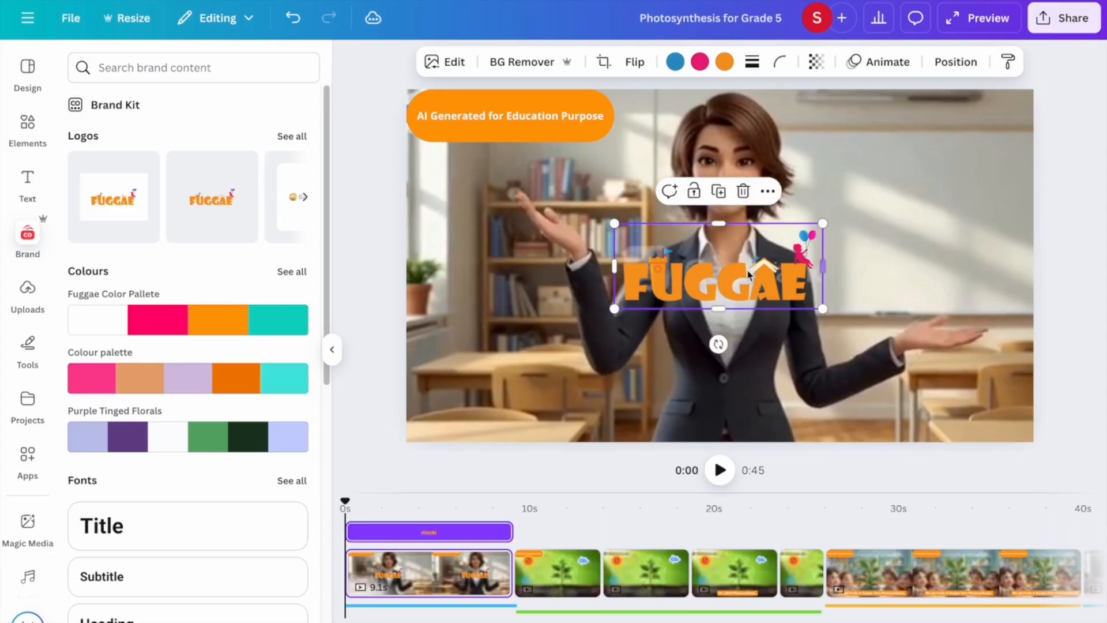
pyautogui.moveTo(616, 225); pyautogui.dragTo(754, 288)
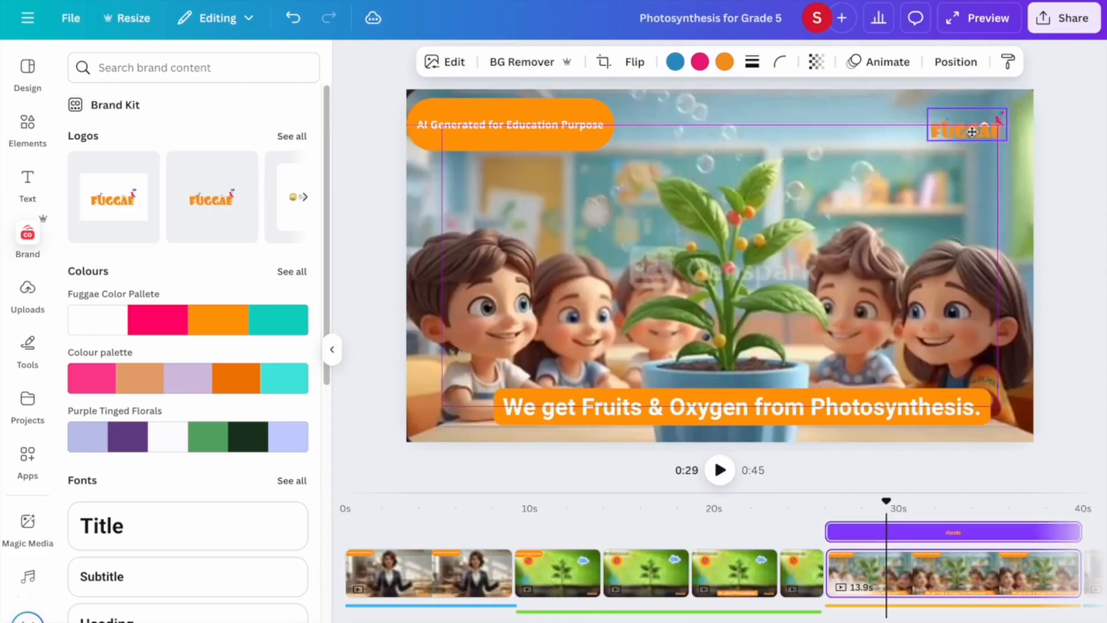
pyautogui.click(857, 562)
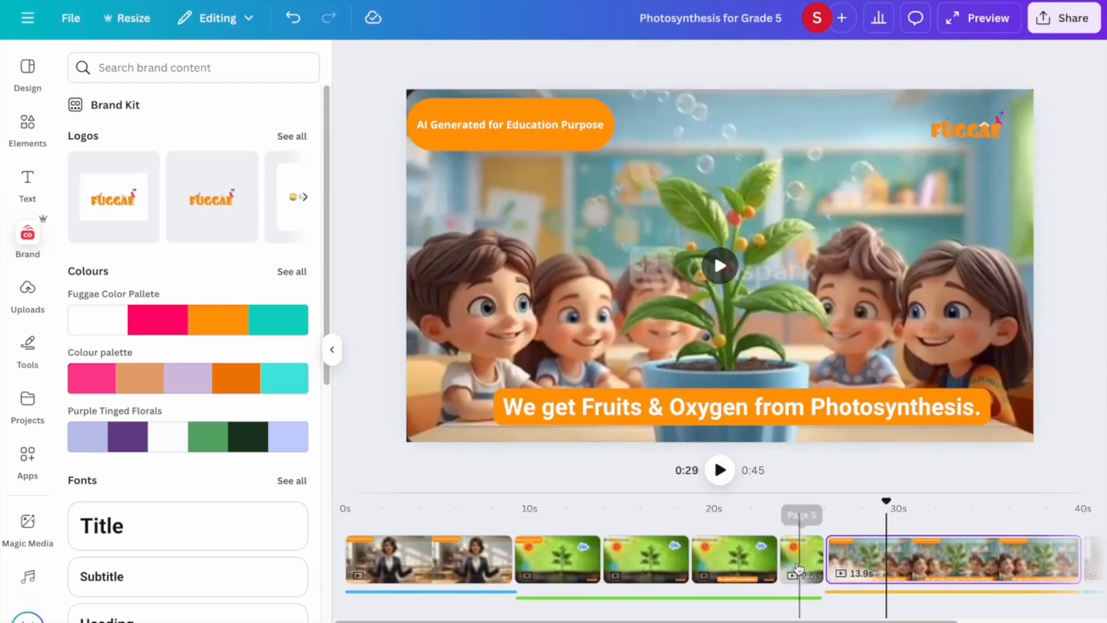
# Paste the logo onto the opening teacher clip and undo the extra duplicate on the children's clip.
pyautogui.click(962, 128)
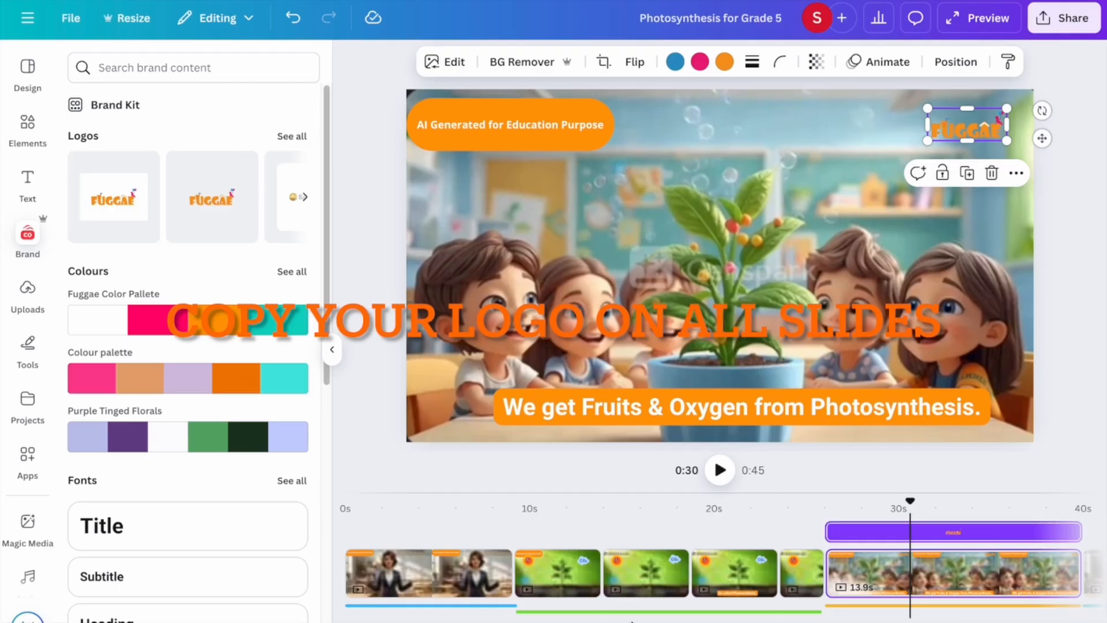
pyautogui.click(429, 592)
pyautogui.hotkey('ctrl', 'v')
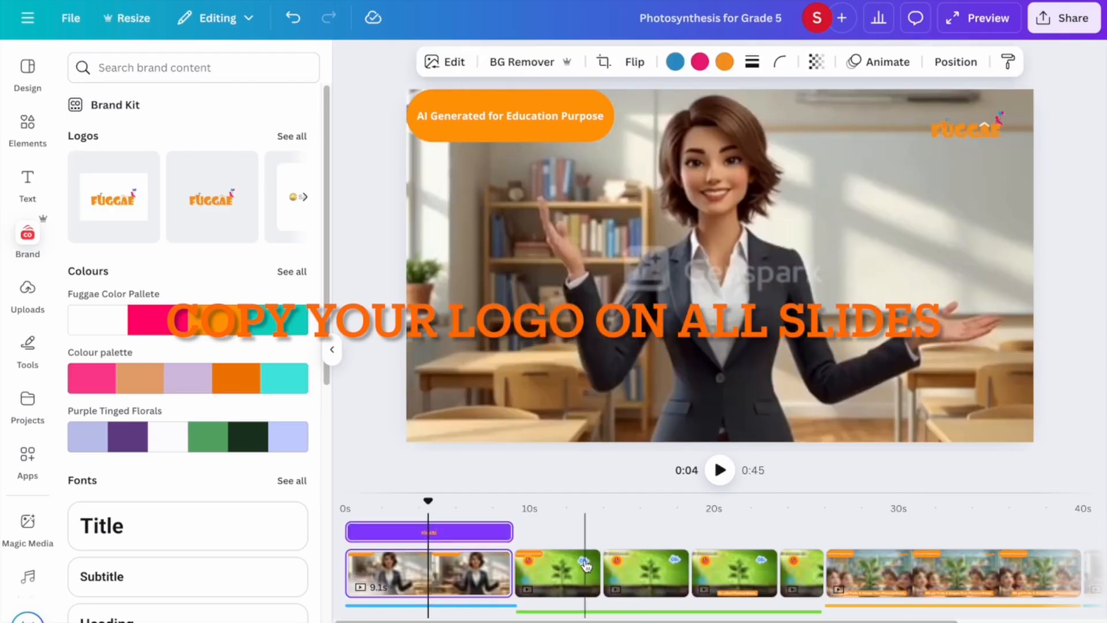
pyautogui.rightClick(585, 566)
pyautogui.click(867, 571)
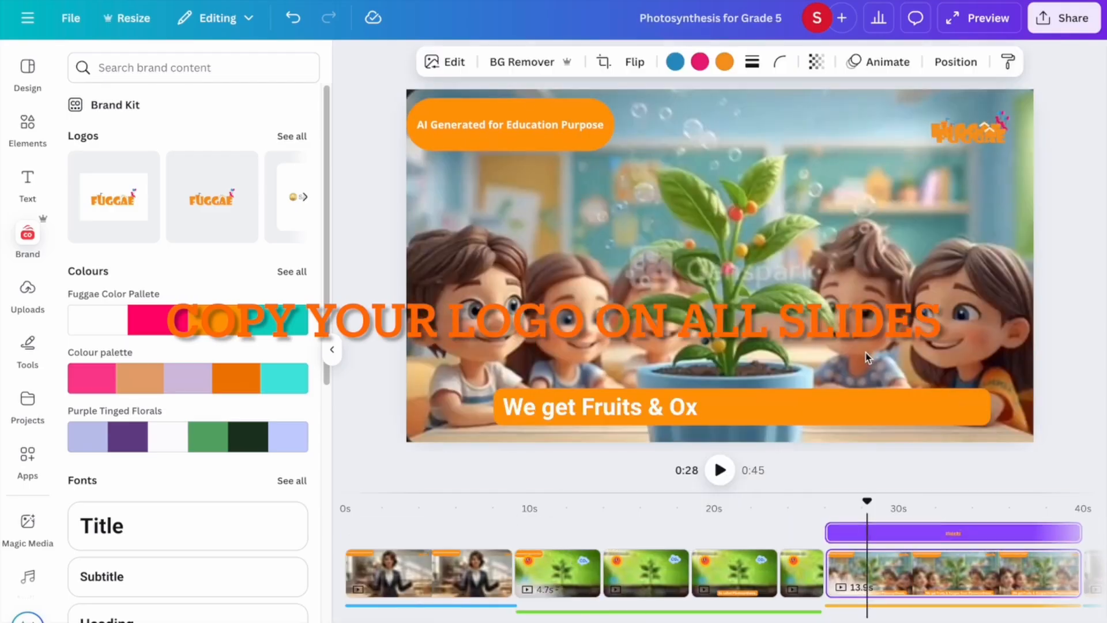
pyautogui.click(956, 143)
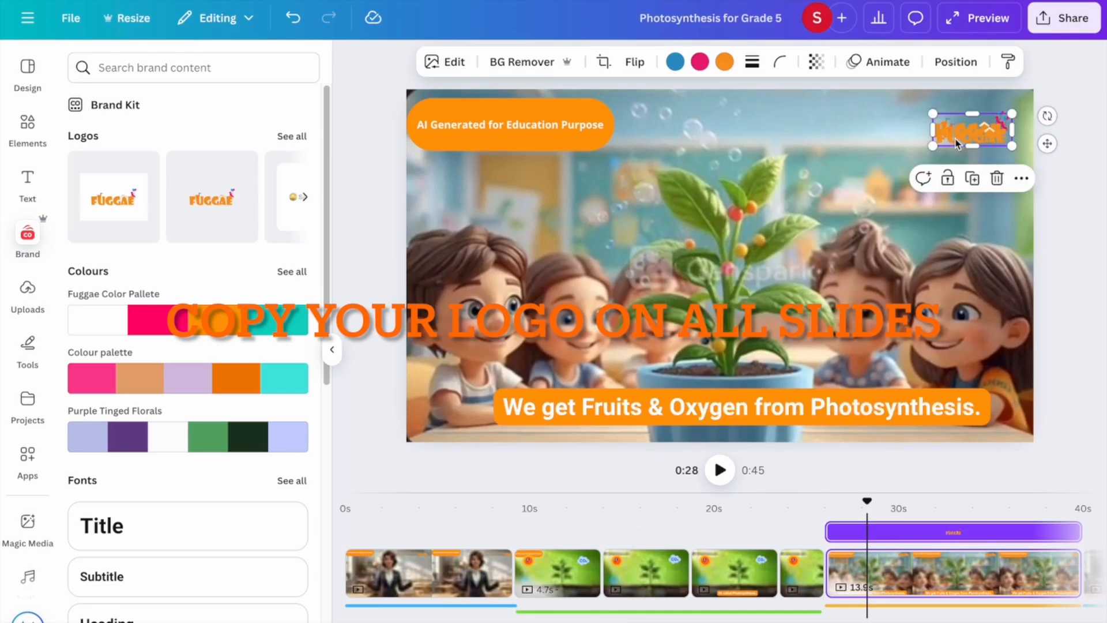
pyautogui.press('super+z')
# Paste the logo onto the second through fifth clips, check the sixth, and rewind.
pyautogui.click(567, 563)
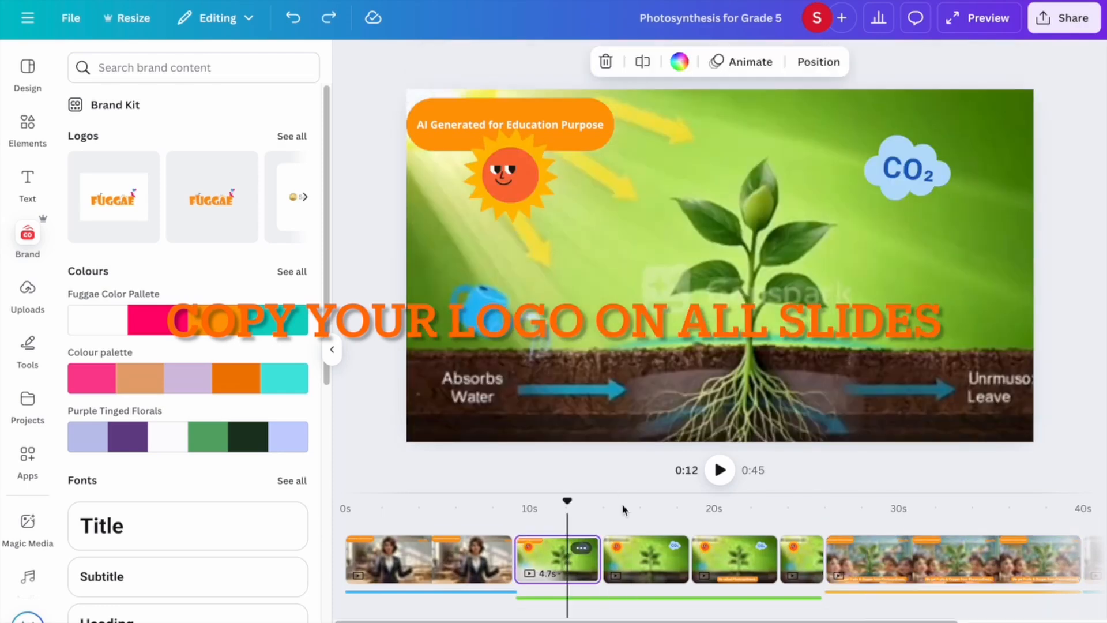
pyautogui.press('super+v')
pyautogui.click(665, 572)
pyautogui.press('super+v')
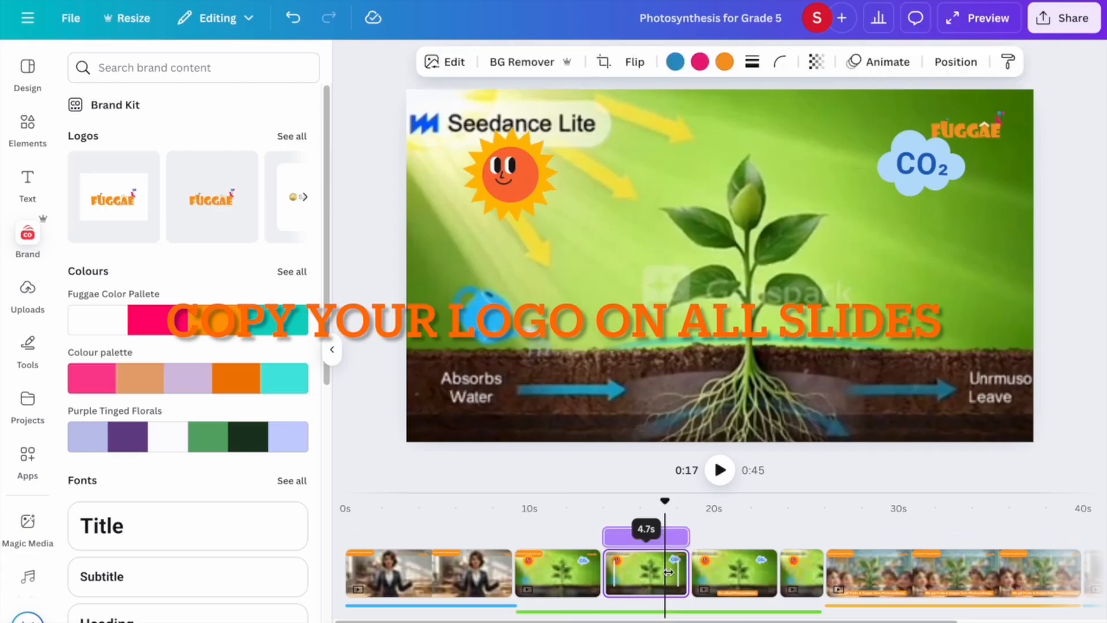
pyautogui.click(734, 573)
pyautogui.press('super+v')
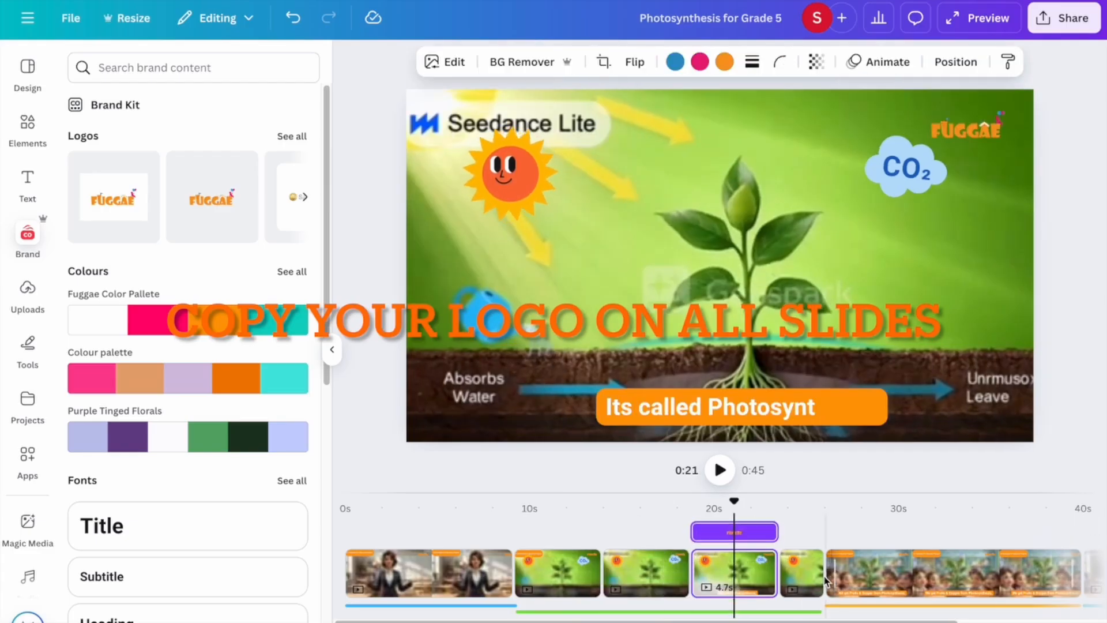
pyautogui.click(825, 576)
pyautogui.click(800, 573)
pyautogui.press('super+v')
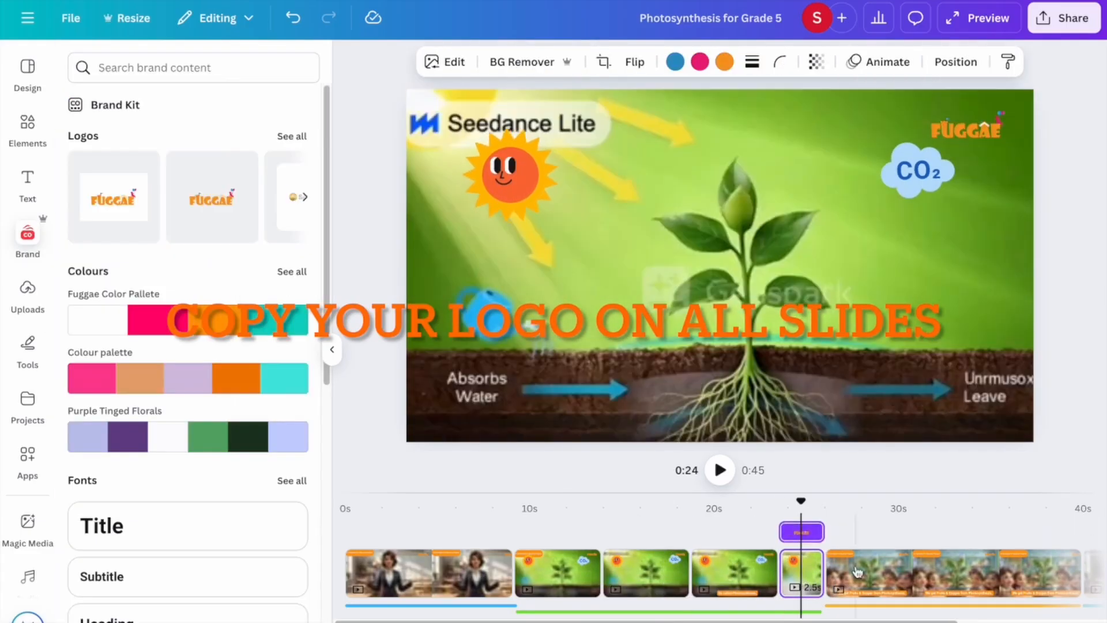
pyautogui.click(857, 571)
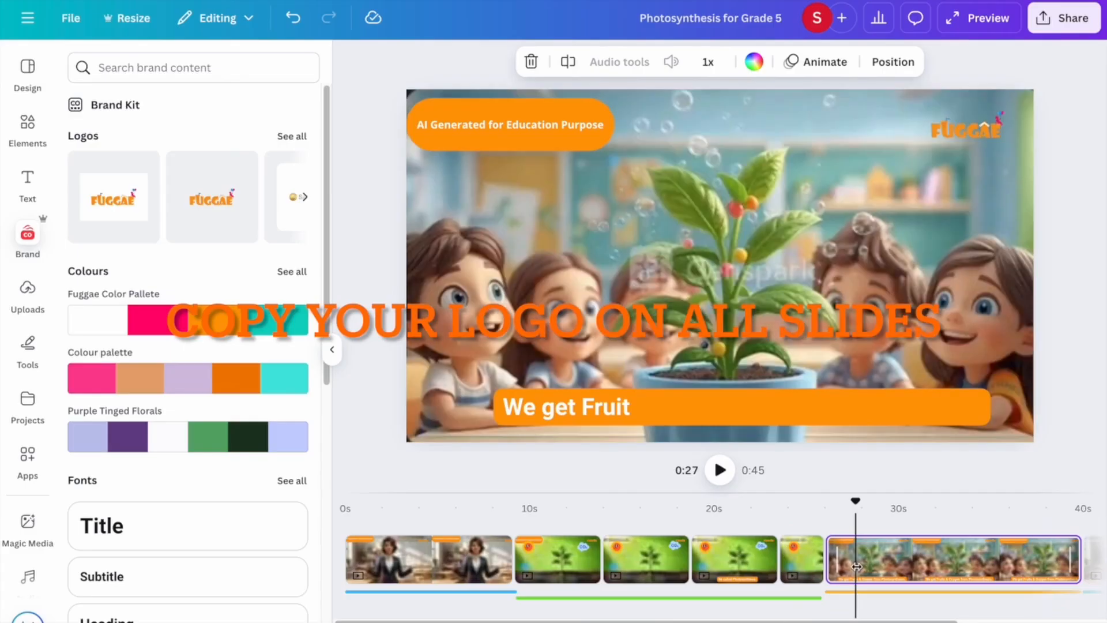
pyautogui.click(496, 571)
pyautogui.moveTo(496, 502); pyautogui.dragTo(319, 507)
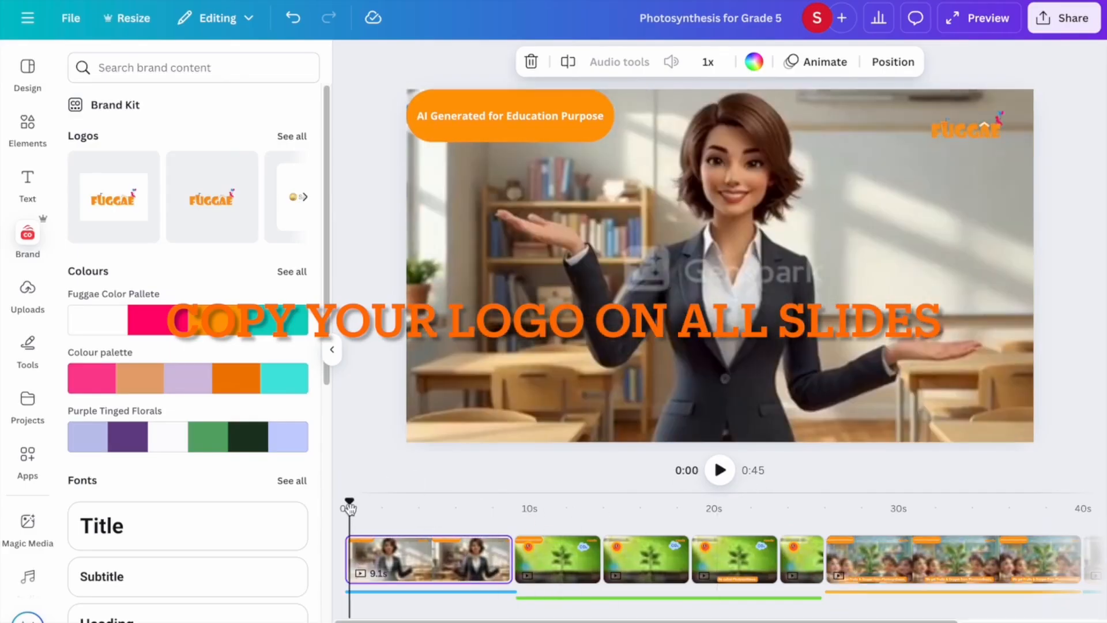
# Download the updated video again as an MP4.
pyautogui.click(1063, 16)
pyautogui.click(830, 337)
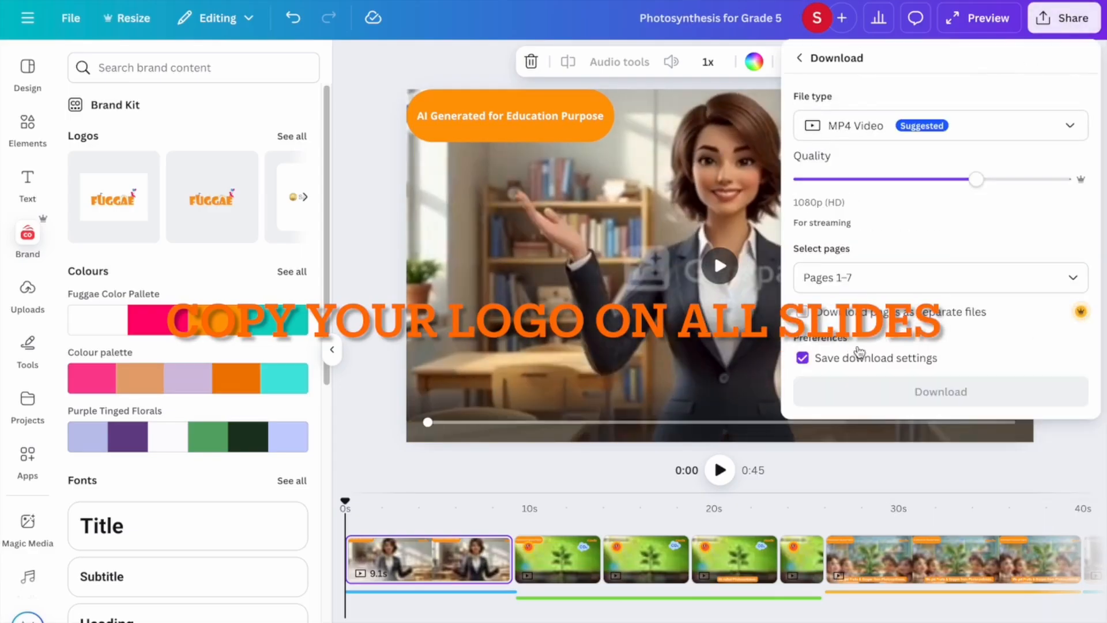
pyautogui.click(874, 391)
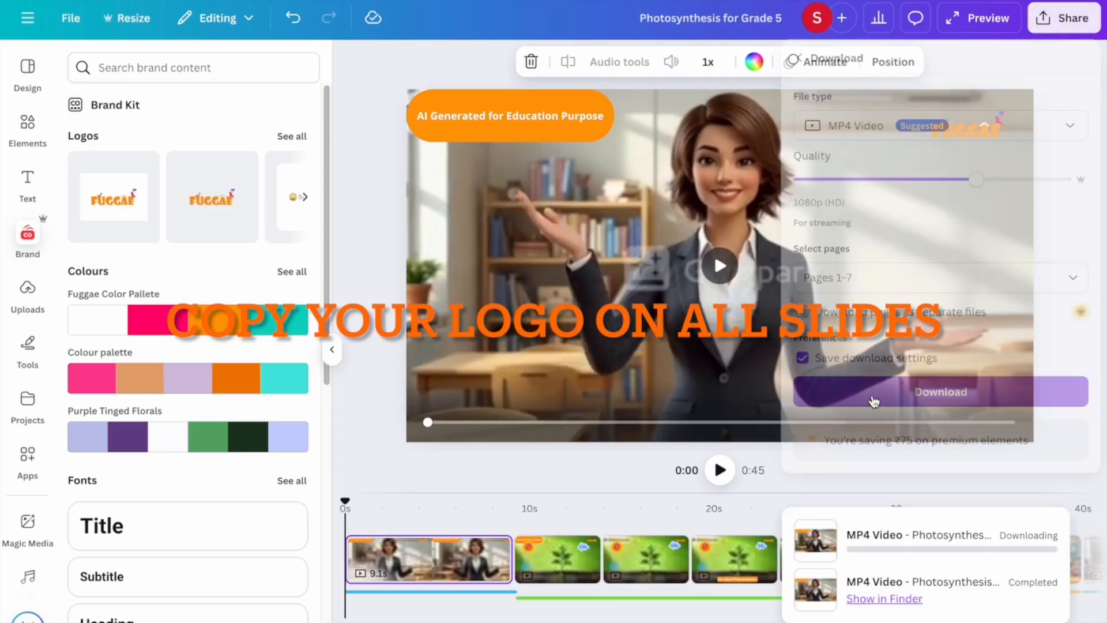